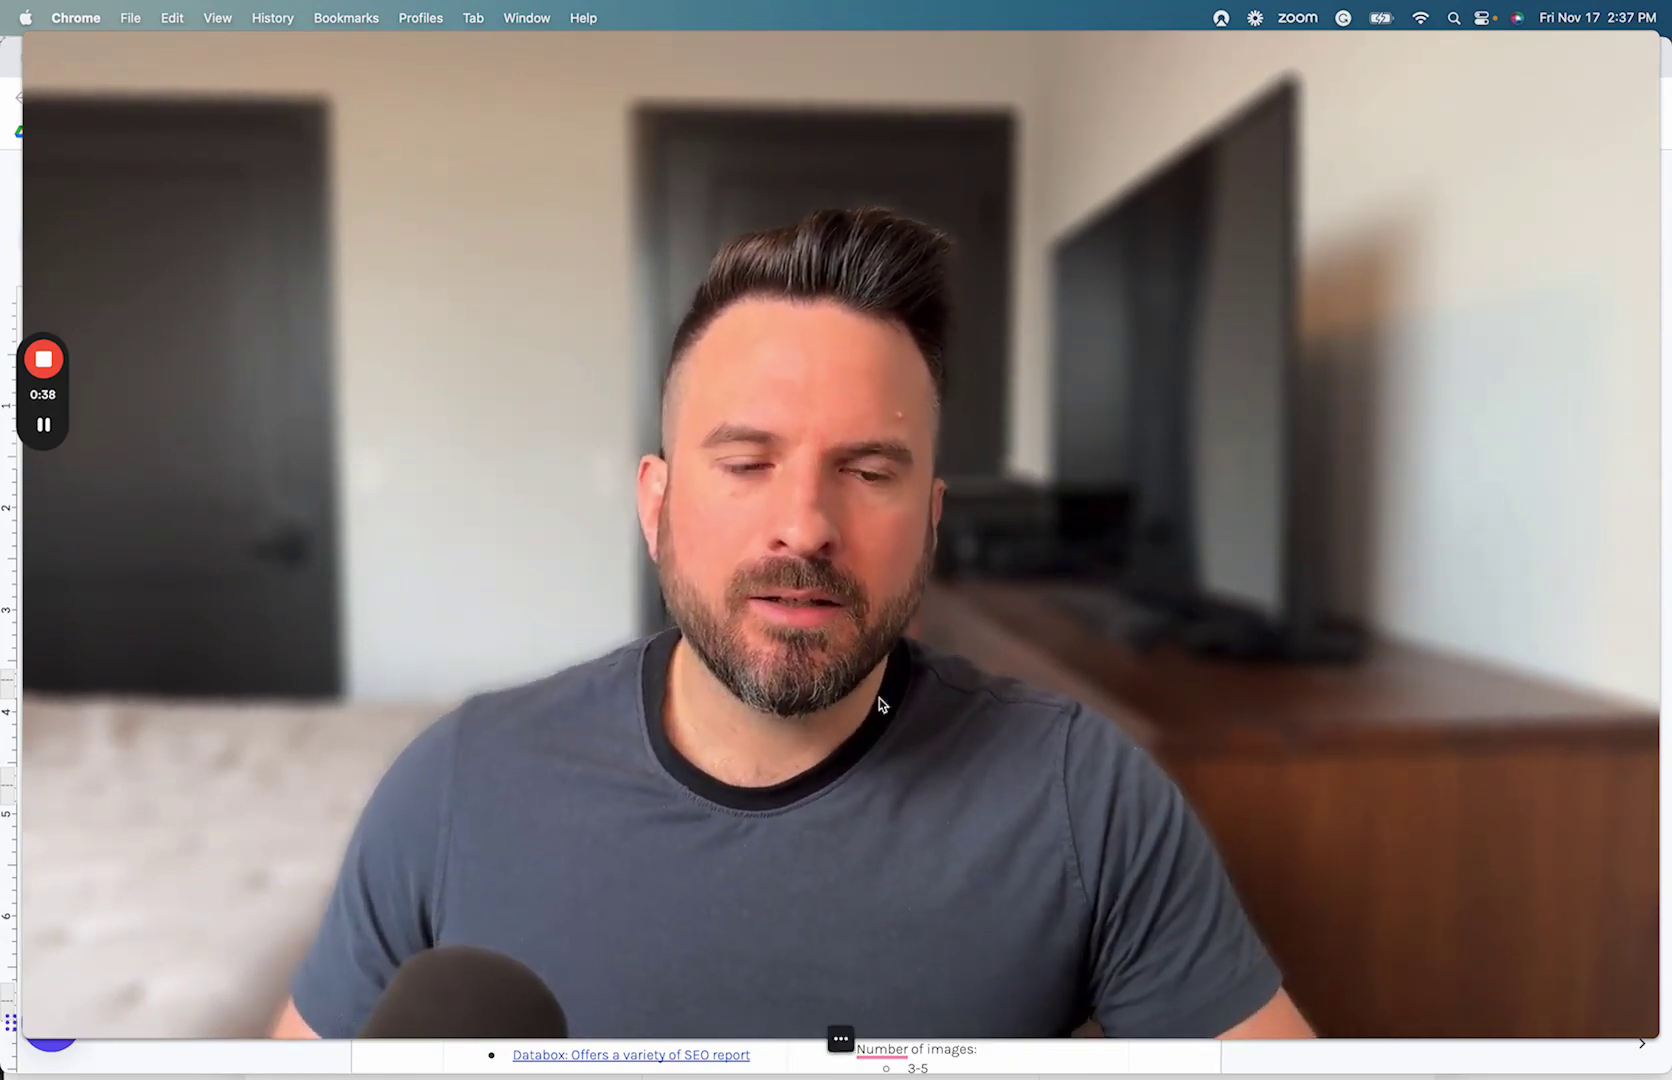
click(842, 1040)
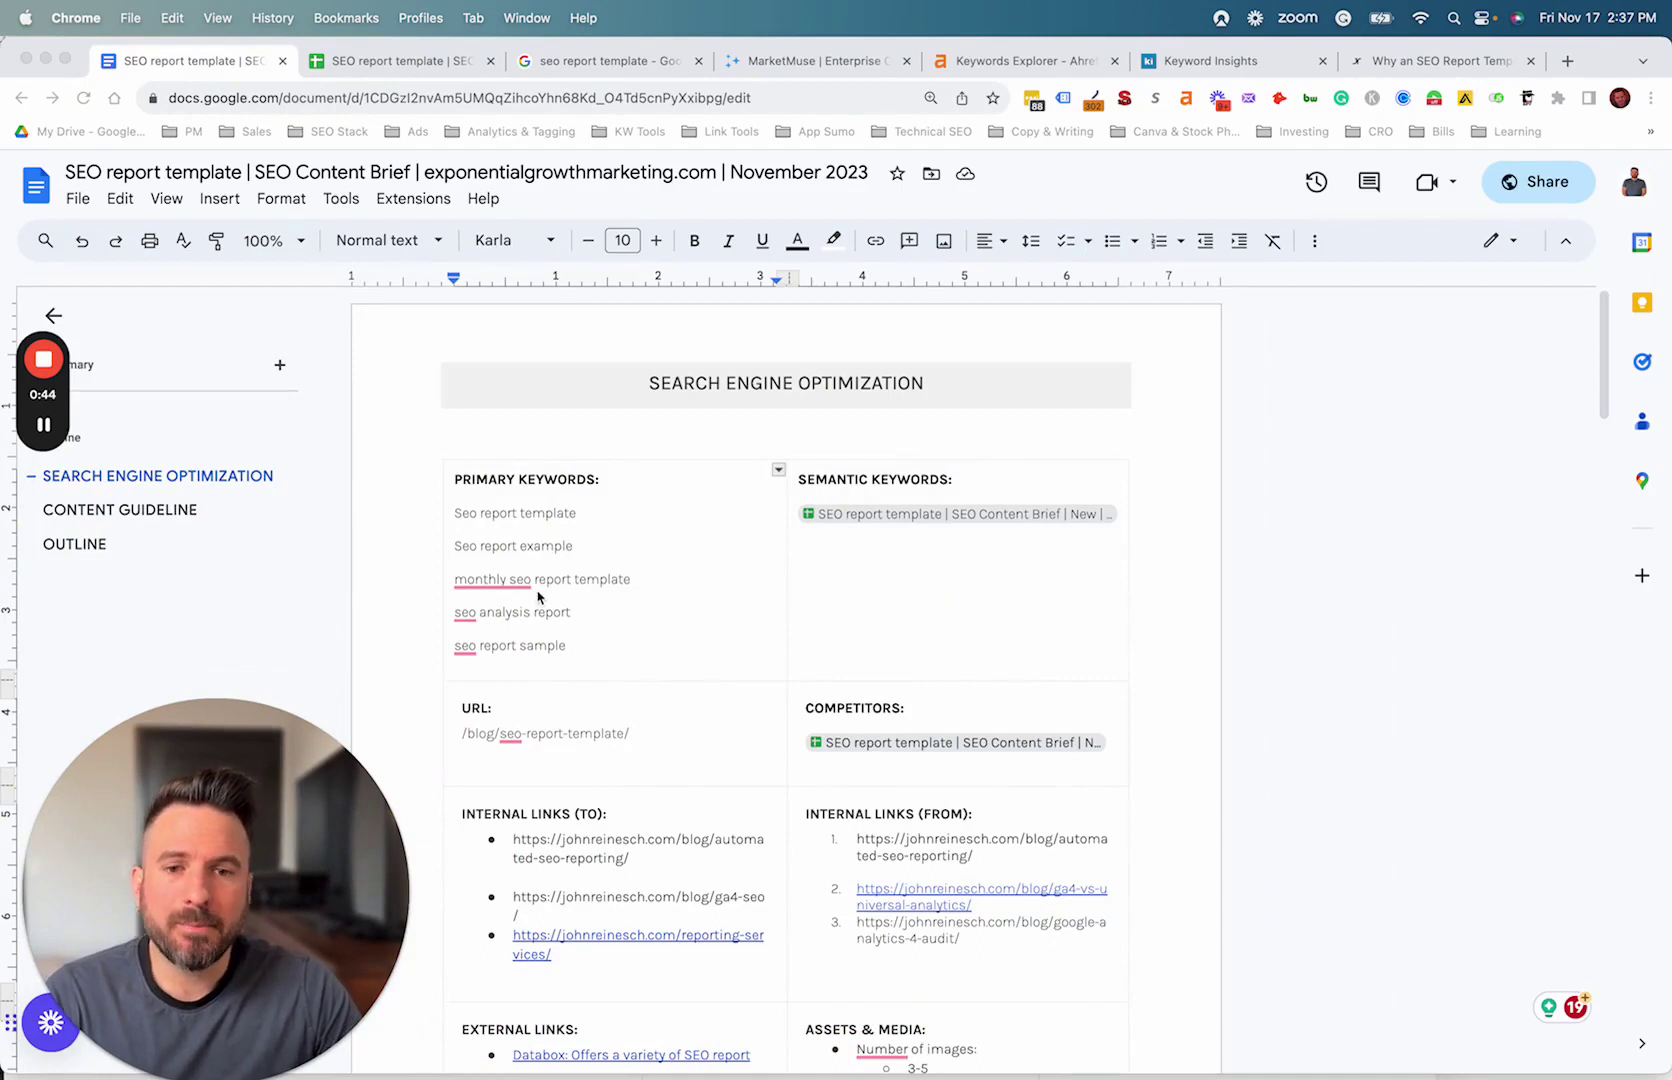
click(505, 530)
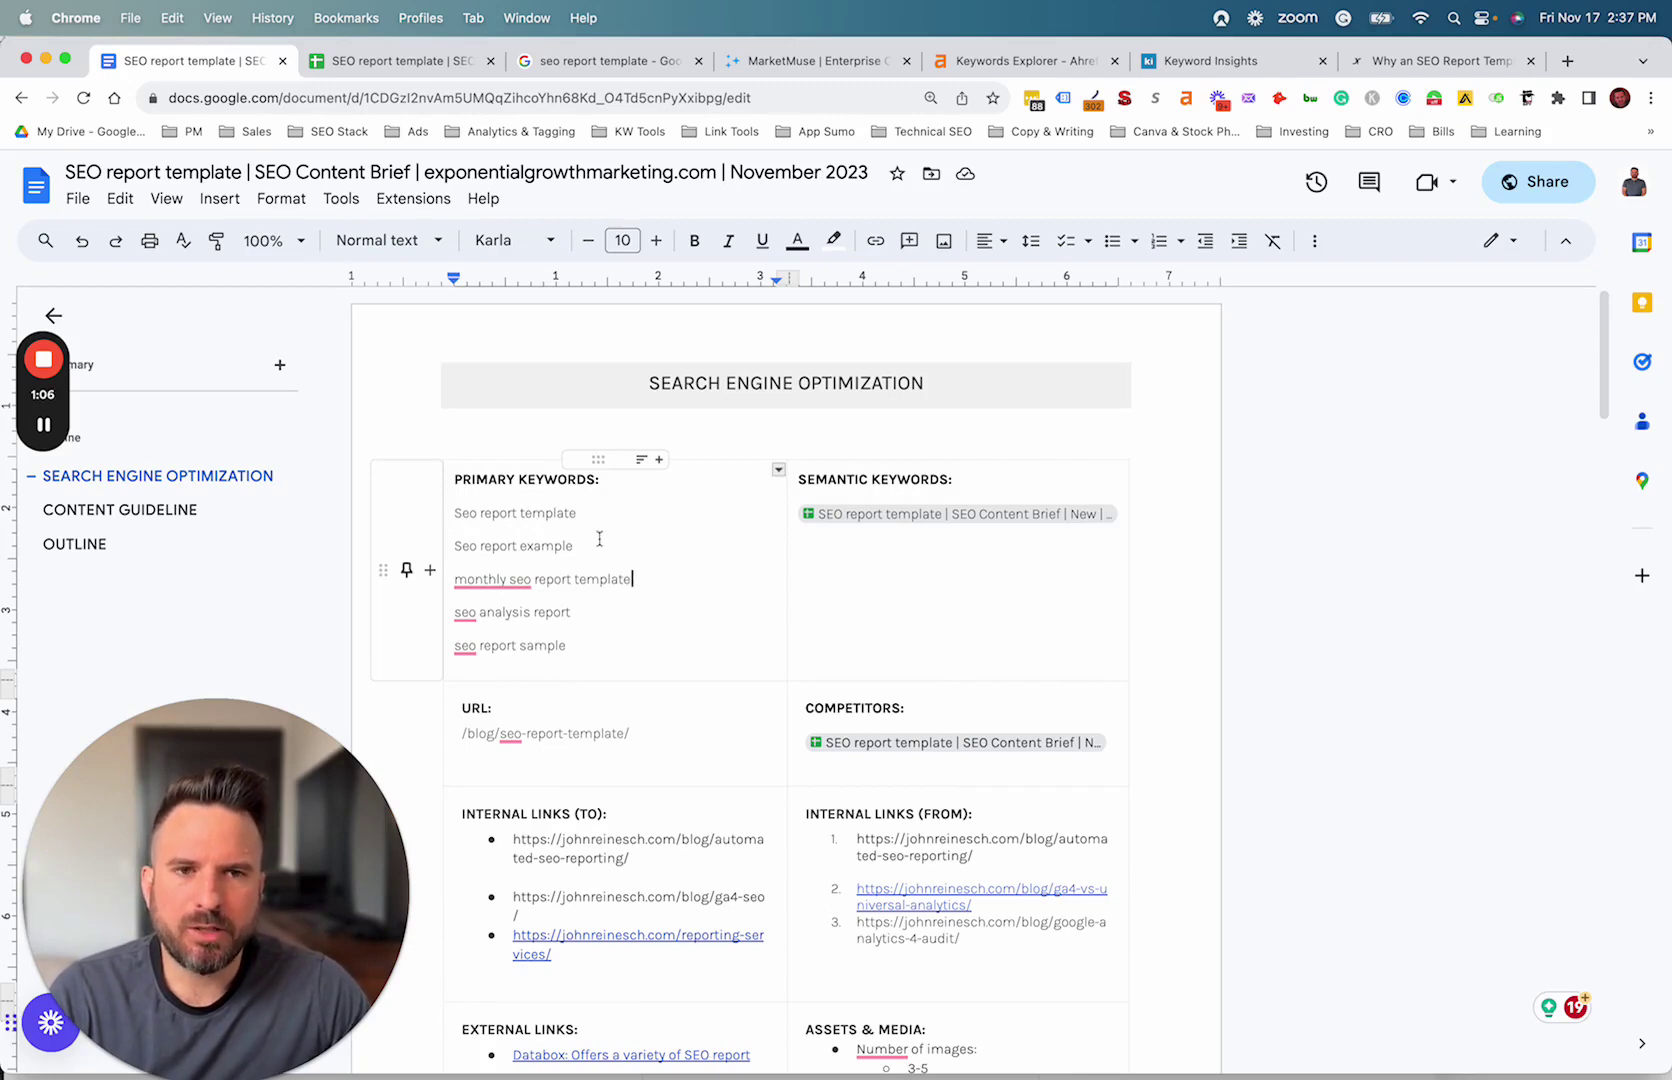
Switch to the Ahrefs keyword overview for "seo report template" and examine its SERP overview.
click(985, 66)
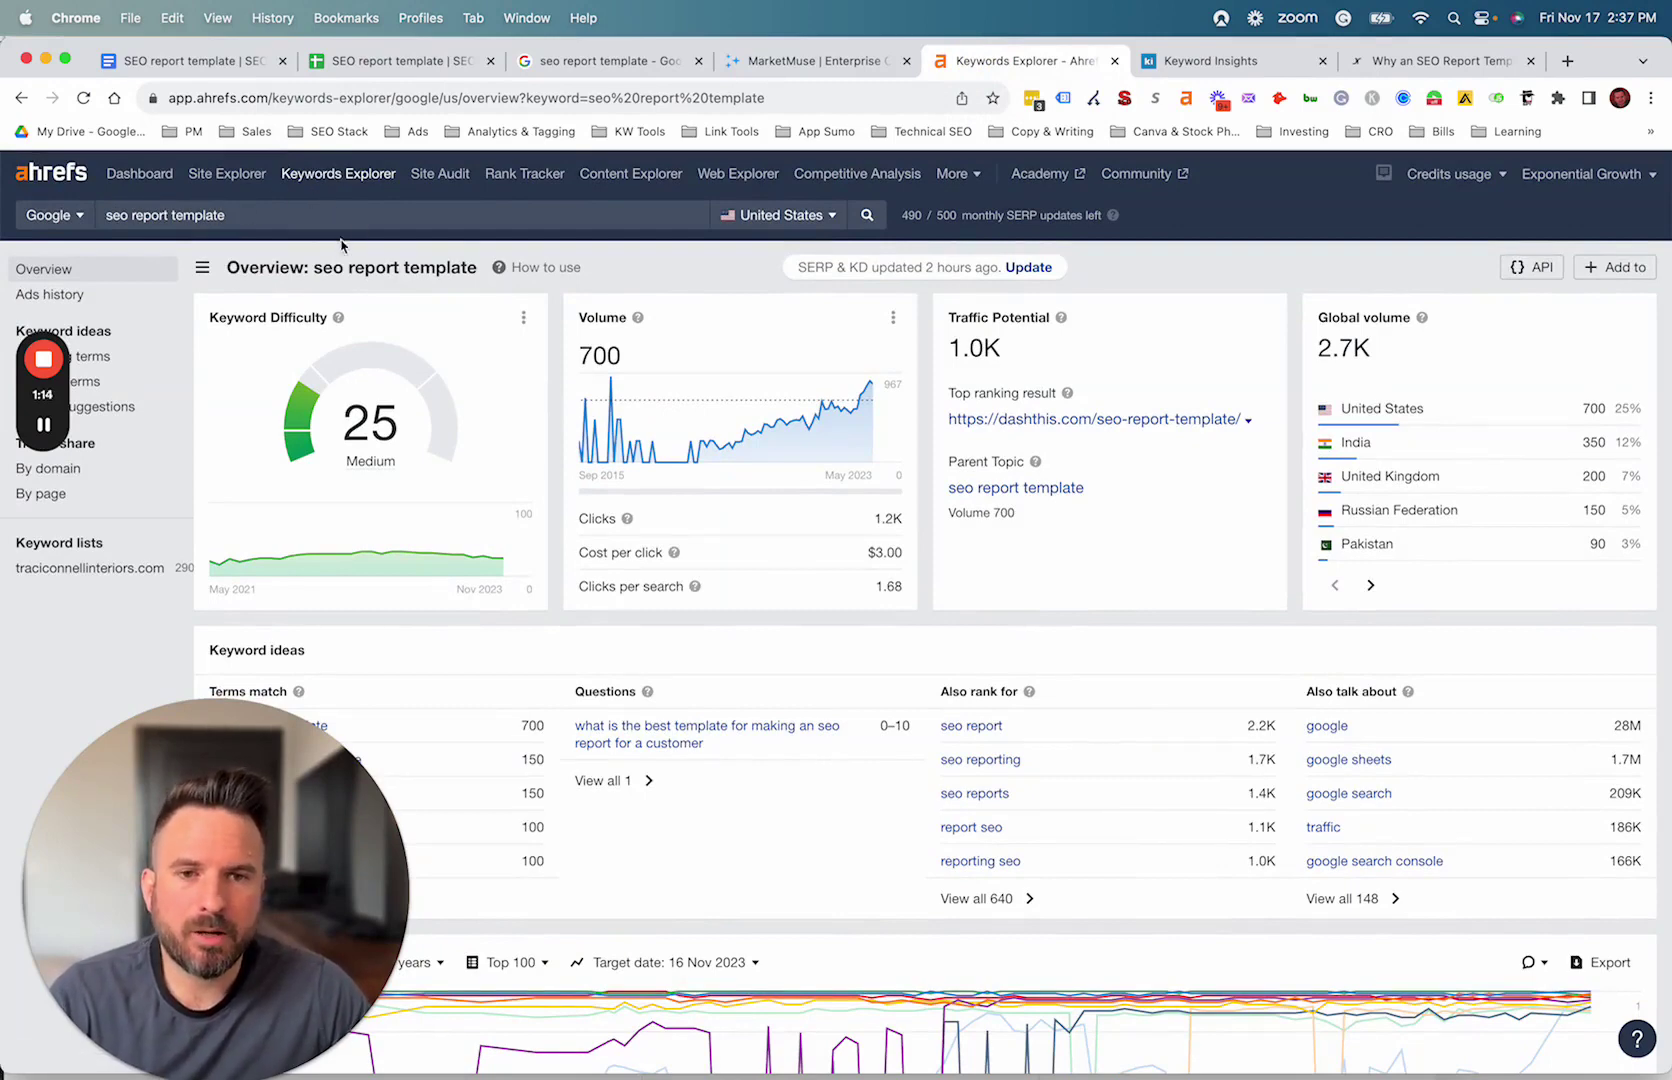
scroll(597, 636, down, 15)
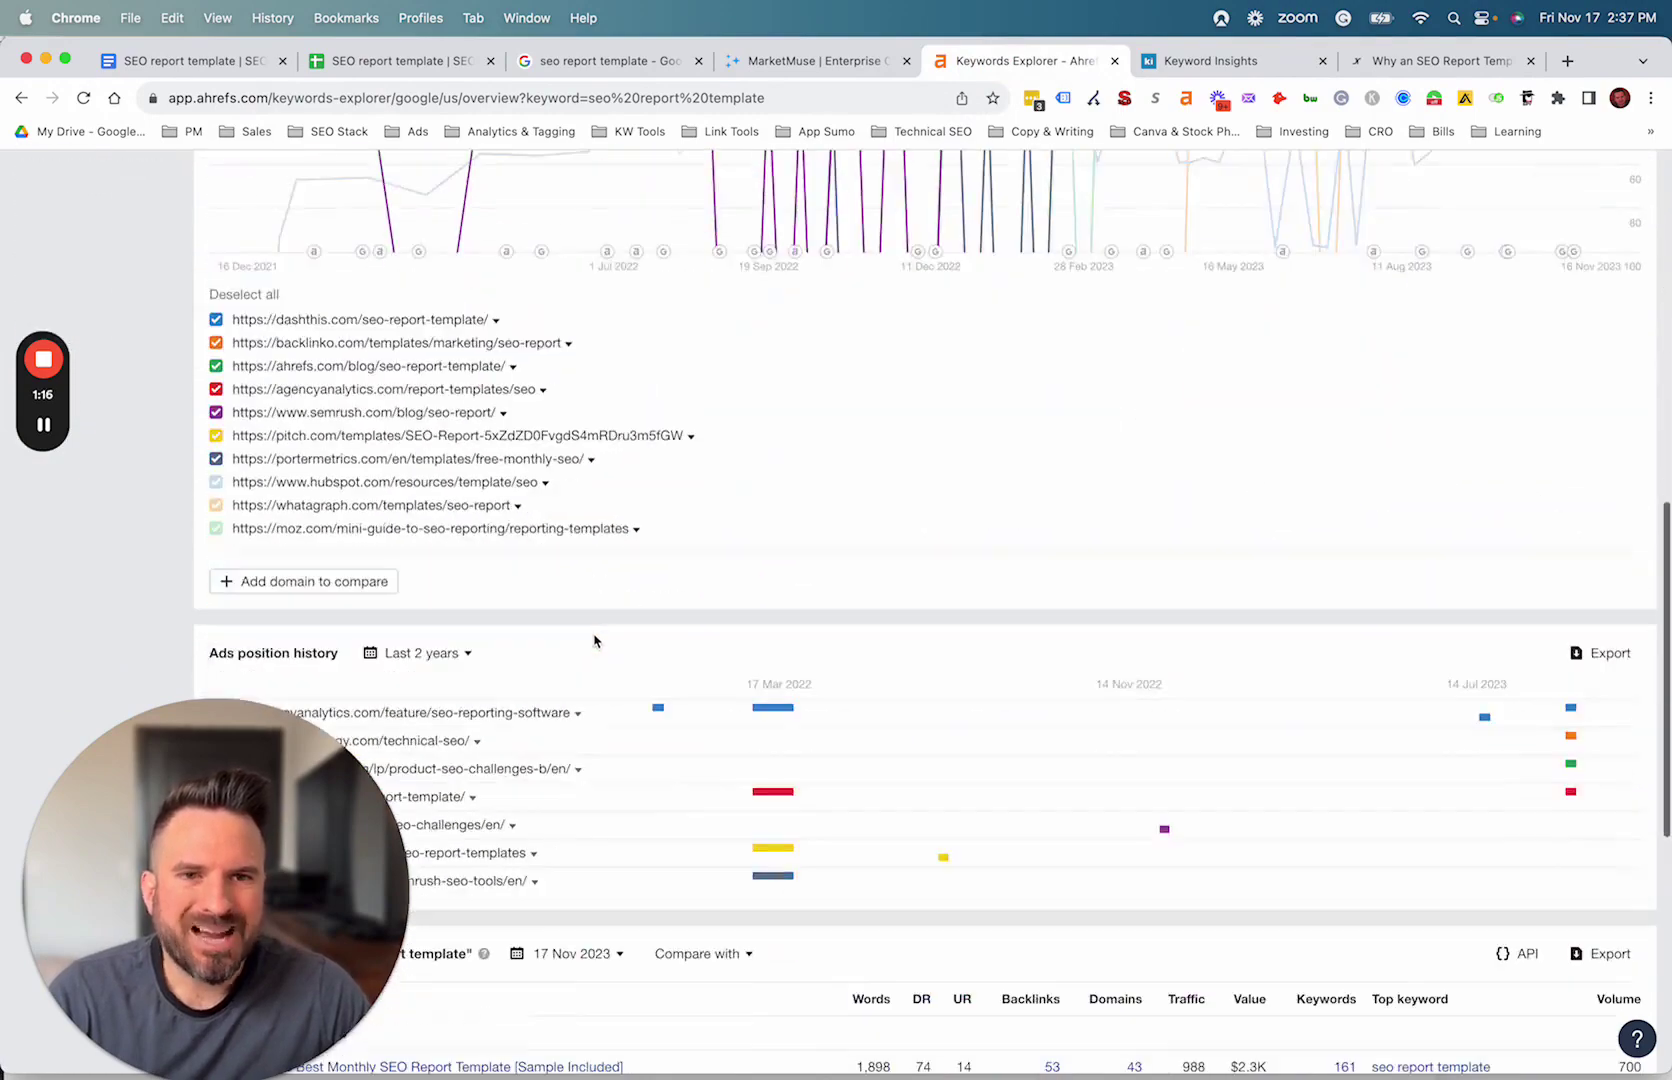
scroll(594, 641, down, 6)
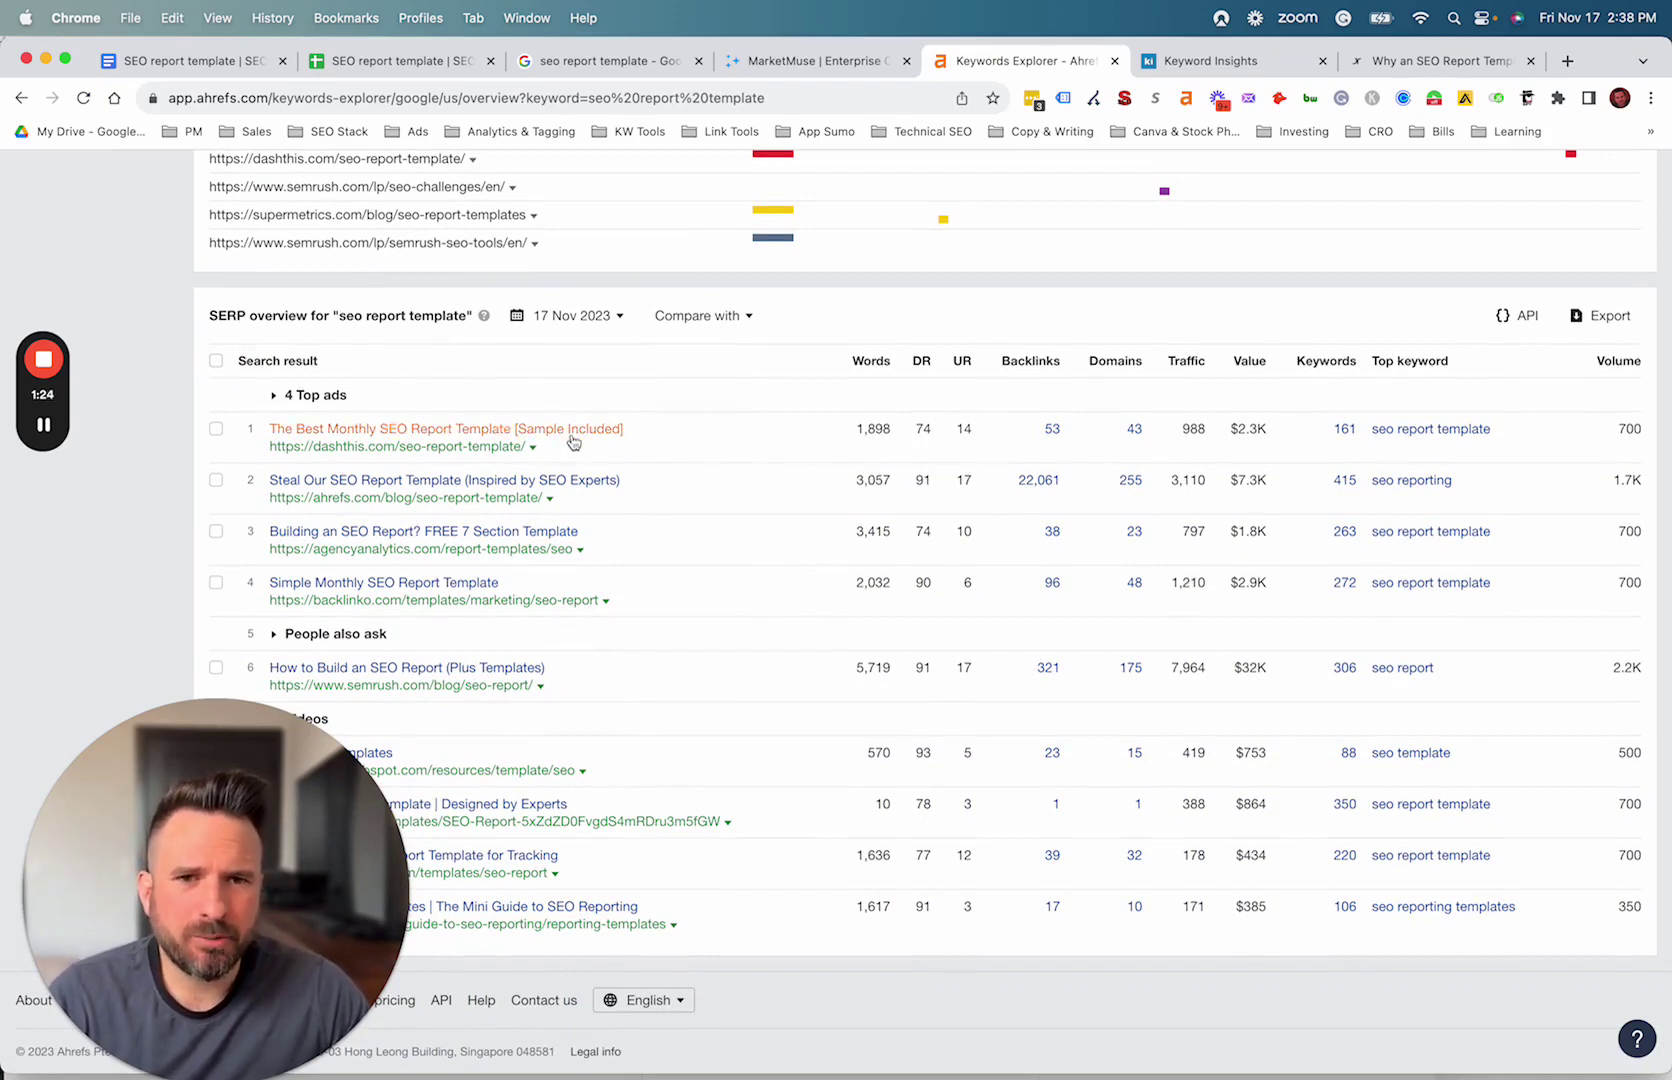
Open the organic keywords of the top-ranking dashthis.com page, signing back in to Ahrefs, and review the keyword list.
click(1334, 439)
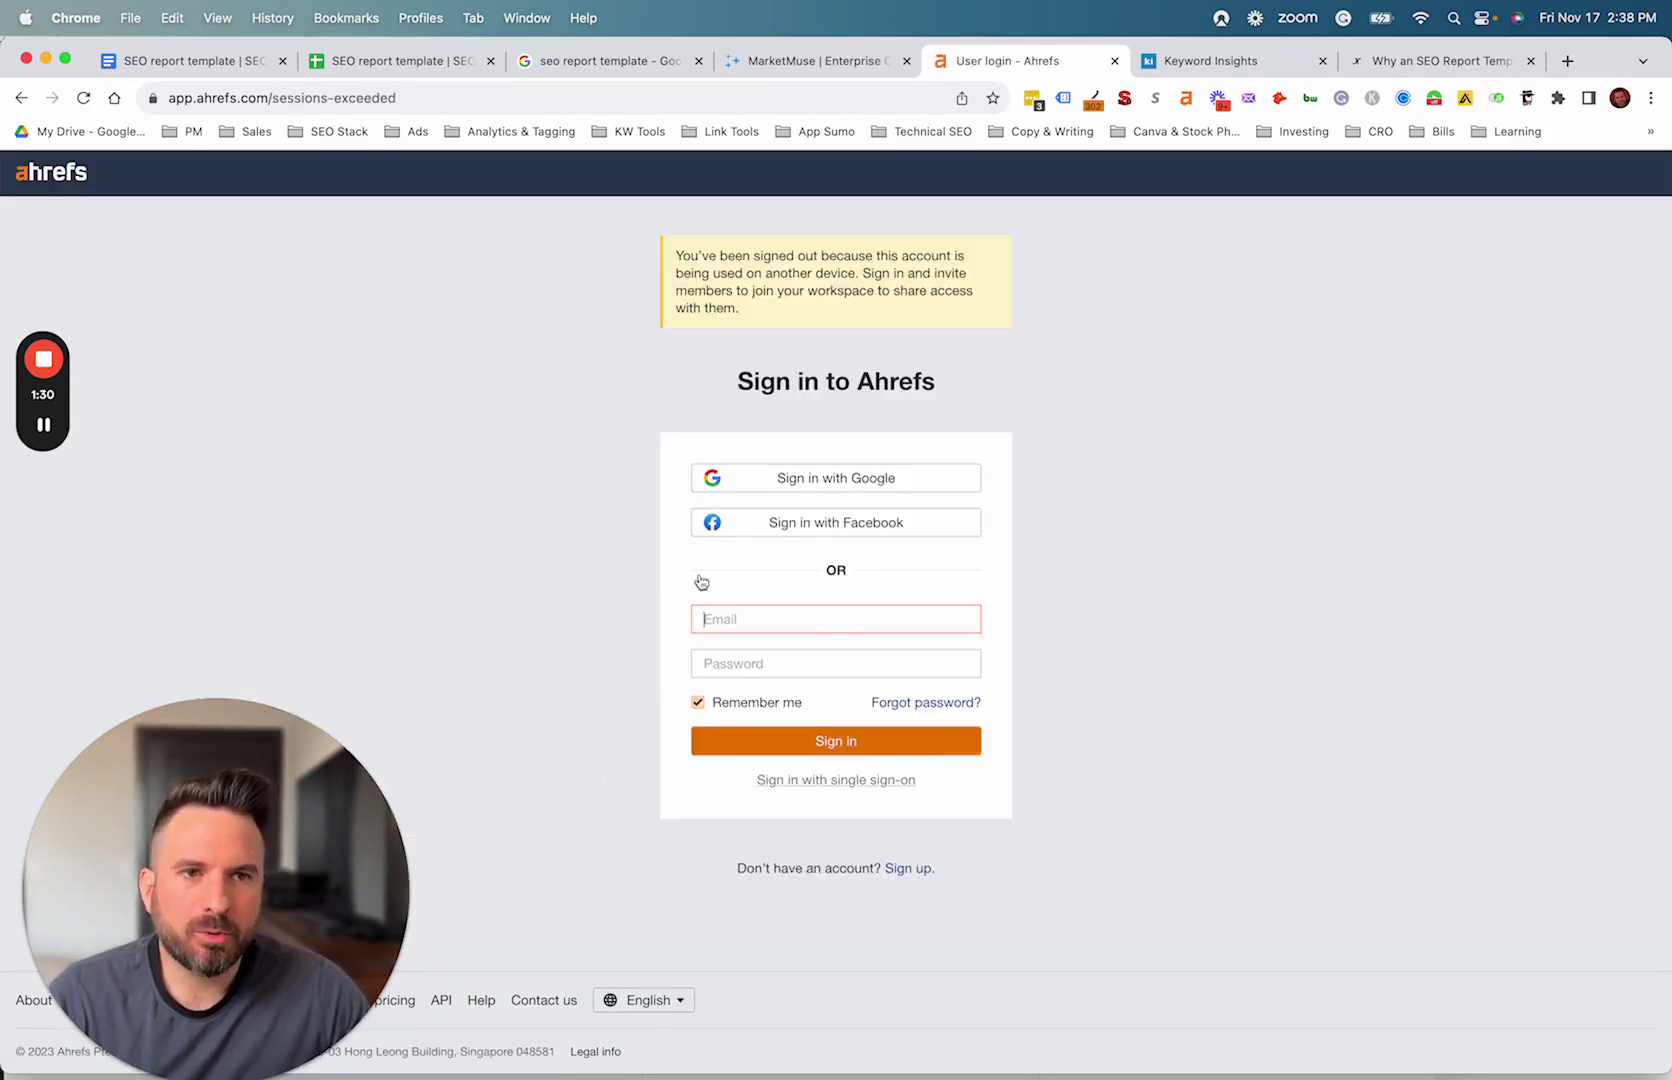
click(855, 741)
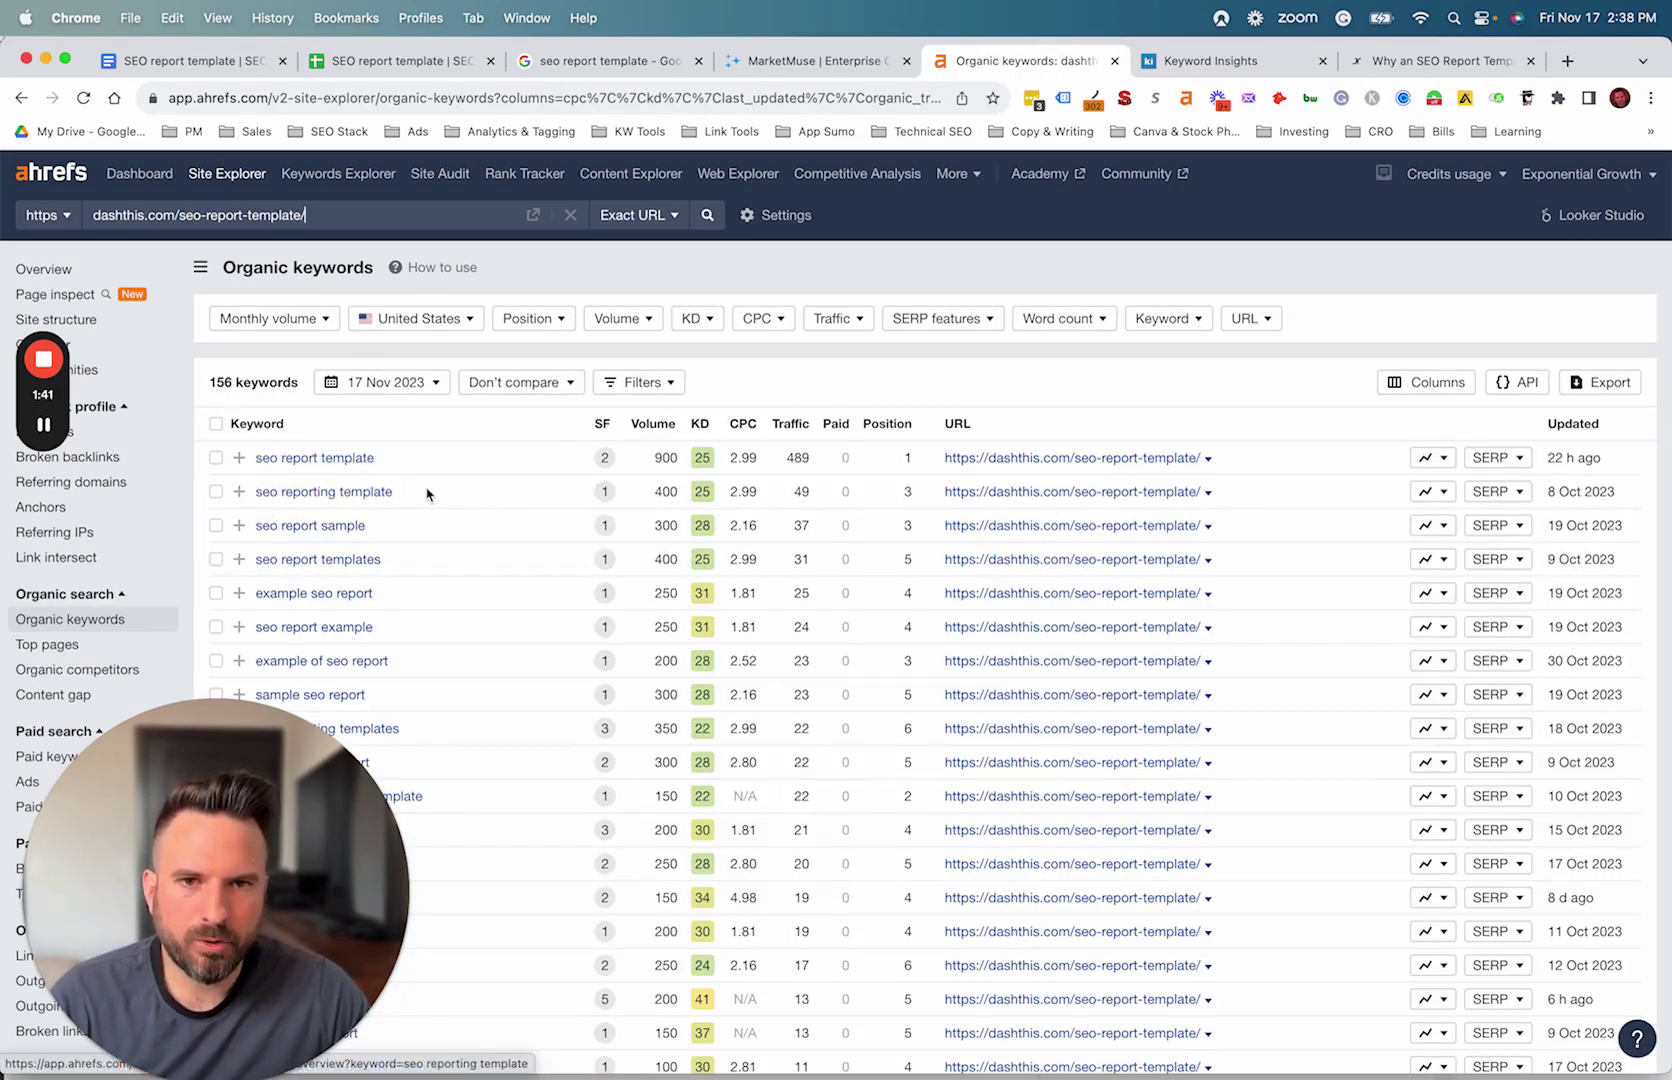
scroll(295, 495, down, 2)
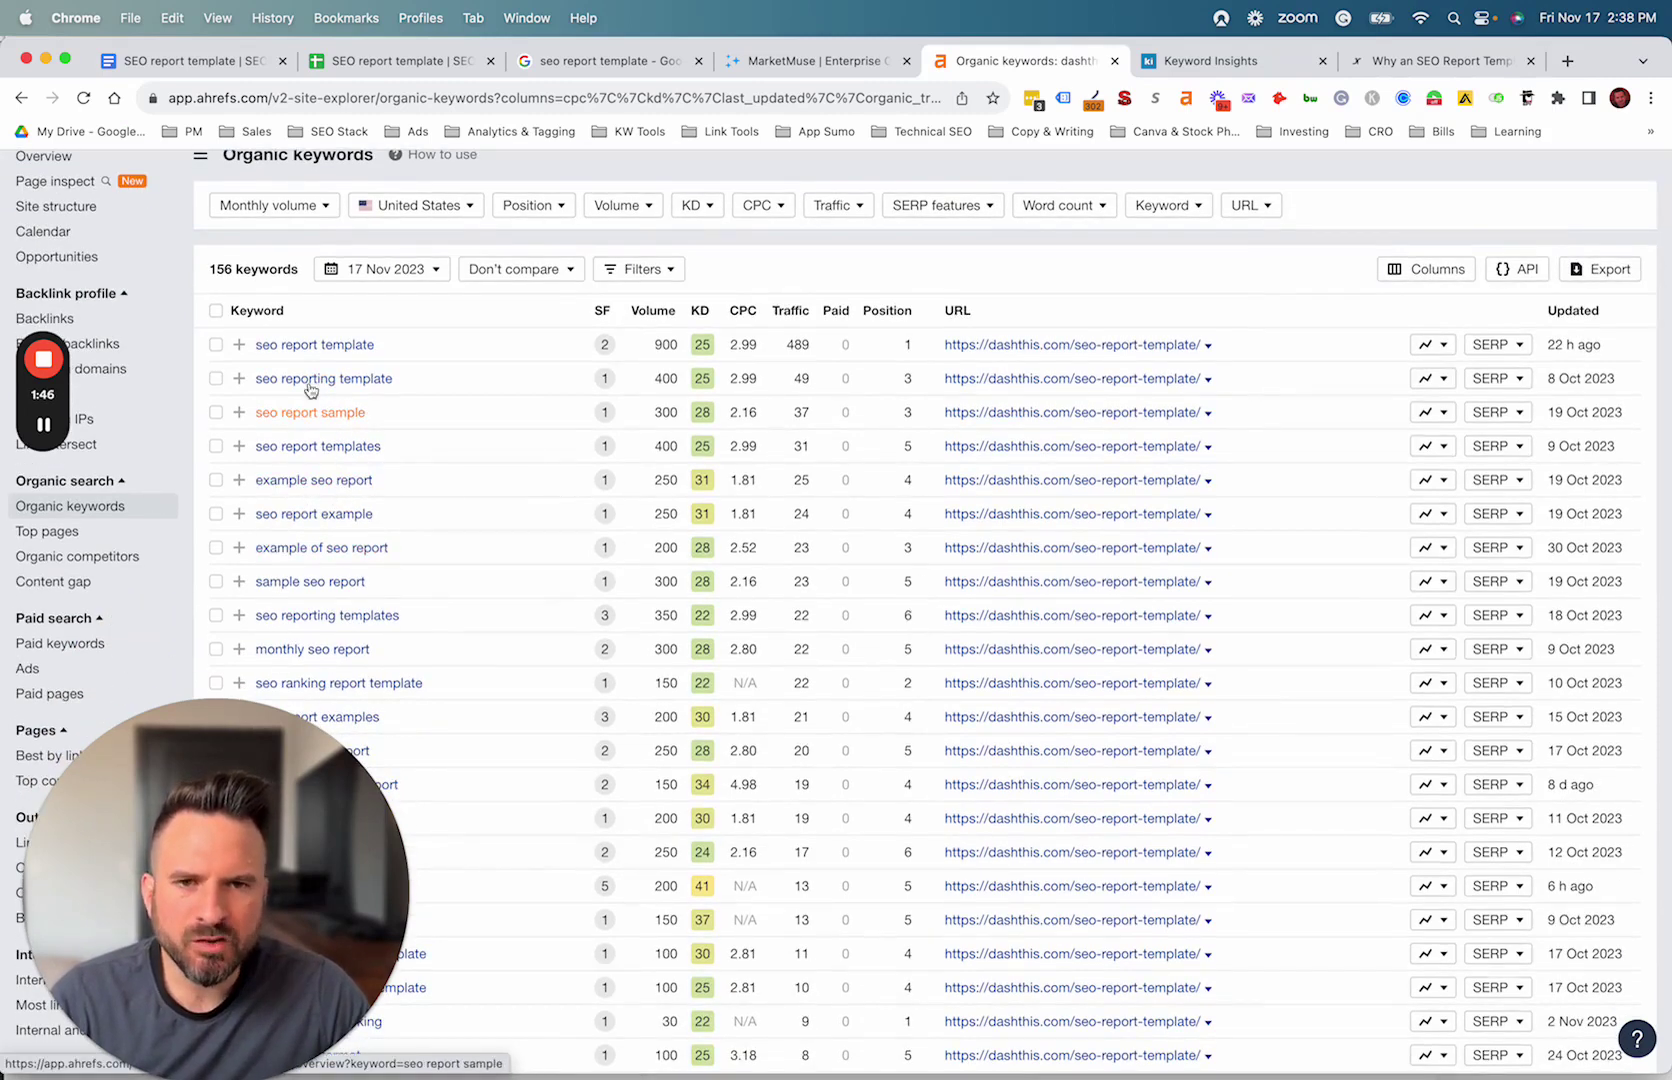
scroll(302, 617, down, 3)
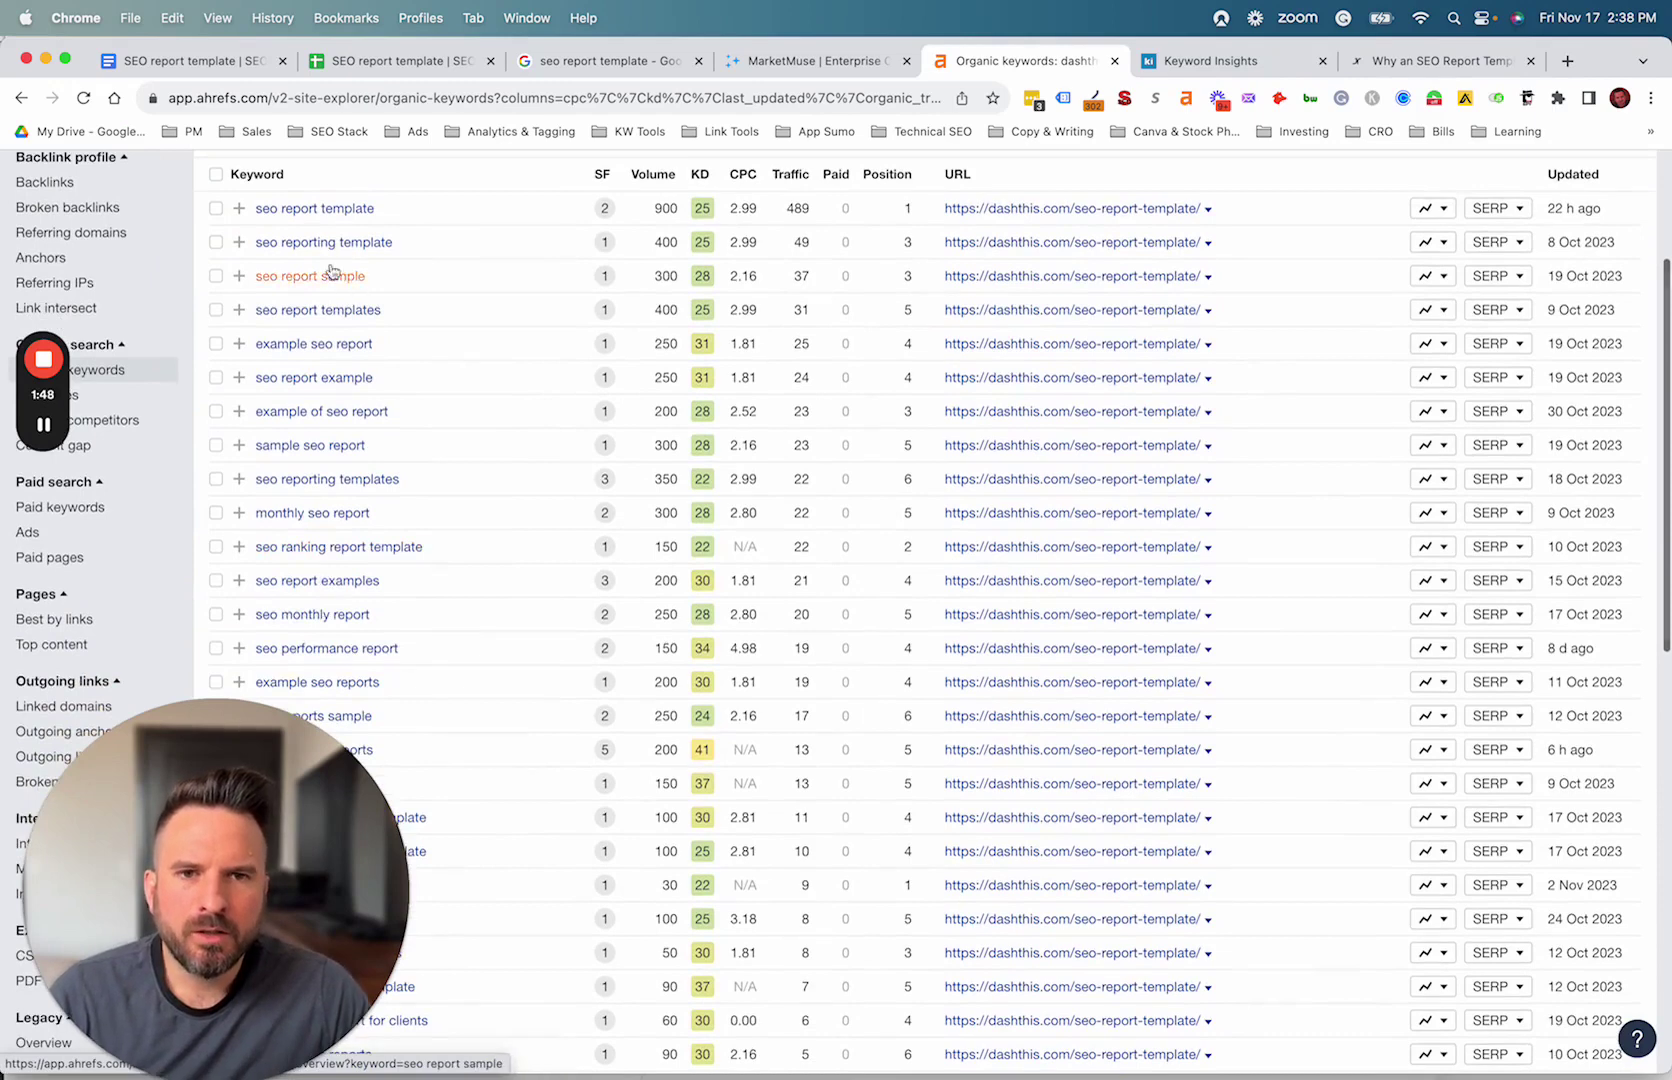
scroll(310, 590, up, 5)
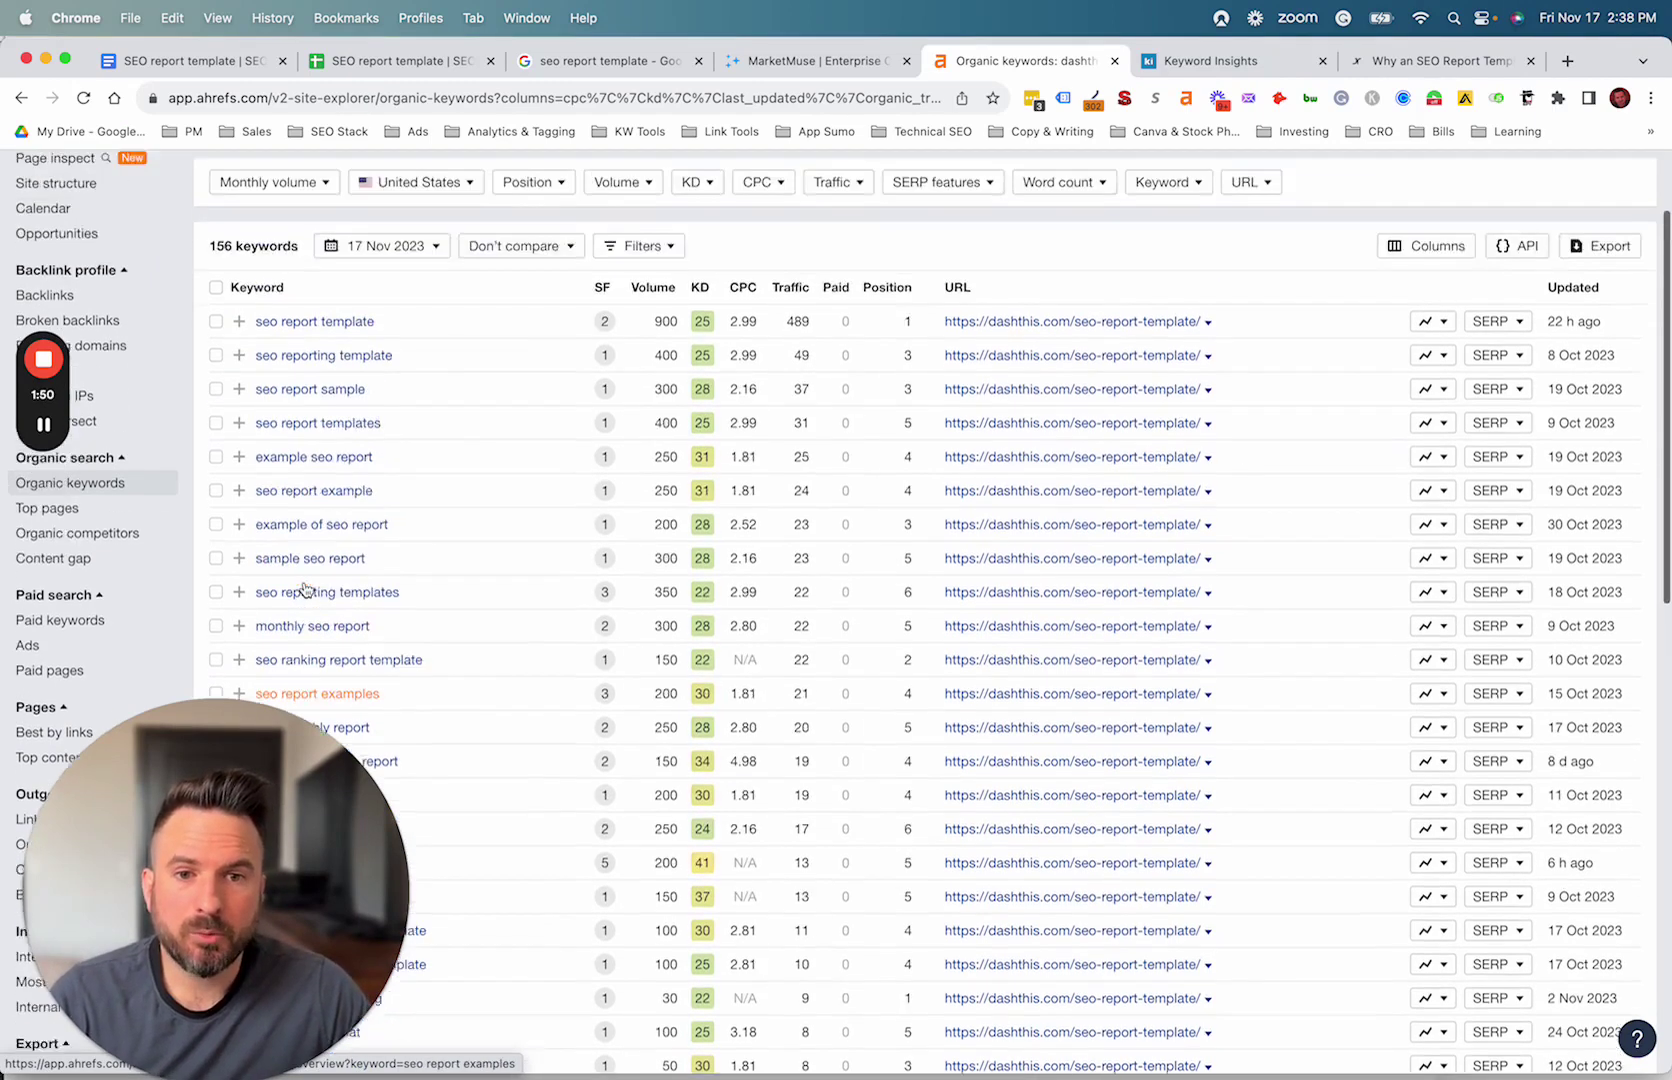
scroll(312, 597, up, 1)
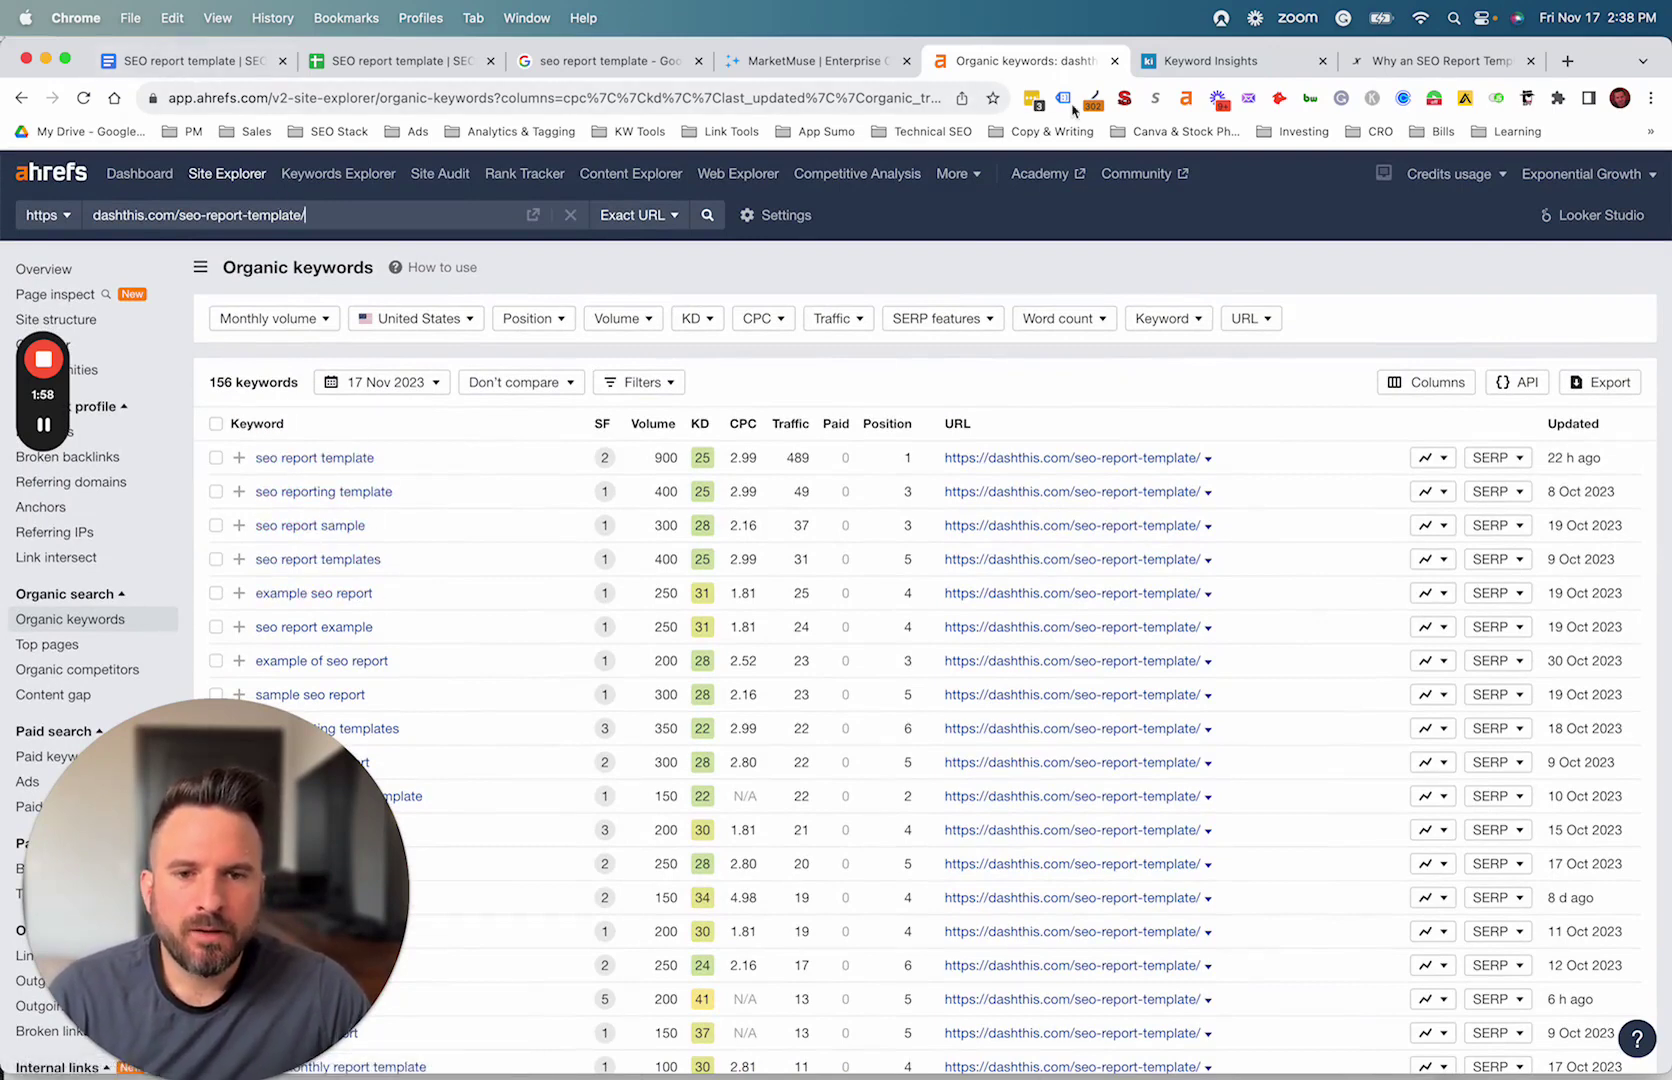
Switch to Keyword Insights and examine the SERP similarity score for "seo report template" and "seo report".
click(1170, 61)
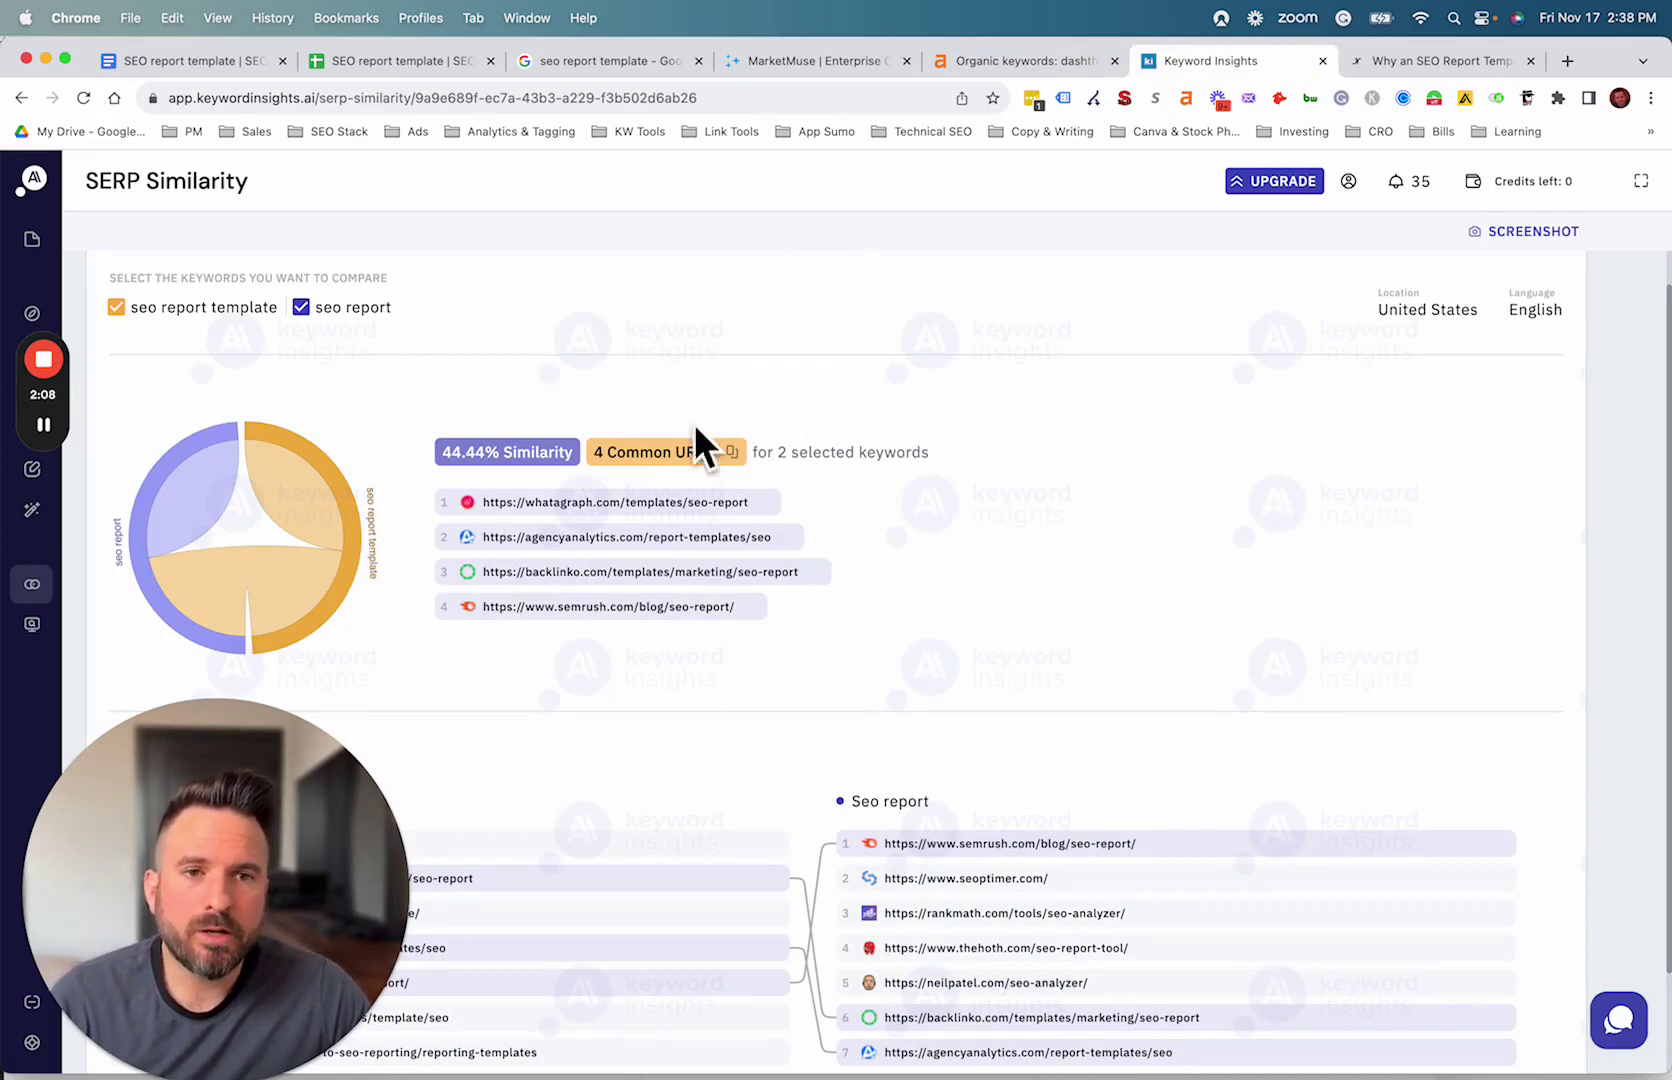
scroll(696, 430, down, 3)
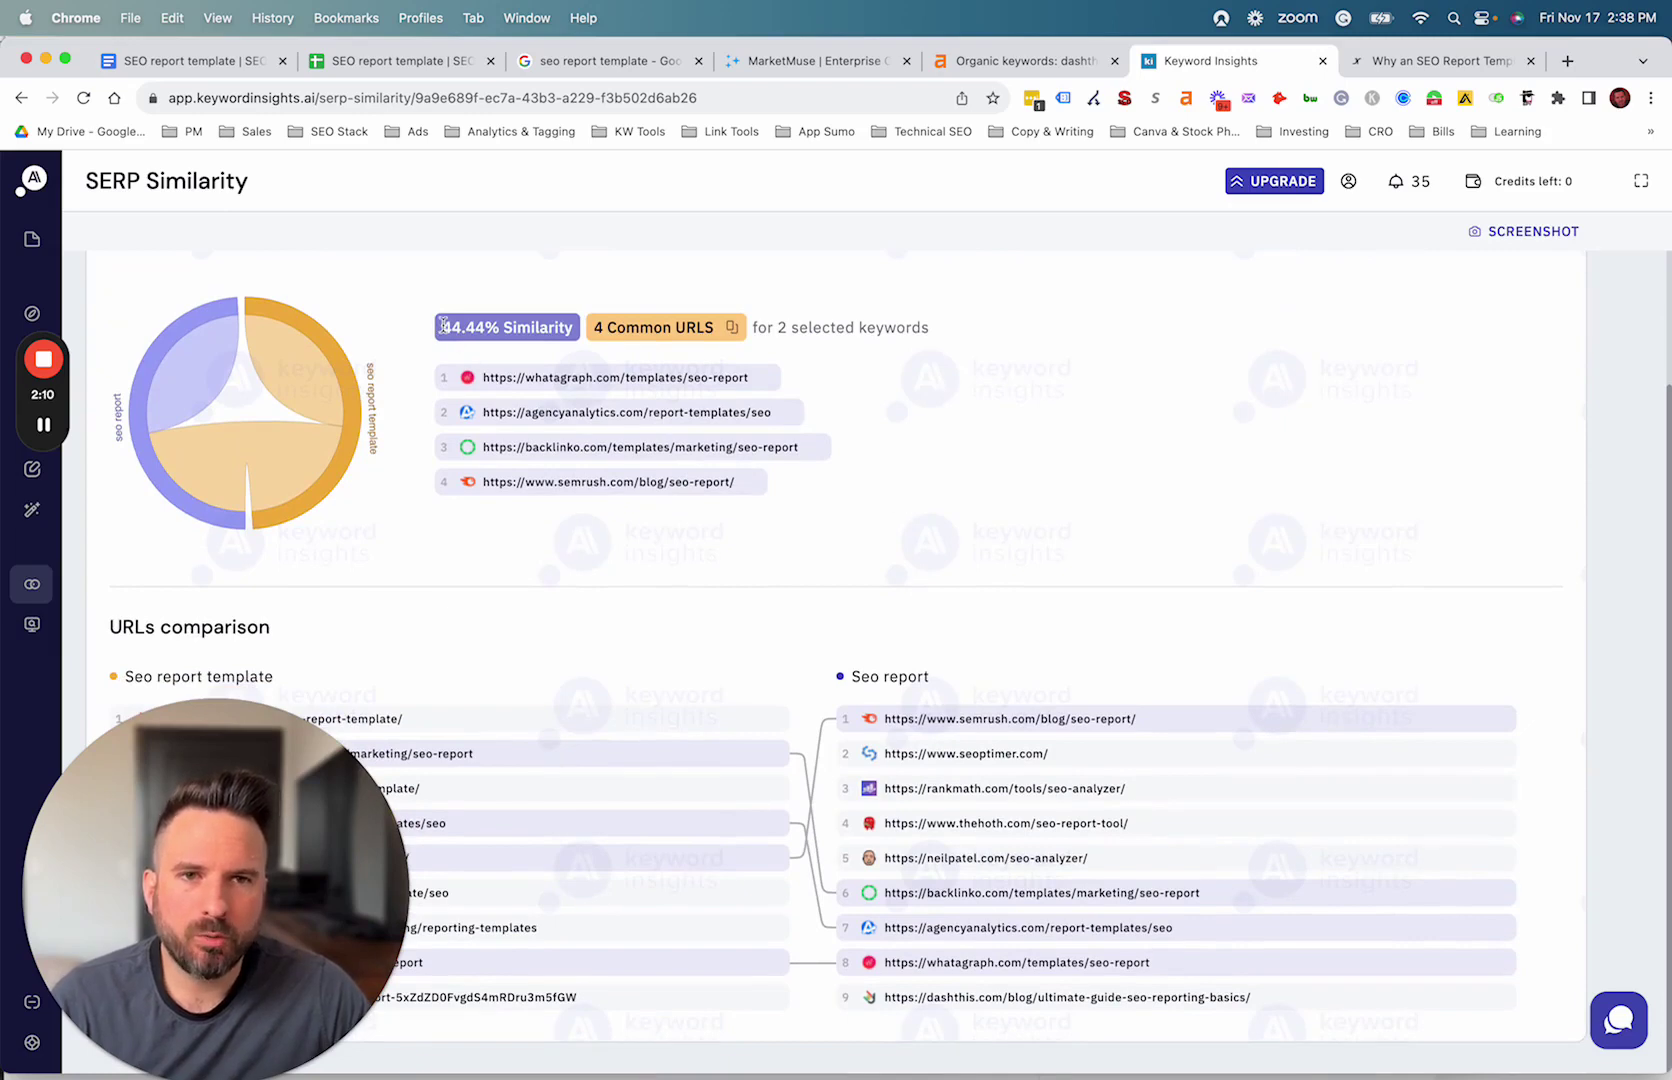
drag(443, 325, 578, 329)
click(1080, 441)
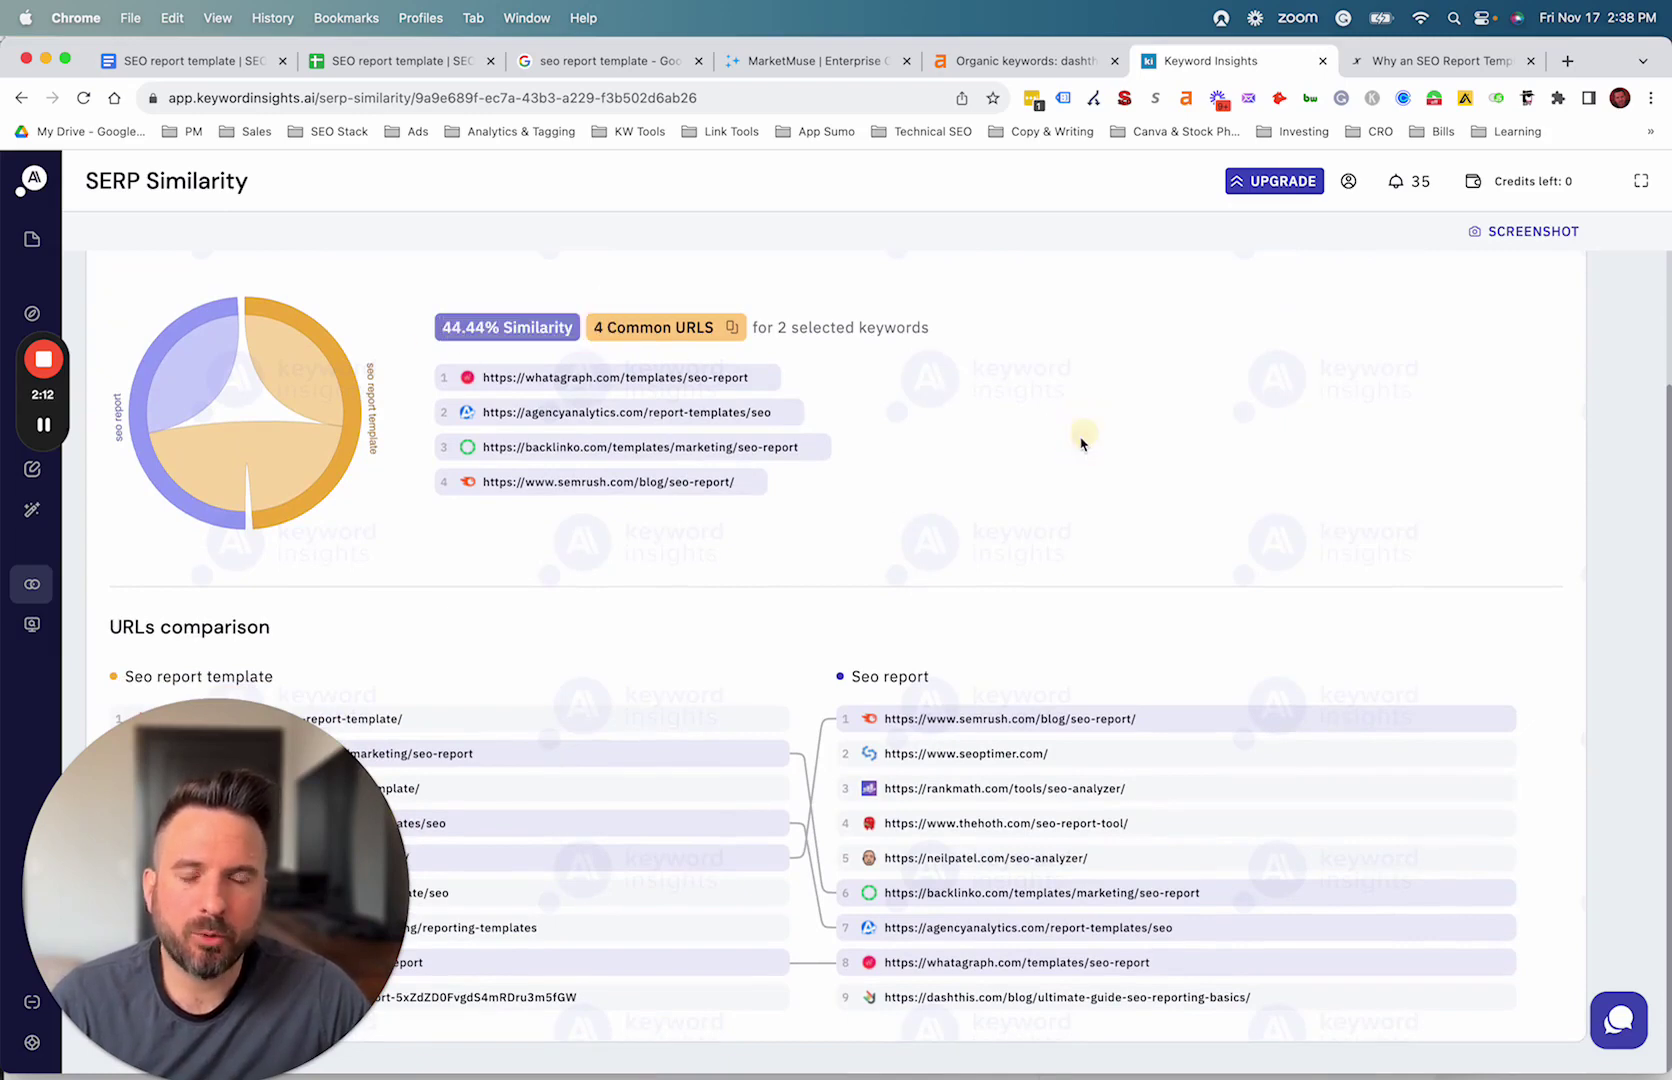
drag(440, 326, 537, 325)
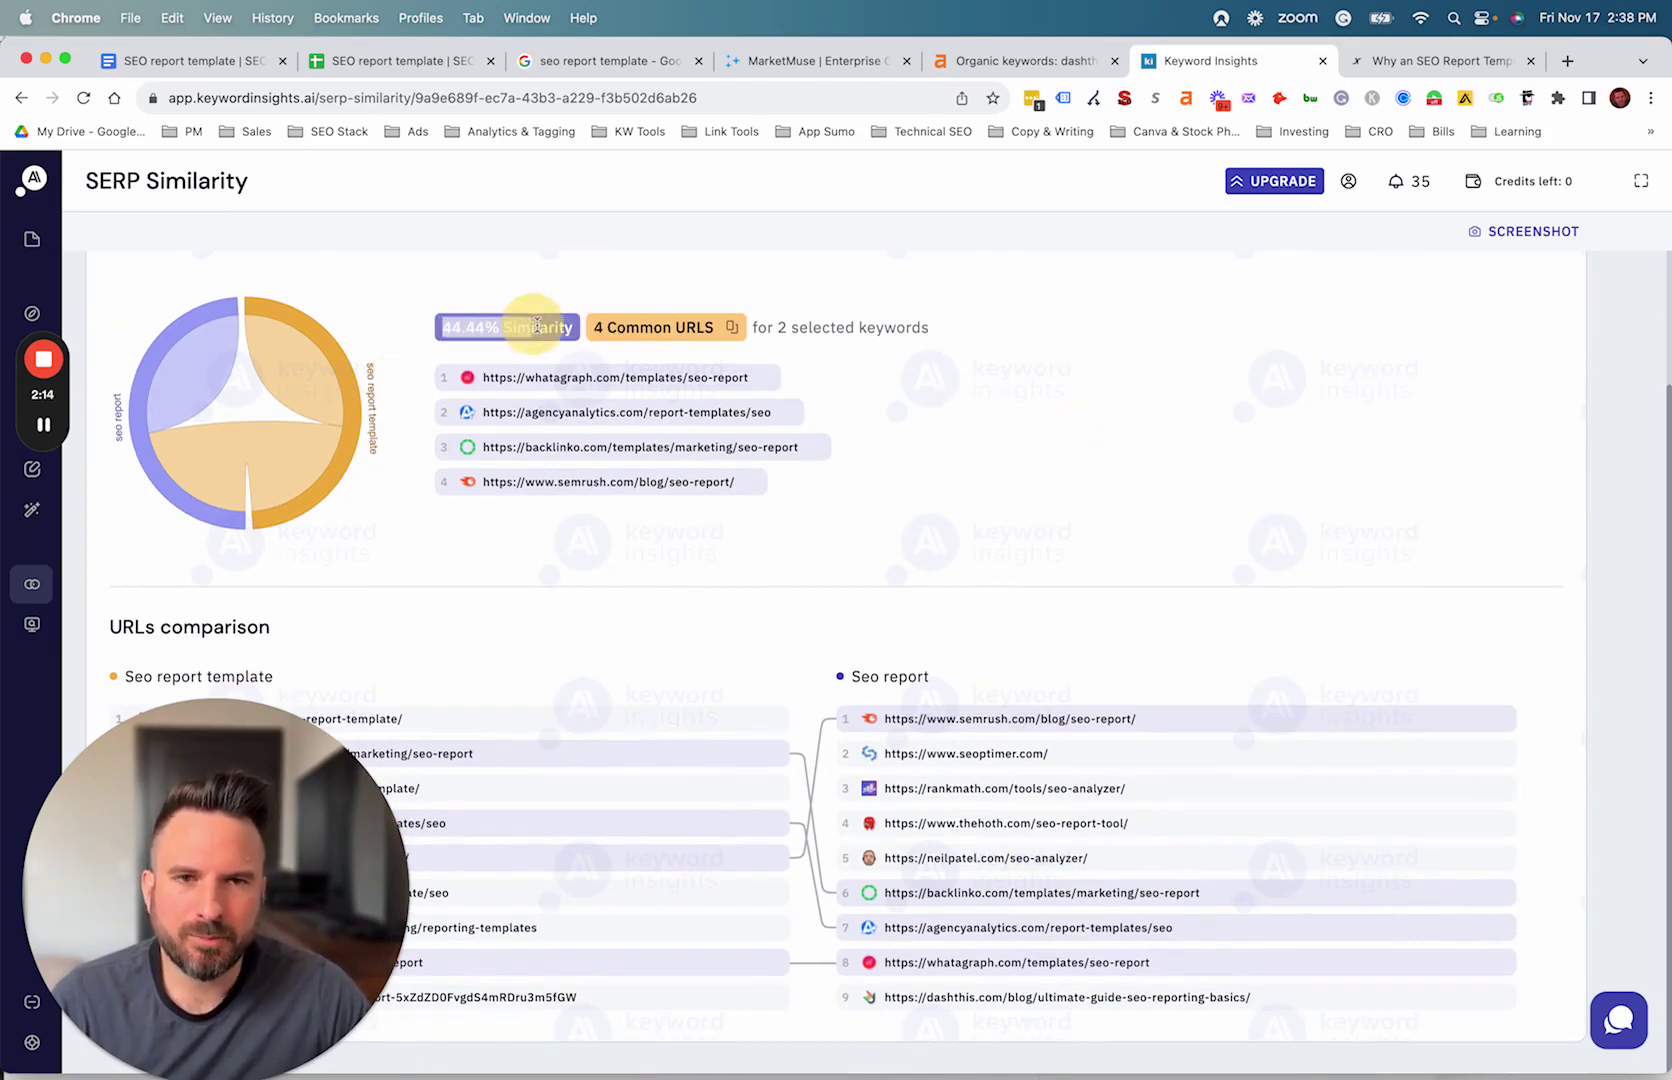
click(1078, 446)
scroll(189, 341, up, 3)
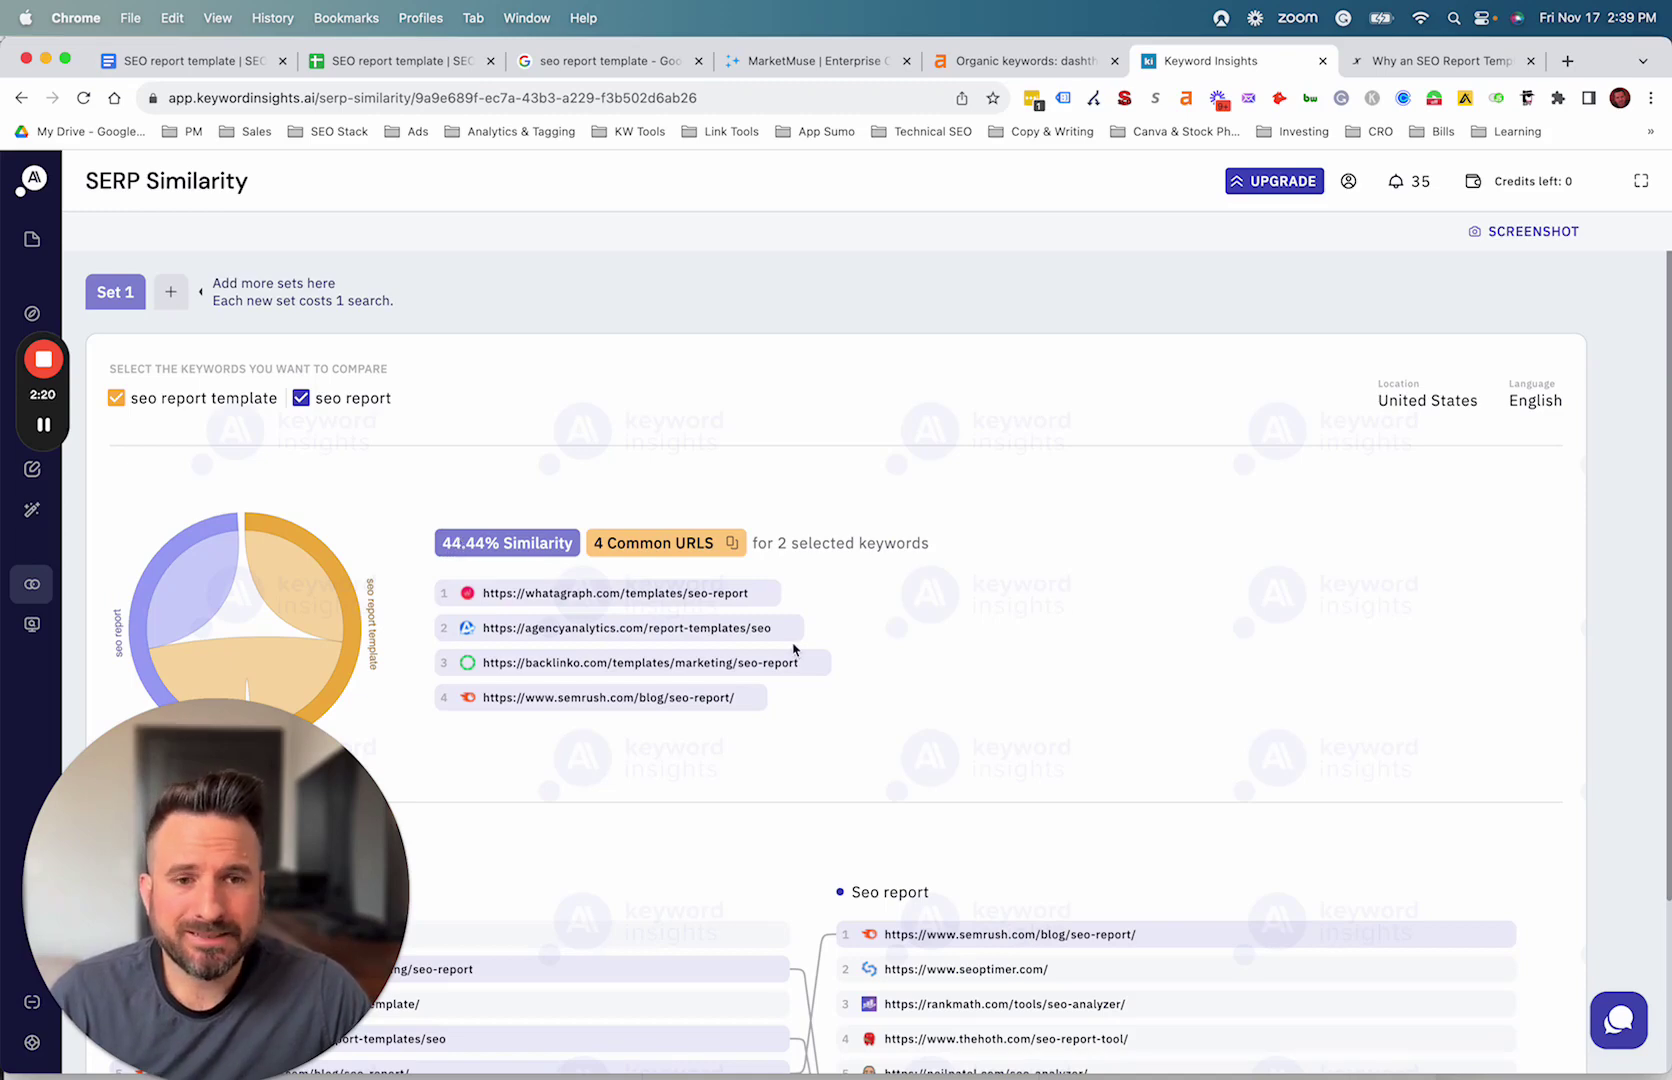
Compare the ranking URLs of "seo report template" and "seo report" in the URLs comparison.
scroll(651, 791, down, 2)
scroll(655, 775, down, 3)
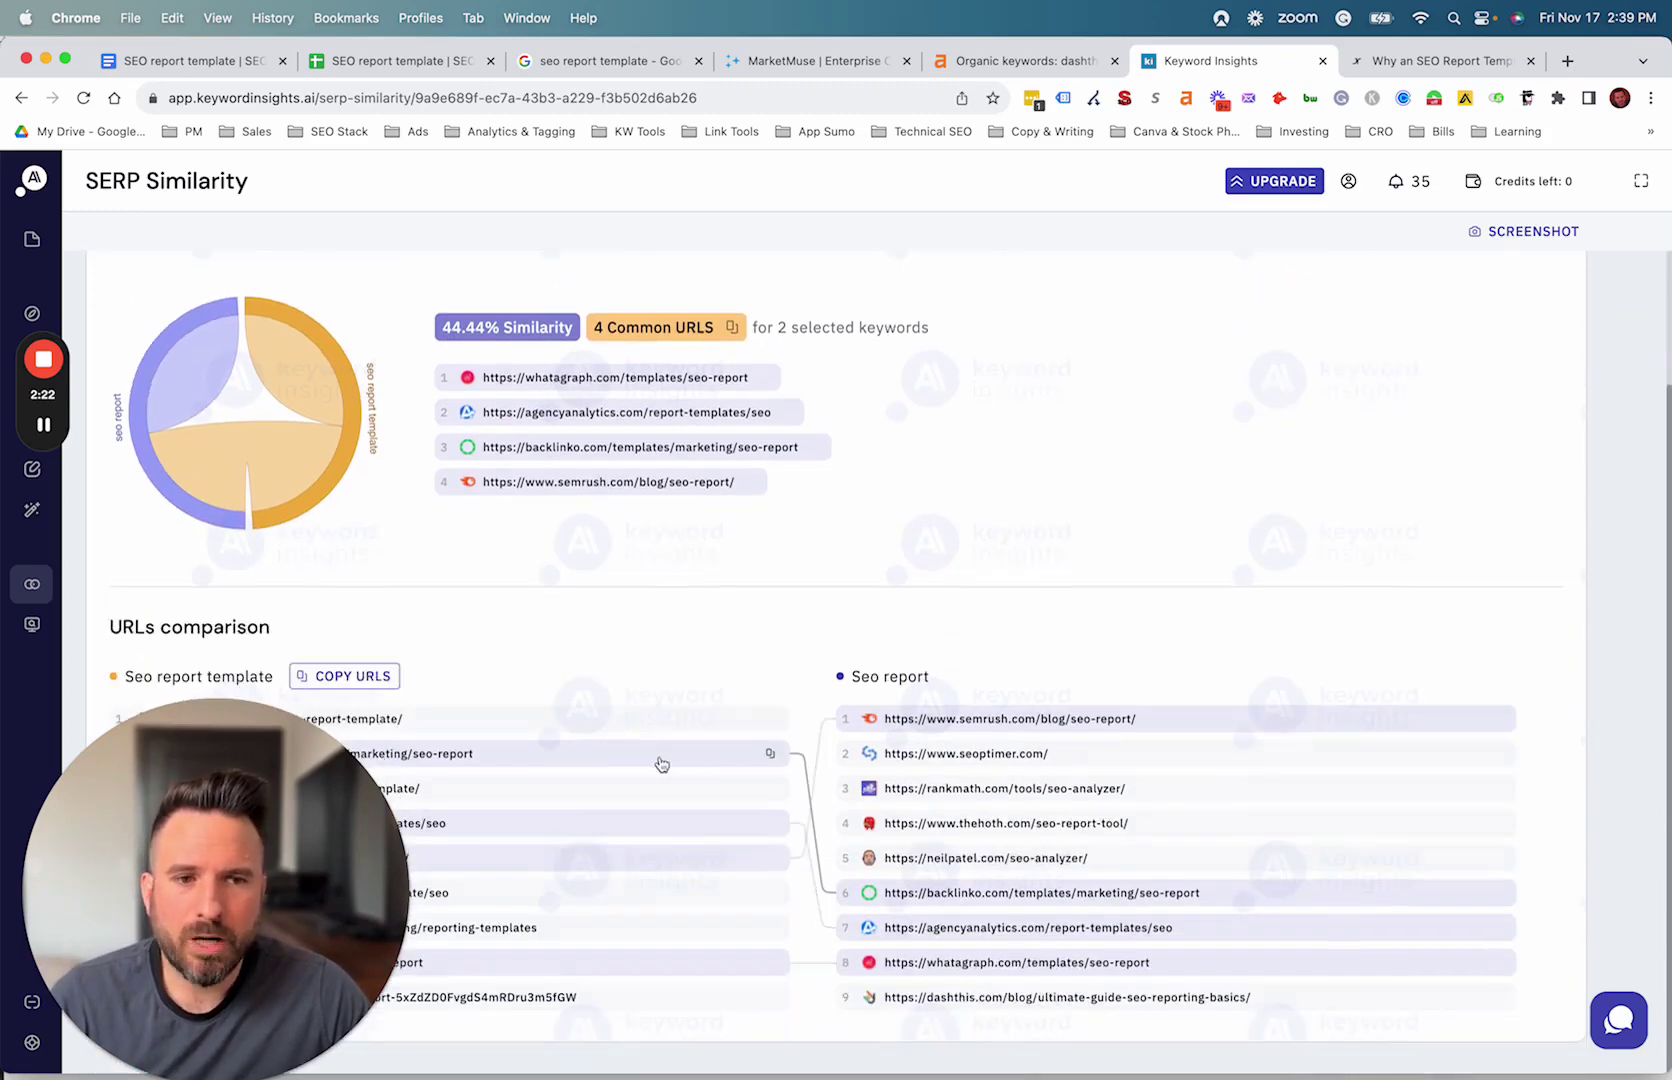
drag(362, 808, 1546, 777)
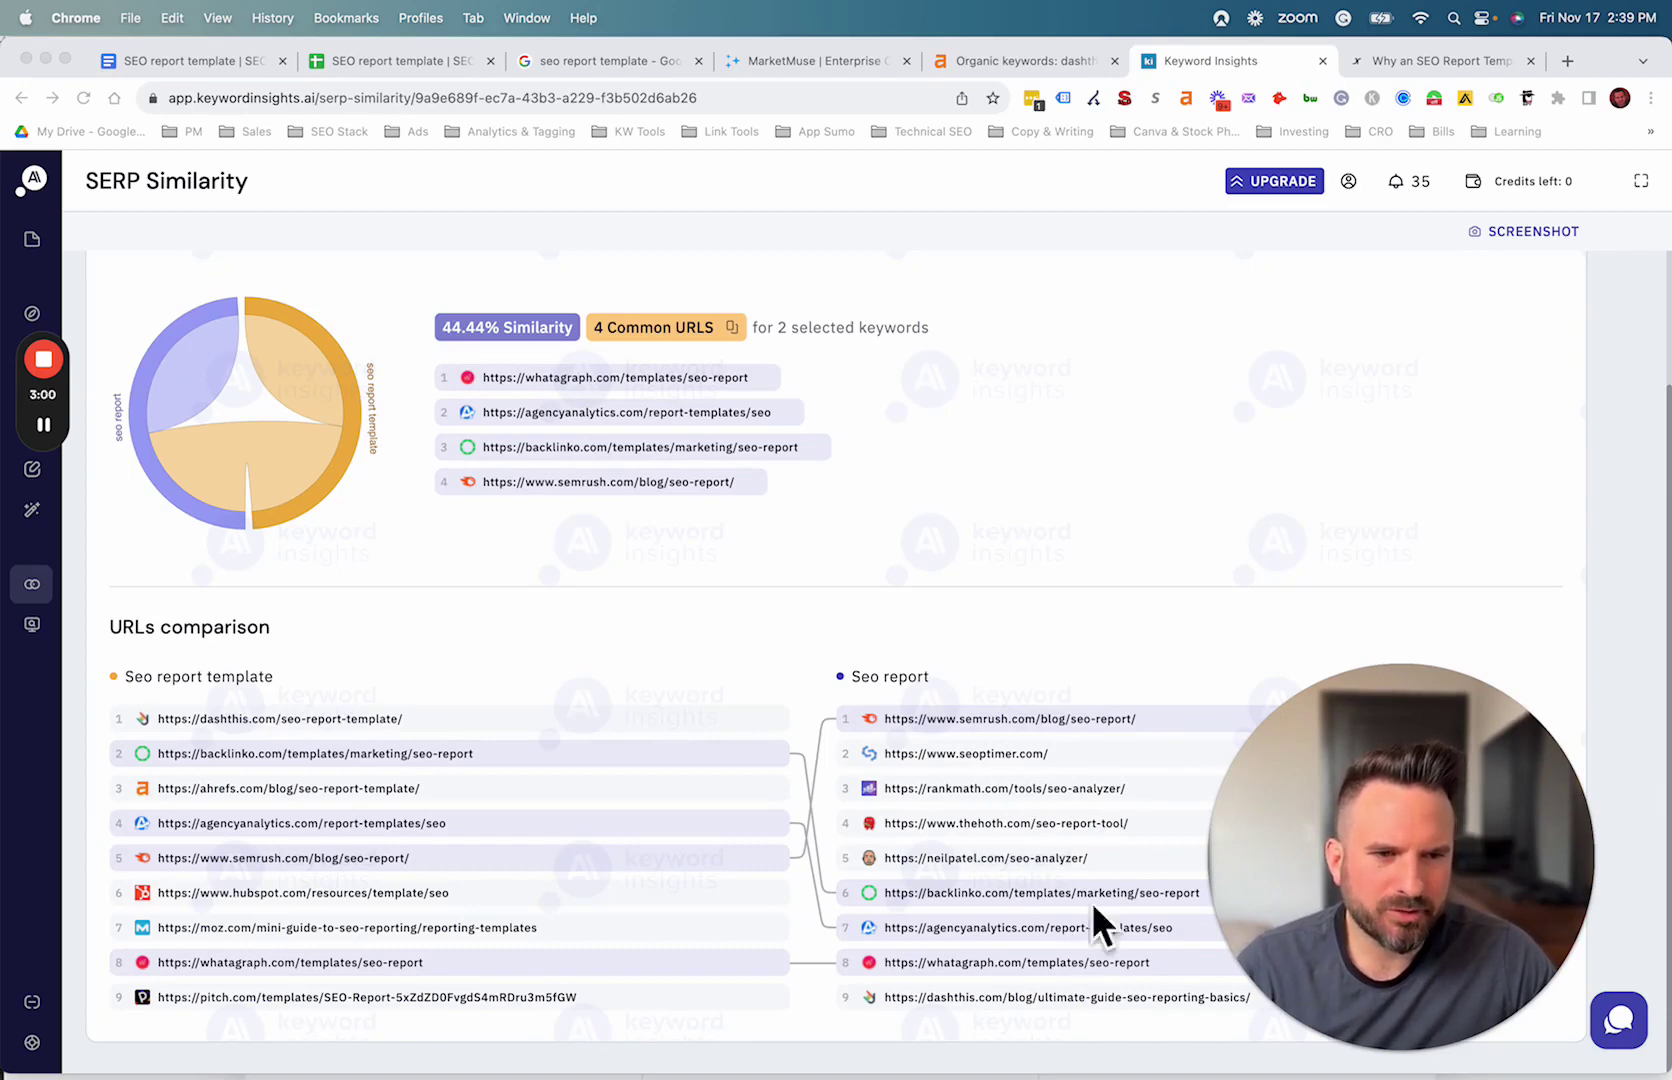
scroll(530, 558, up, 3)
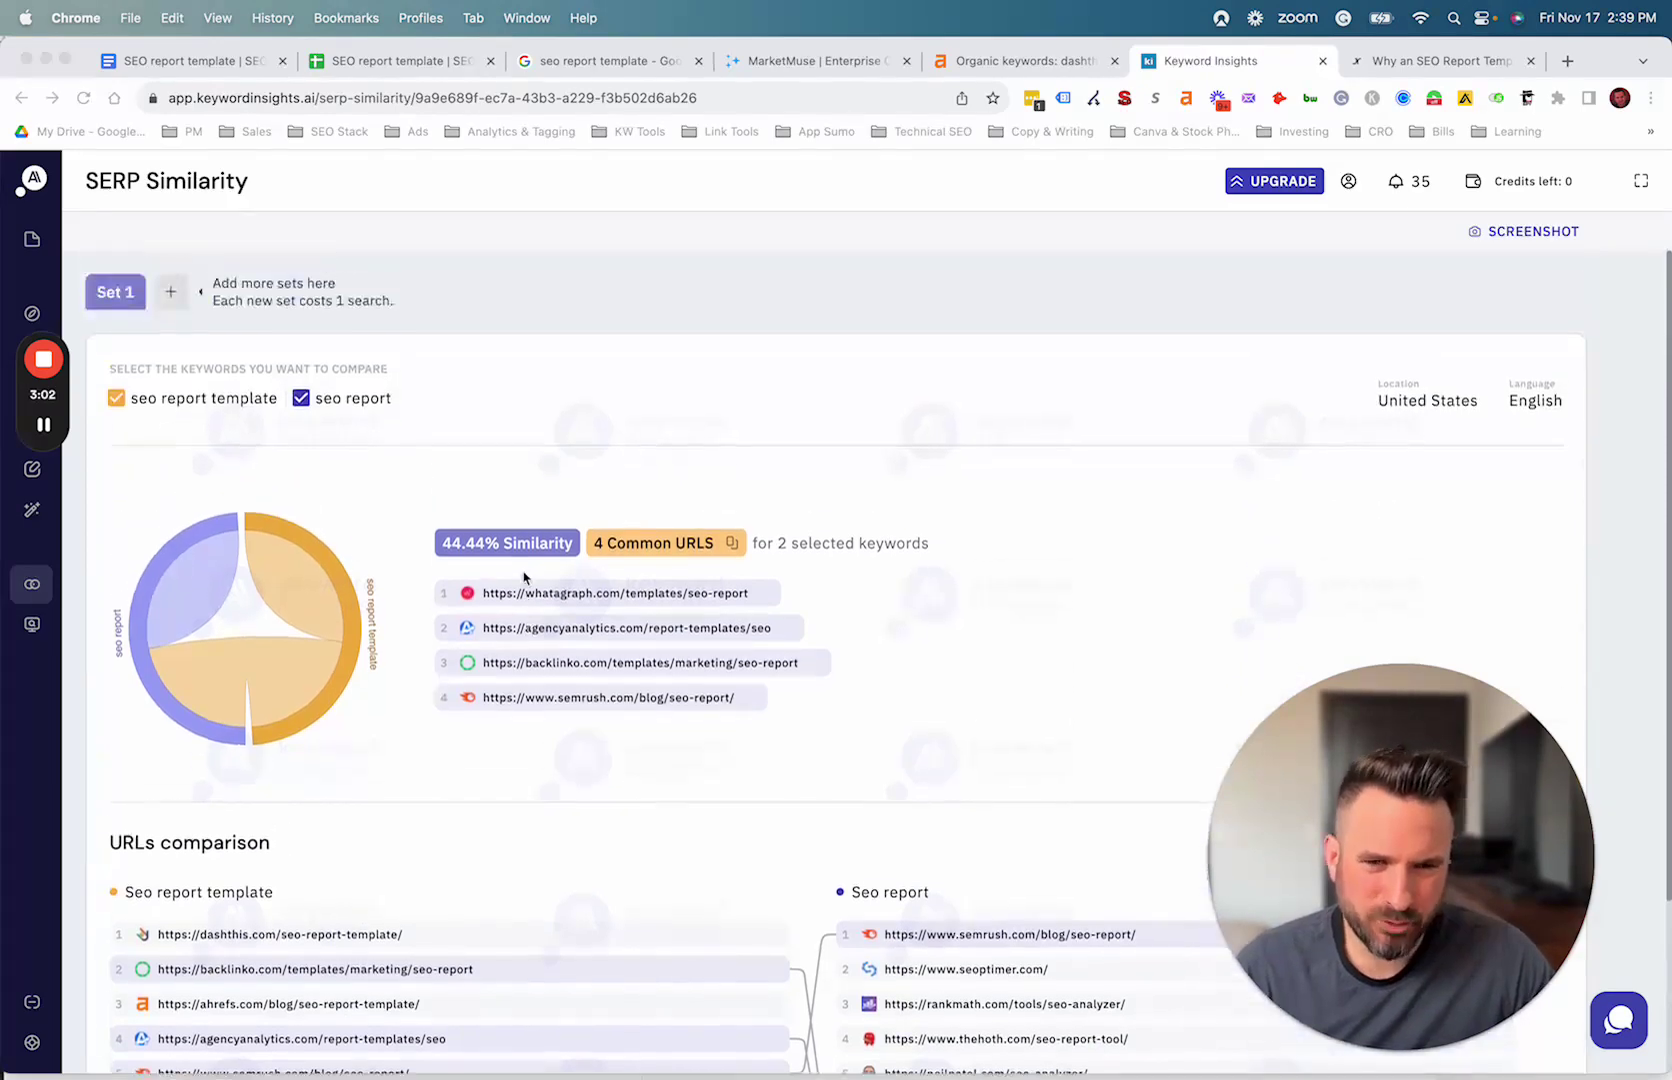
scroll(522, 580, down, 3)
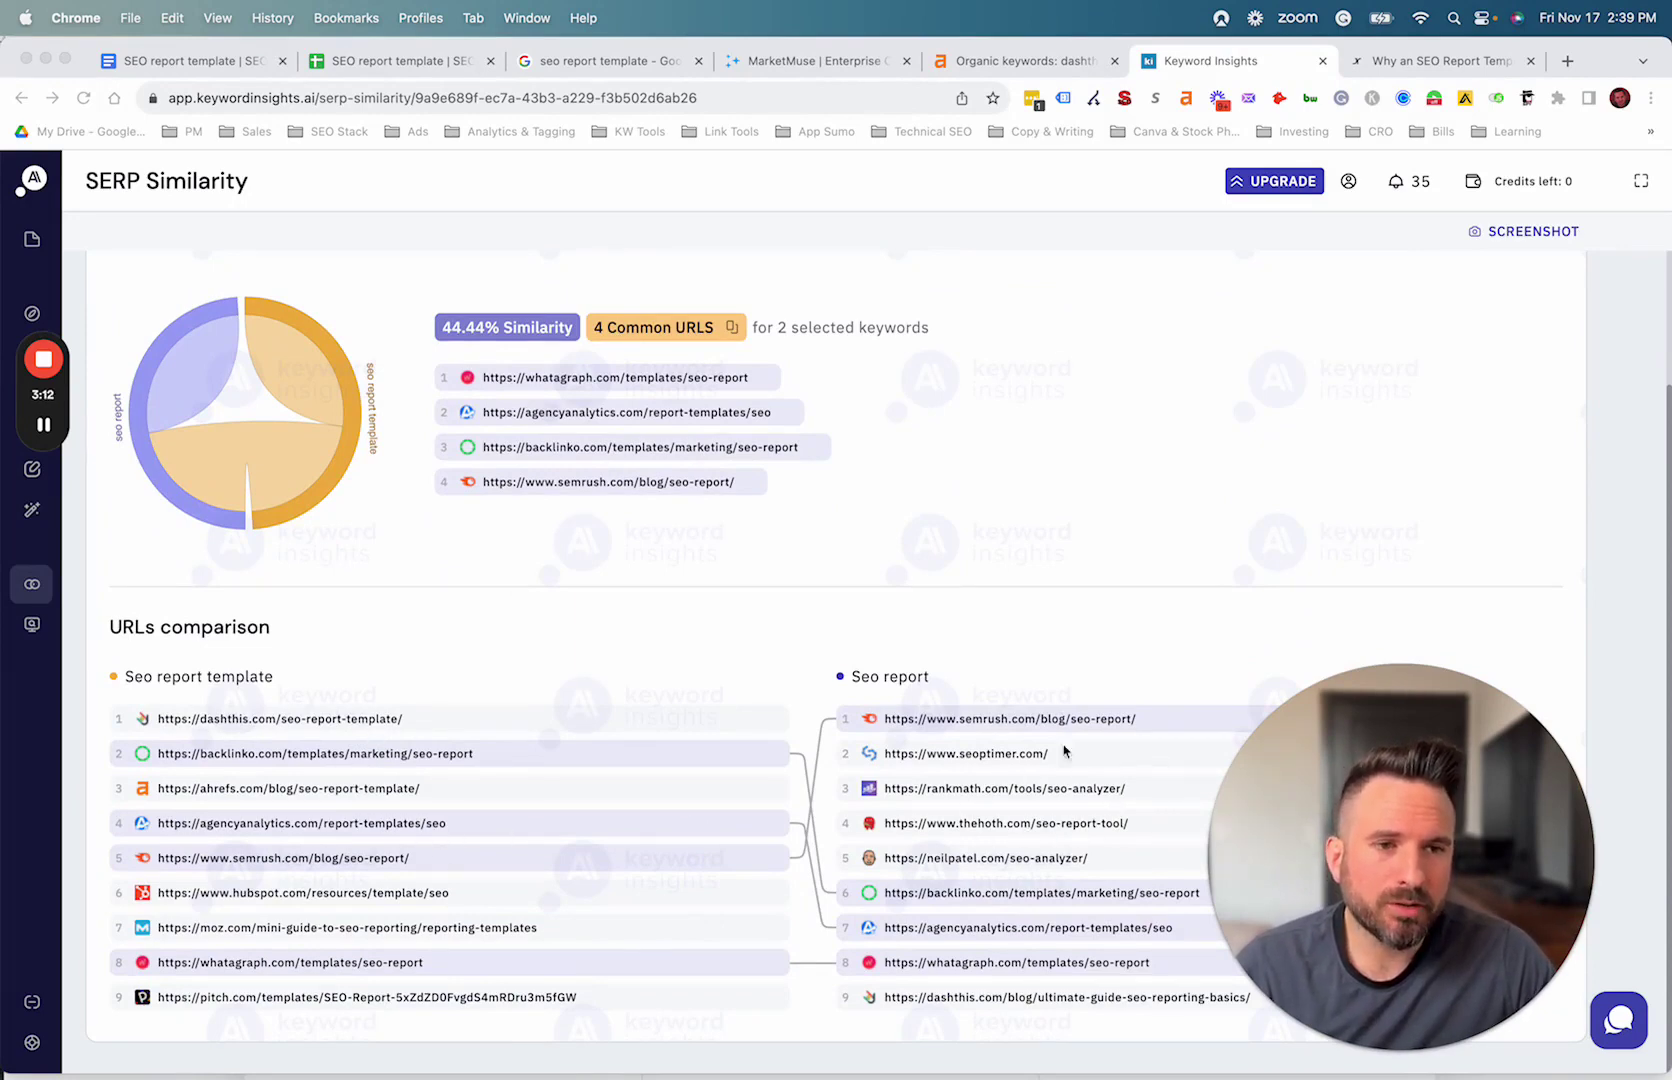
scroll(484, 373, up, 2)
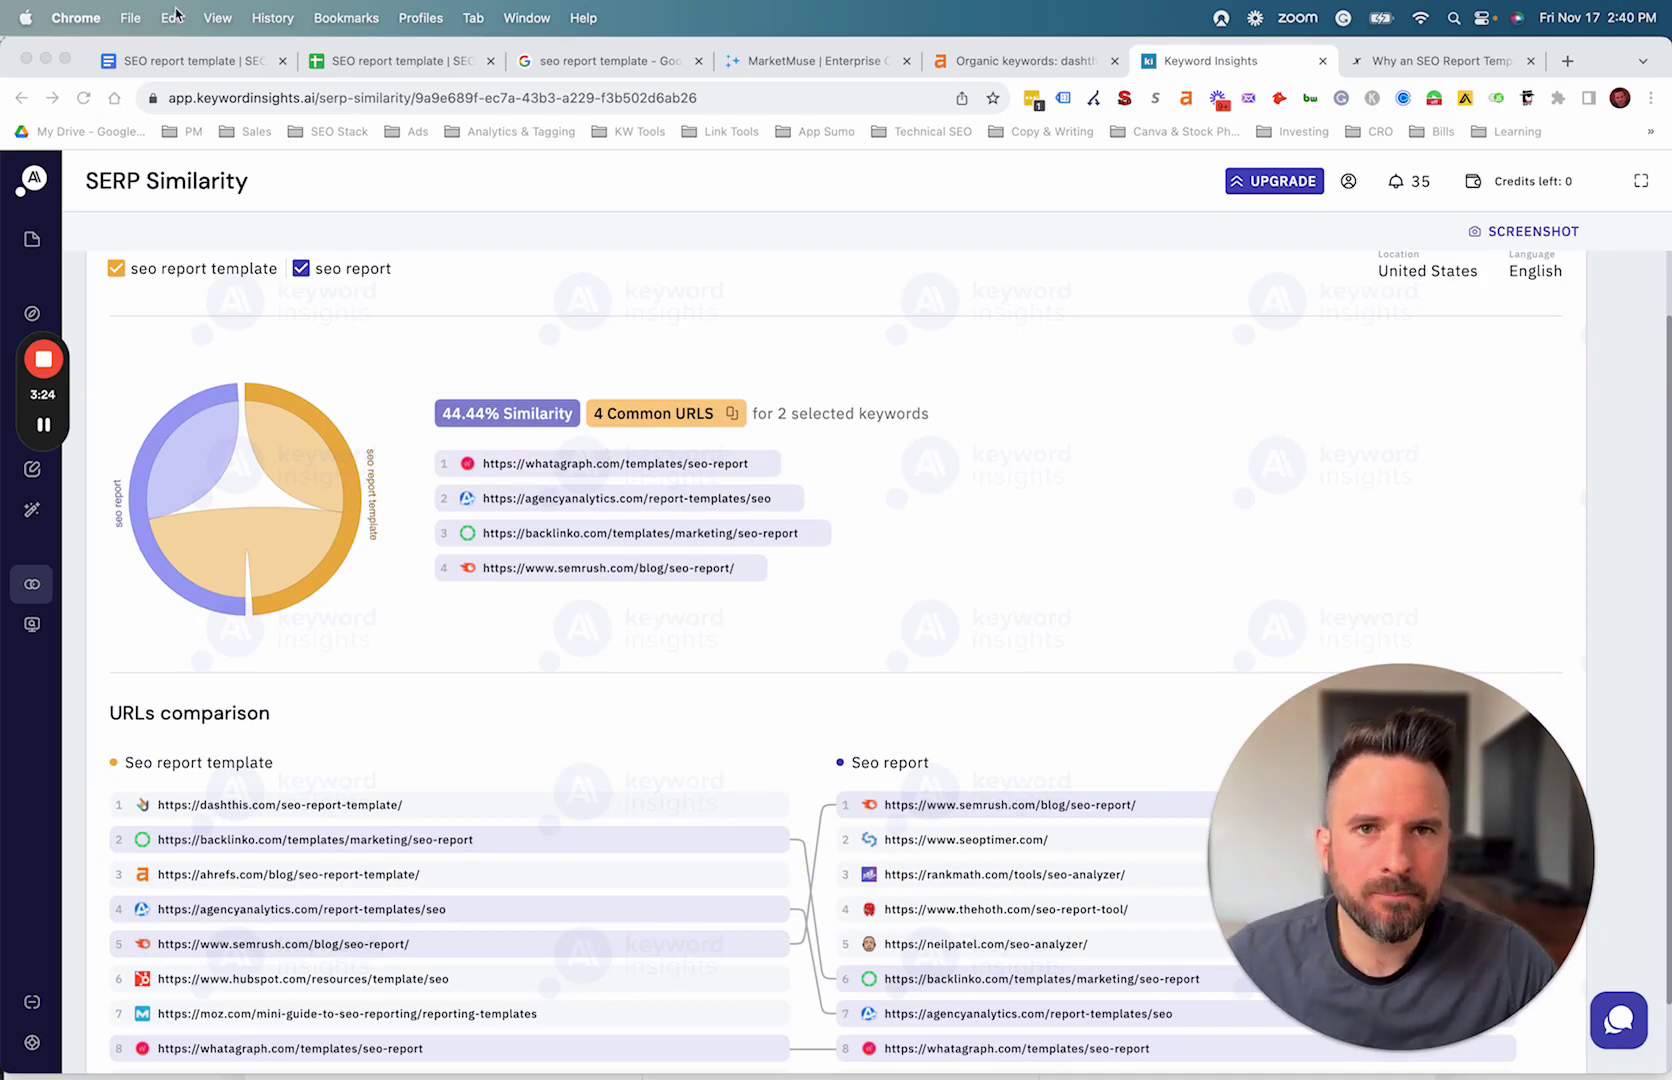
Return to the content brief document and preview the spreadsheet linked under Semantic Keywords.
click(197, 65)
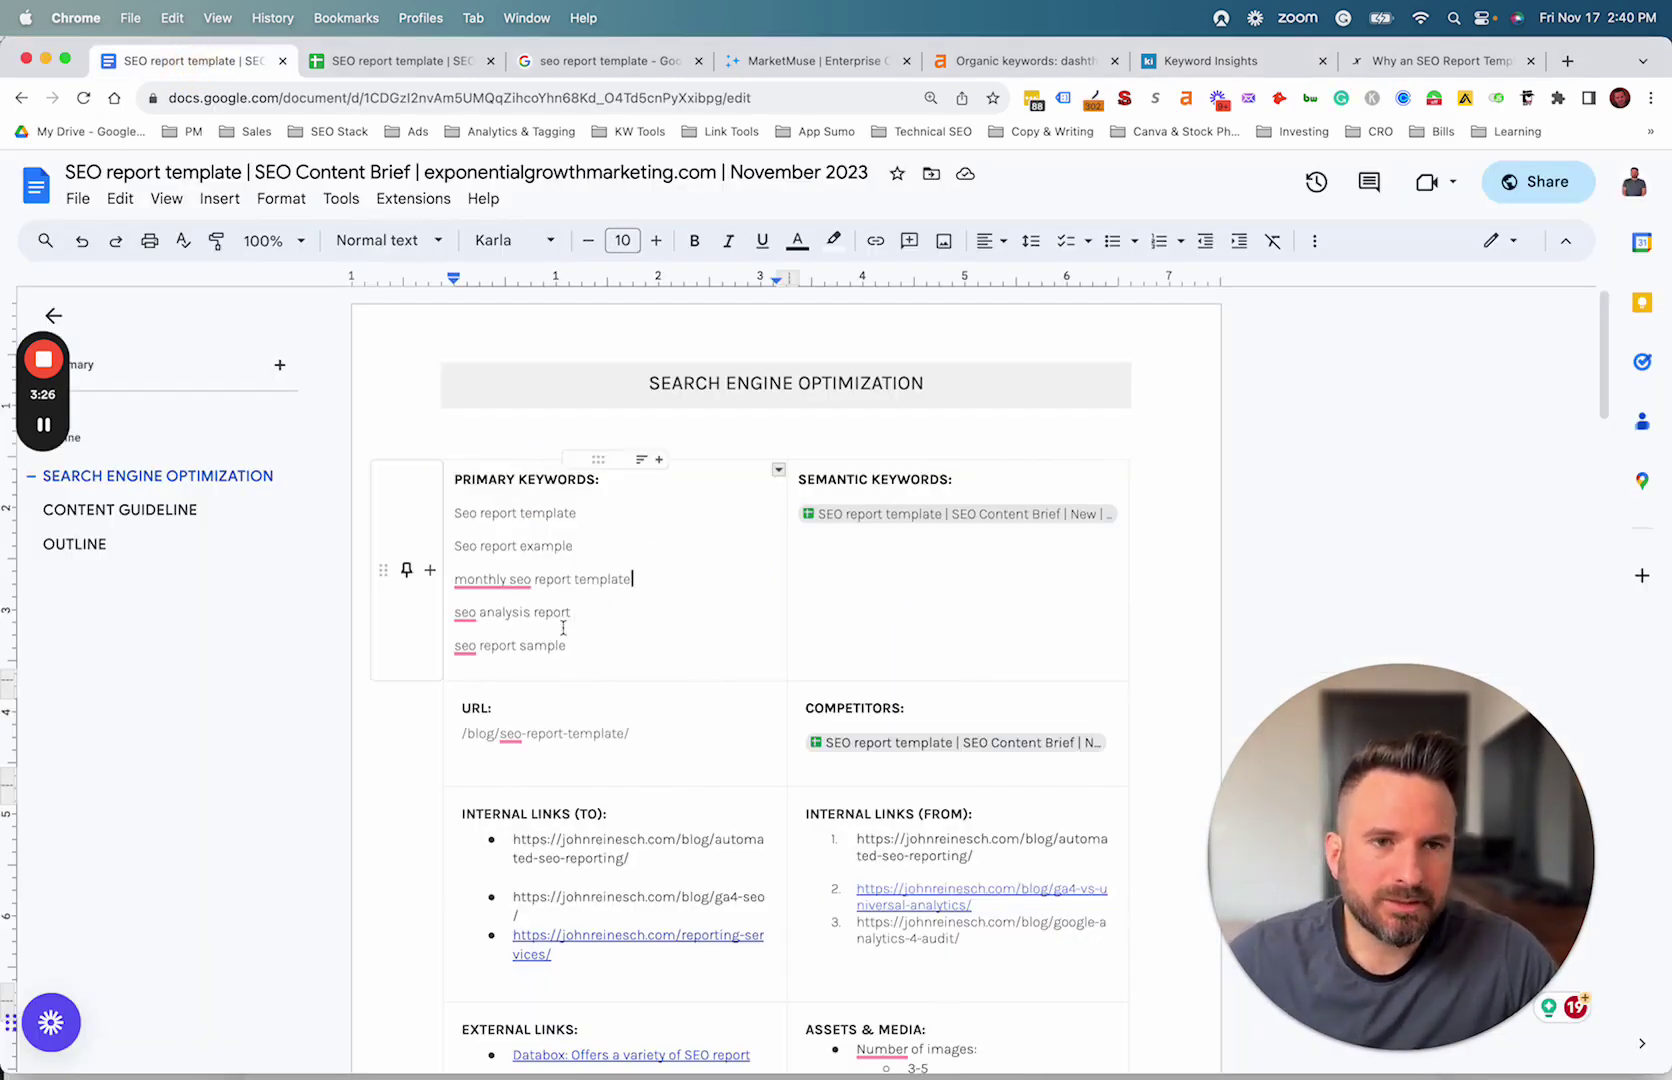
click(896, 514)
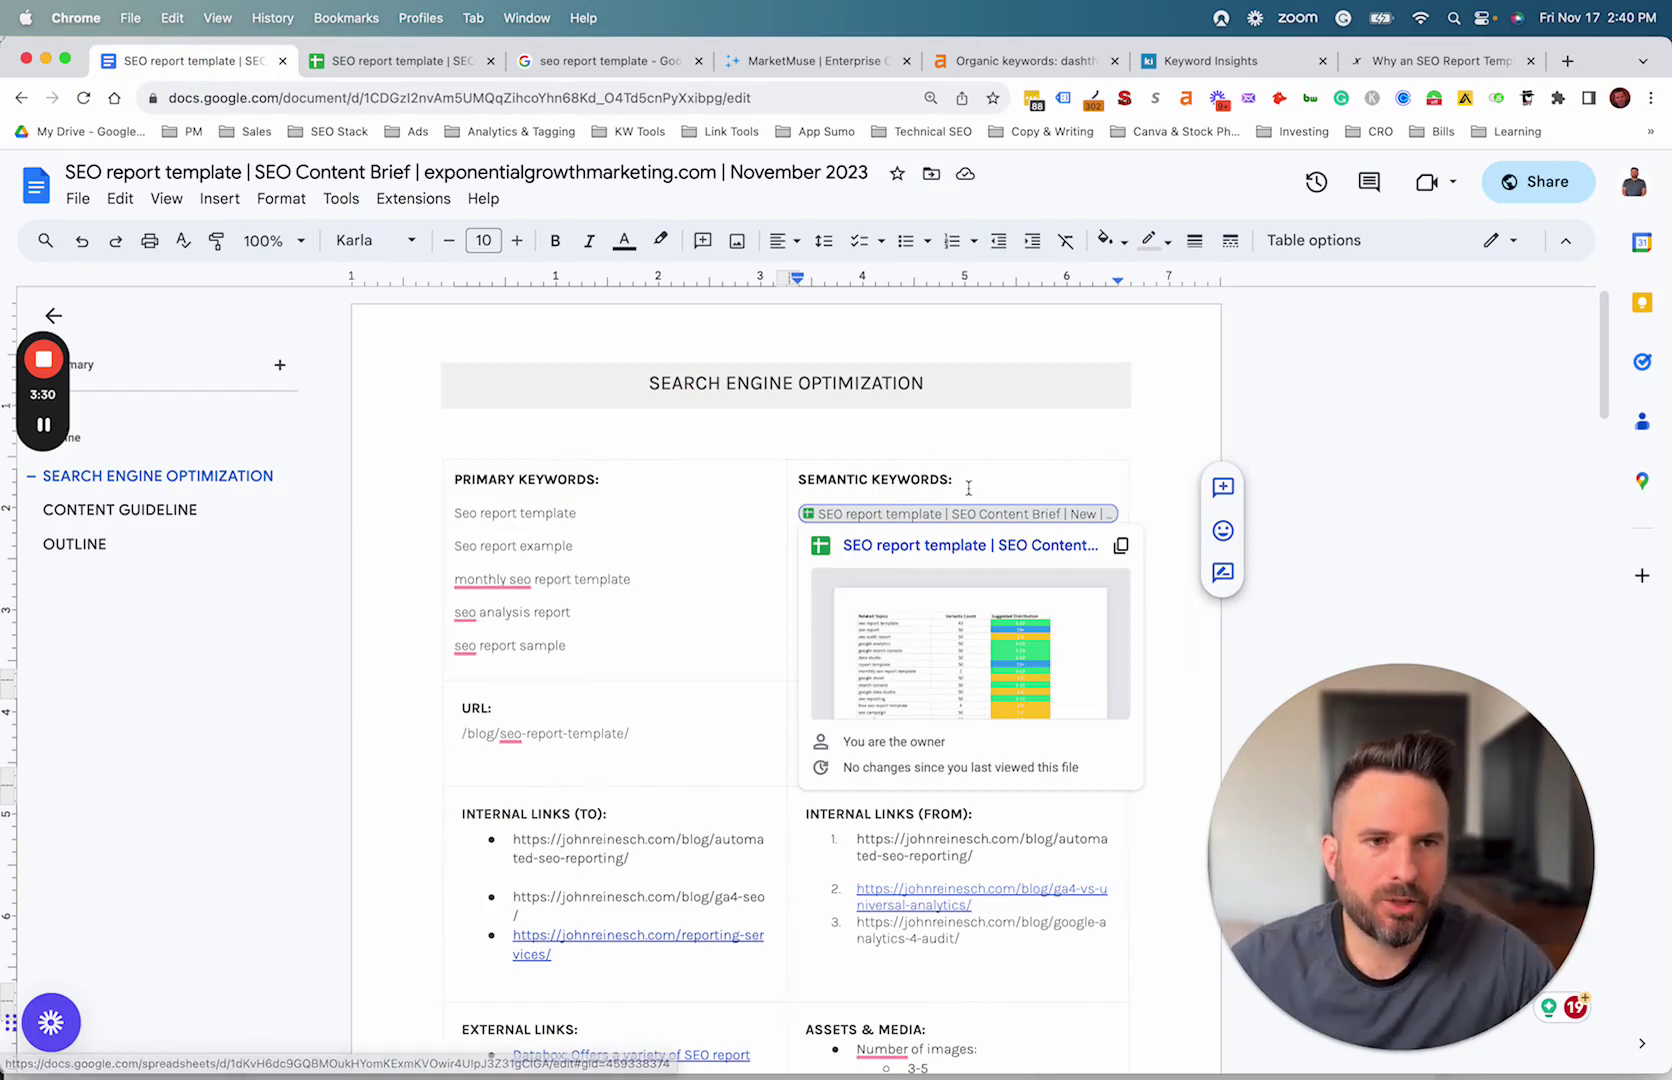
click(710, 555)
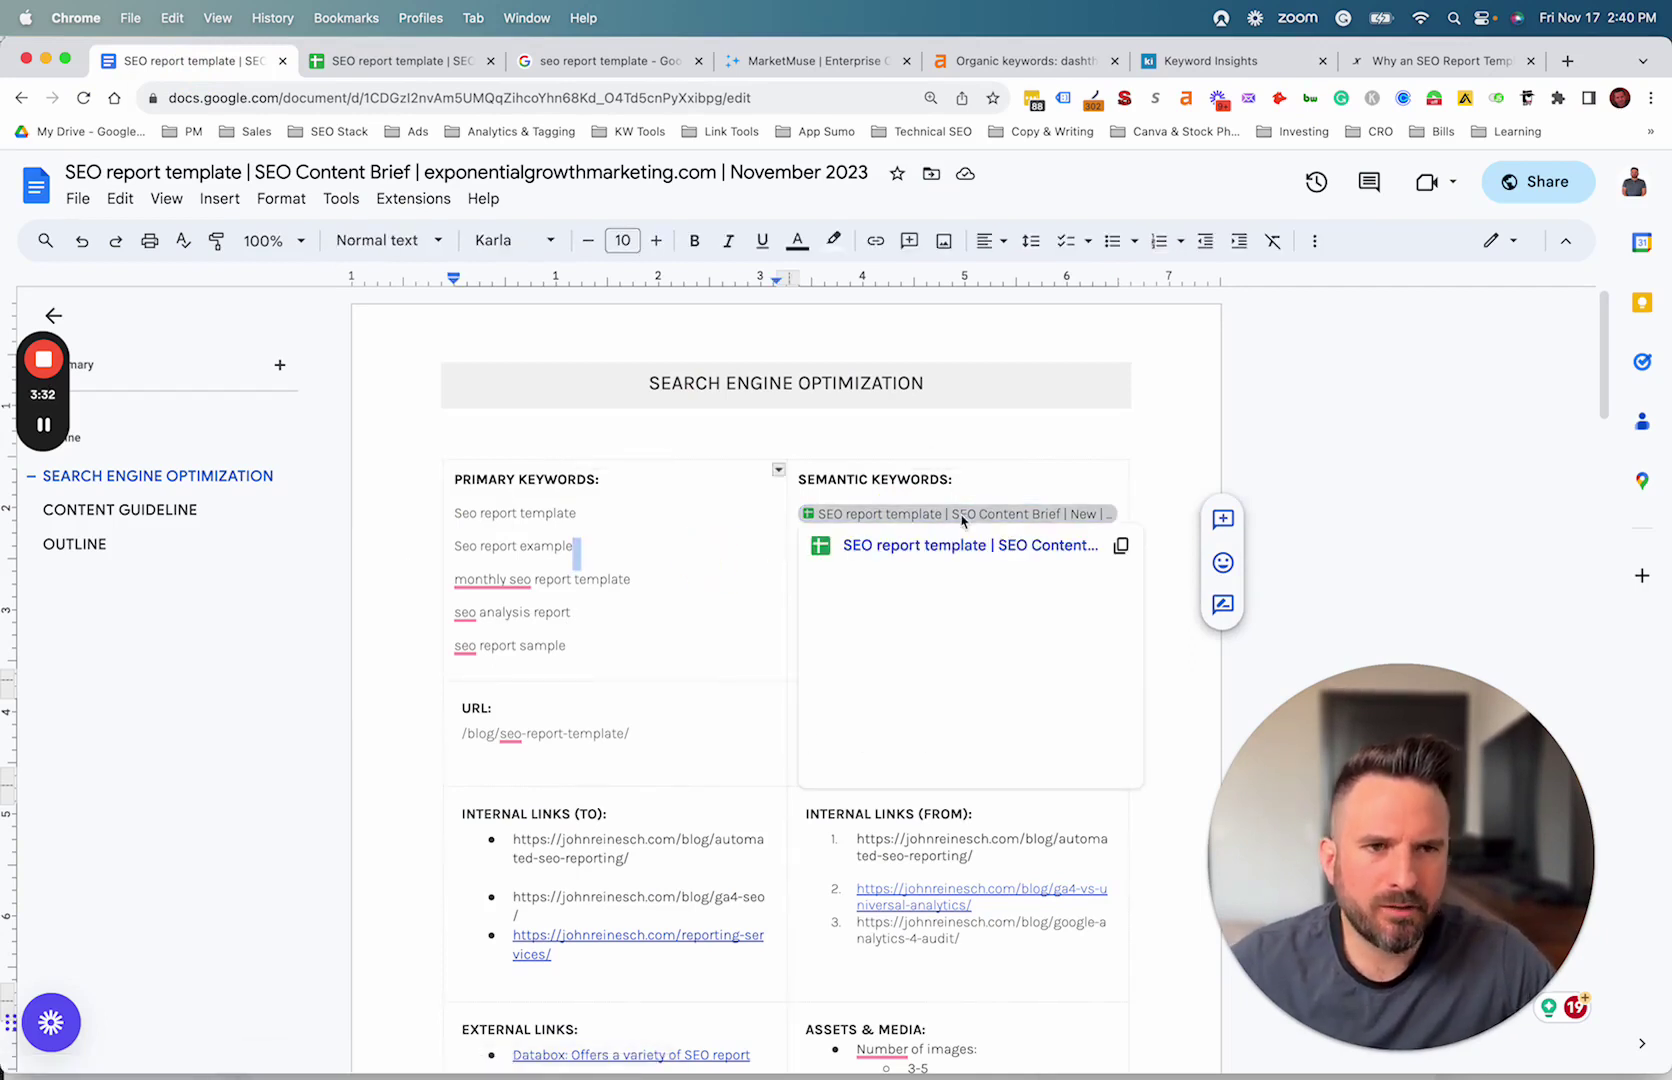
click(665, 534)
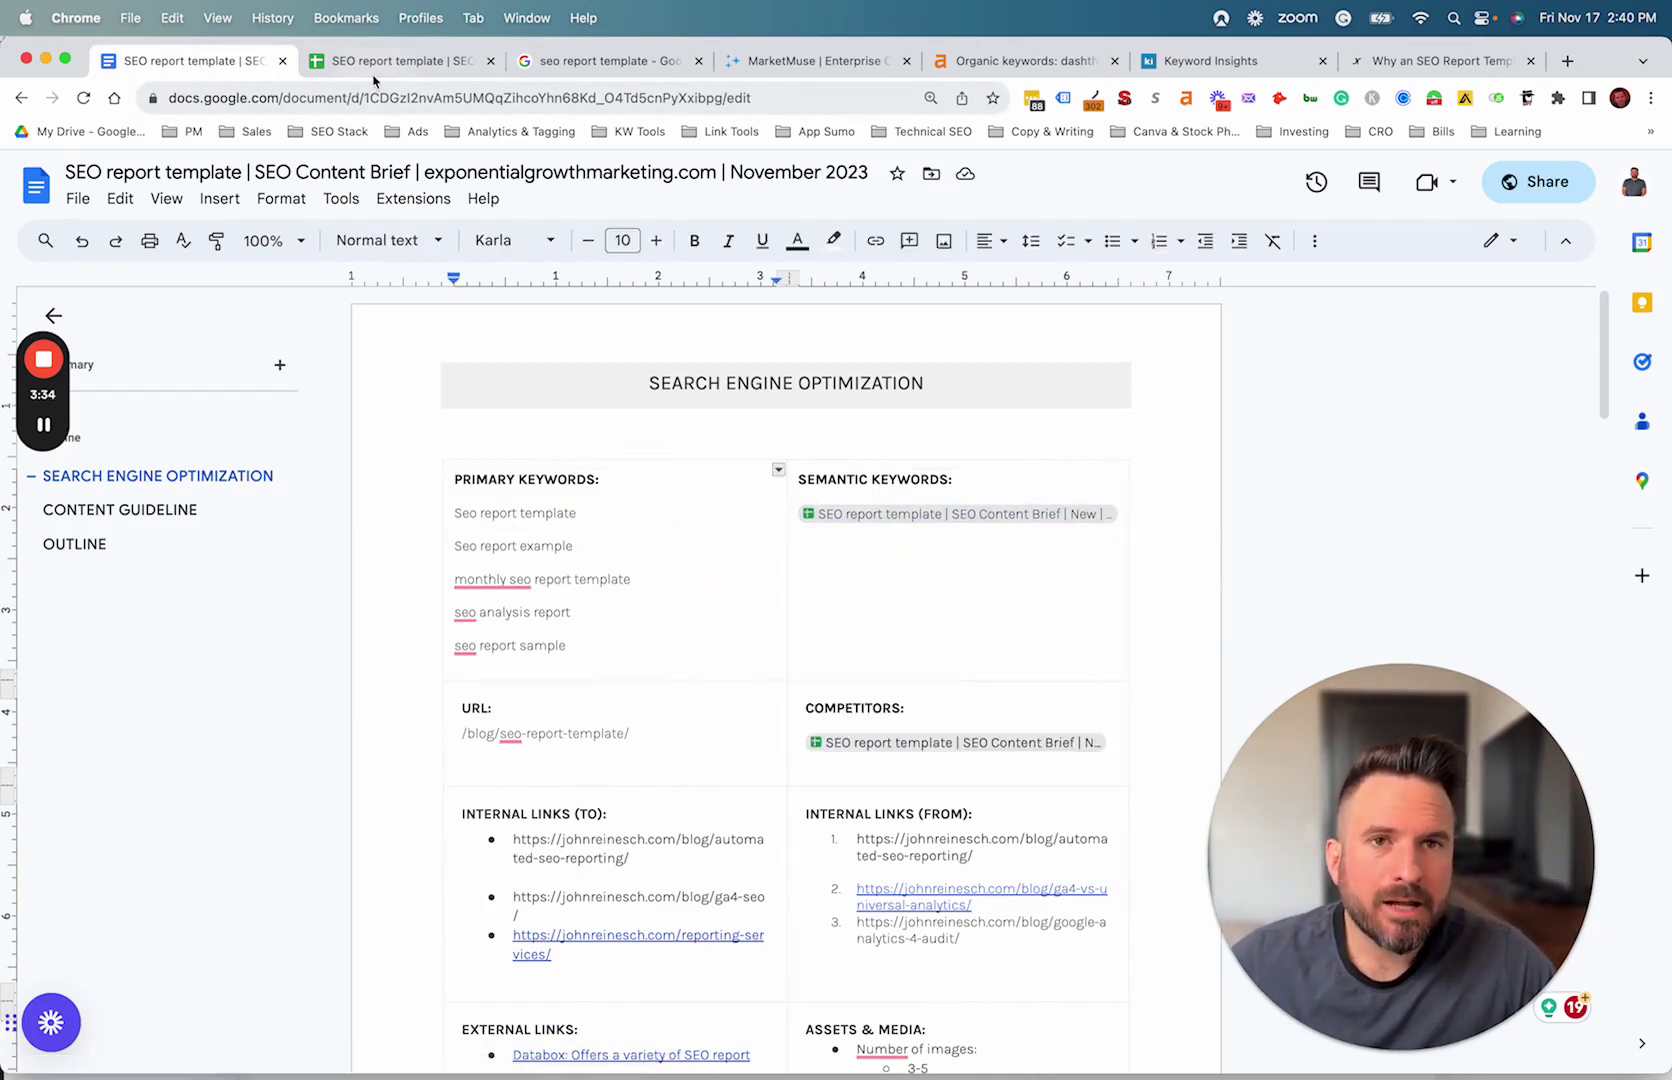
Switch to the semantic keywords spreadsheet and look over the related topics with their suggested distribution.
click(386, 69)
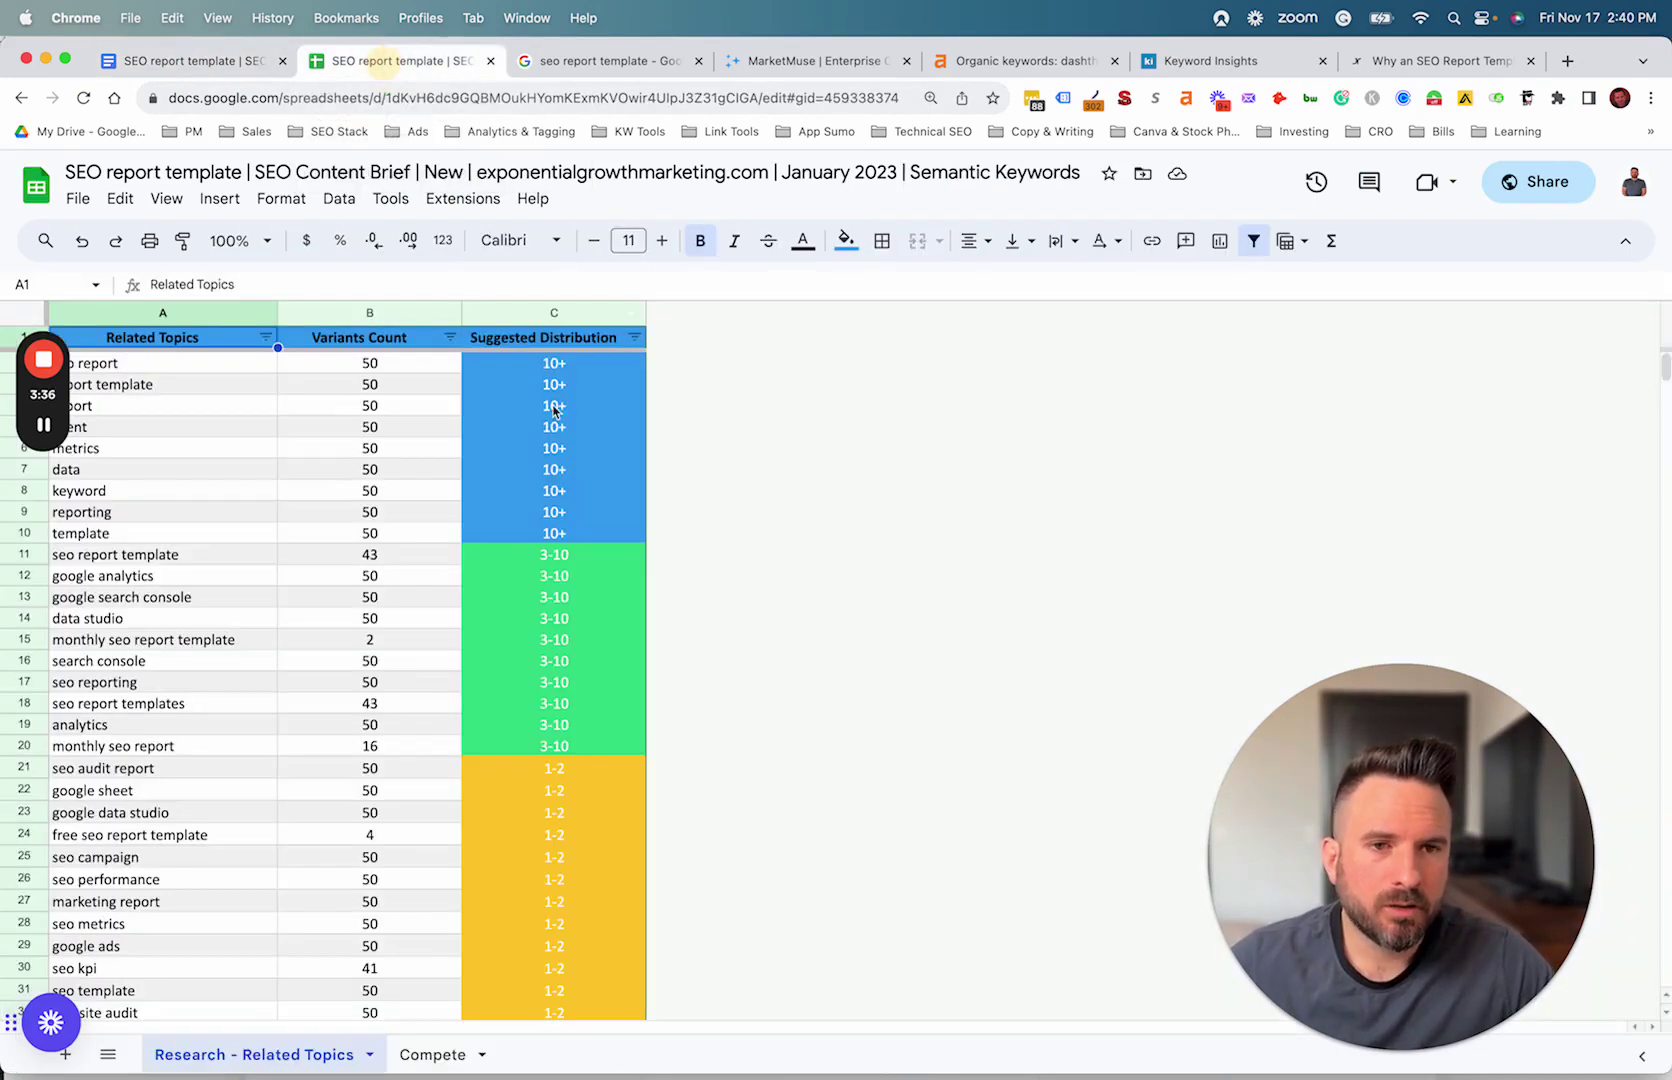
click(222, 461)
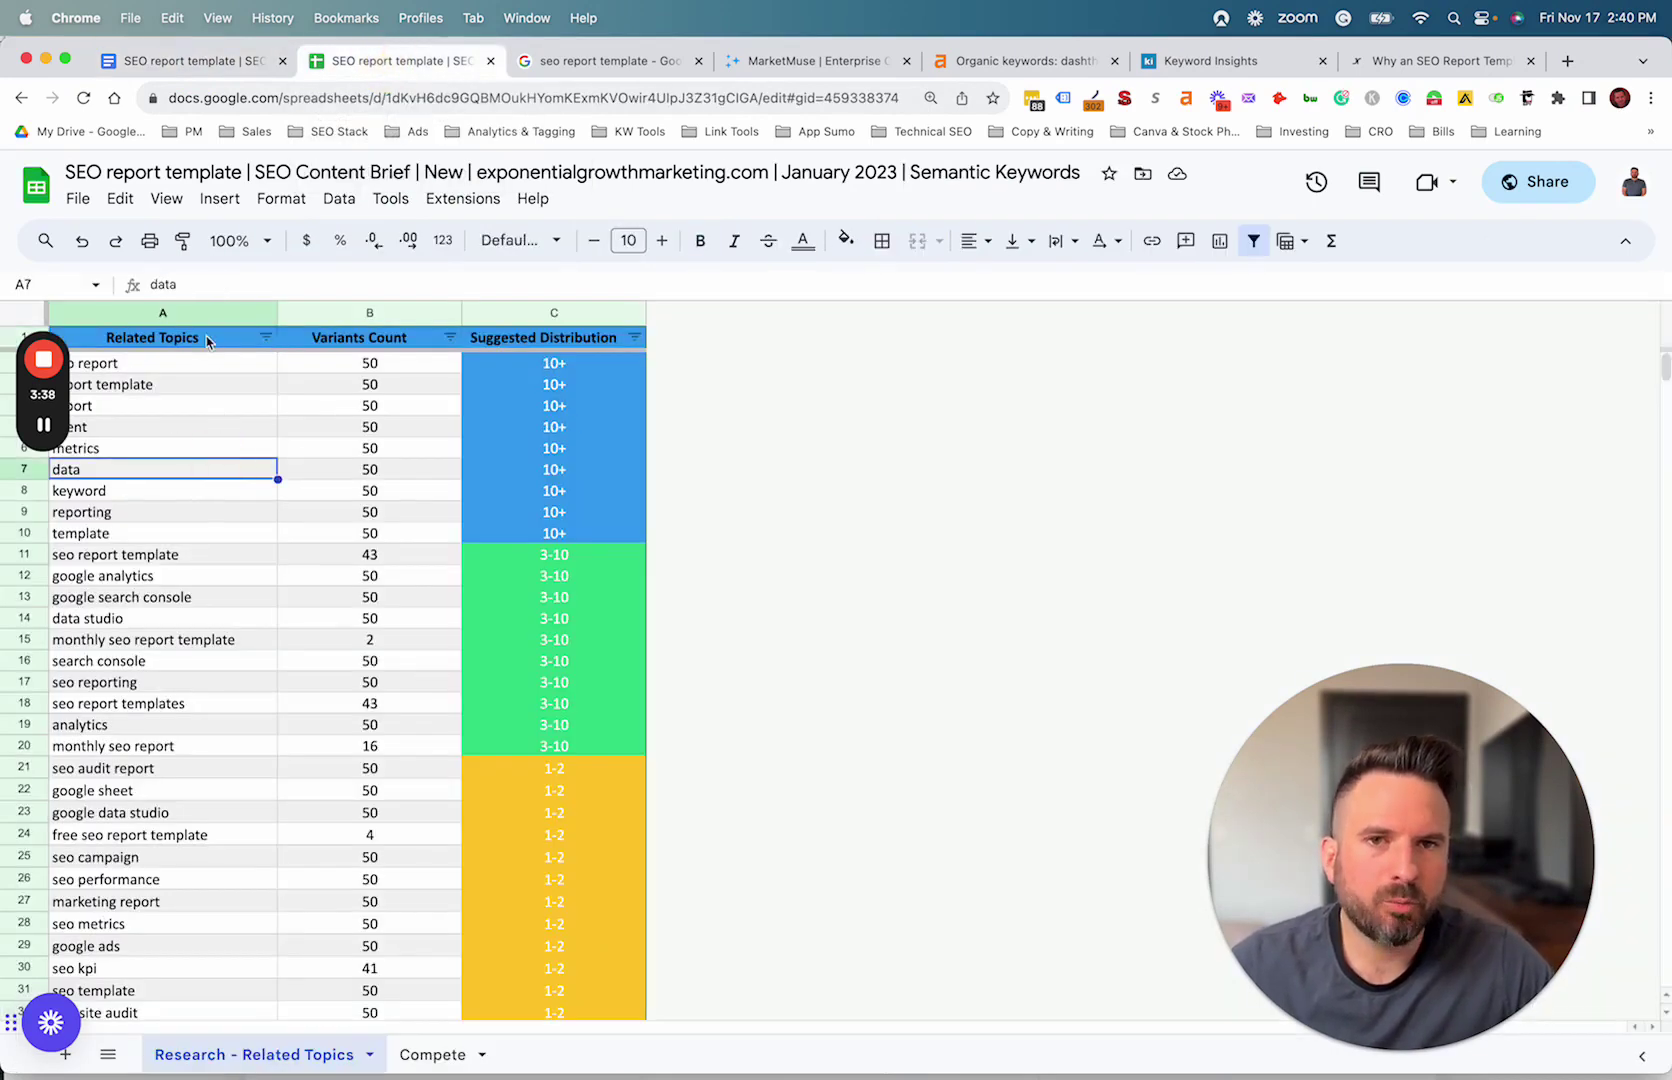
drag(208, 339, 966, 661)
click(232, 521)
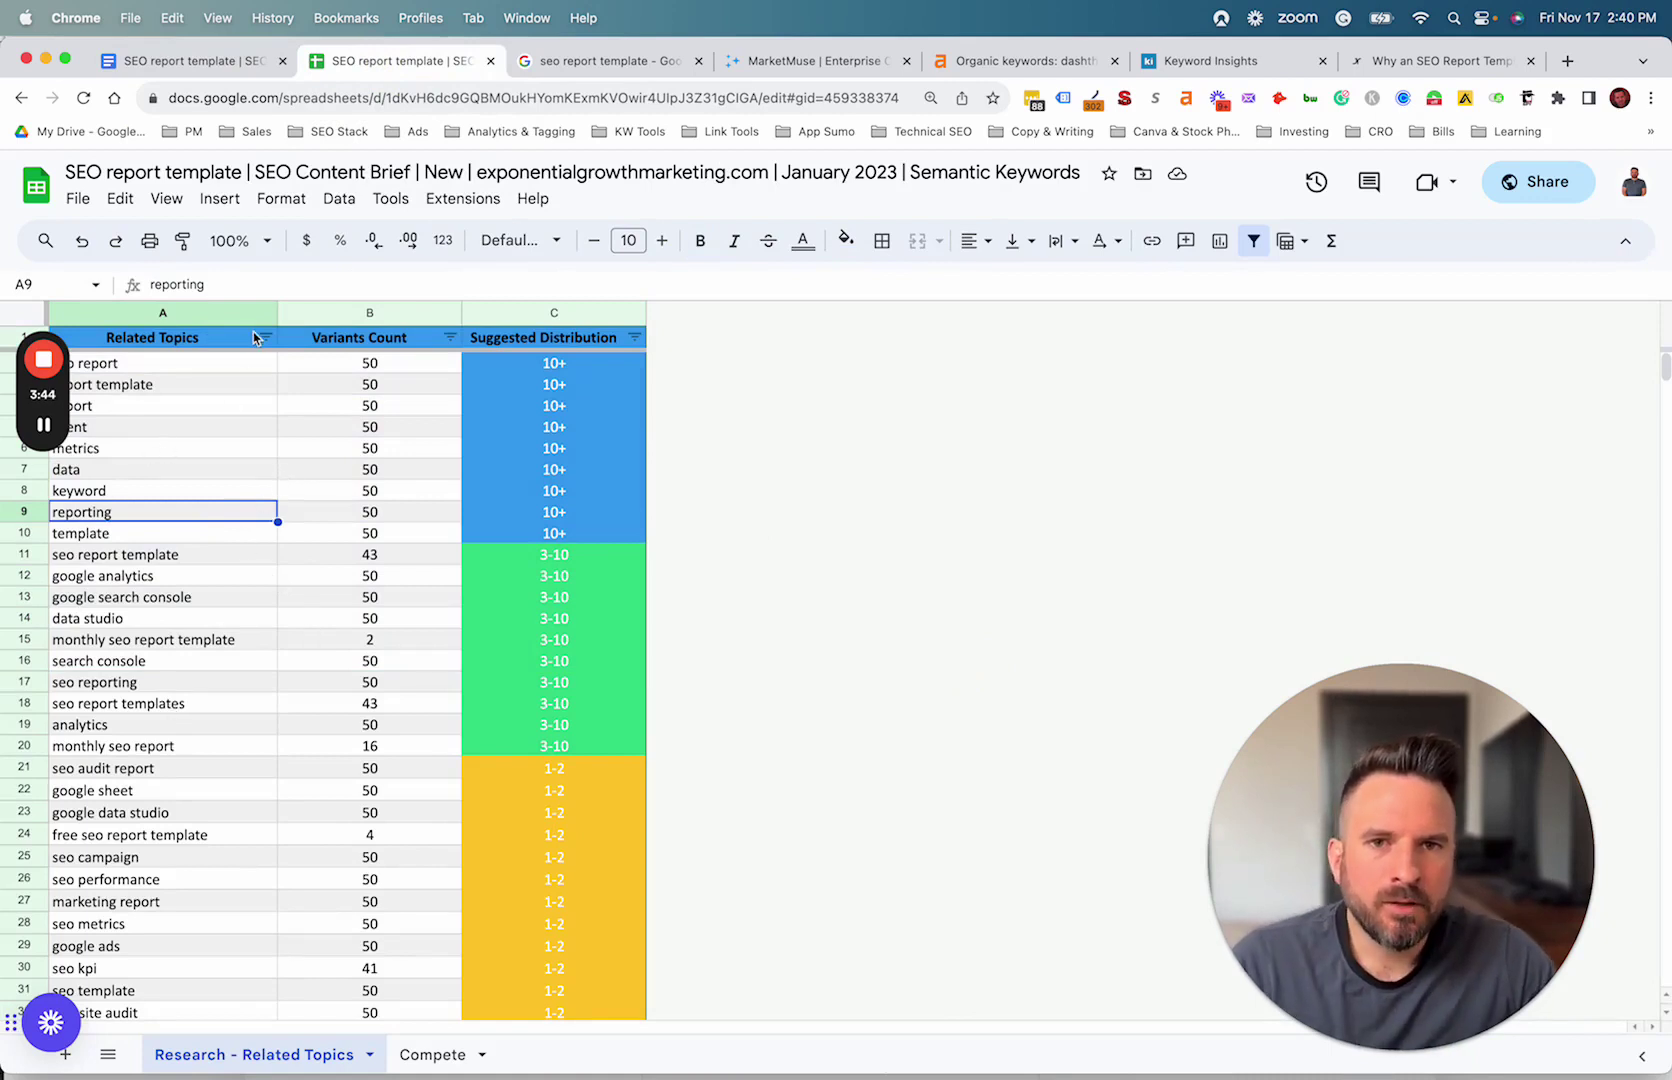
click(165, 365)
Go back to the content brief and highlight the list of primary keywords for review.
click(193, 66)
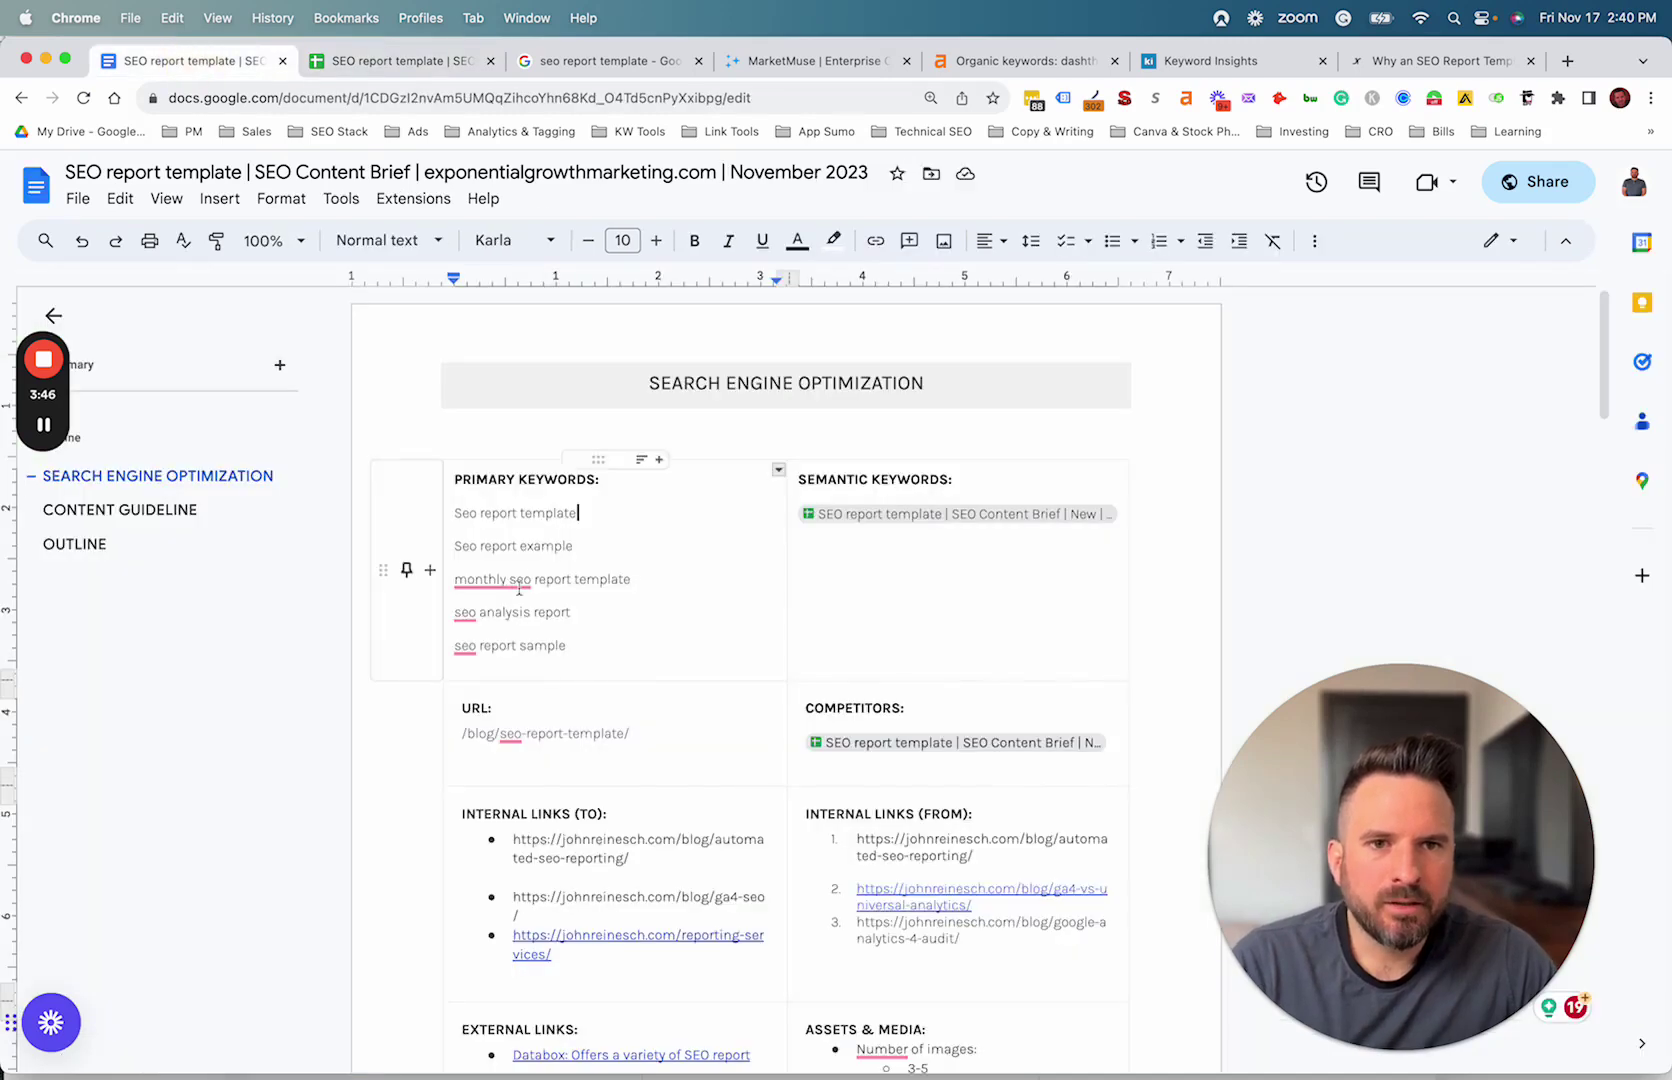
drag(470, 514, 614, 631)
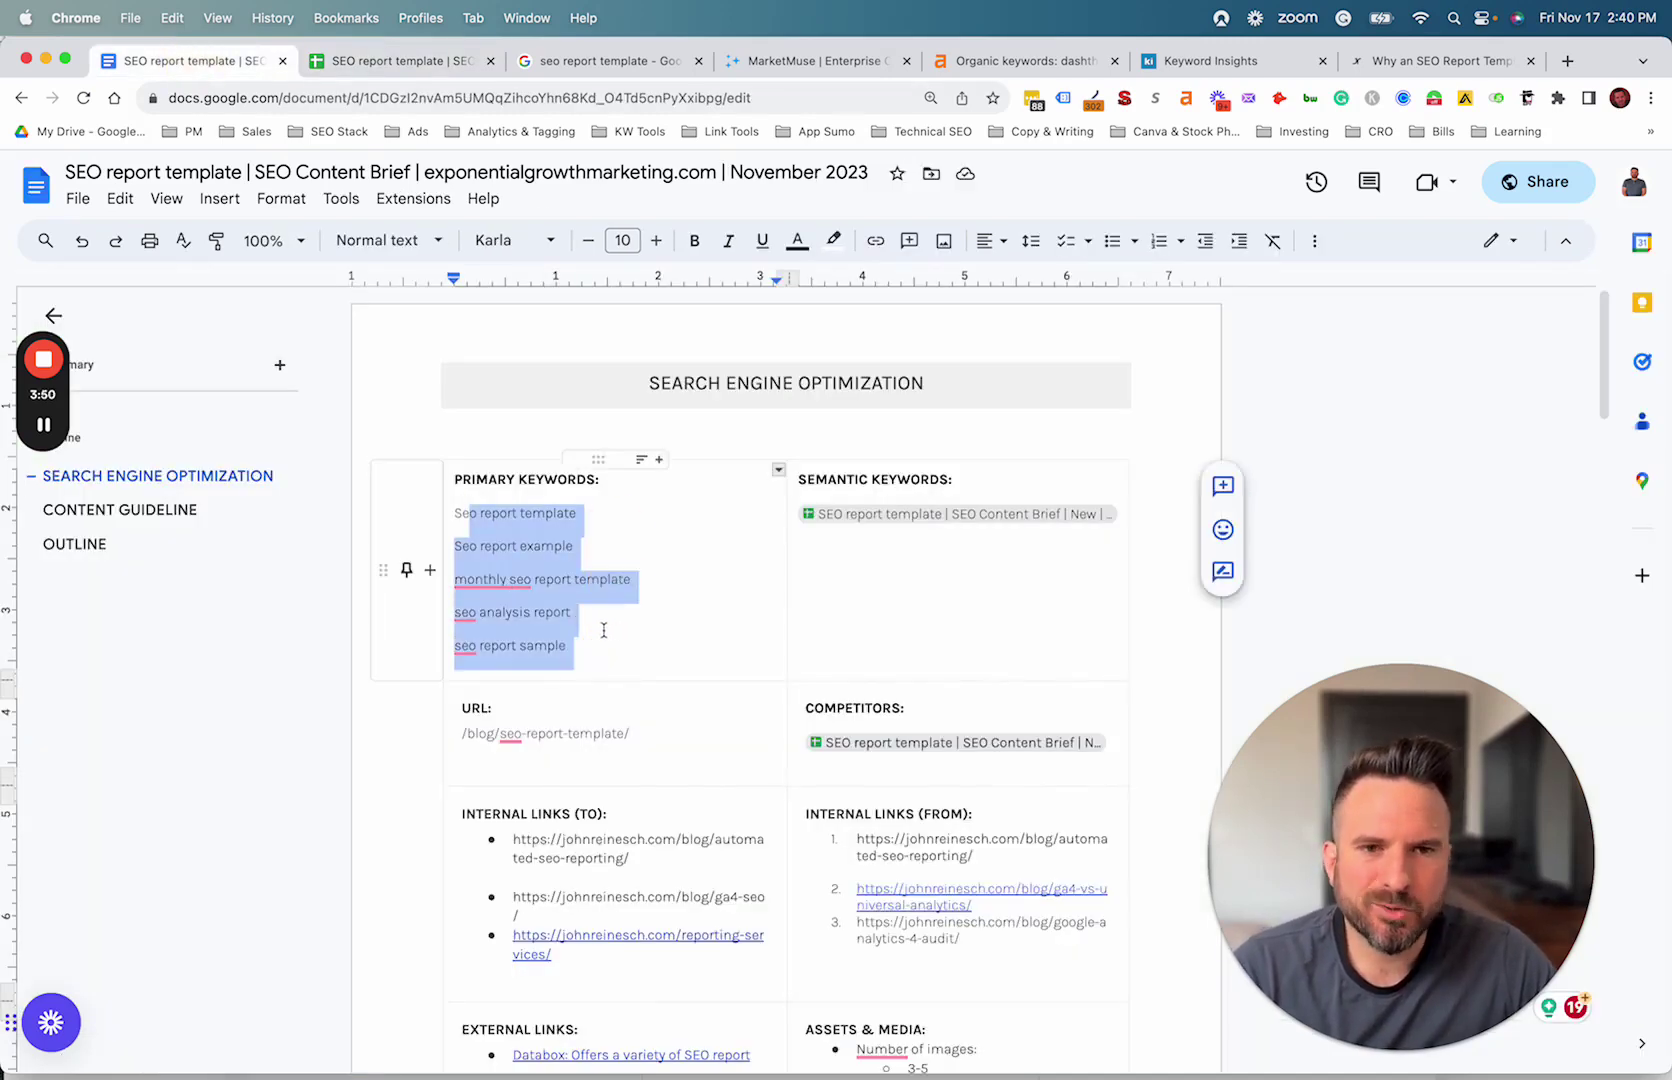
click(903, 525)
Return to the semantic keywords spreadsheet and examine individual related topics such as data, google search console and google analytics.
click(390, 61)
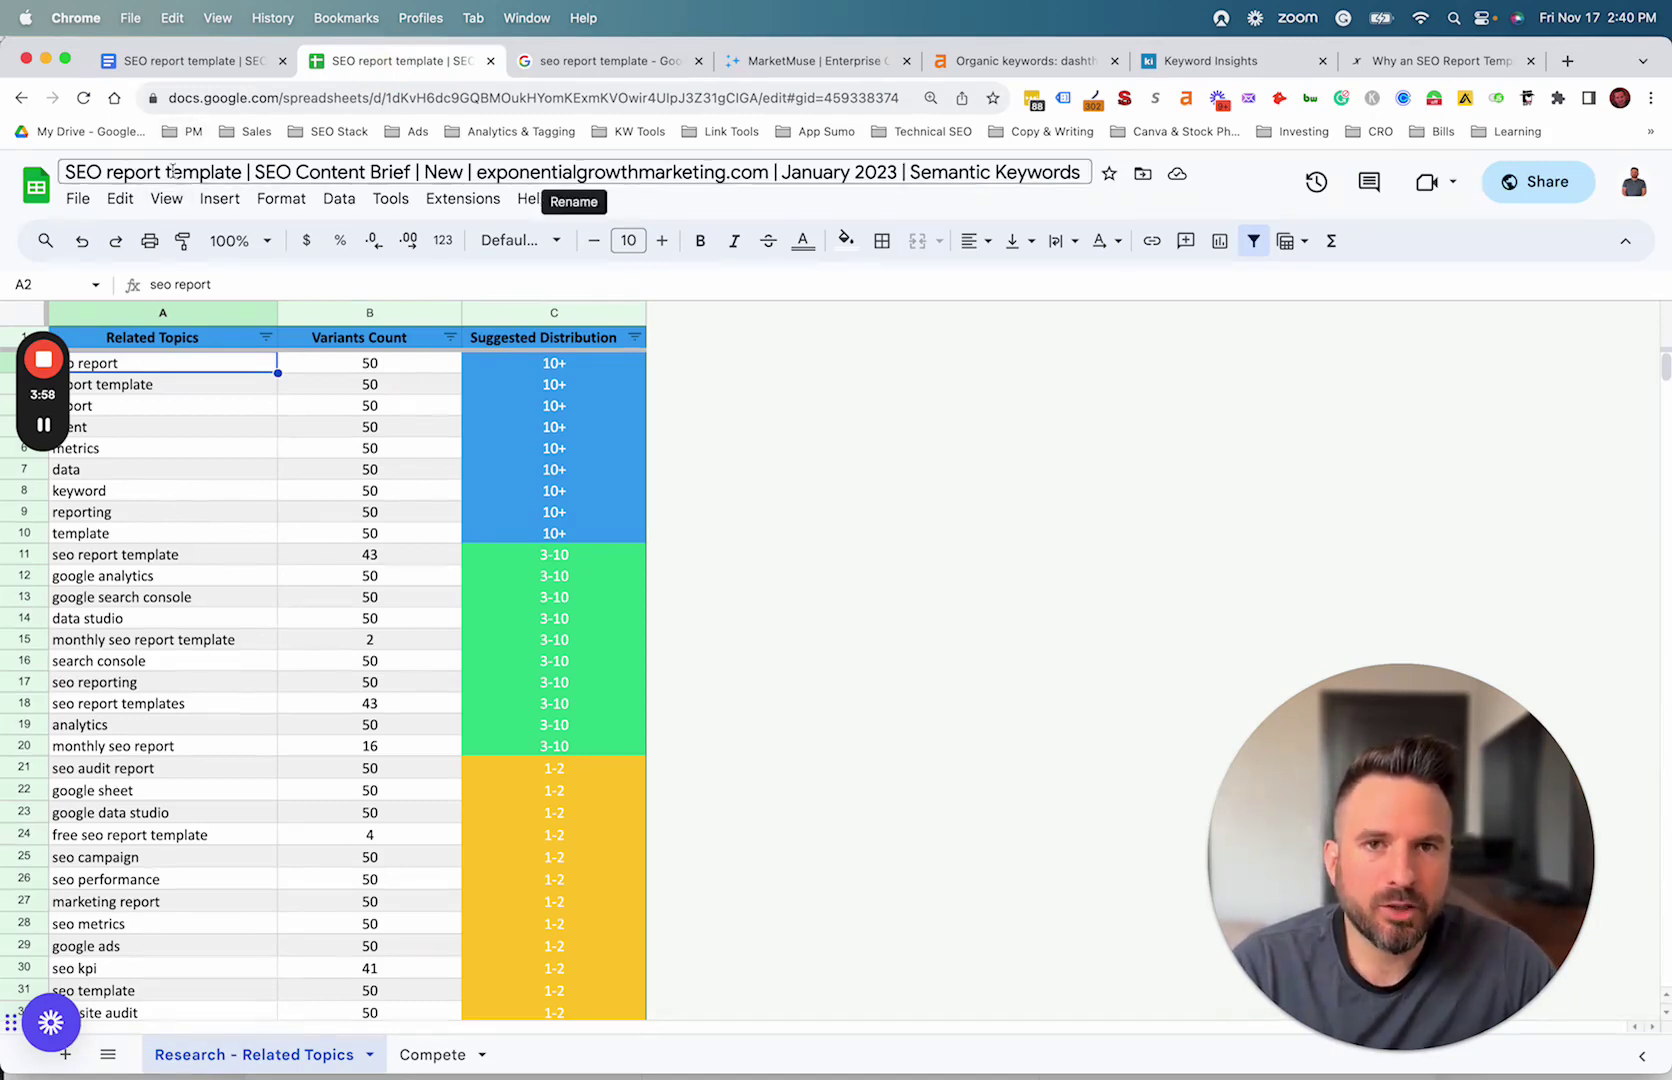
click(170, 472)
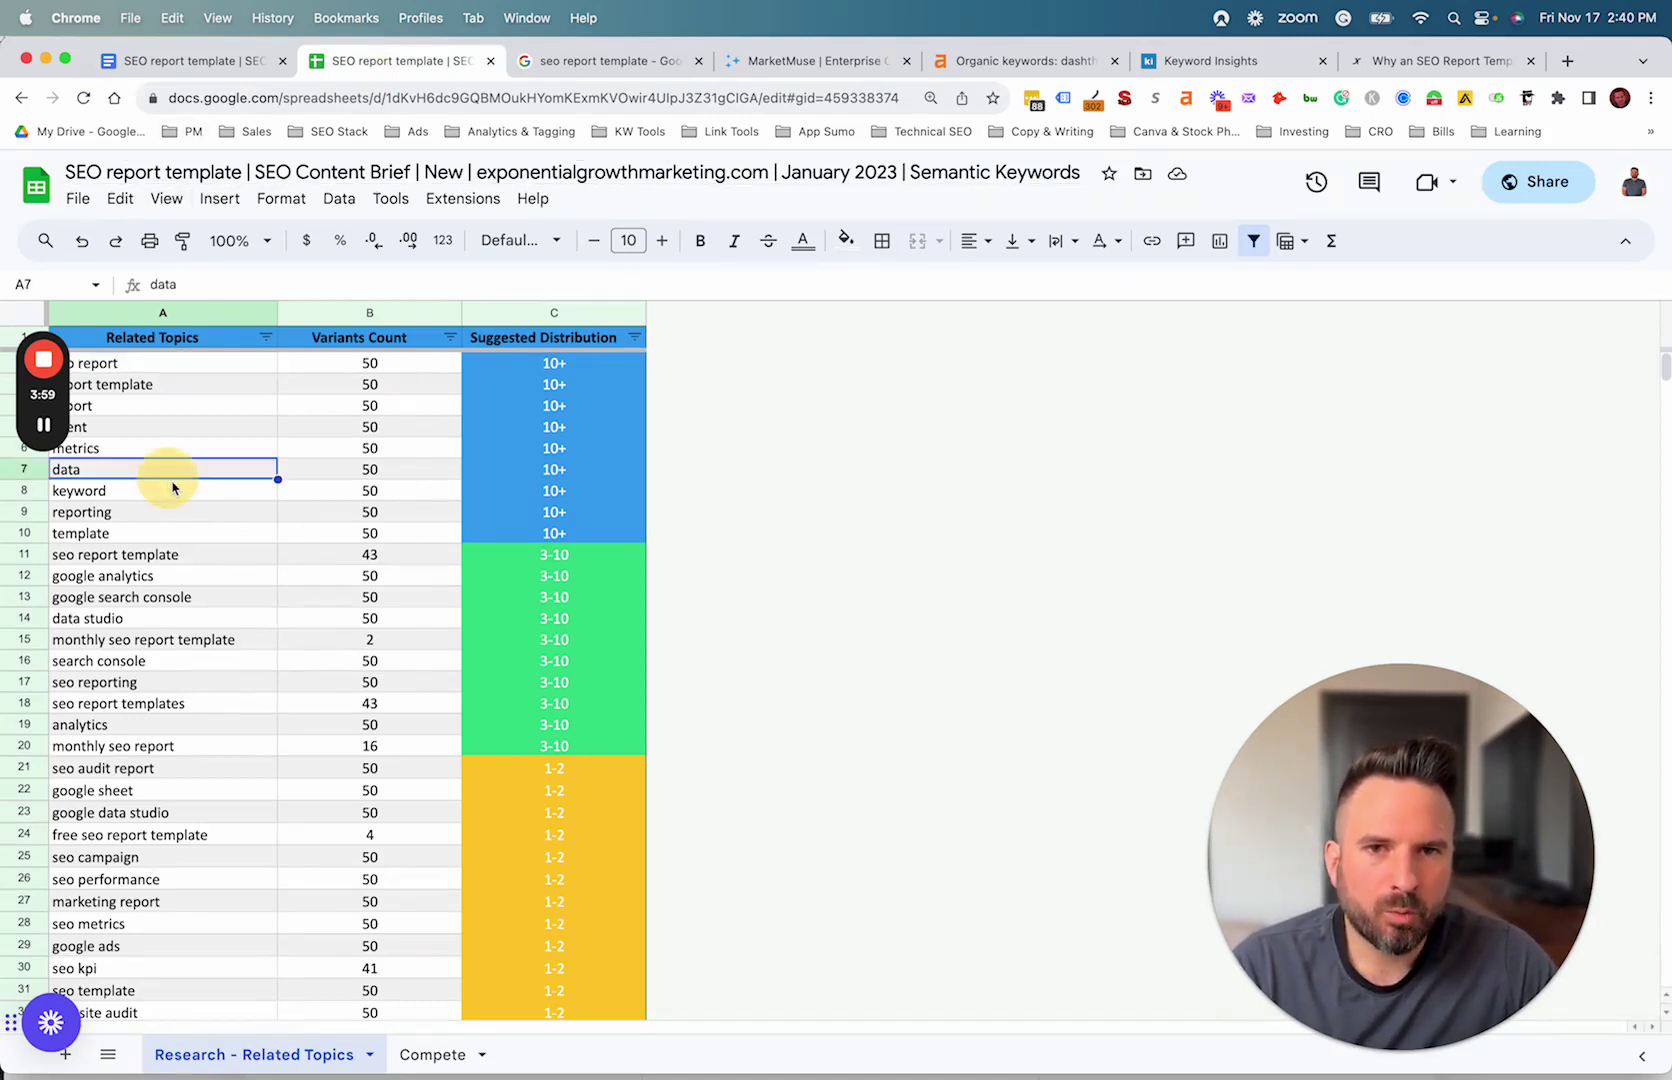
click(108, 450)
click(98, 596)
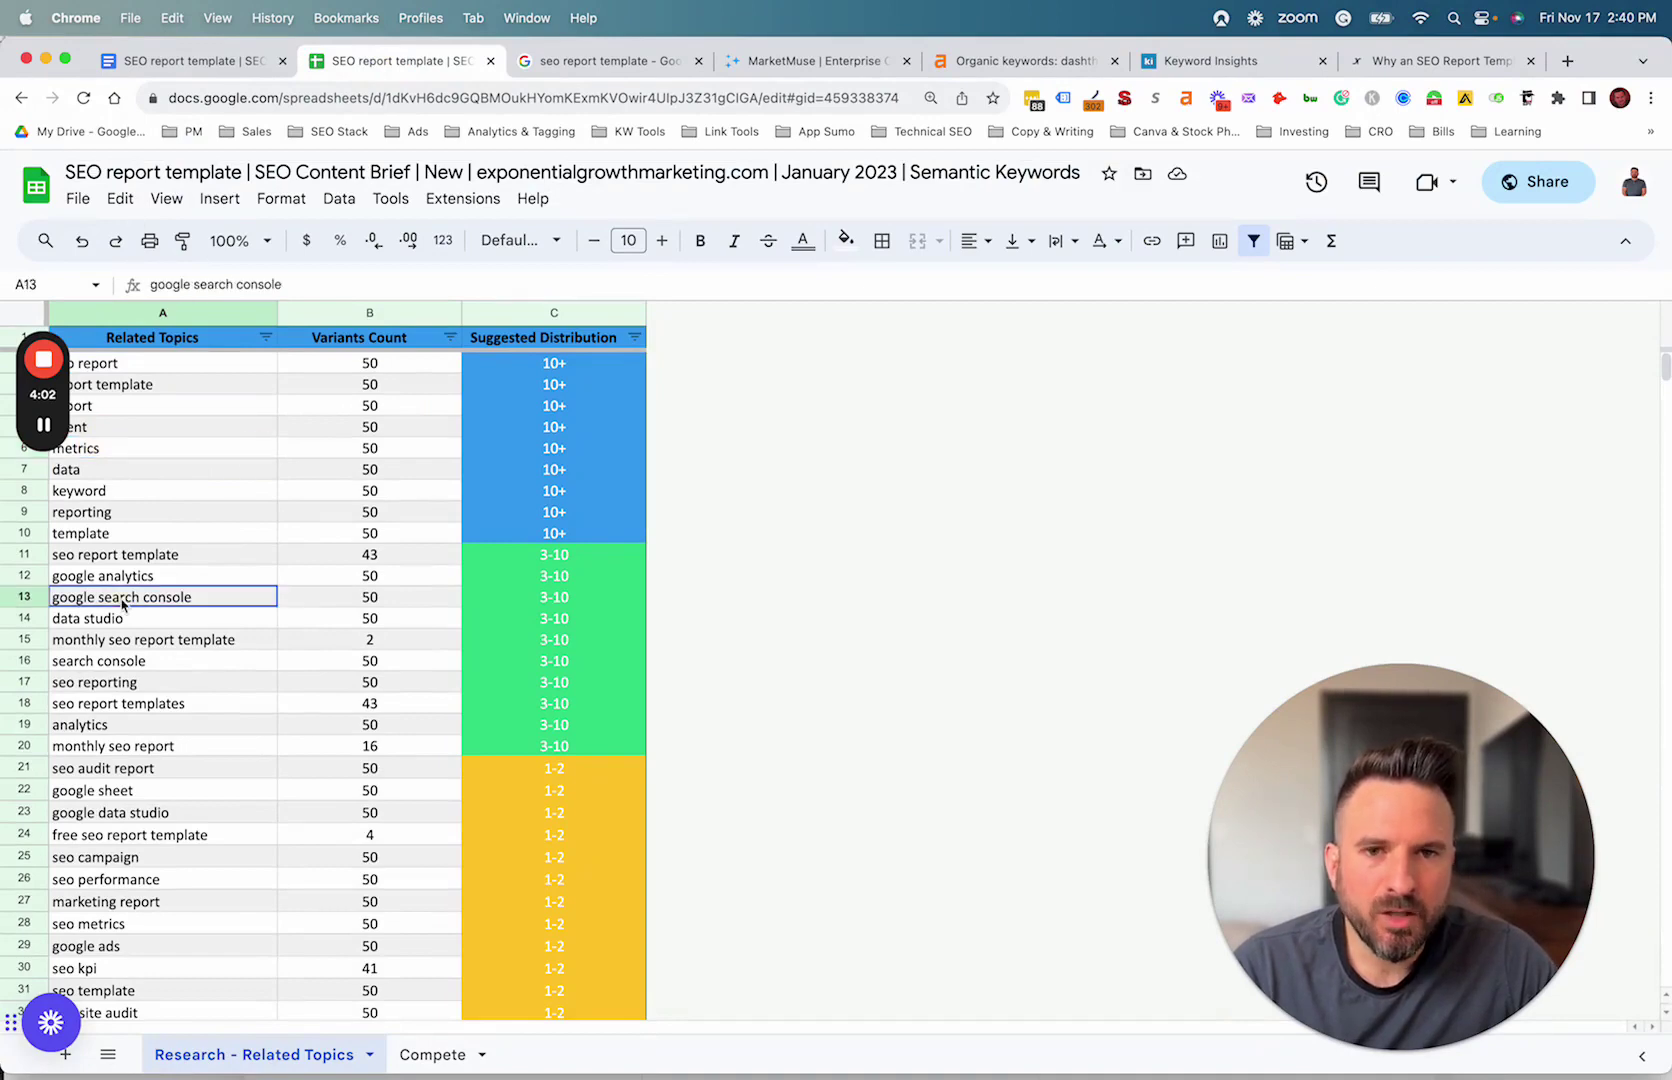
click(92, 580)
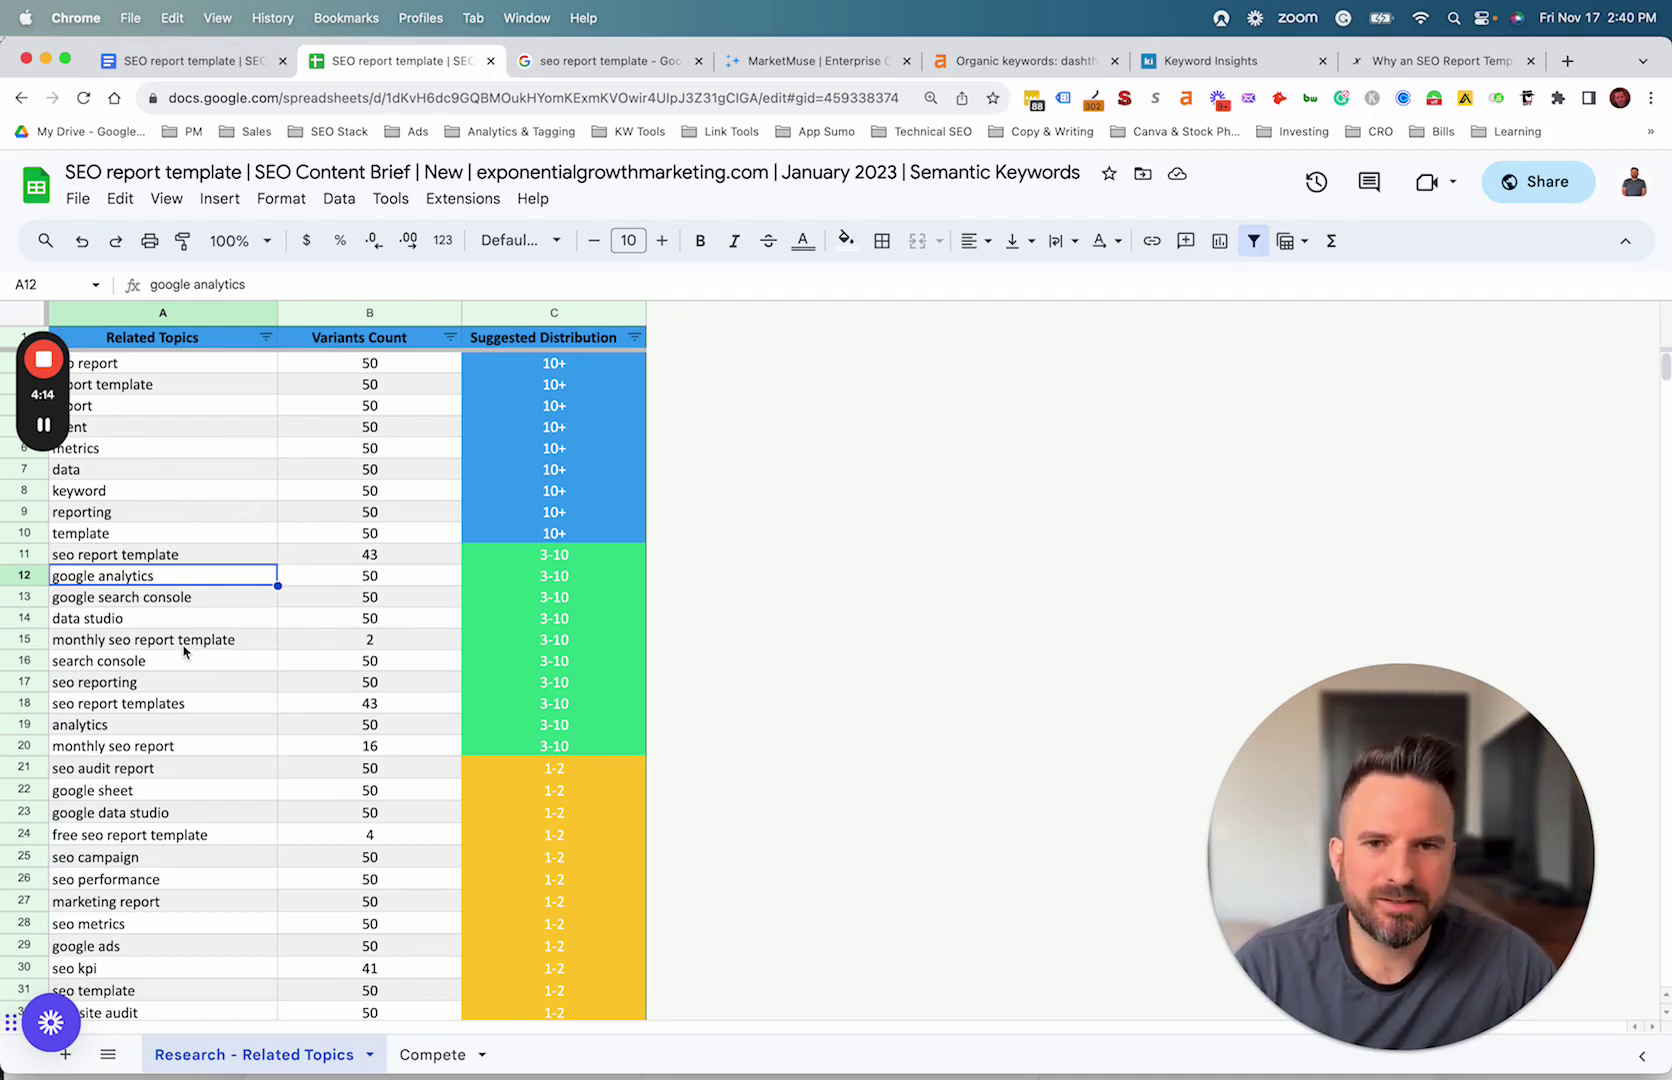
click(222, 390)
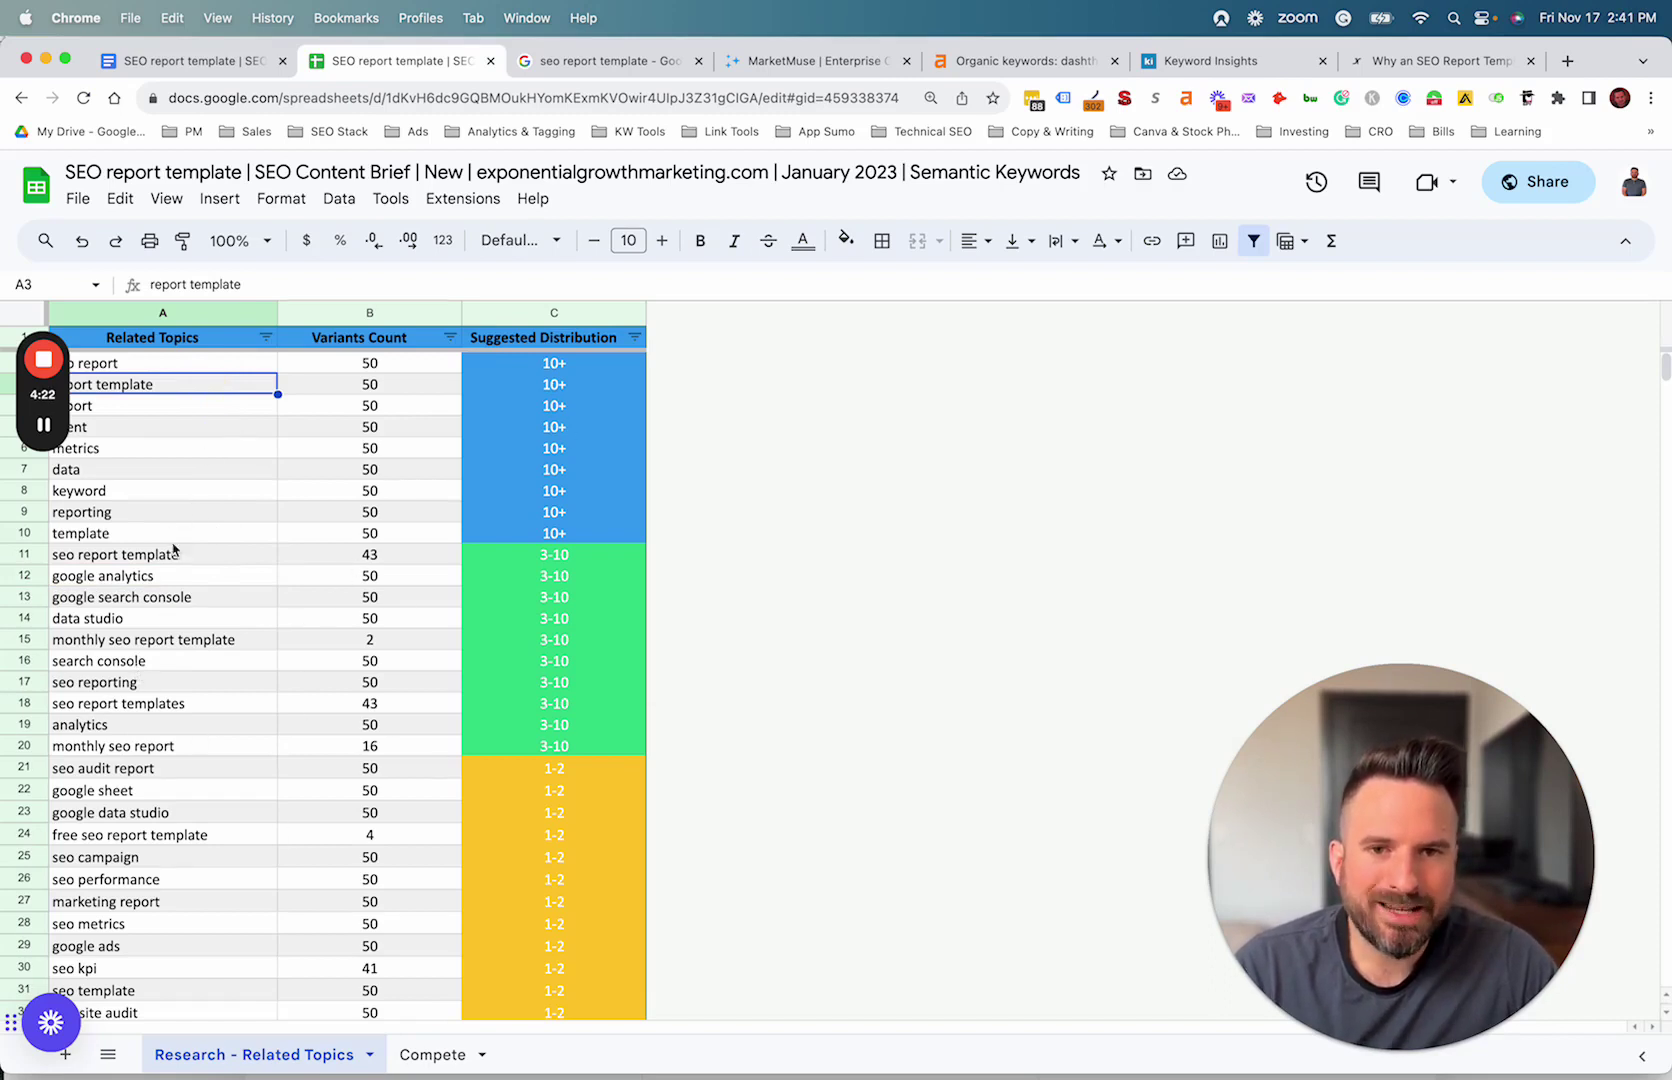
Examine the Suggested Distribution column, highlighting the 10+, 3-10 and 1-2 groups of related topics.
drag(170, 535, 235, 950)
click(224, 642)
drag(600, 402, 540, 978)
click(528, 620)
drag(534, 535, 555, 340)
drag(558, 752, 597, 553)
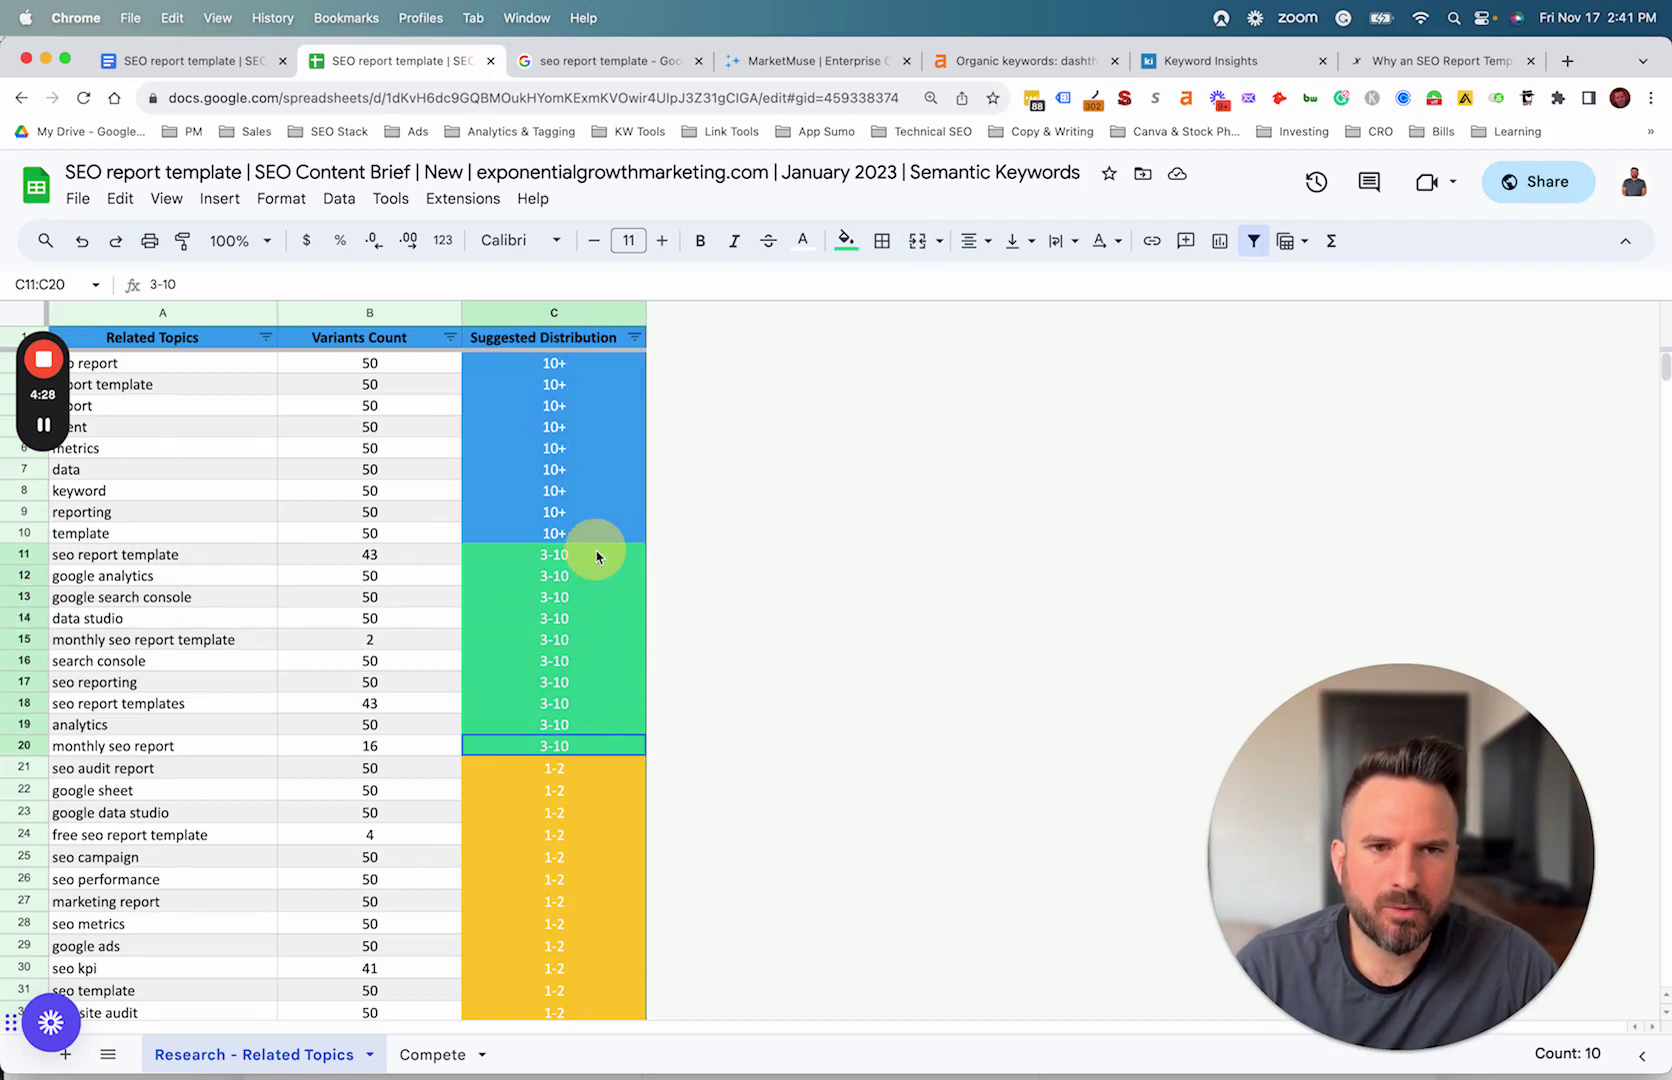
click(560, 790)
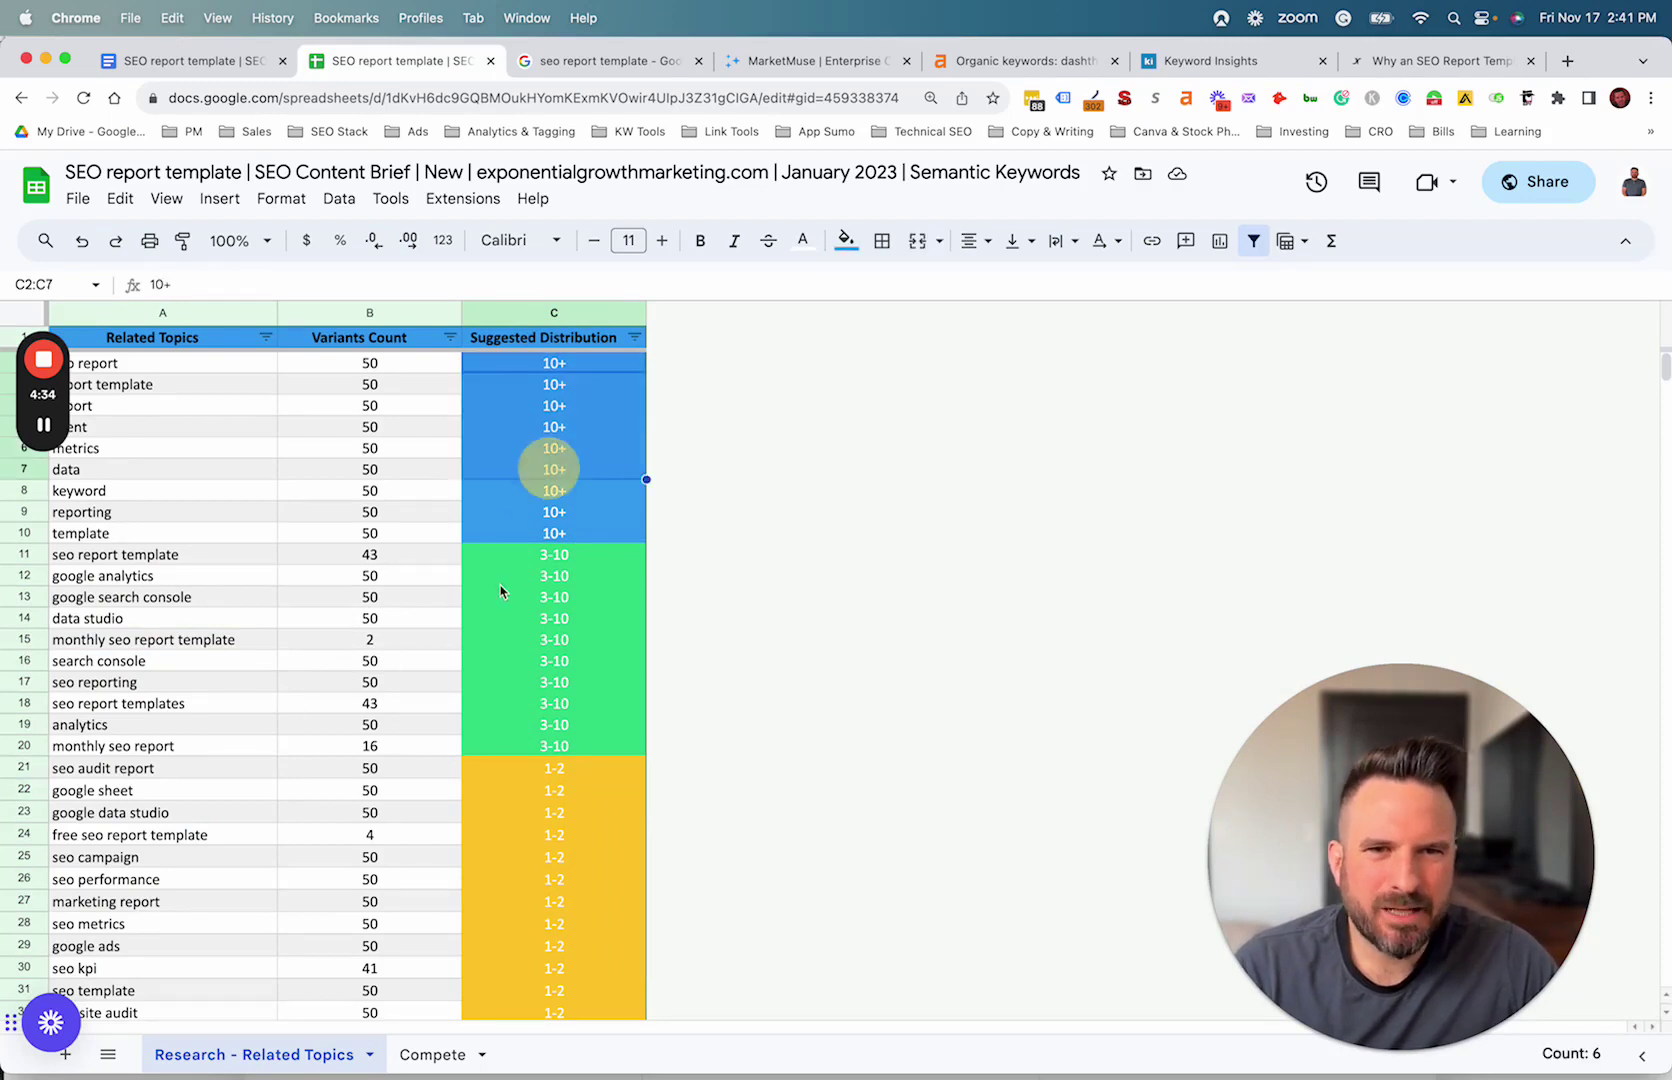
click(318, 640)
click(547, 843)
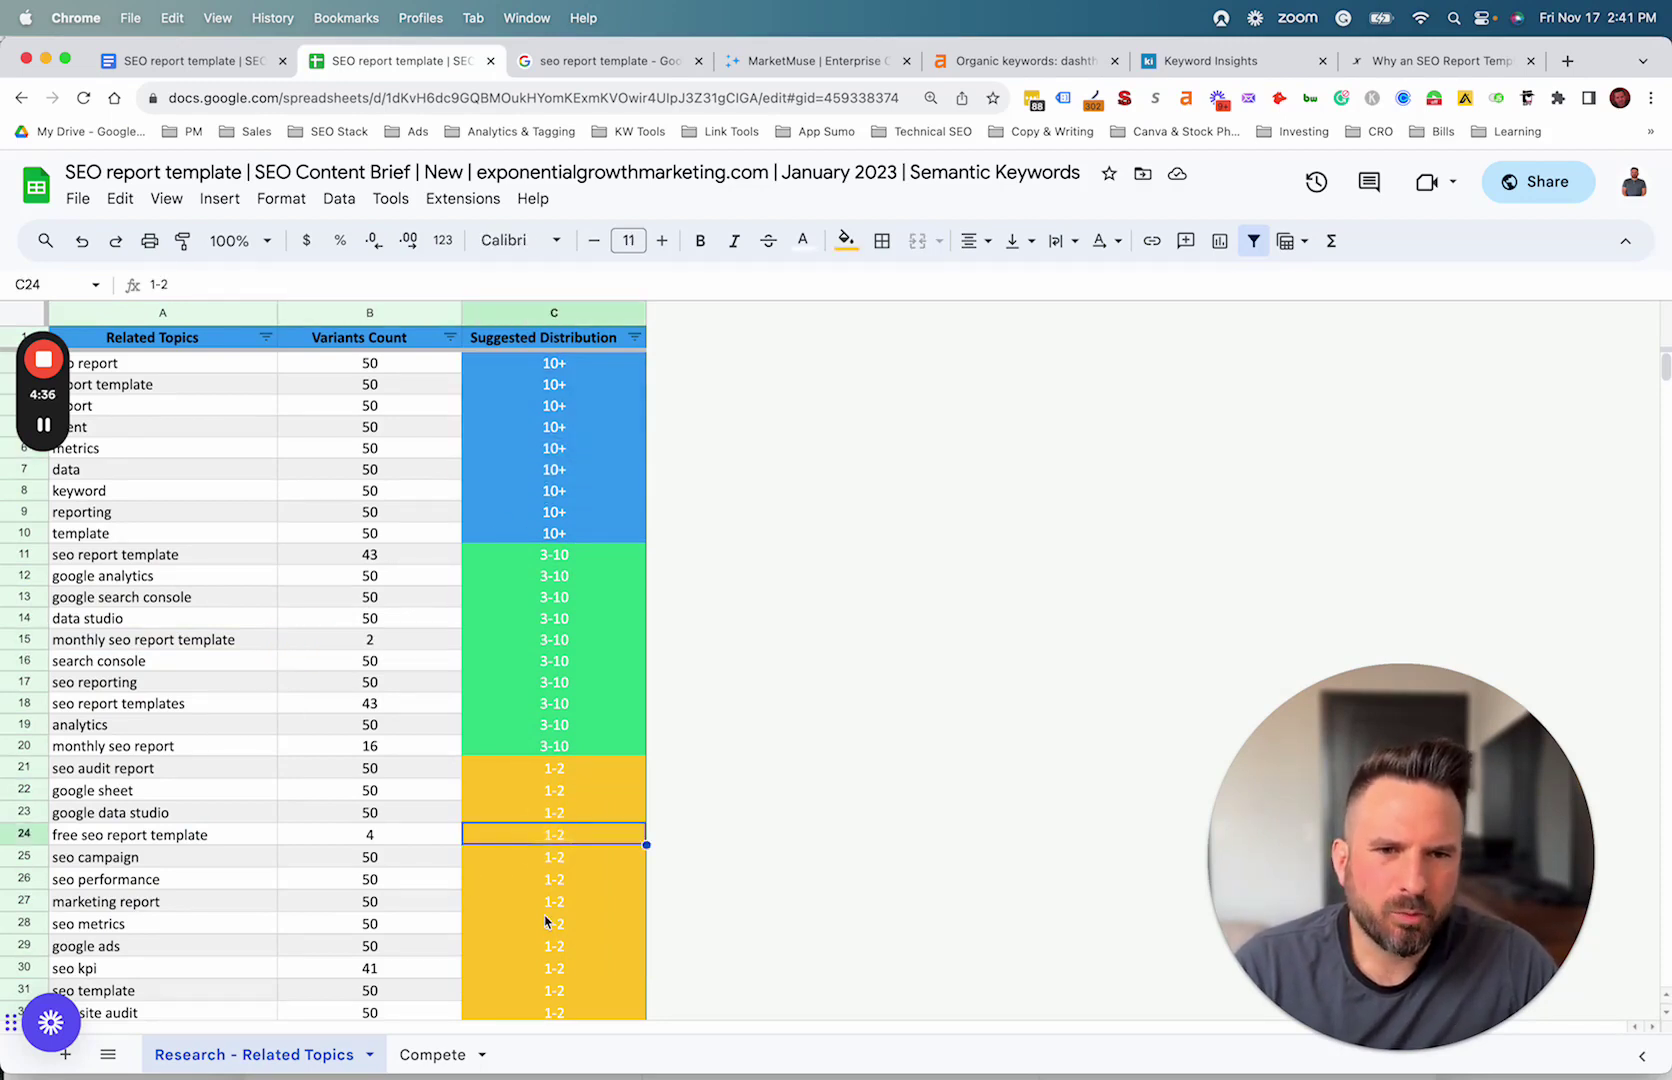
Look over the lower-priority related topics, including seo tool, and highlight the topics from seo report through free seo report template.
scroll(546, 918, down, 1)
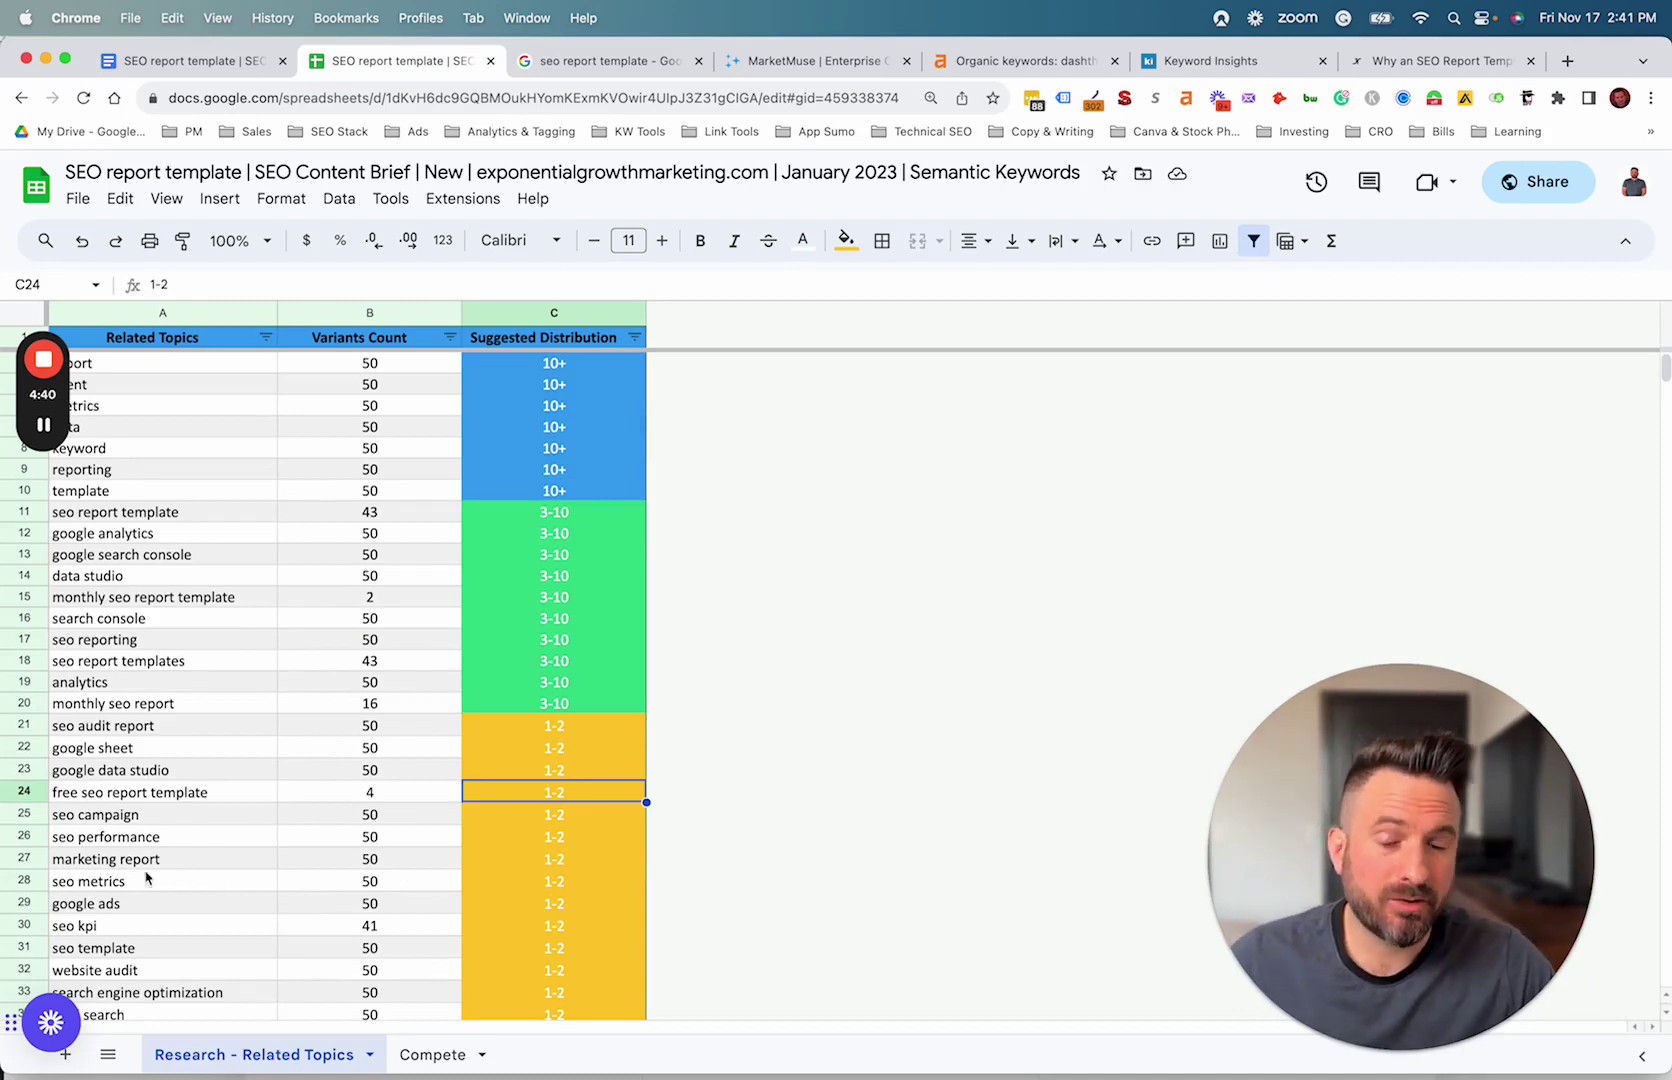
scroll(220, 860, down, 3)
drag(188, 753, 192, 784)
click(205, 975)
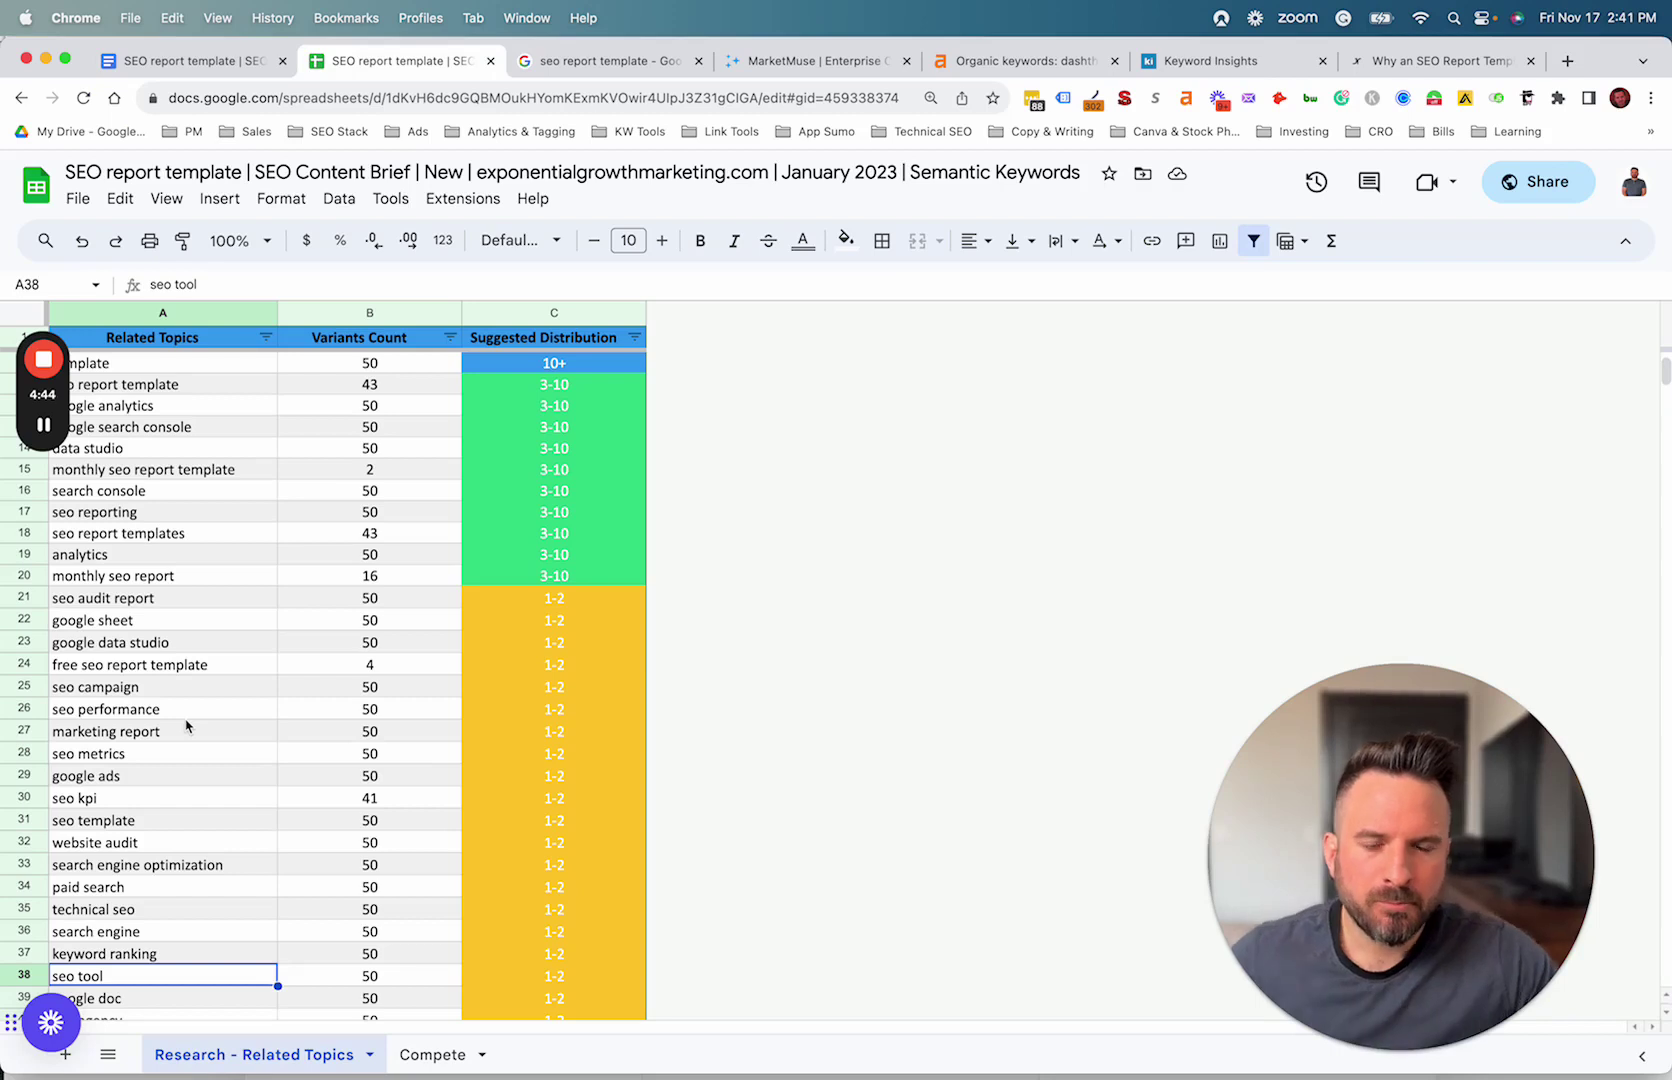
scroll(225, 810, up, 3)
drag(165, 363, 150, 835)
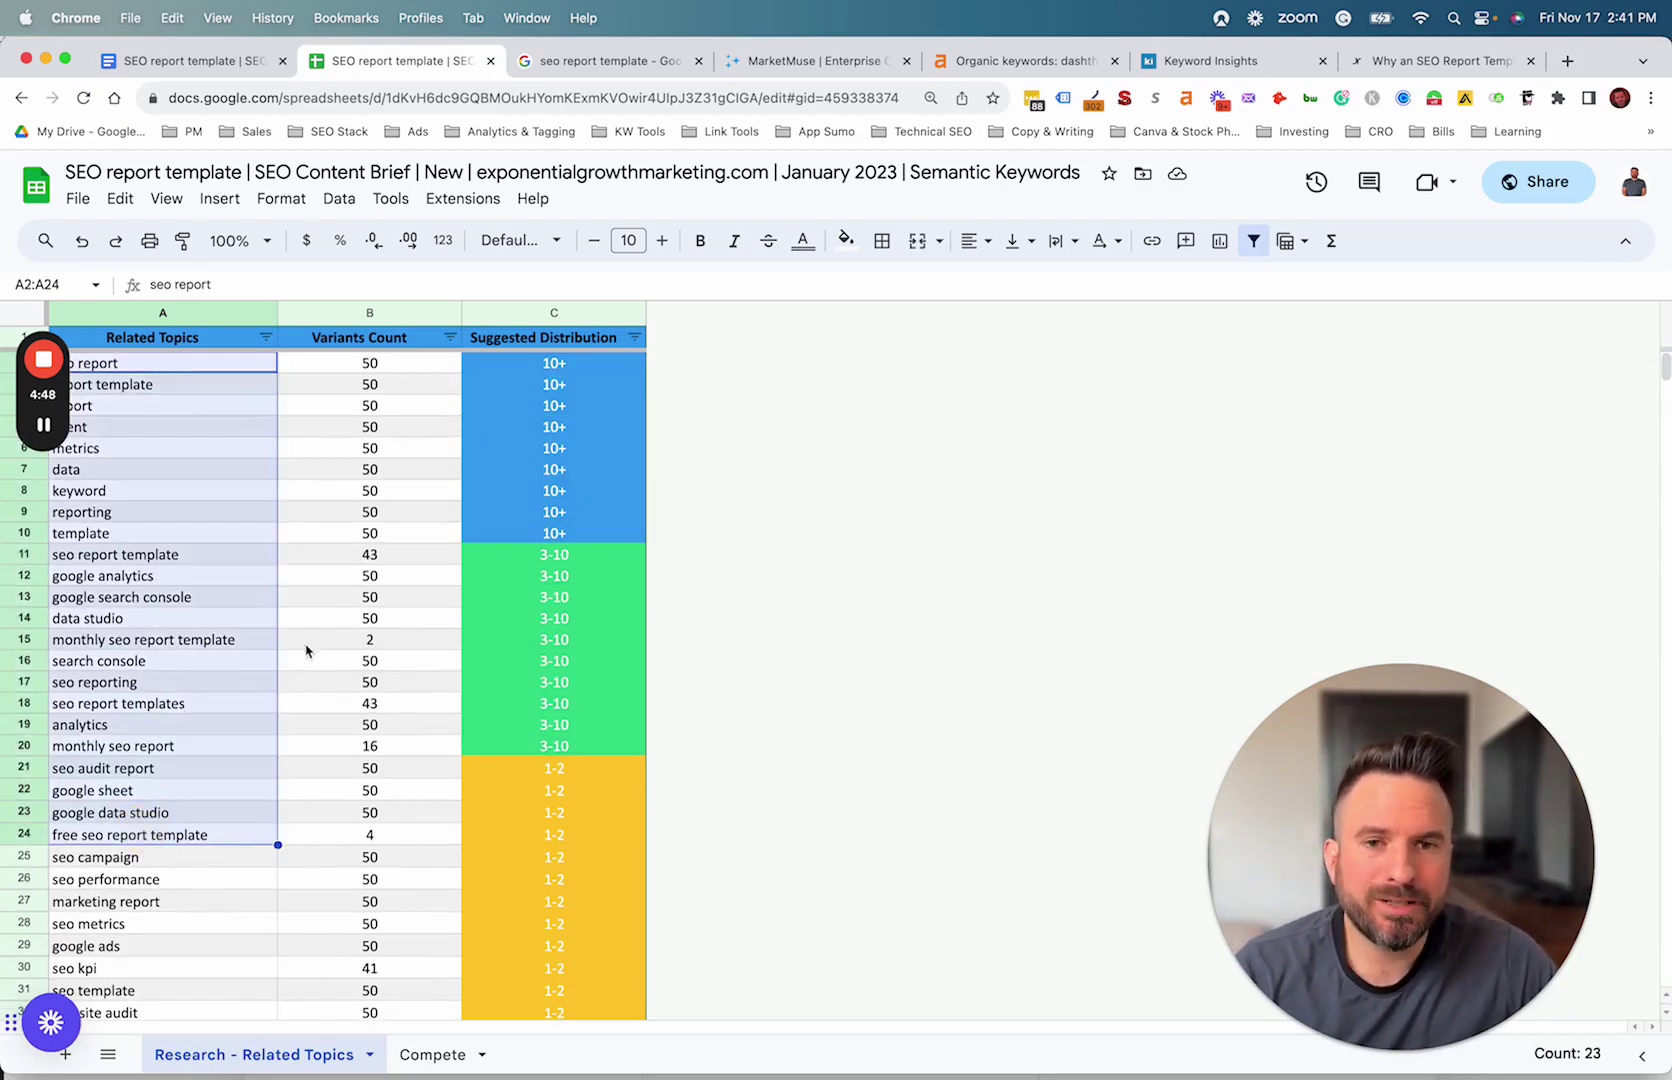
click(142, 467)
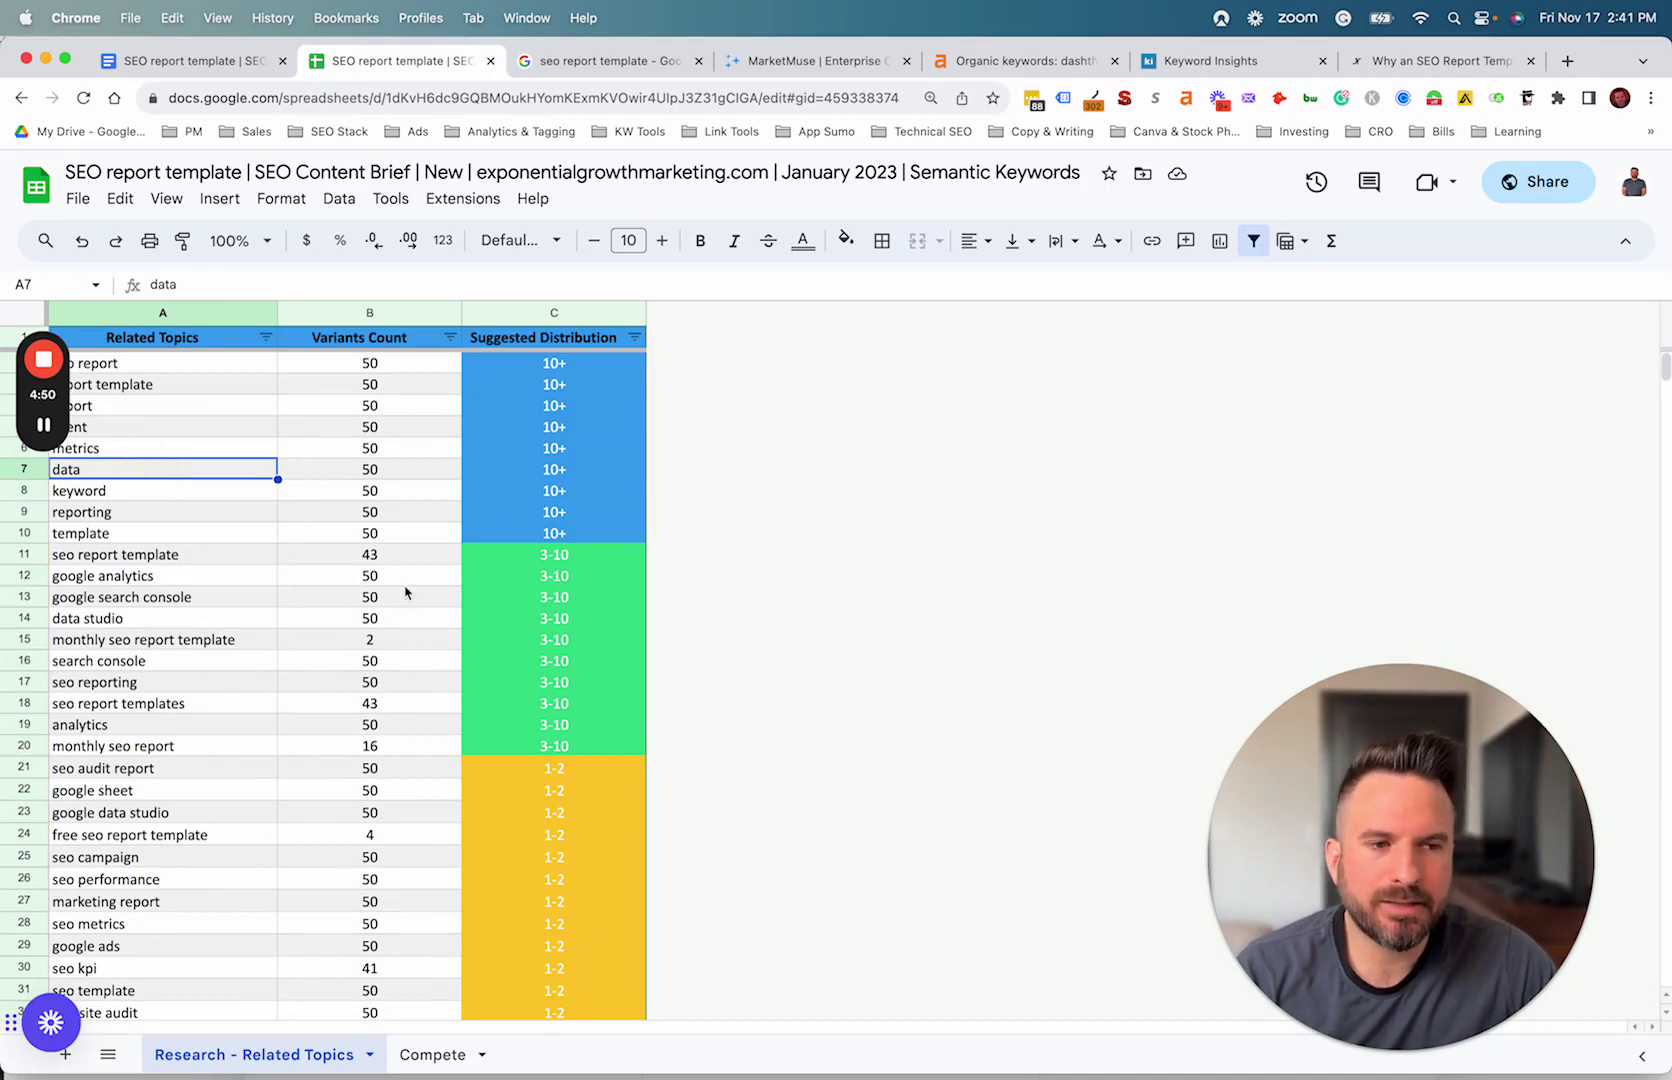
Switch to MarketMuse and show the competing top-ranking pages for the Optimize query "seo report template".
click(790, 61)
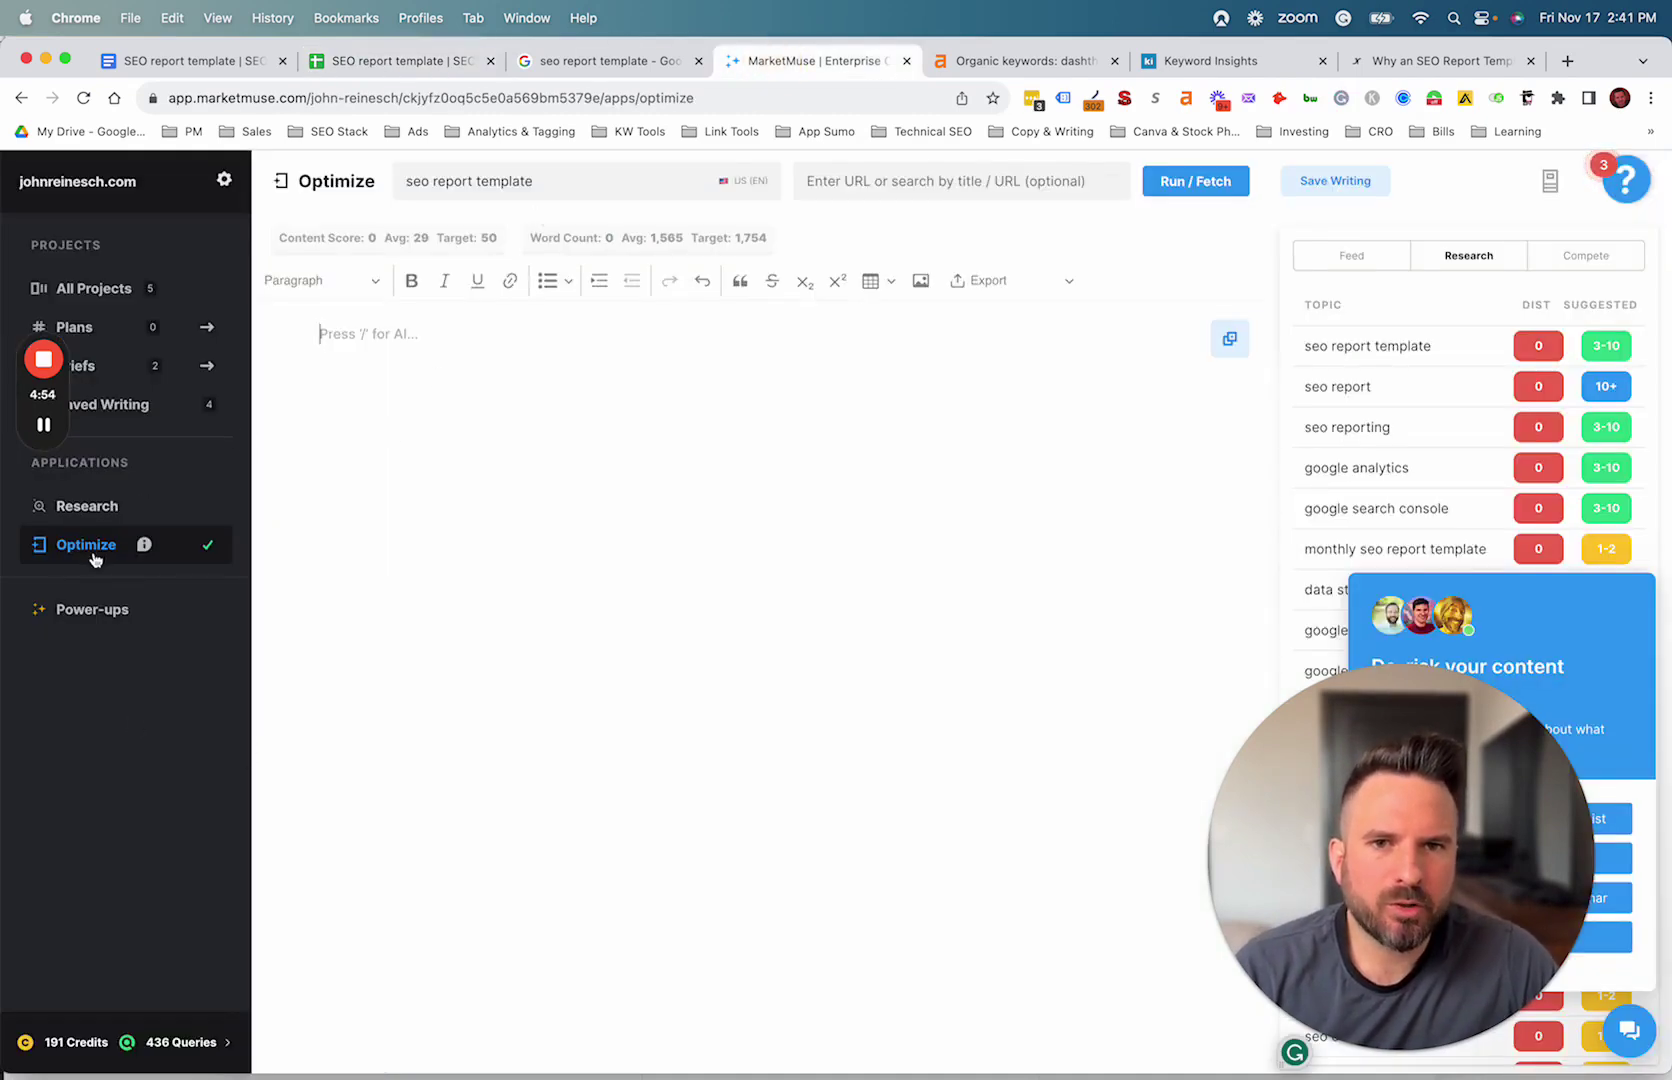
click(503, 197)
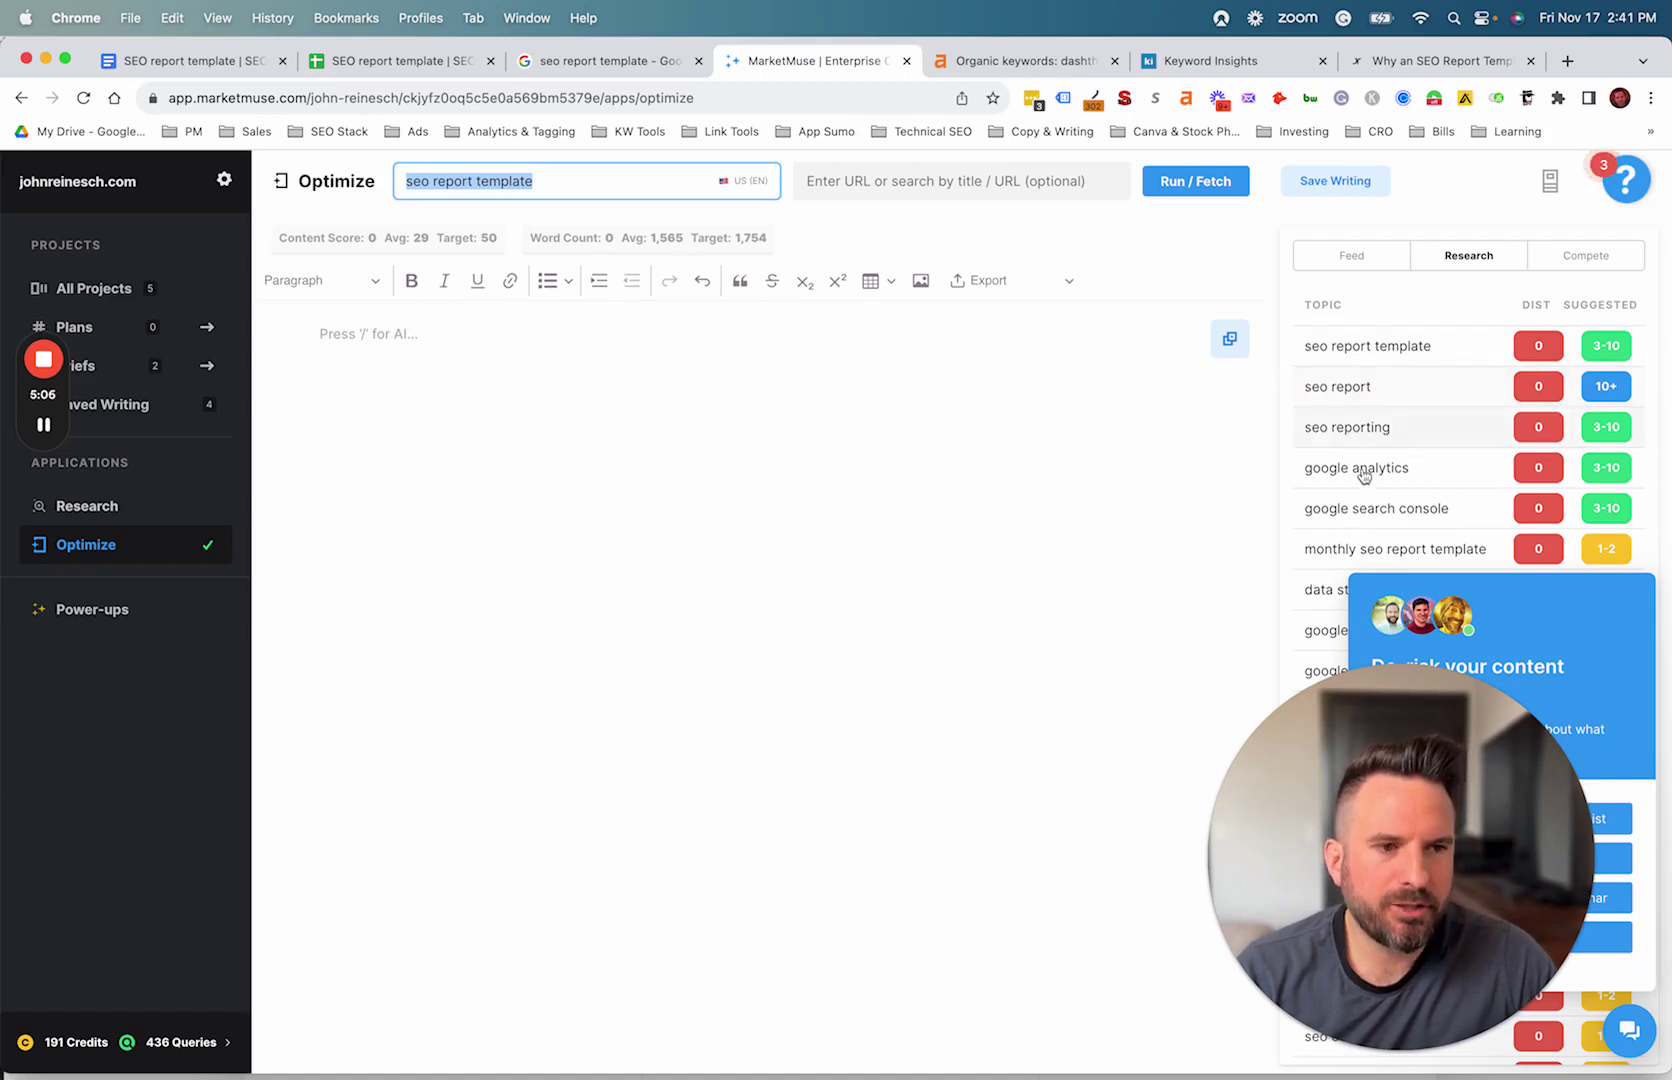
click(1557, 256)
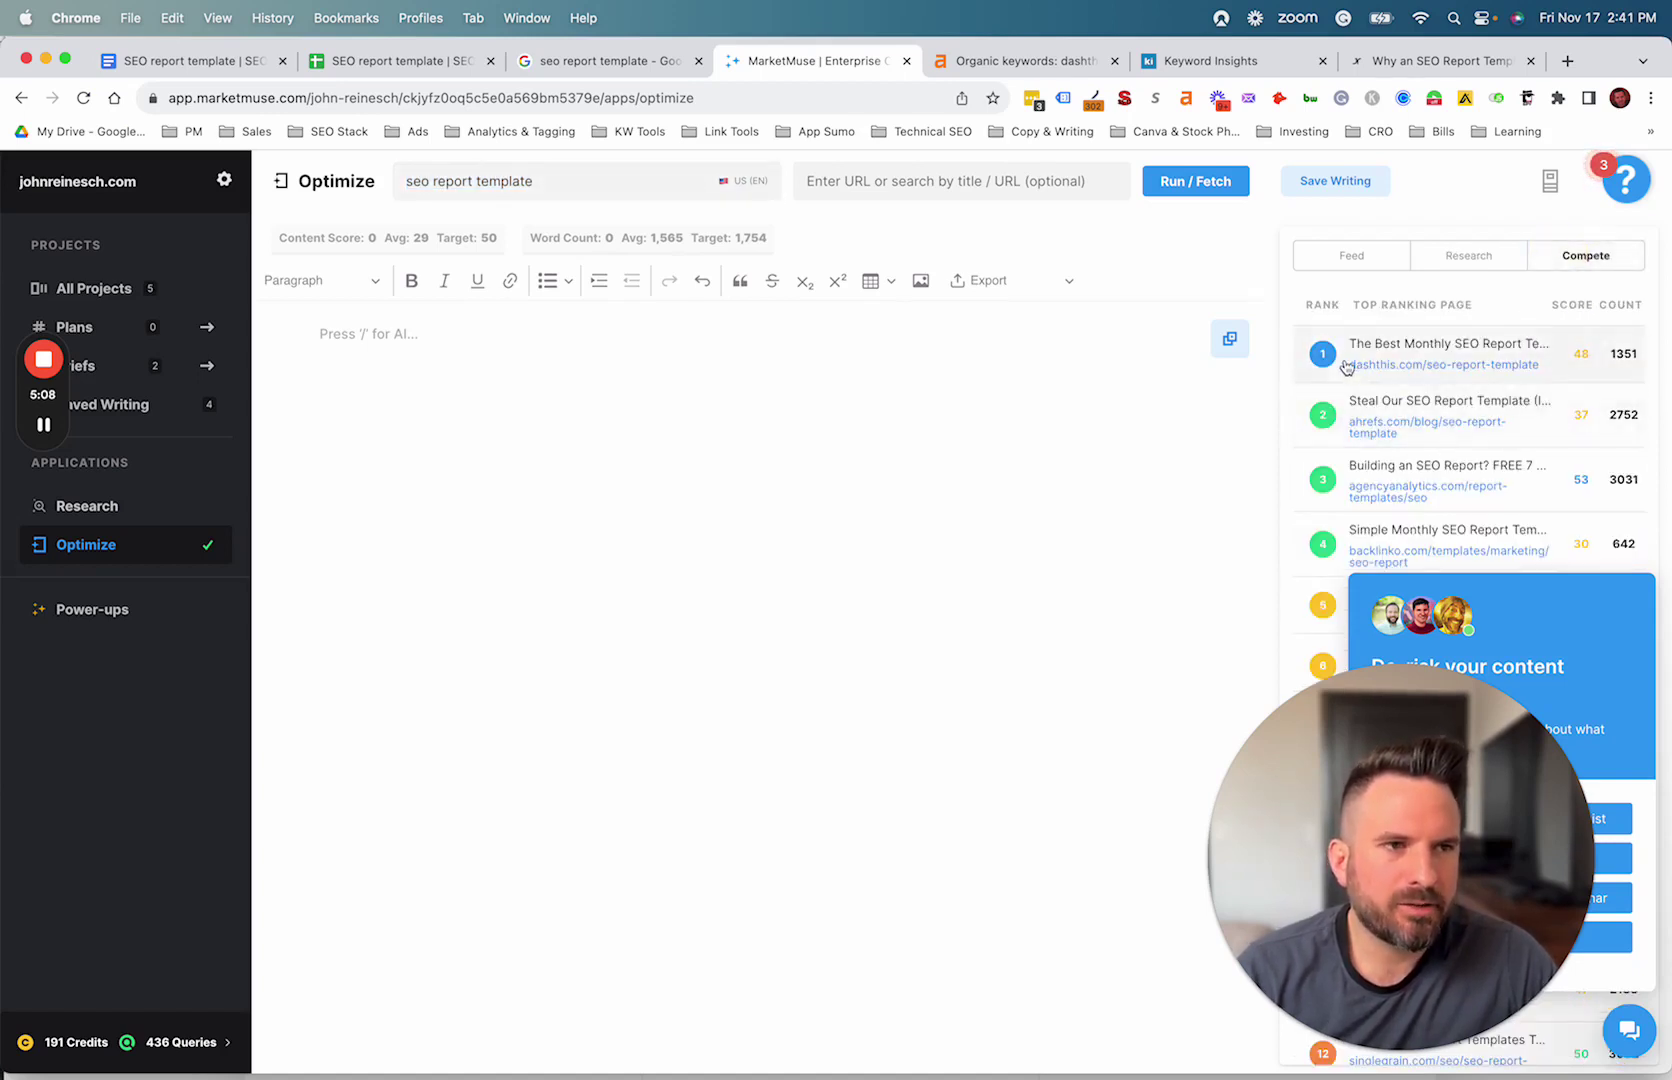
Return to the semantic keywords spreadsheet, open its Compete sheet and highlight all competitor page titles for review.
click(376, 61)
click(430, 1054)
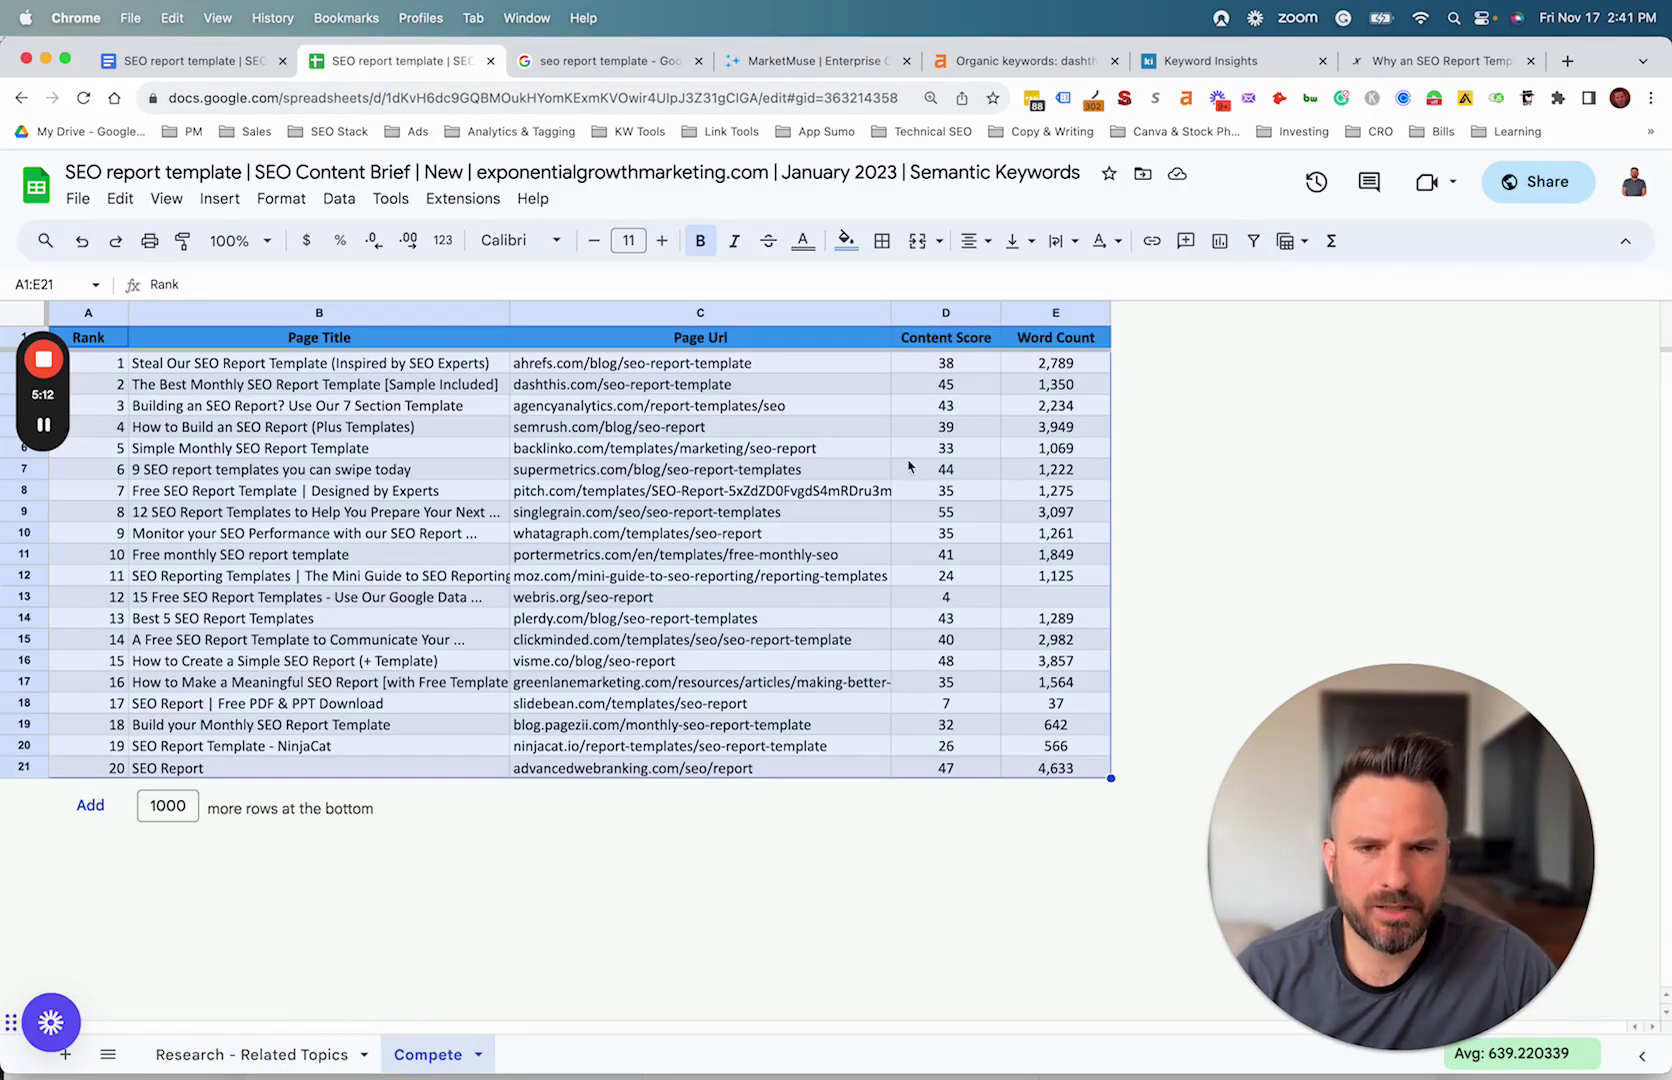
drag(310, 365, 300, 768)
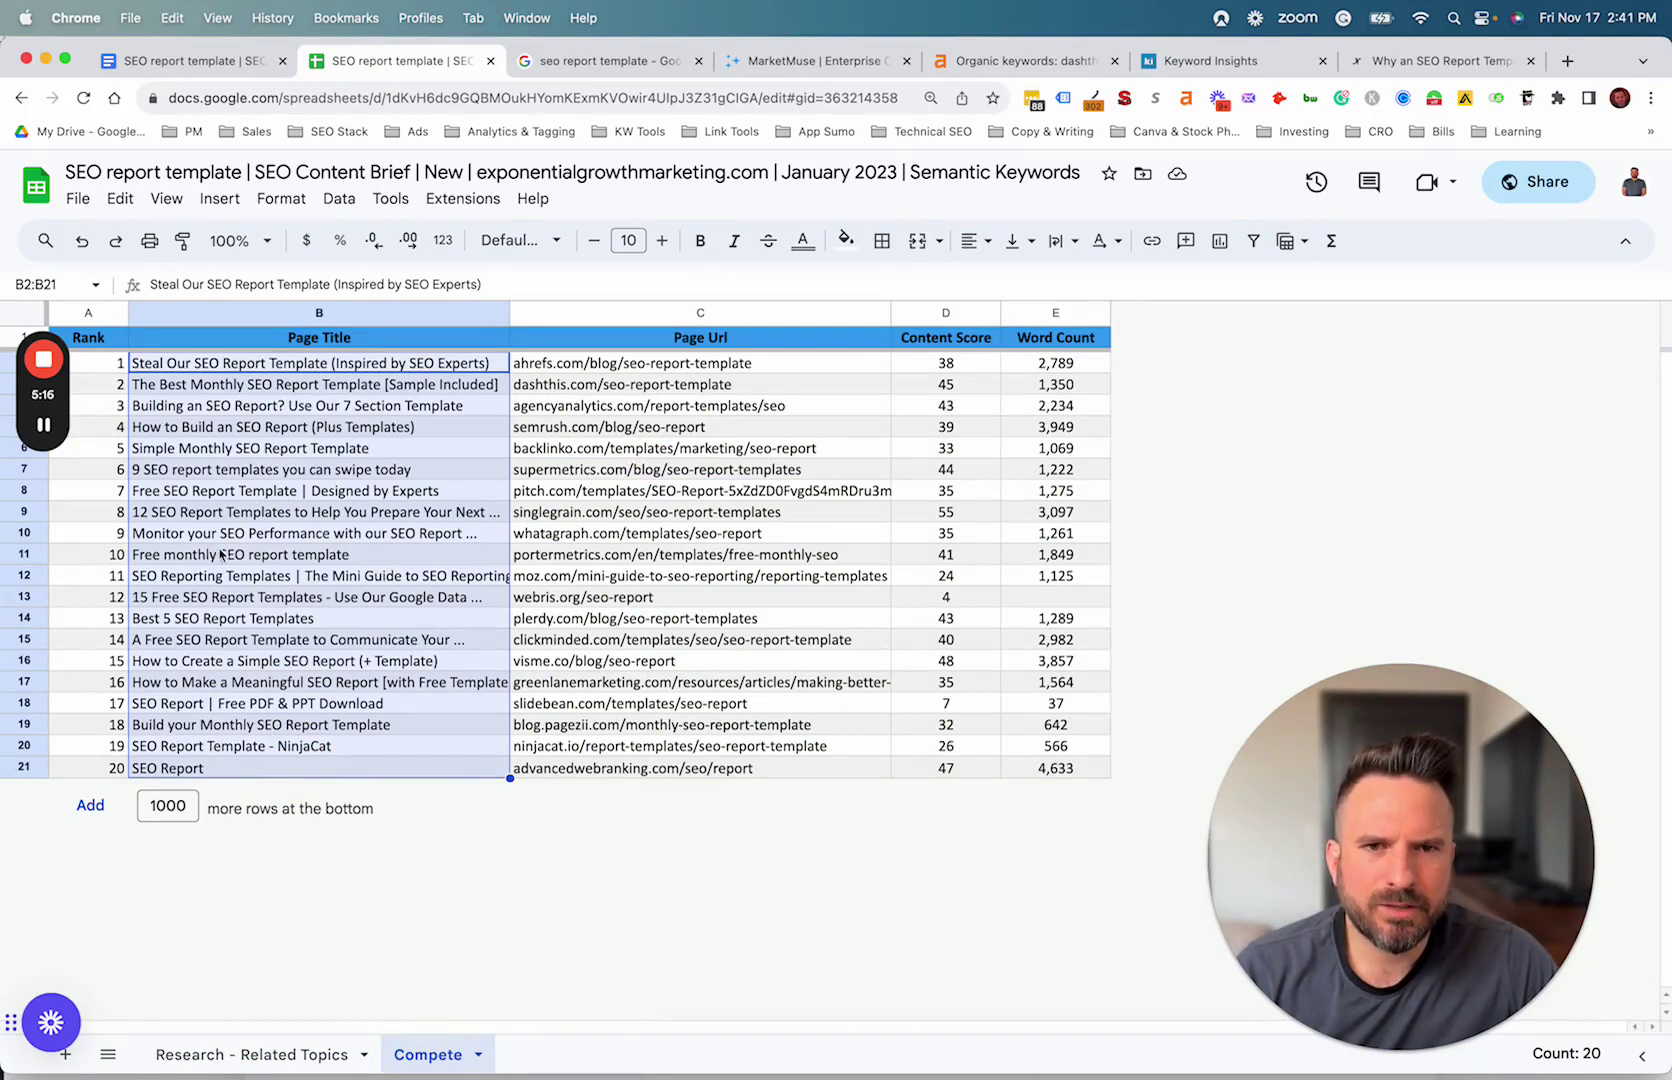
click(400, 596)
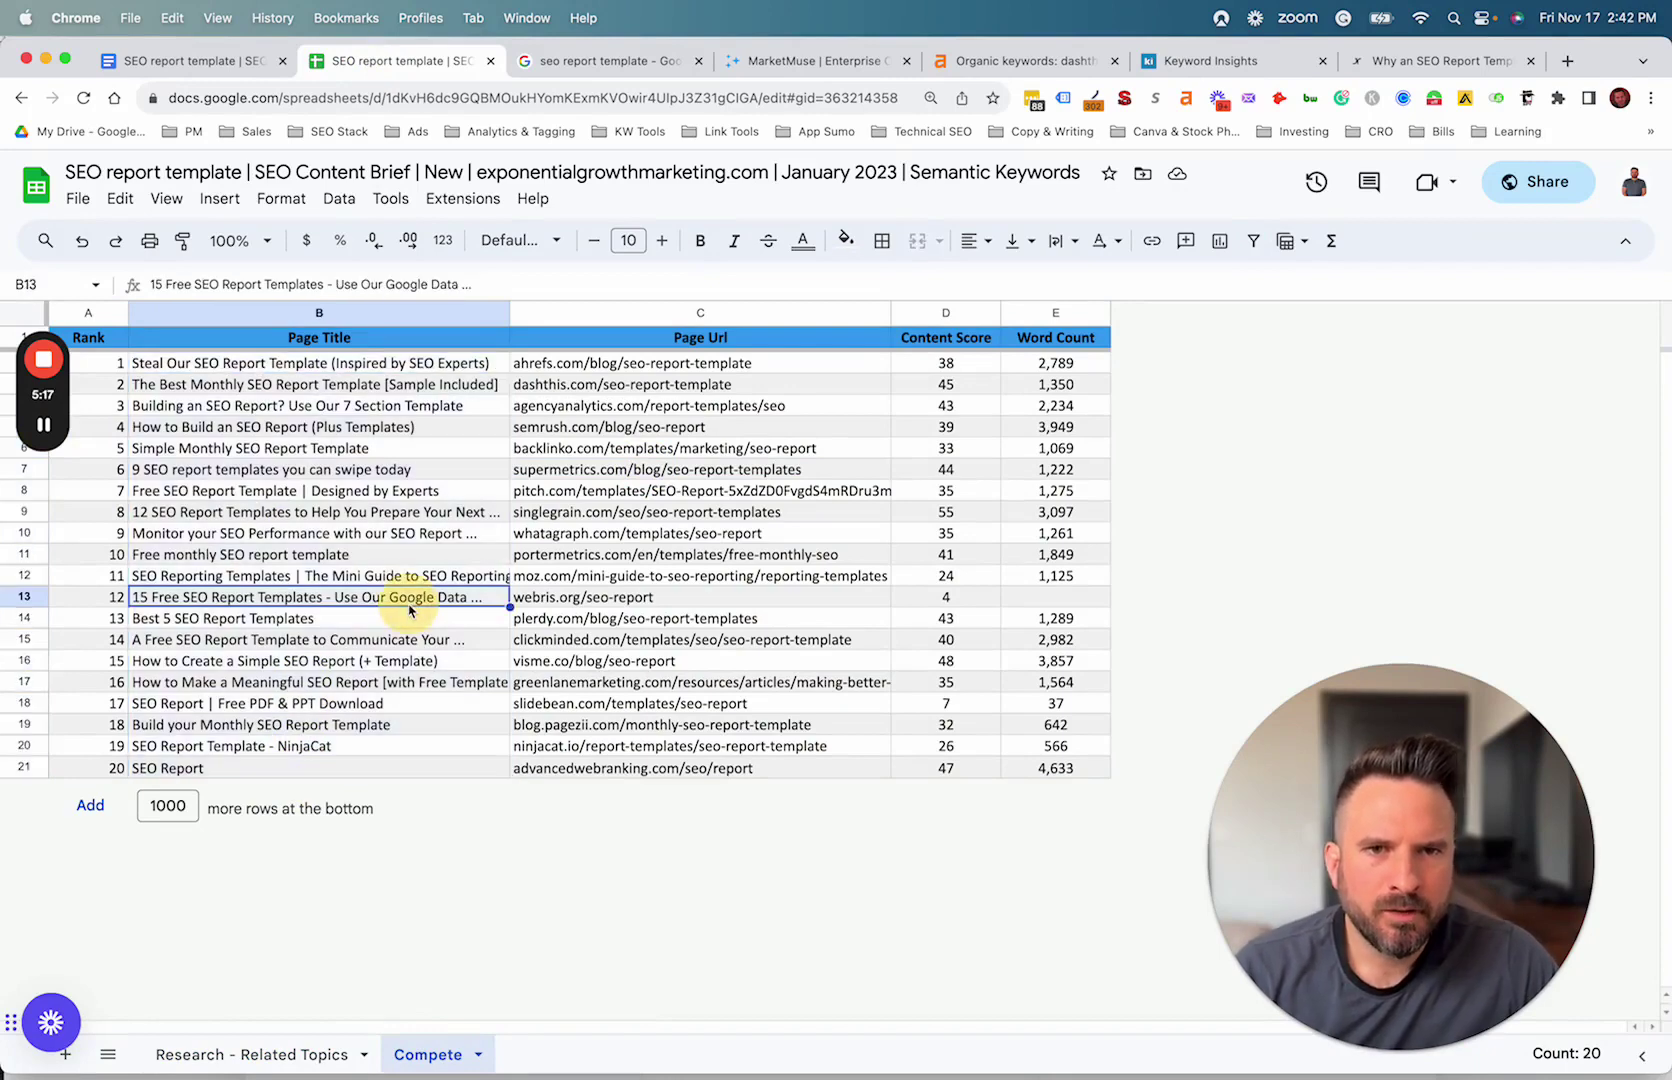
Compare individual competitor titles, such as the ahrefs, semrush, dashthis and backlinko pages, and highlight the full list of page URLs.
click(364, 363)
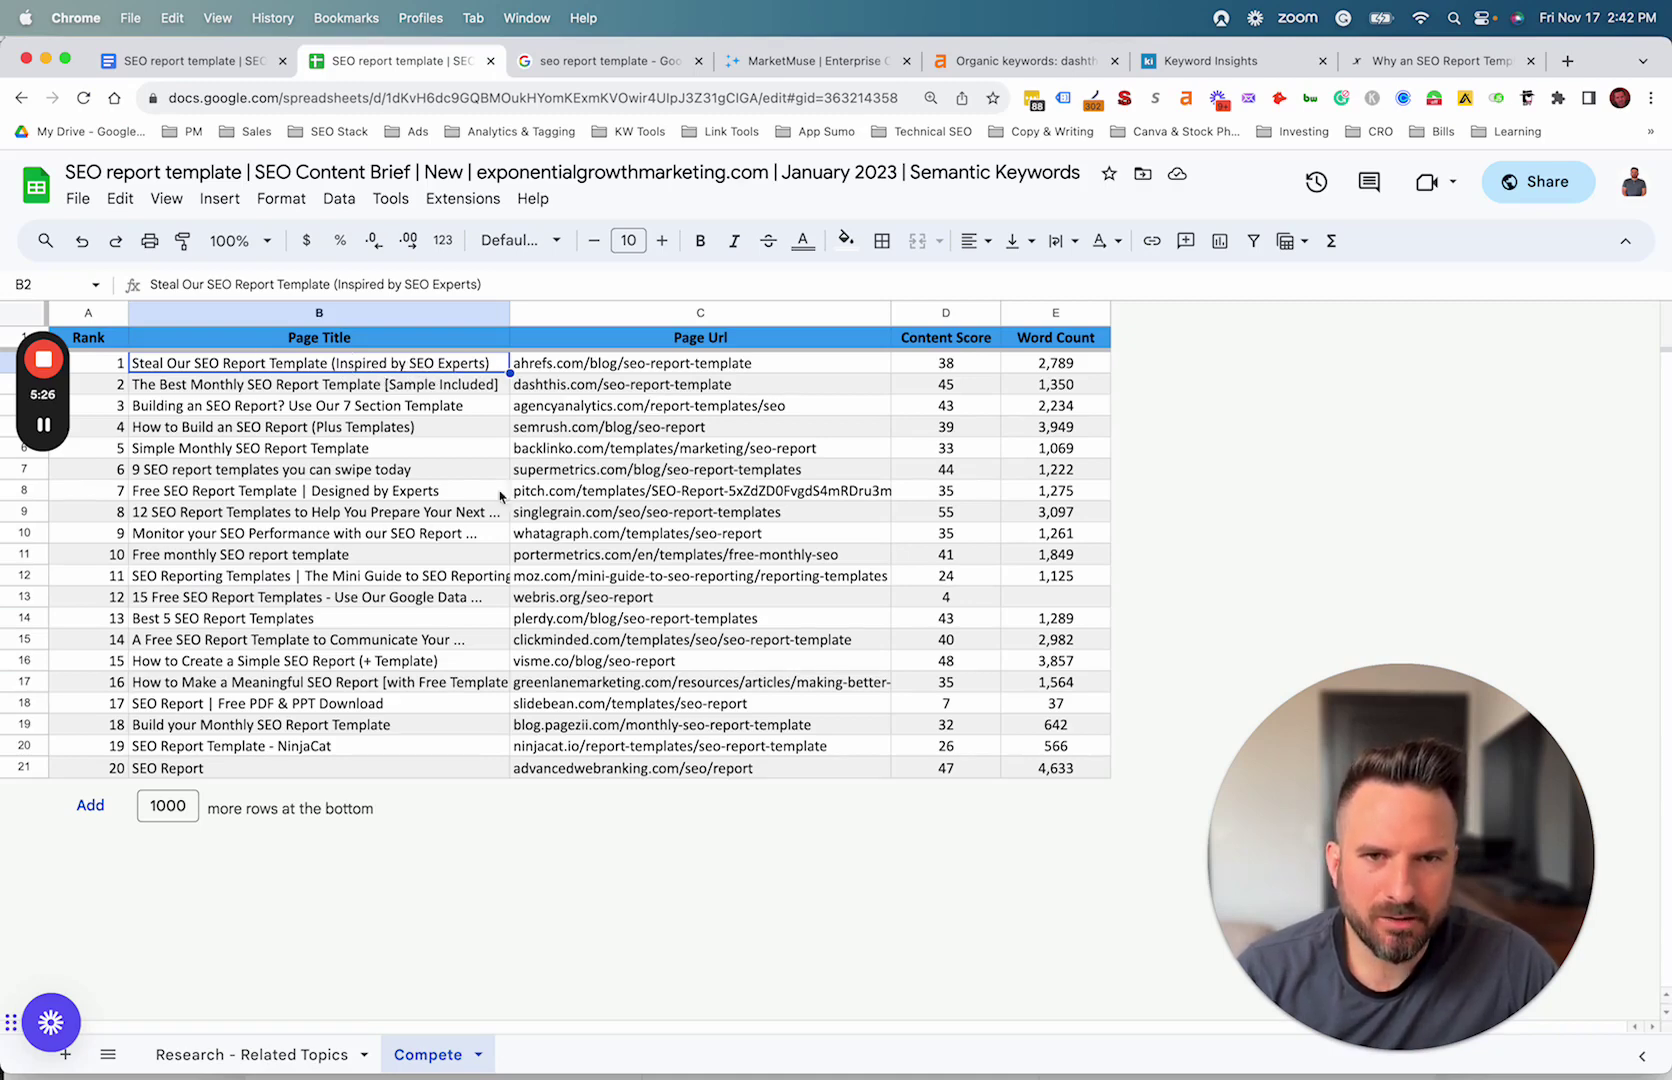
click(301, 426)
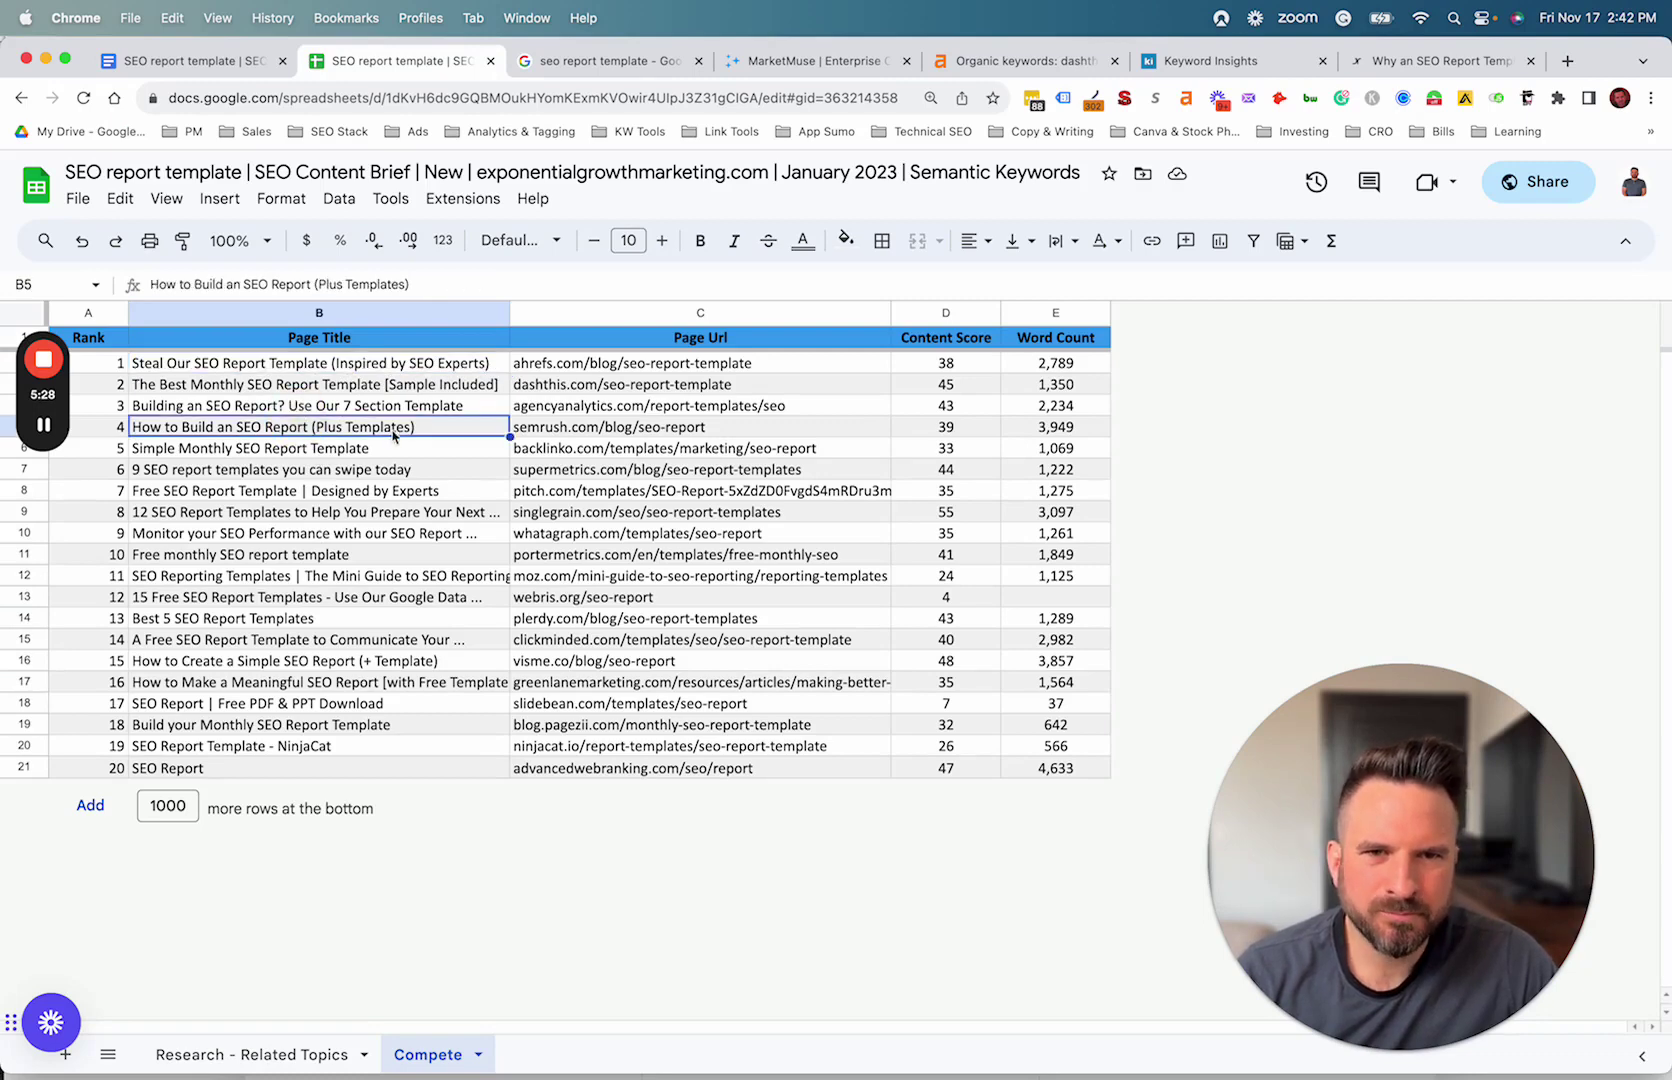
click(430, 386)
click(342, 448)
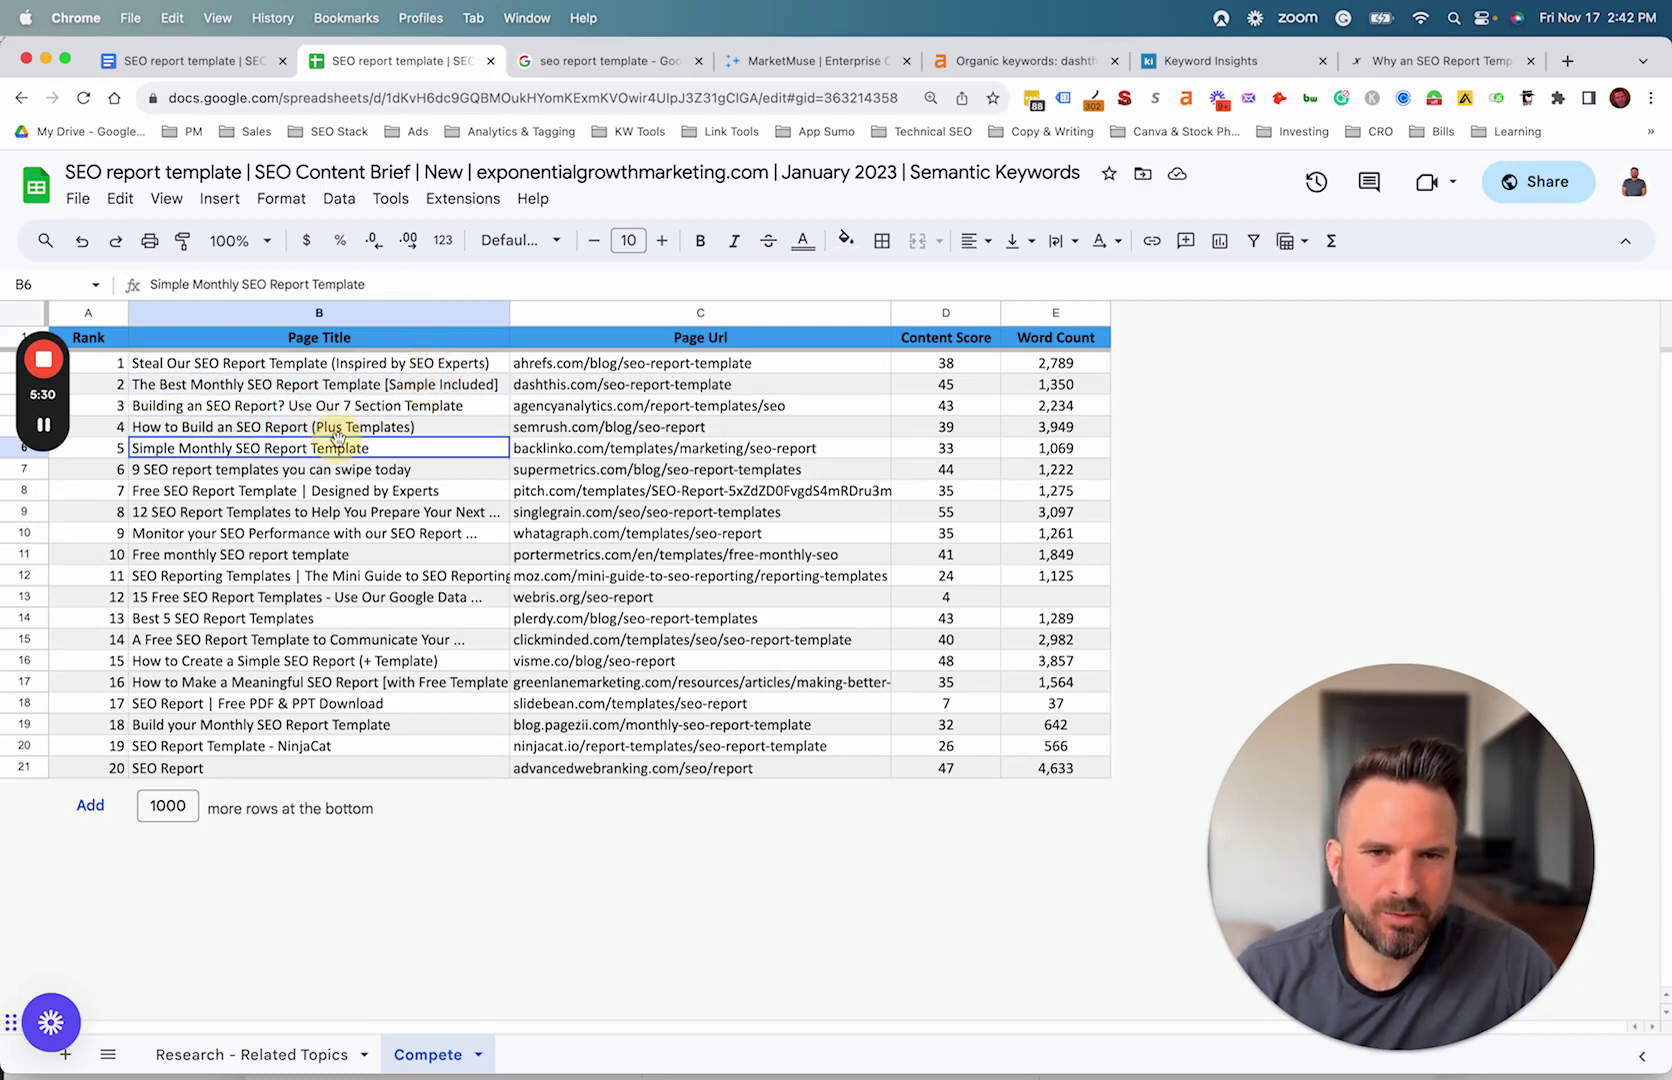
click(302, 513)
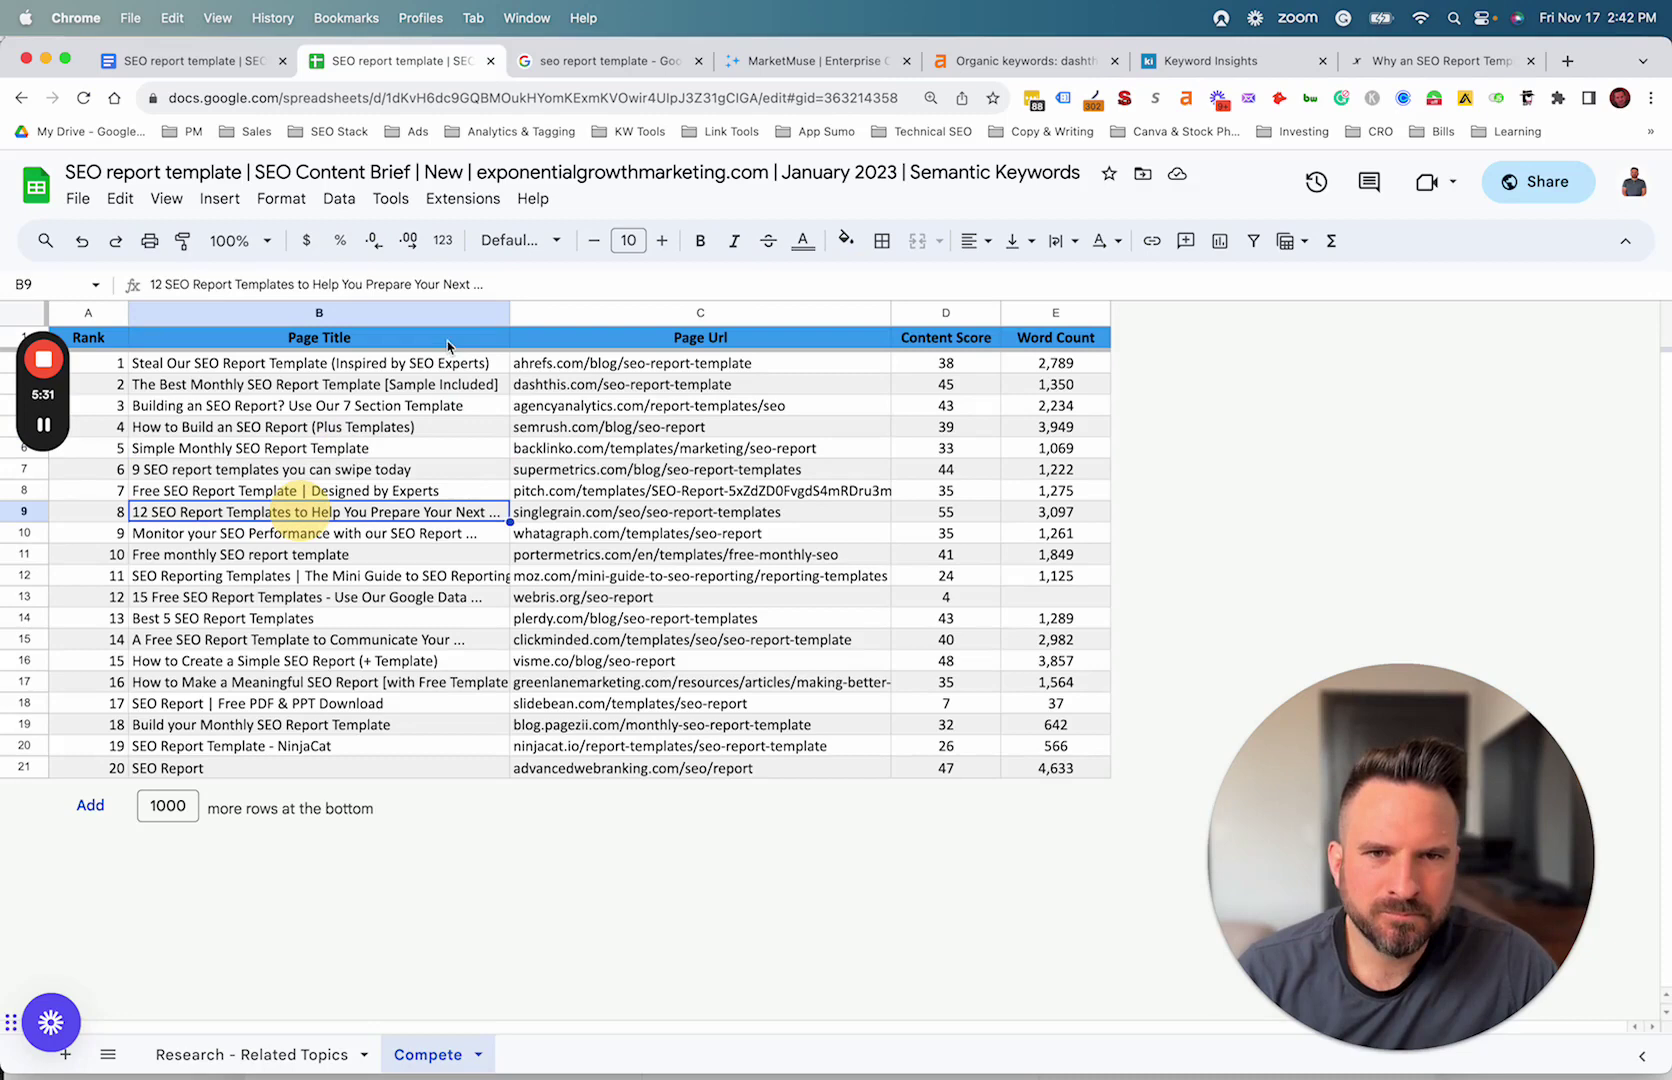
click(400, 365)
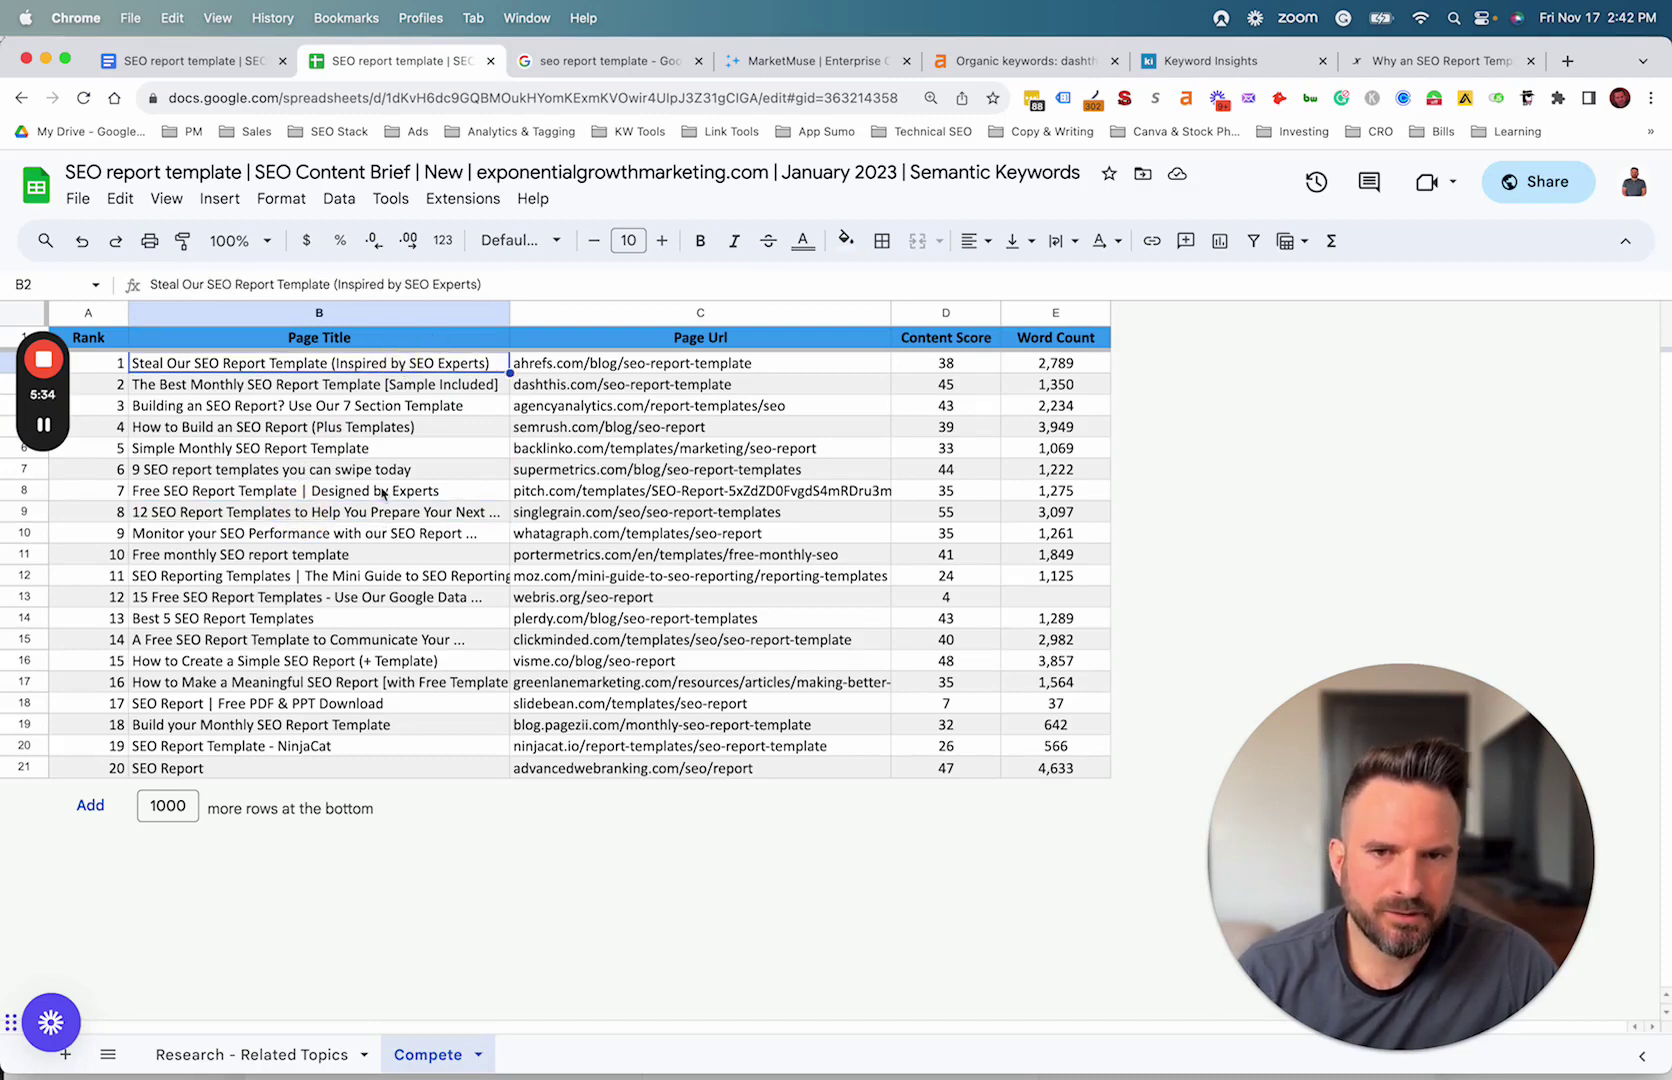
drag(672, 370, 658, 817)
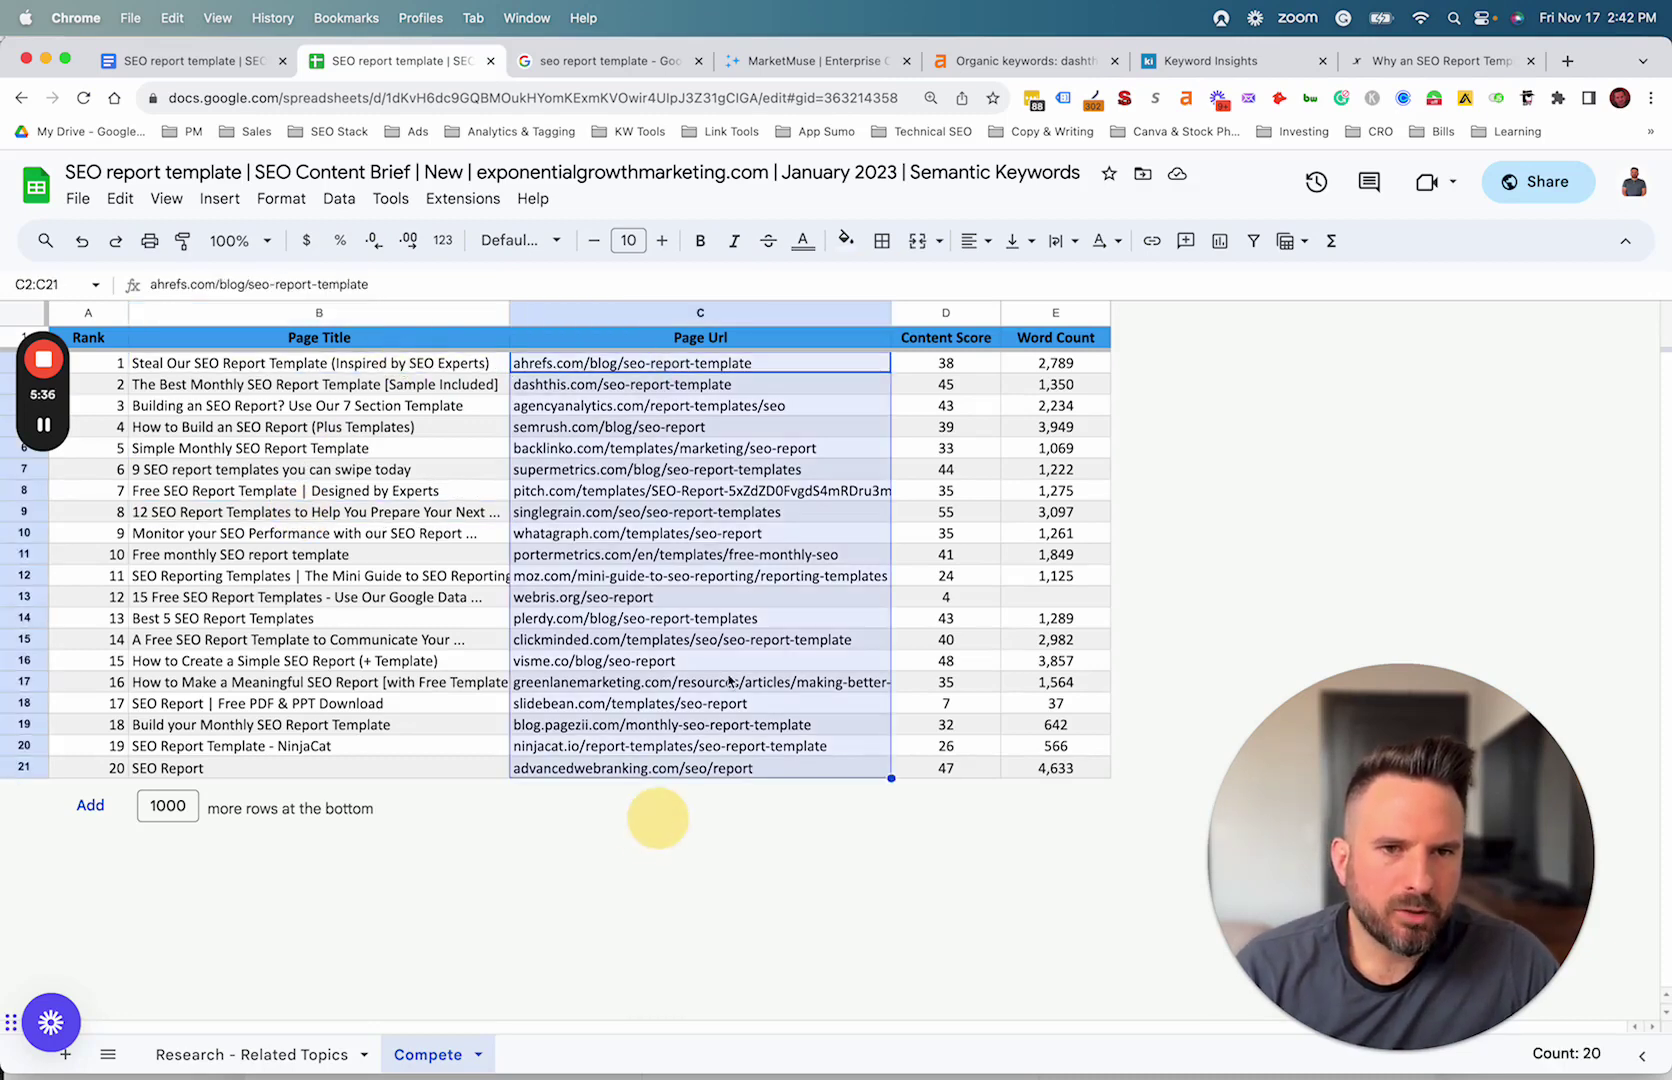
Check the average content score of the top two pages and average word counts for the top 3, 5, 10 and remaining pages.
drag(945, 365, 940, 393)
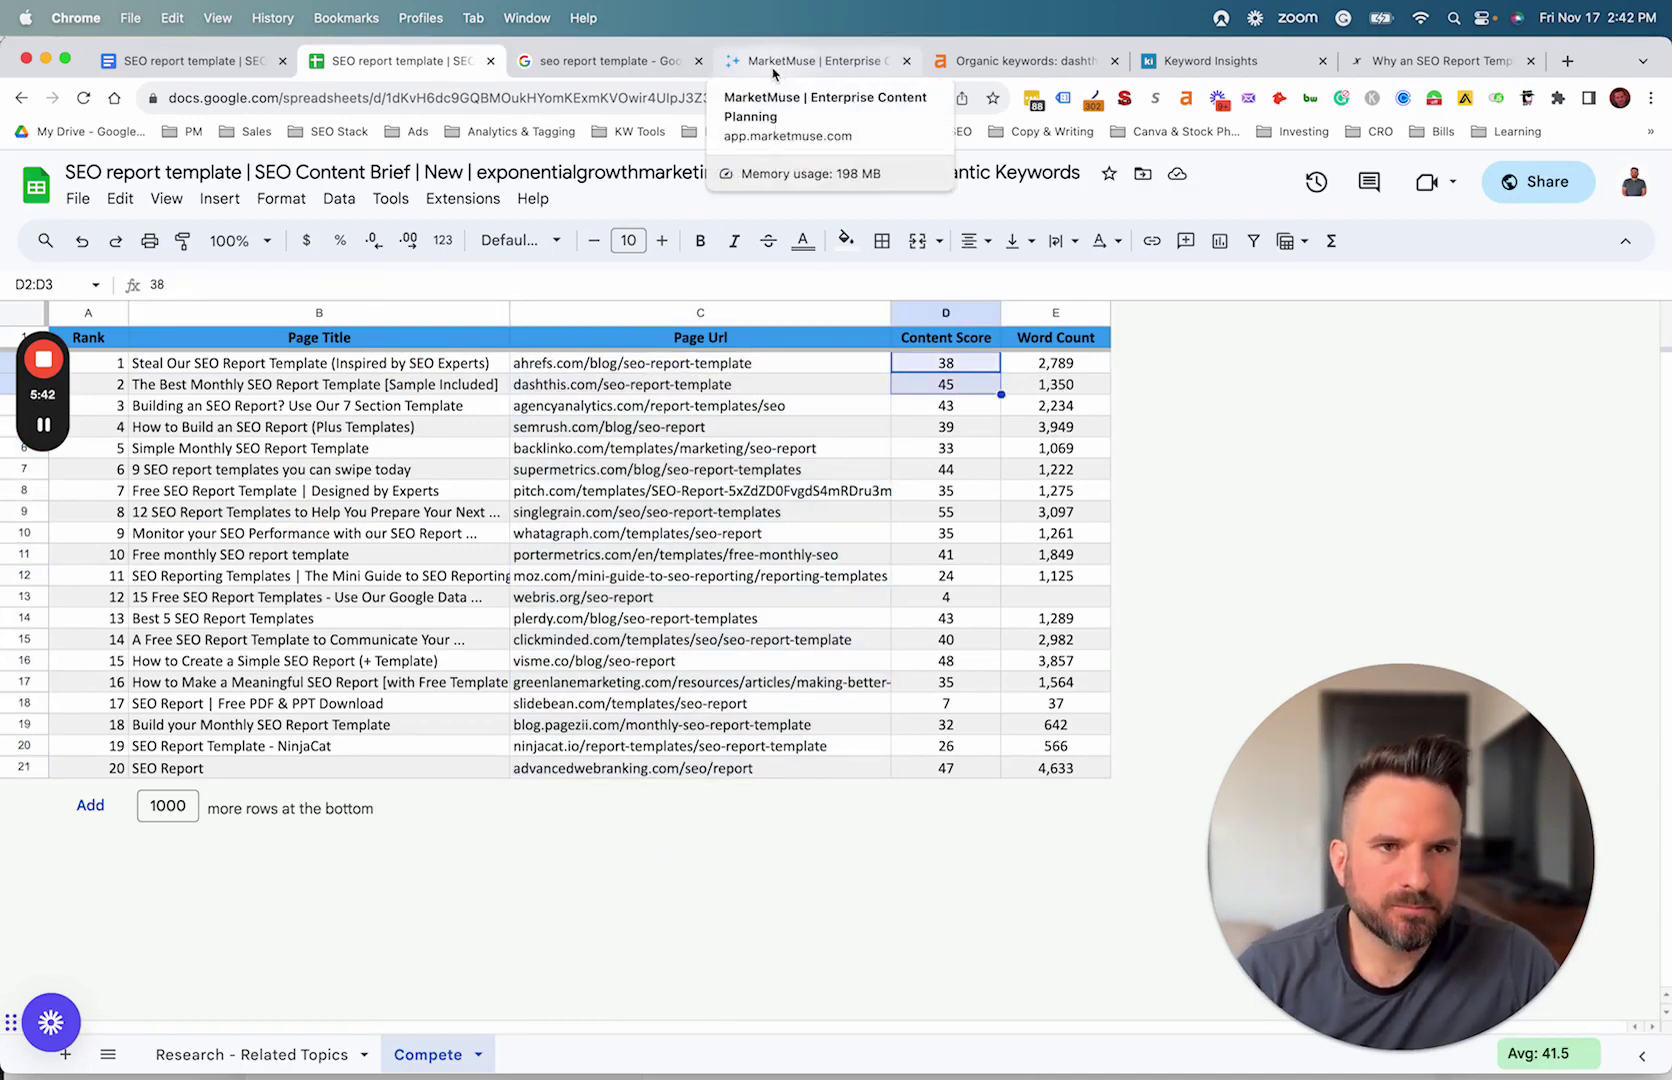
drag(1049, 369, 1052, 407)
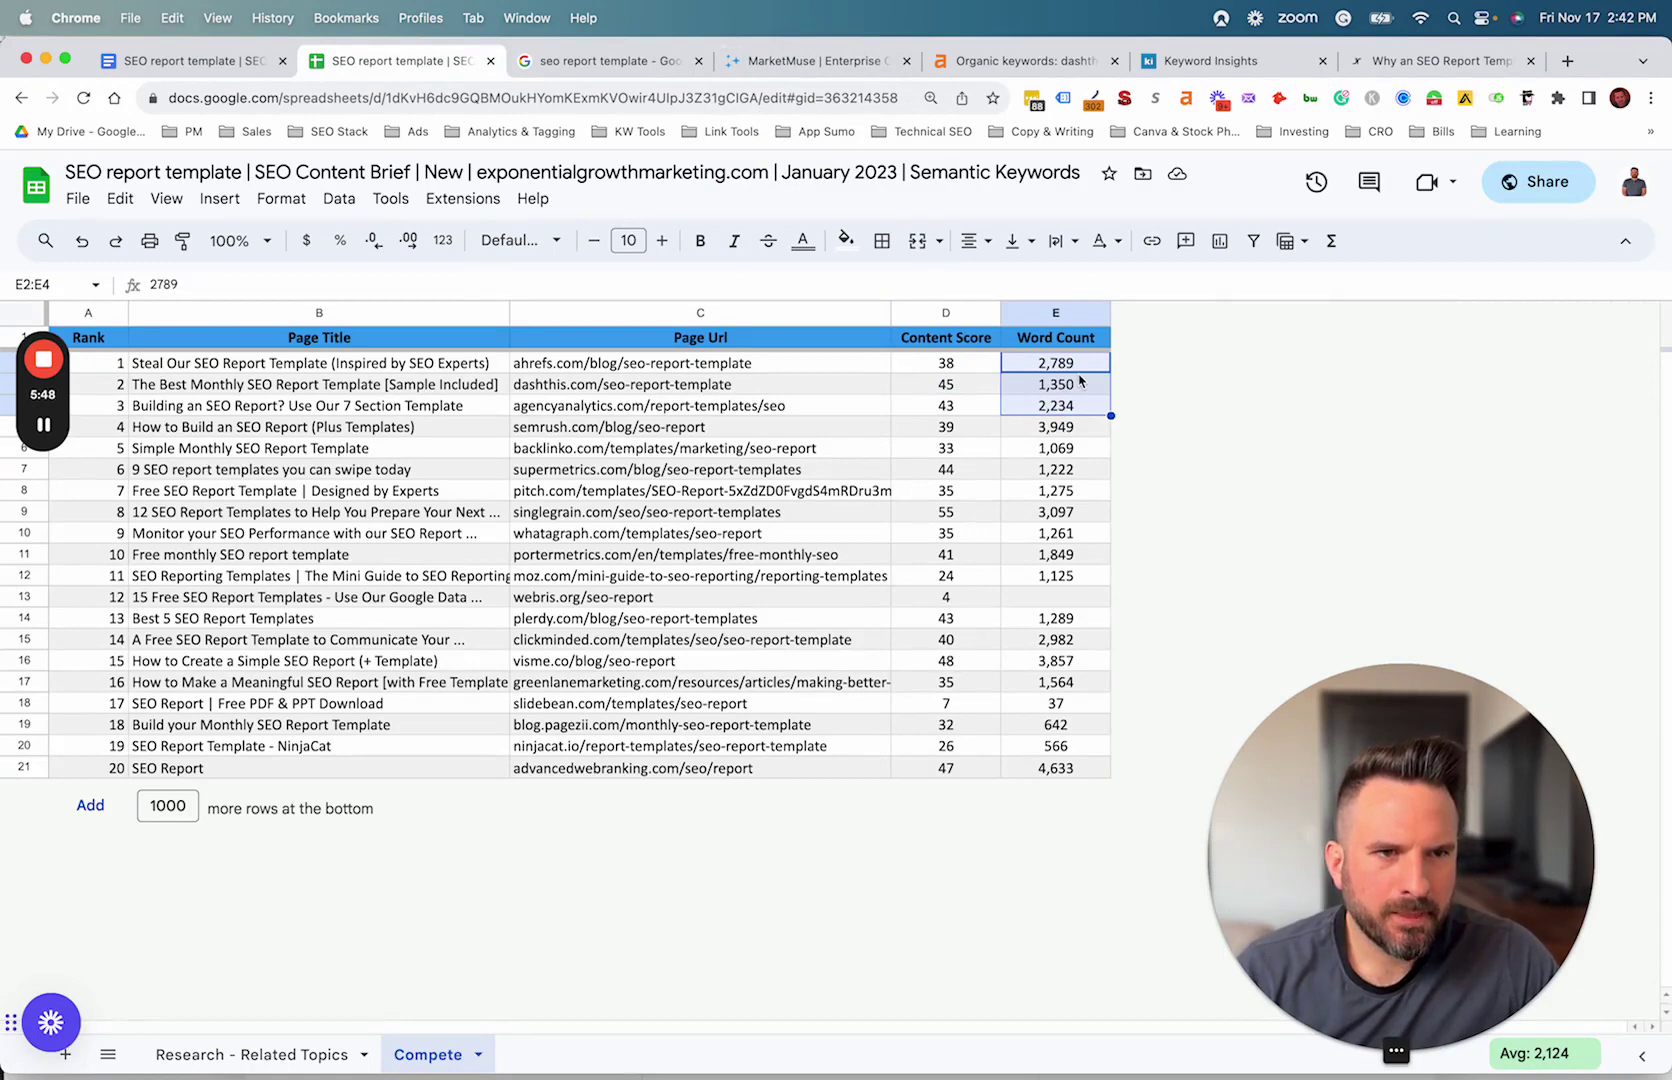
drag(1069, 370, 1056, 448)
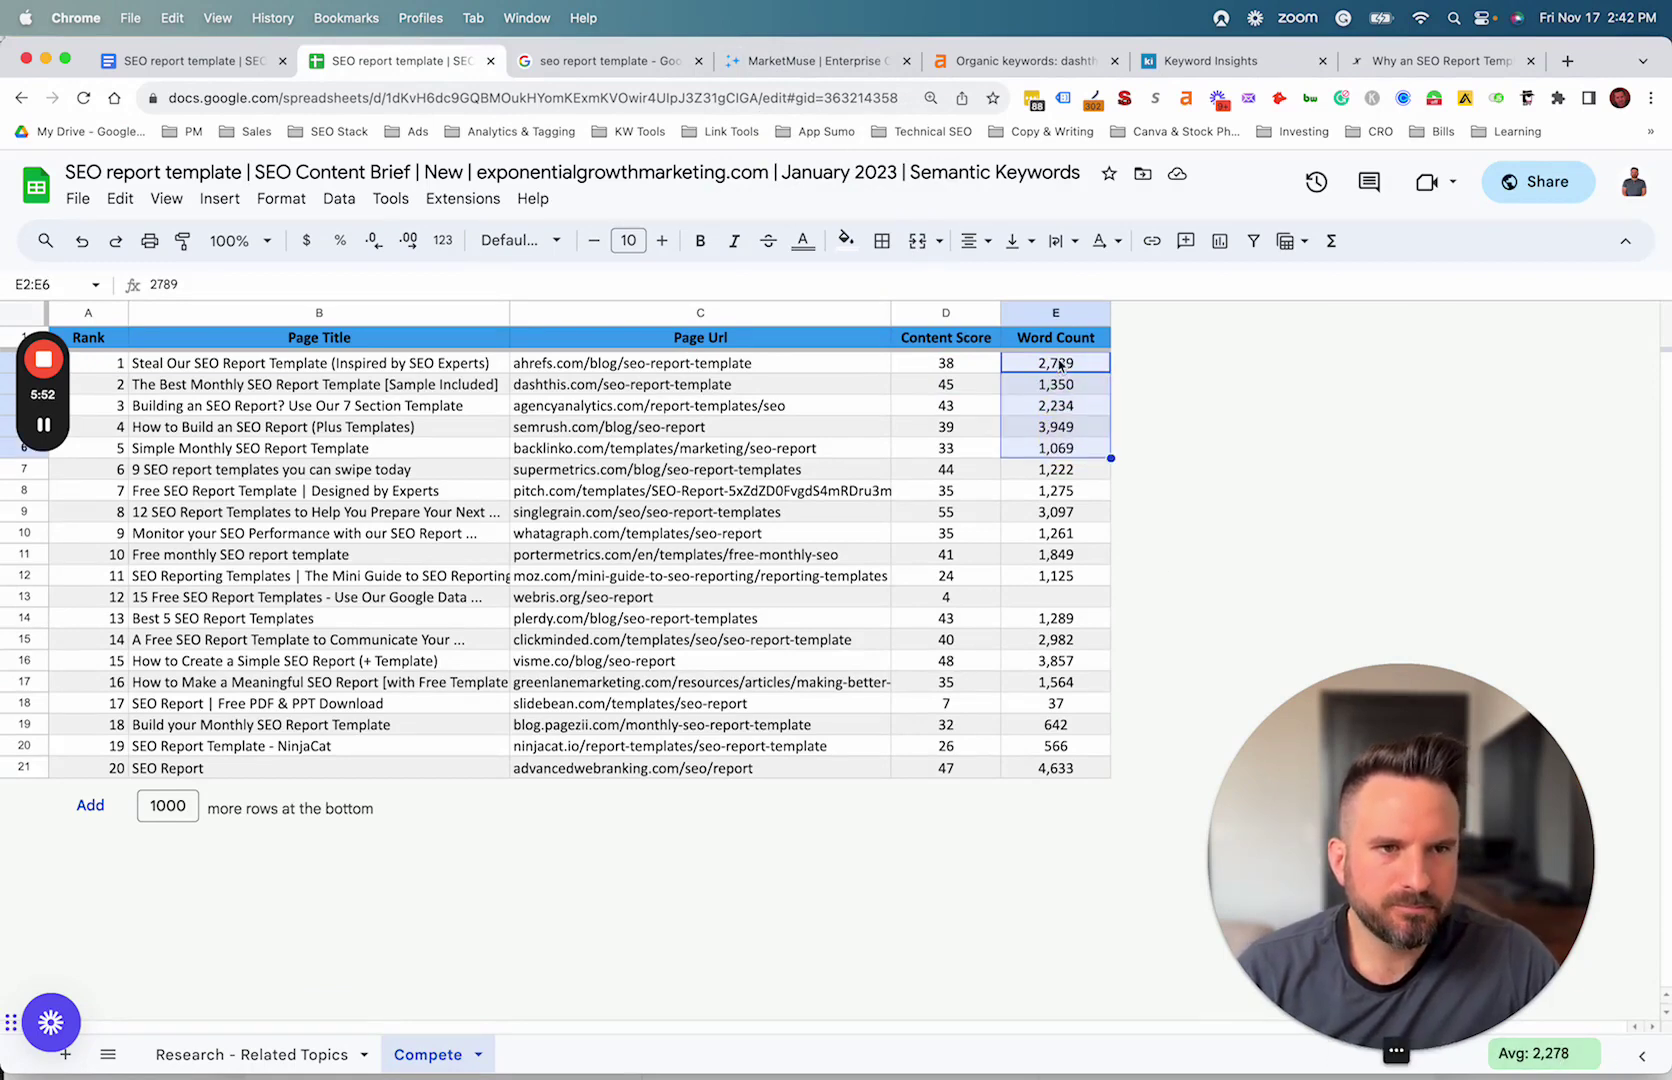
drag(1062, 370, 1060, 556)
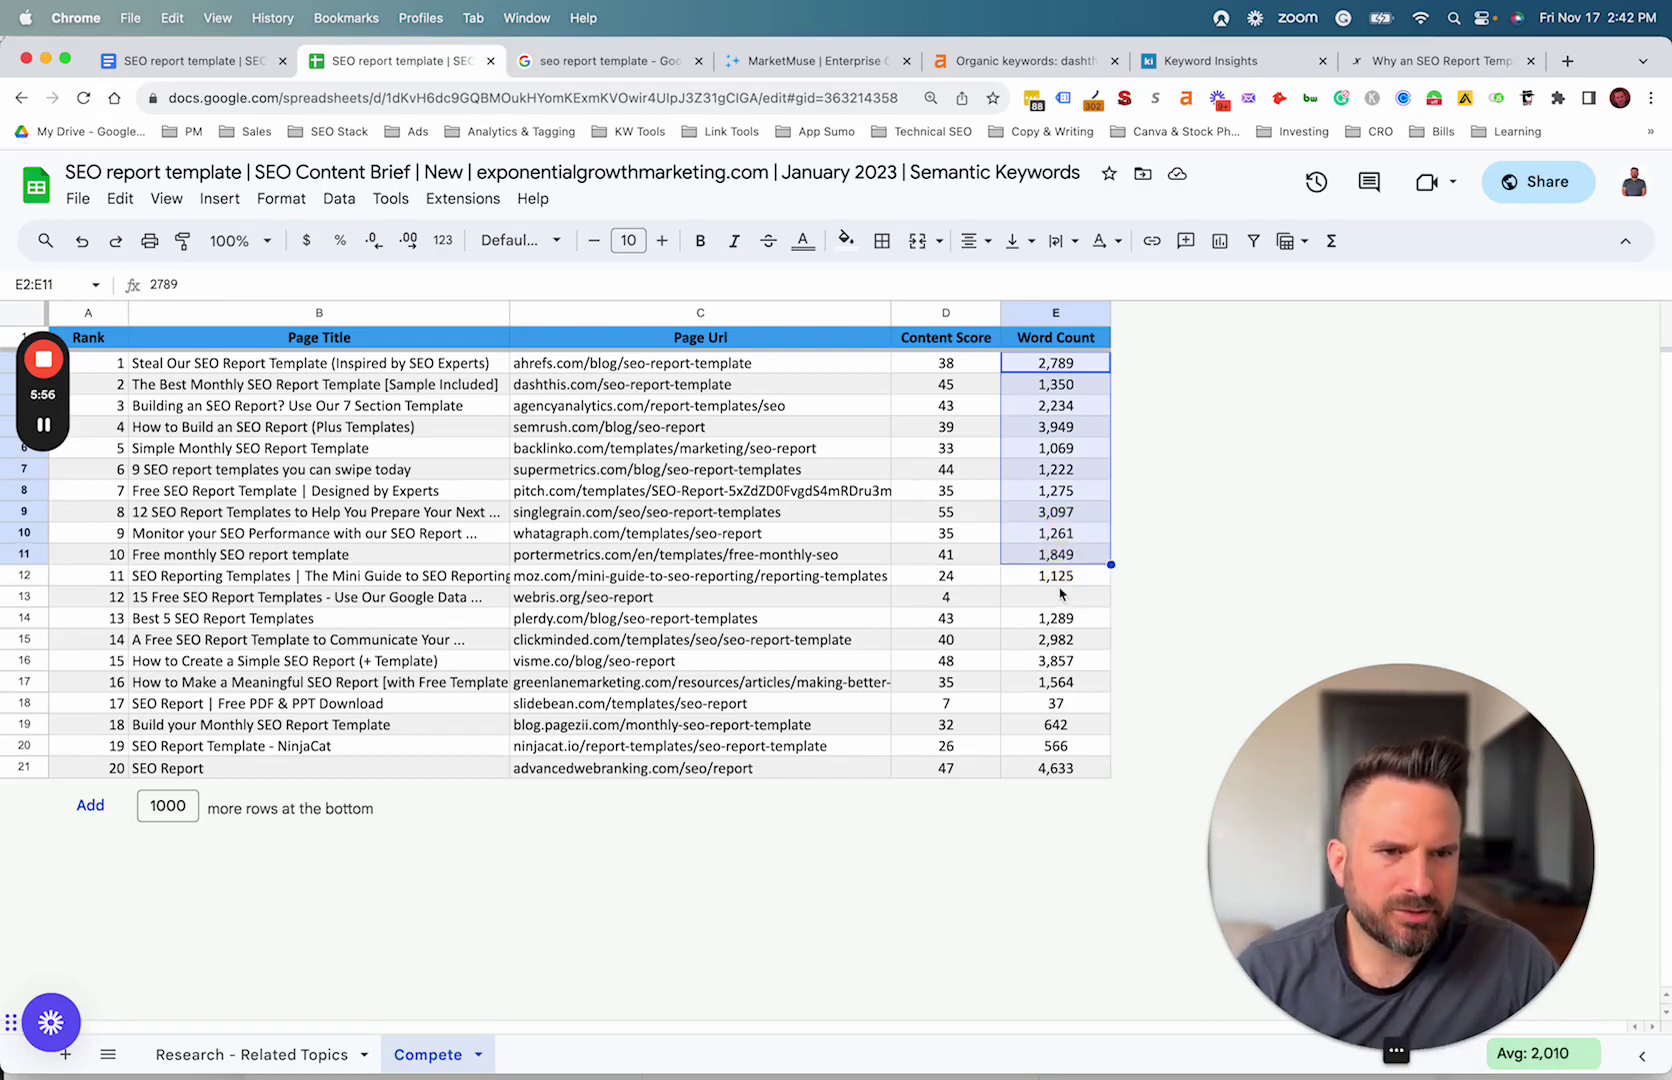
drag(1060, 576, 1058, 769)
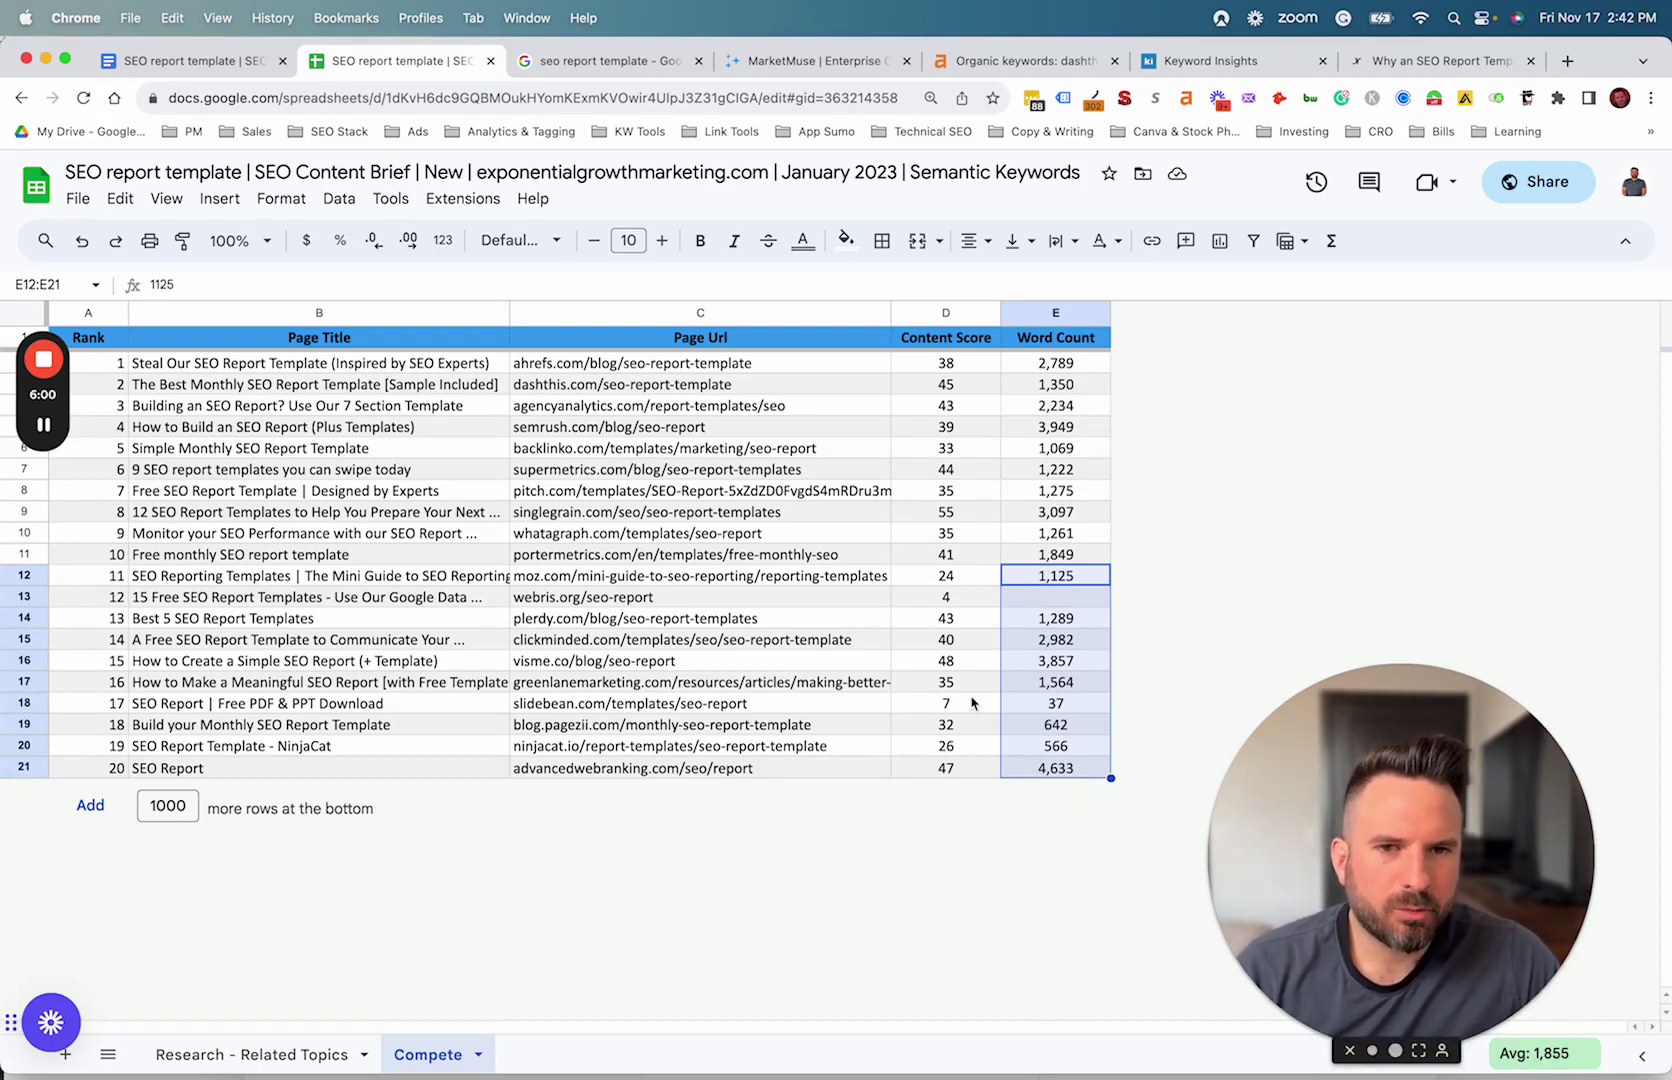
Clear the word count of the slidebean.com page and recheck the average word count for ranks 12 to 20.
click(1044, 709)
key(Delete)
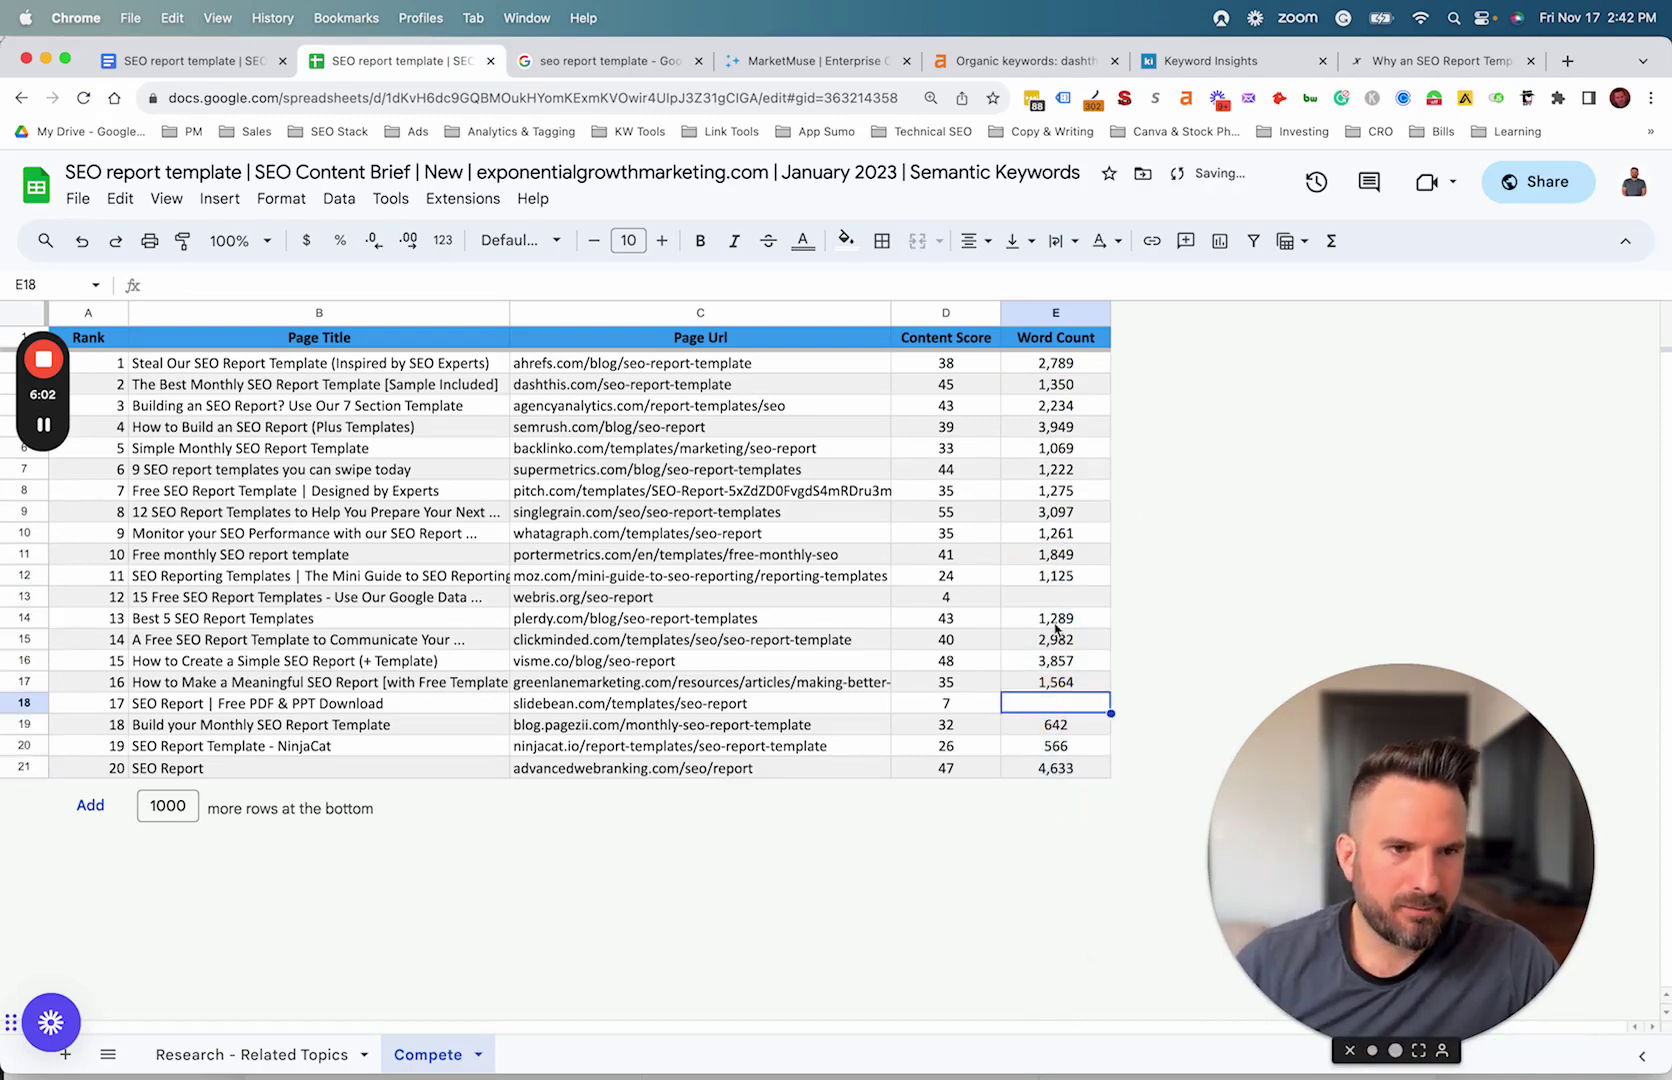
click(1055, 600)
drag(1055, 648, 1056, 881)
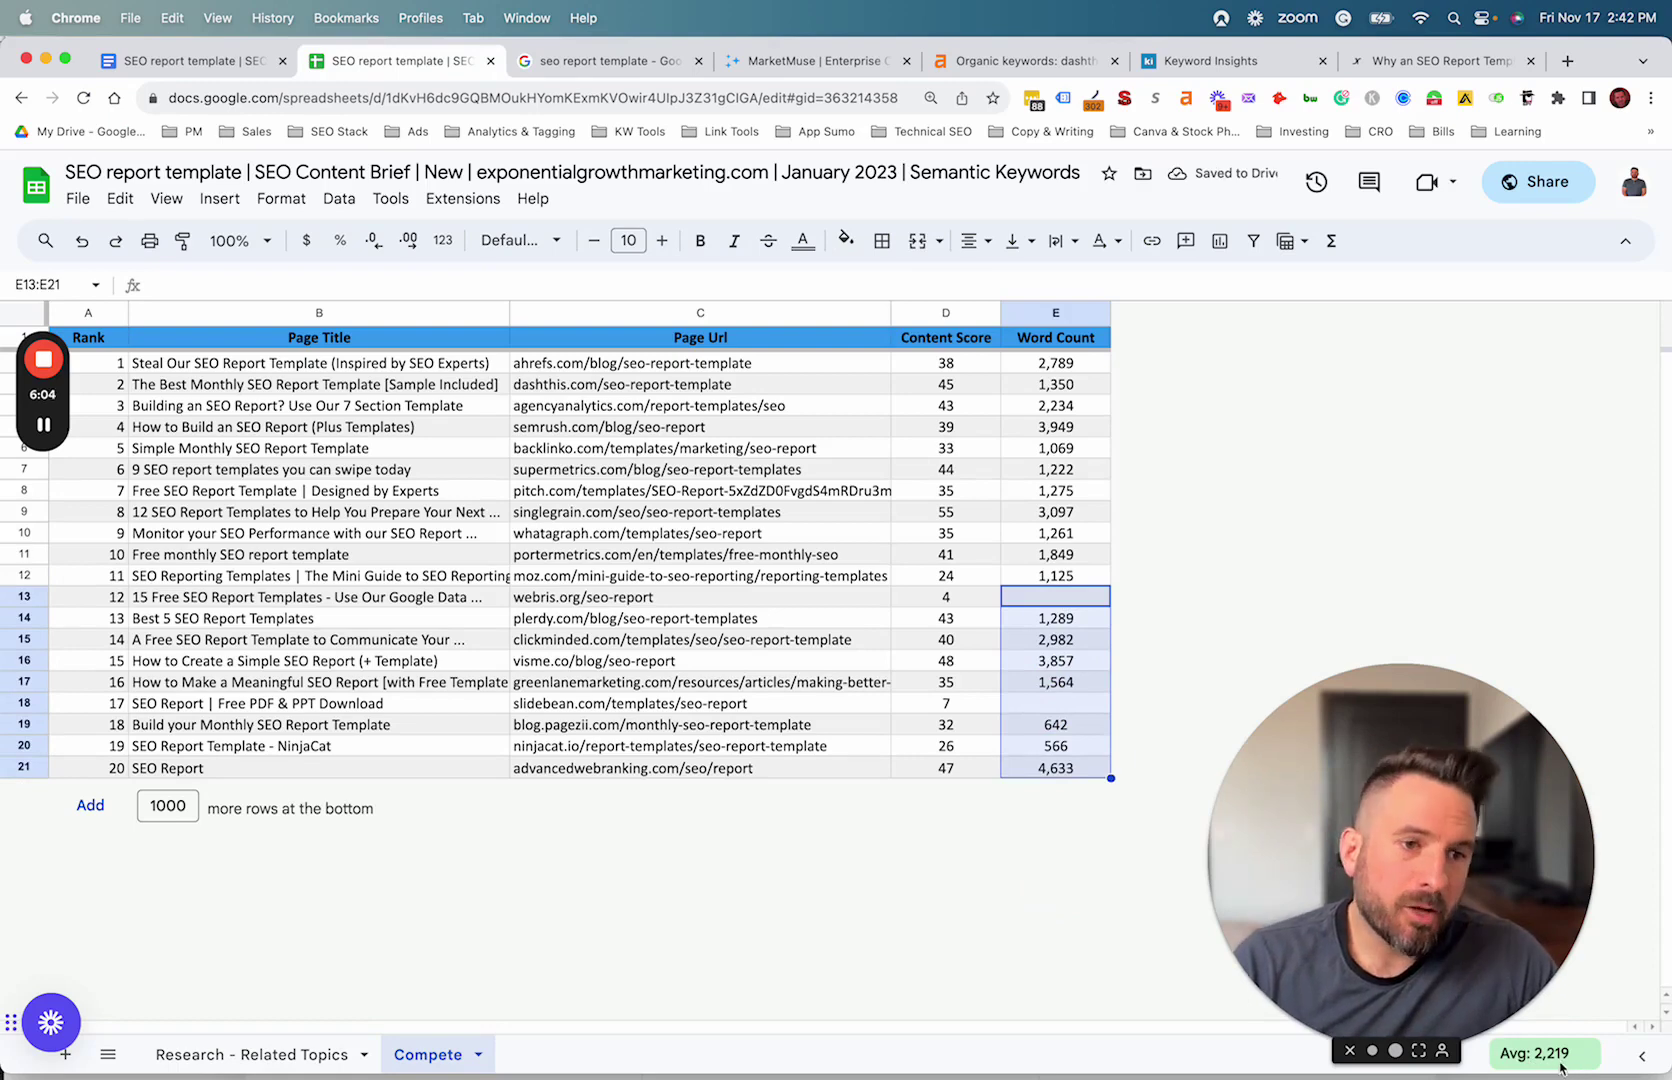
Check the average word count of the top 11 pages and inspect individual word counts in the list.
click(835, 533)
drag(1056, 363, 1058, 574)
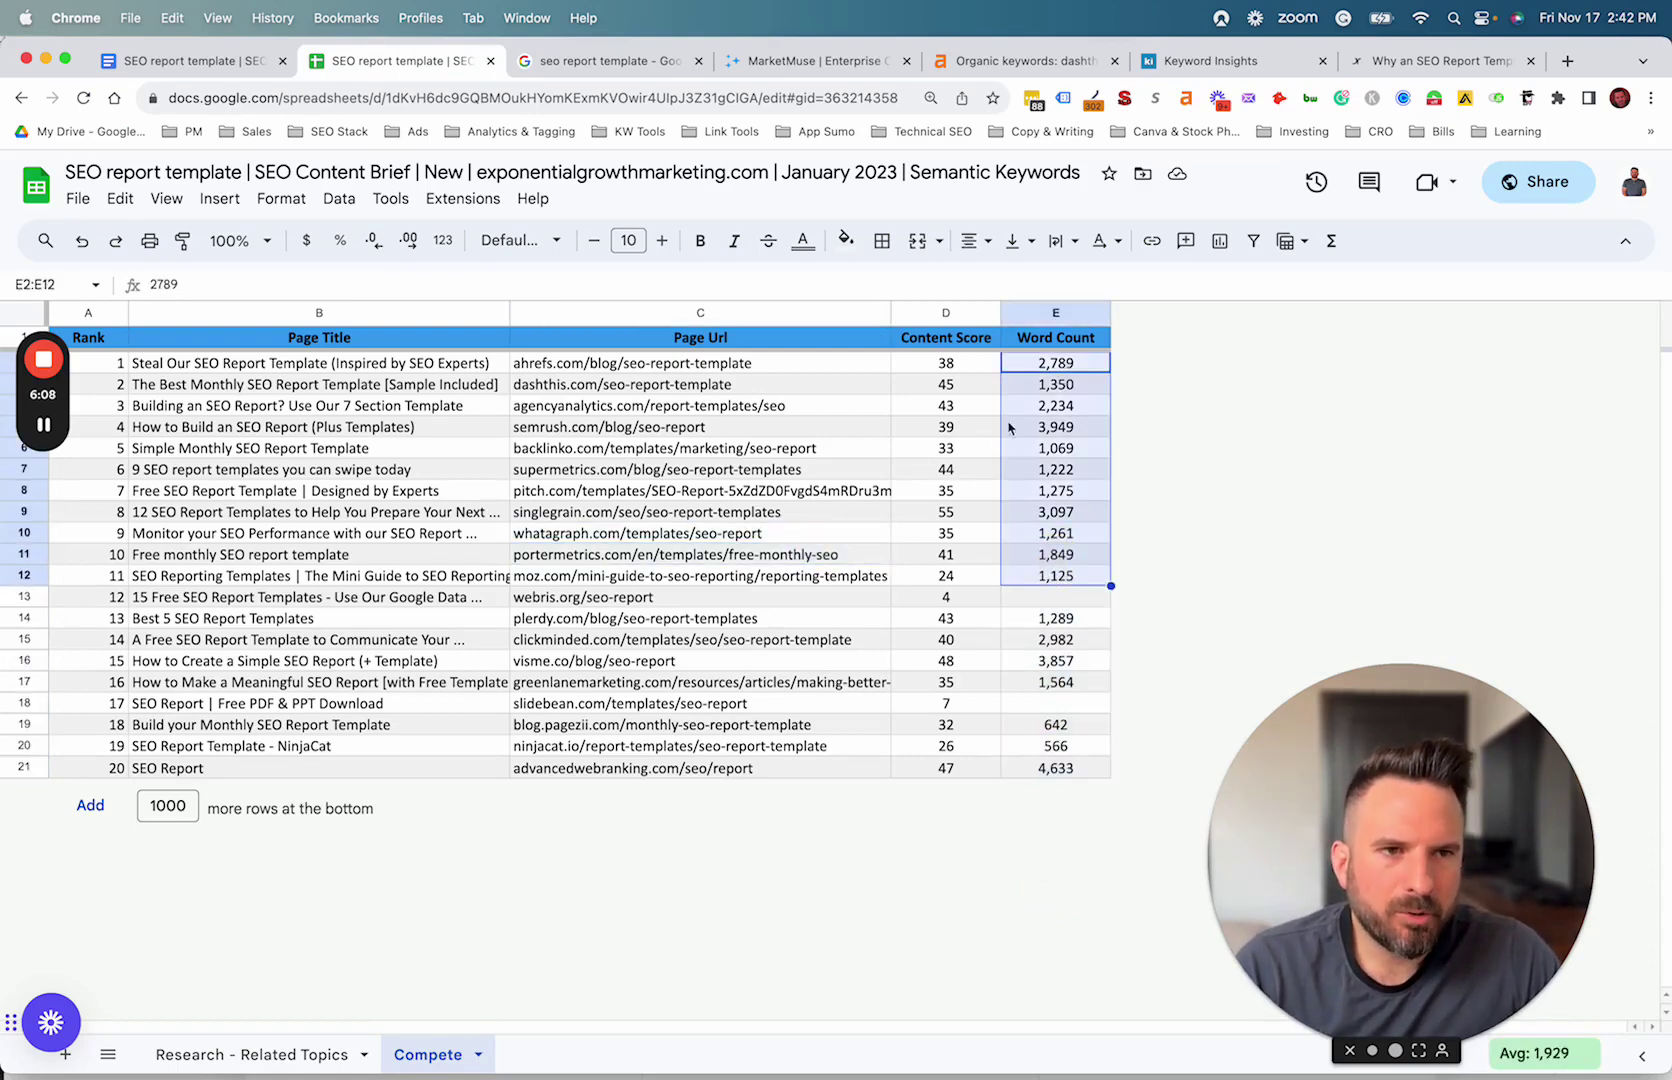
drag(1048, 375, 1056, 488)
click(590, 511)
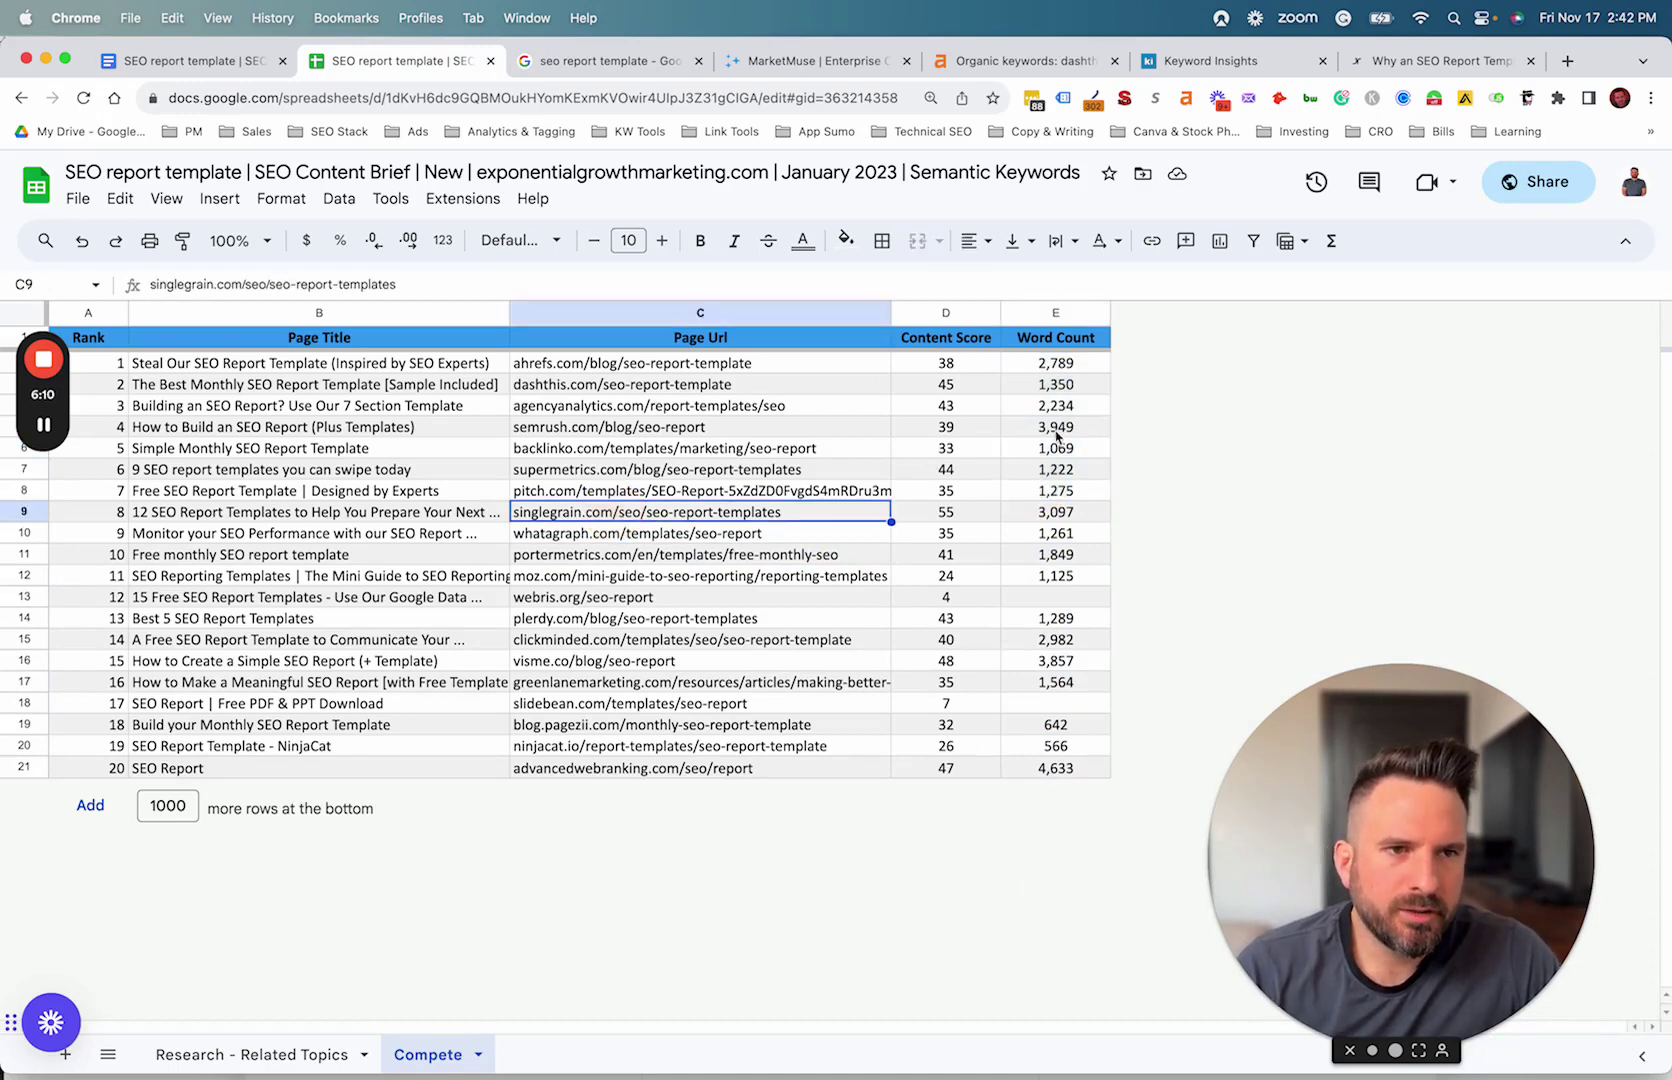
click(1090, 434)
click(1075, 365)
click(1058, 532)
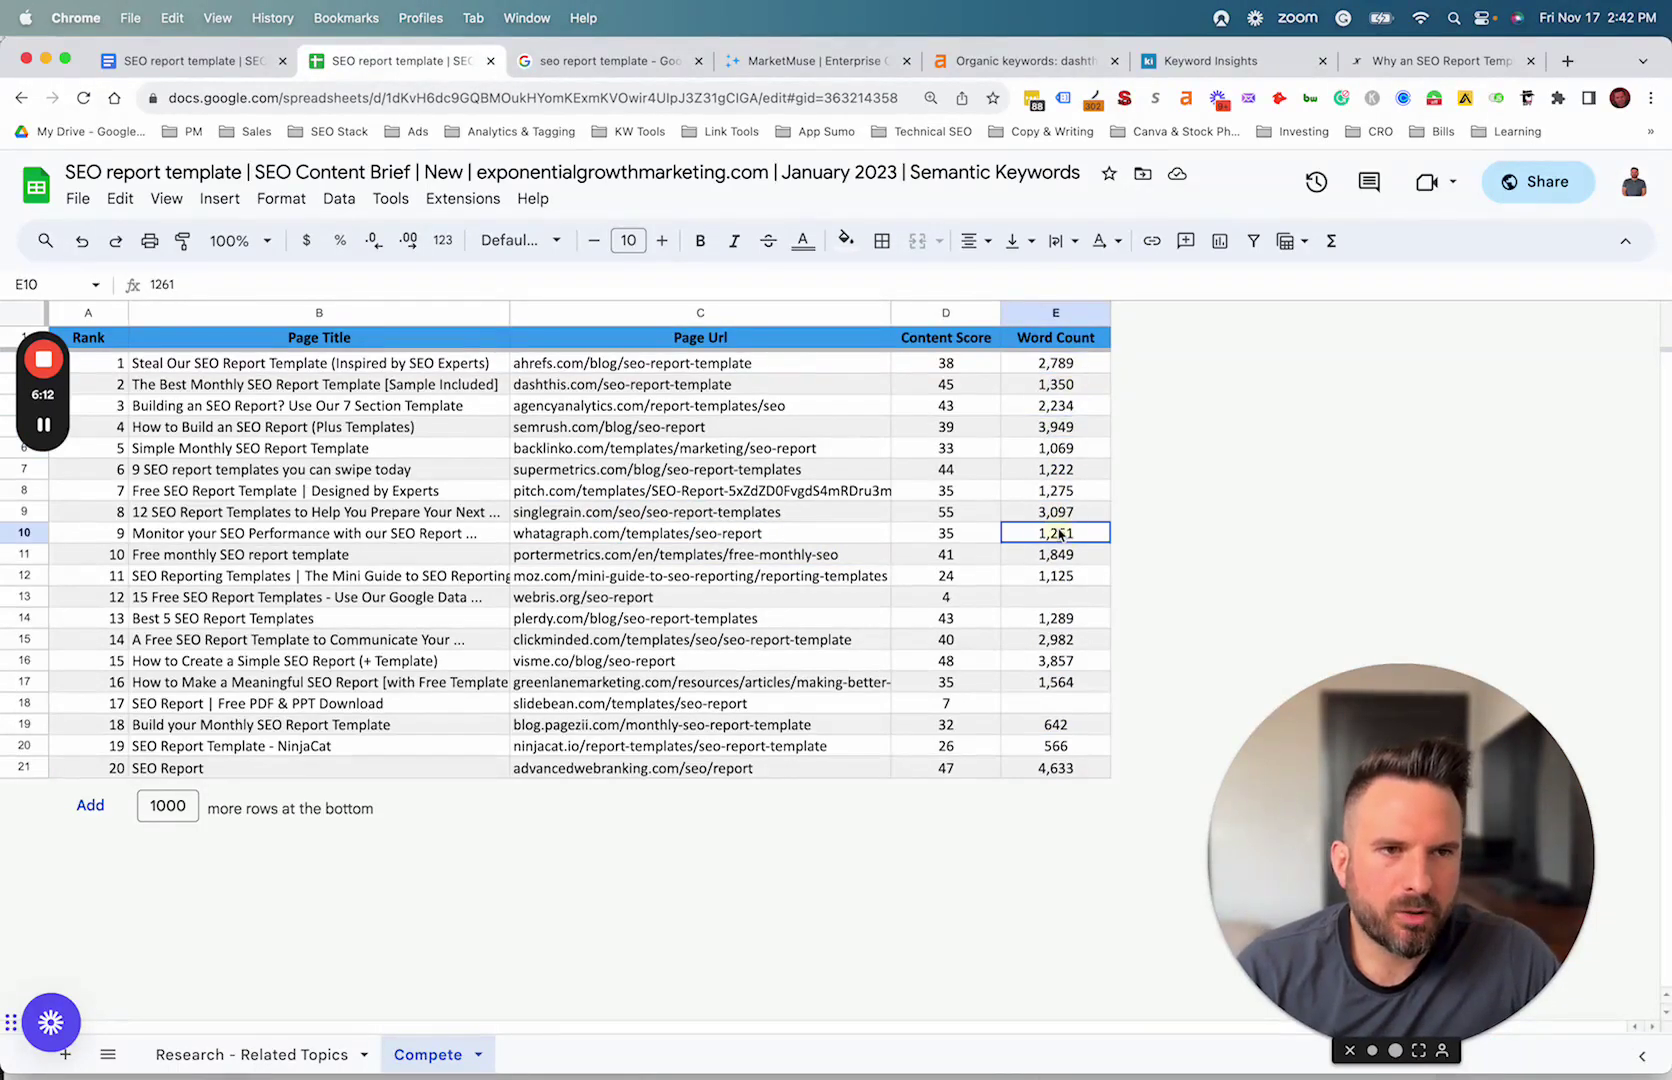
Review the competitors' content scores, highlighting the column's values and stepping down to the semrush page's score.
drag(940, 362, 929, 862)
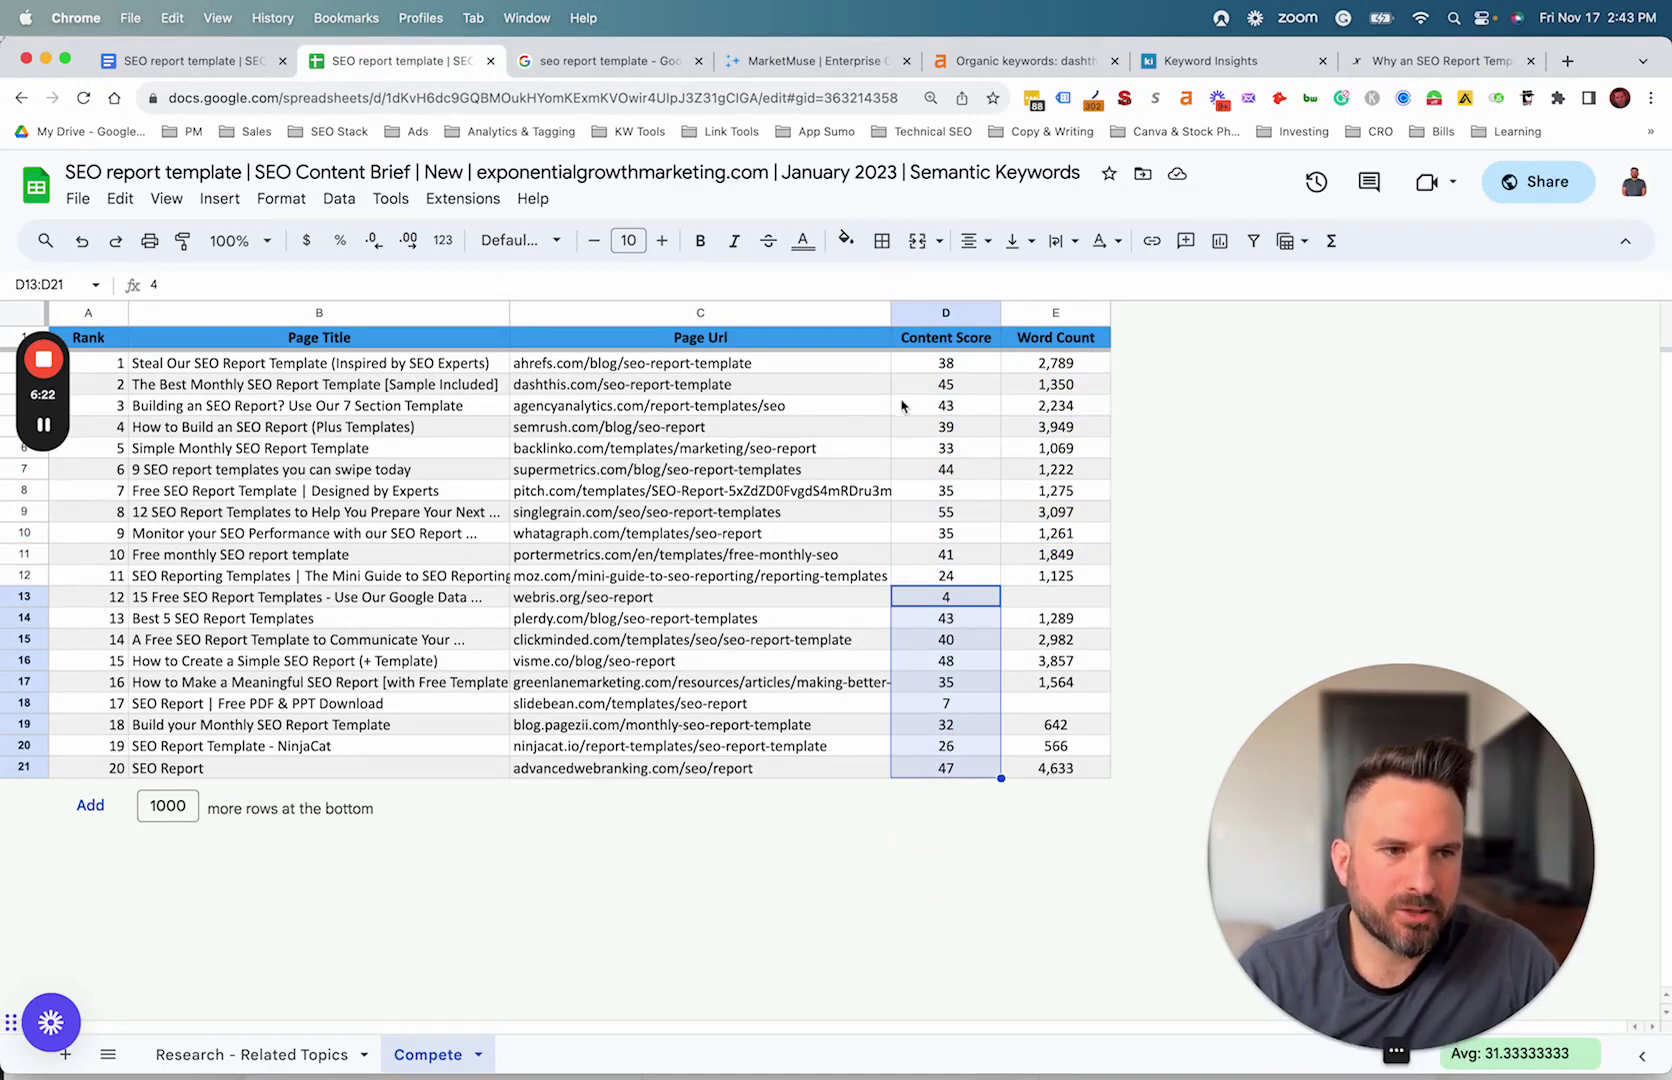
click(806, 489)
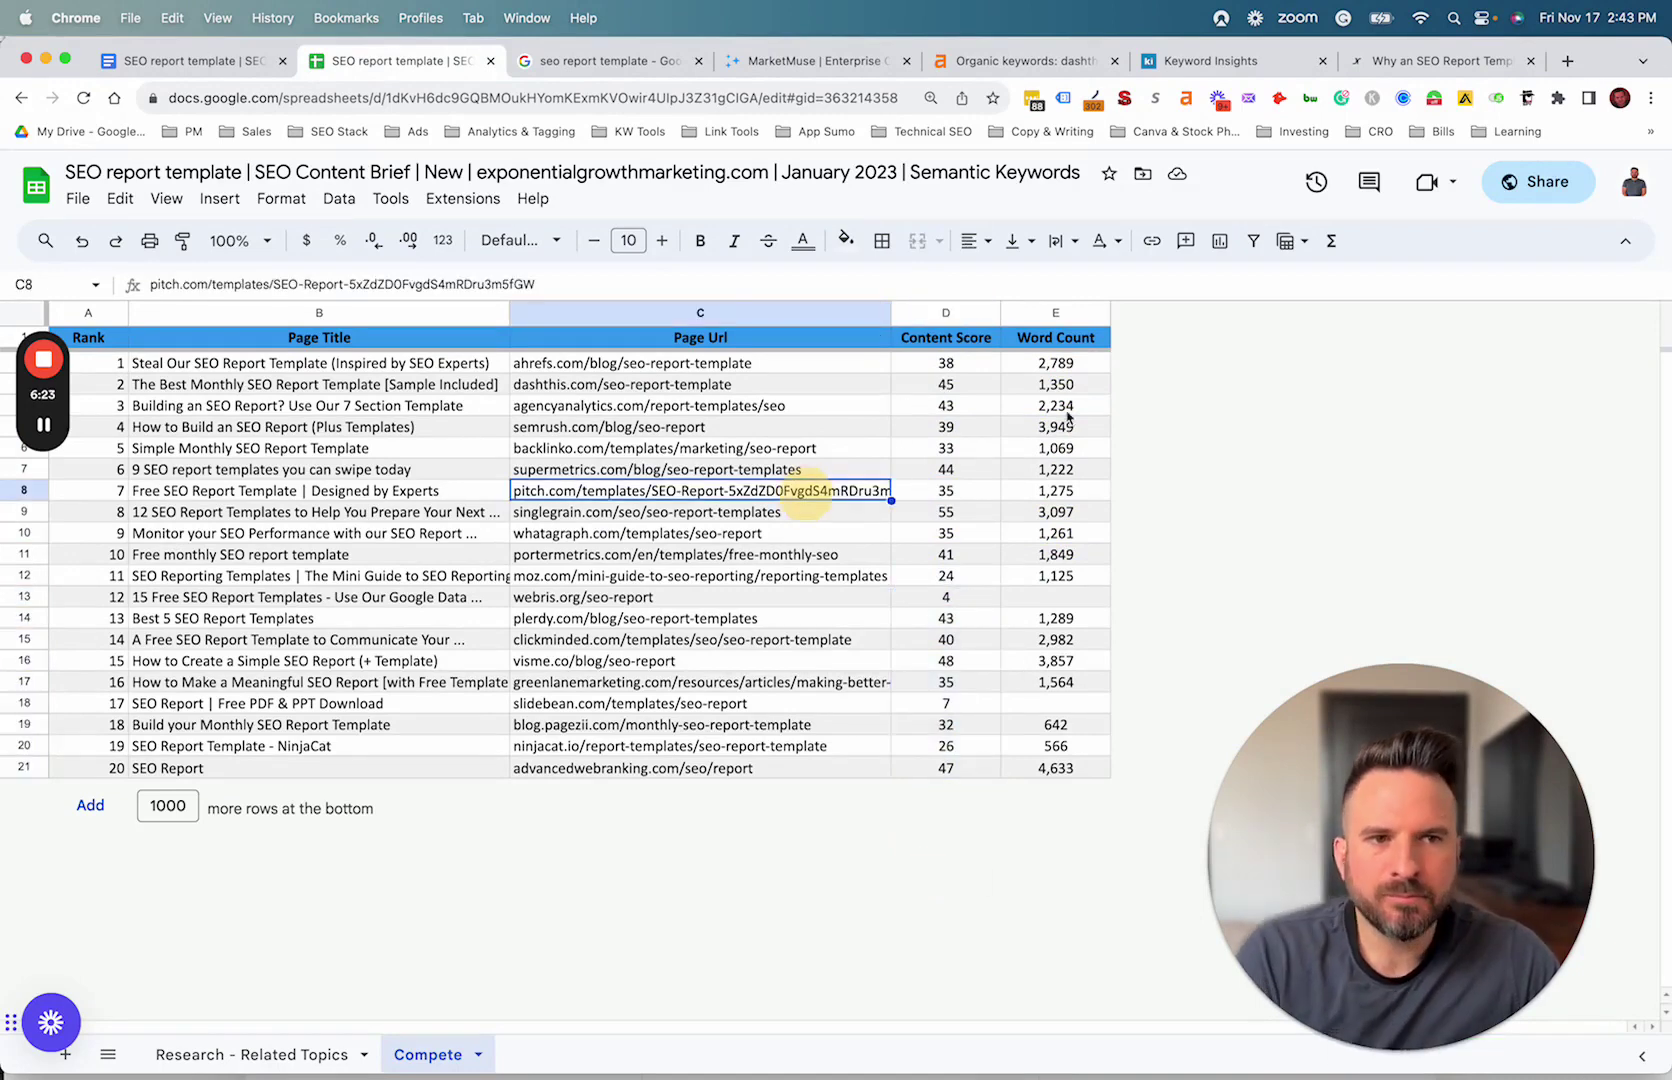
click(967, 338)
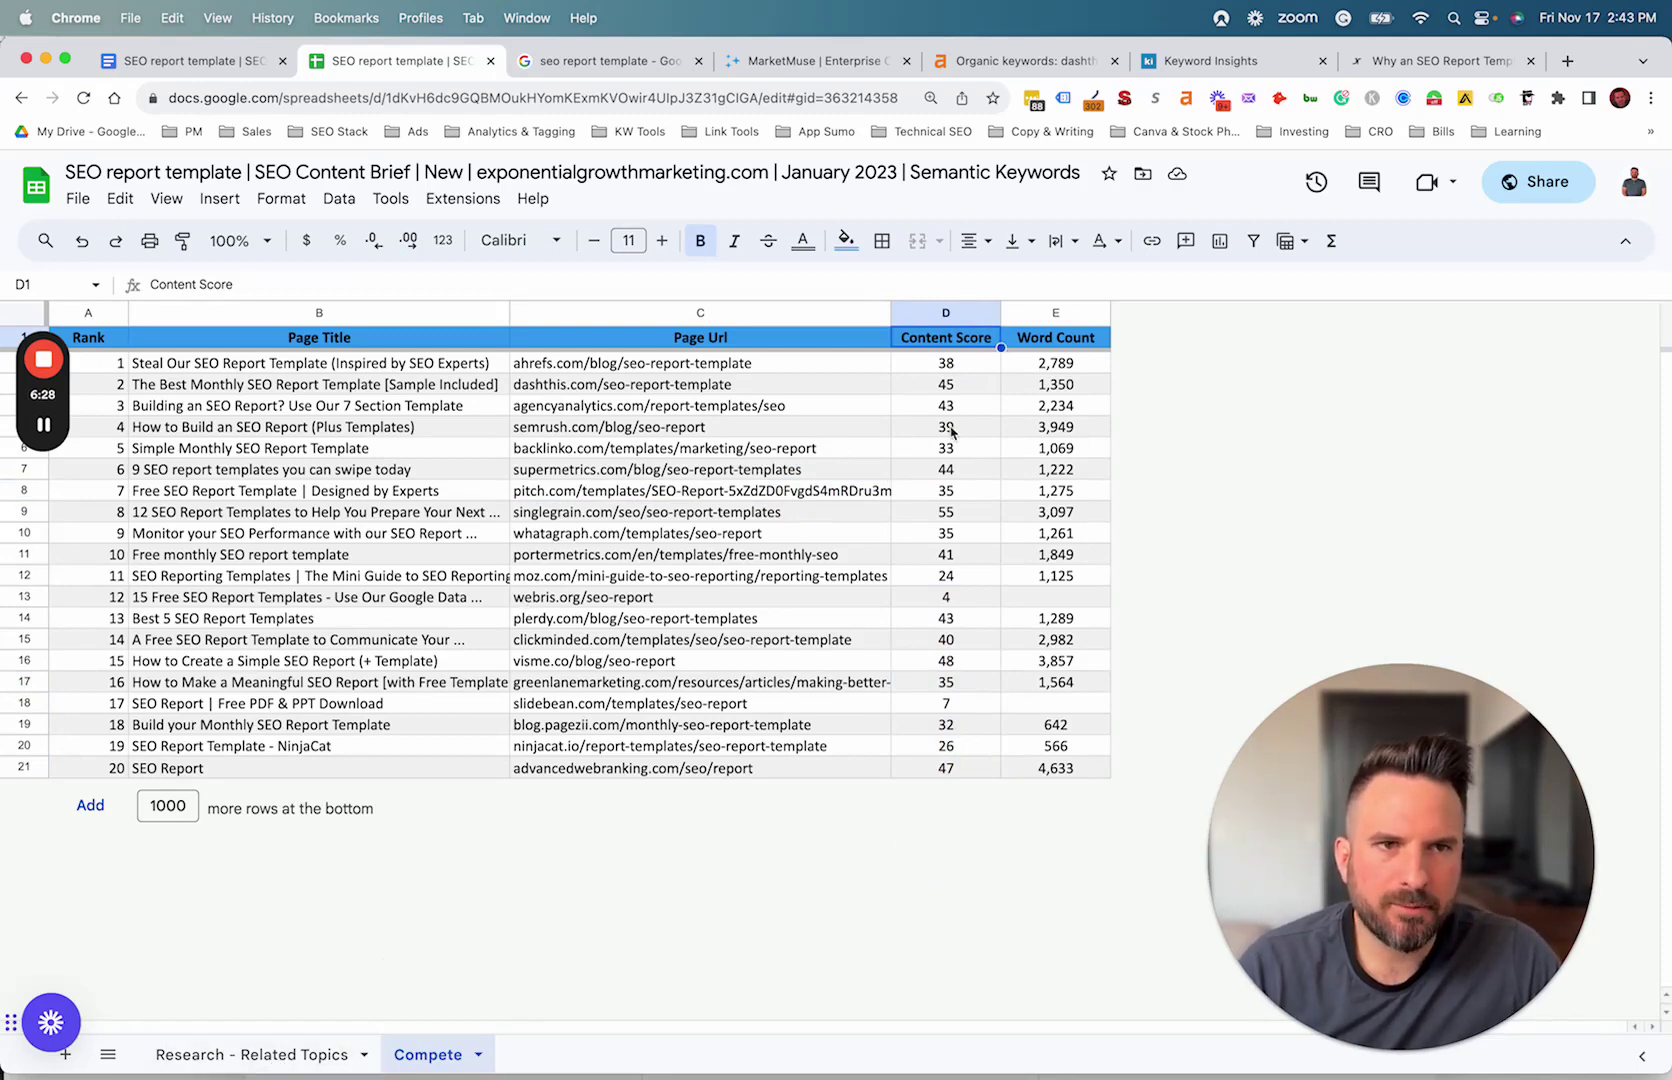
key(Down)
key(Down)
key(Down)
key(Down)
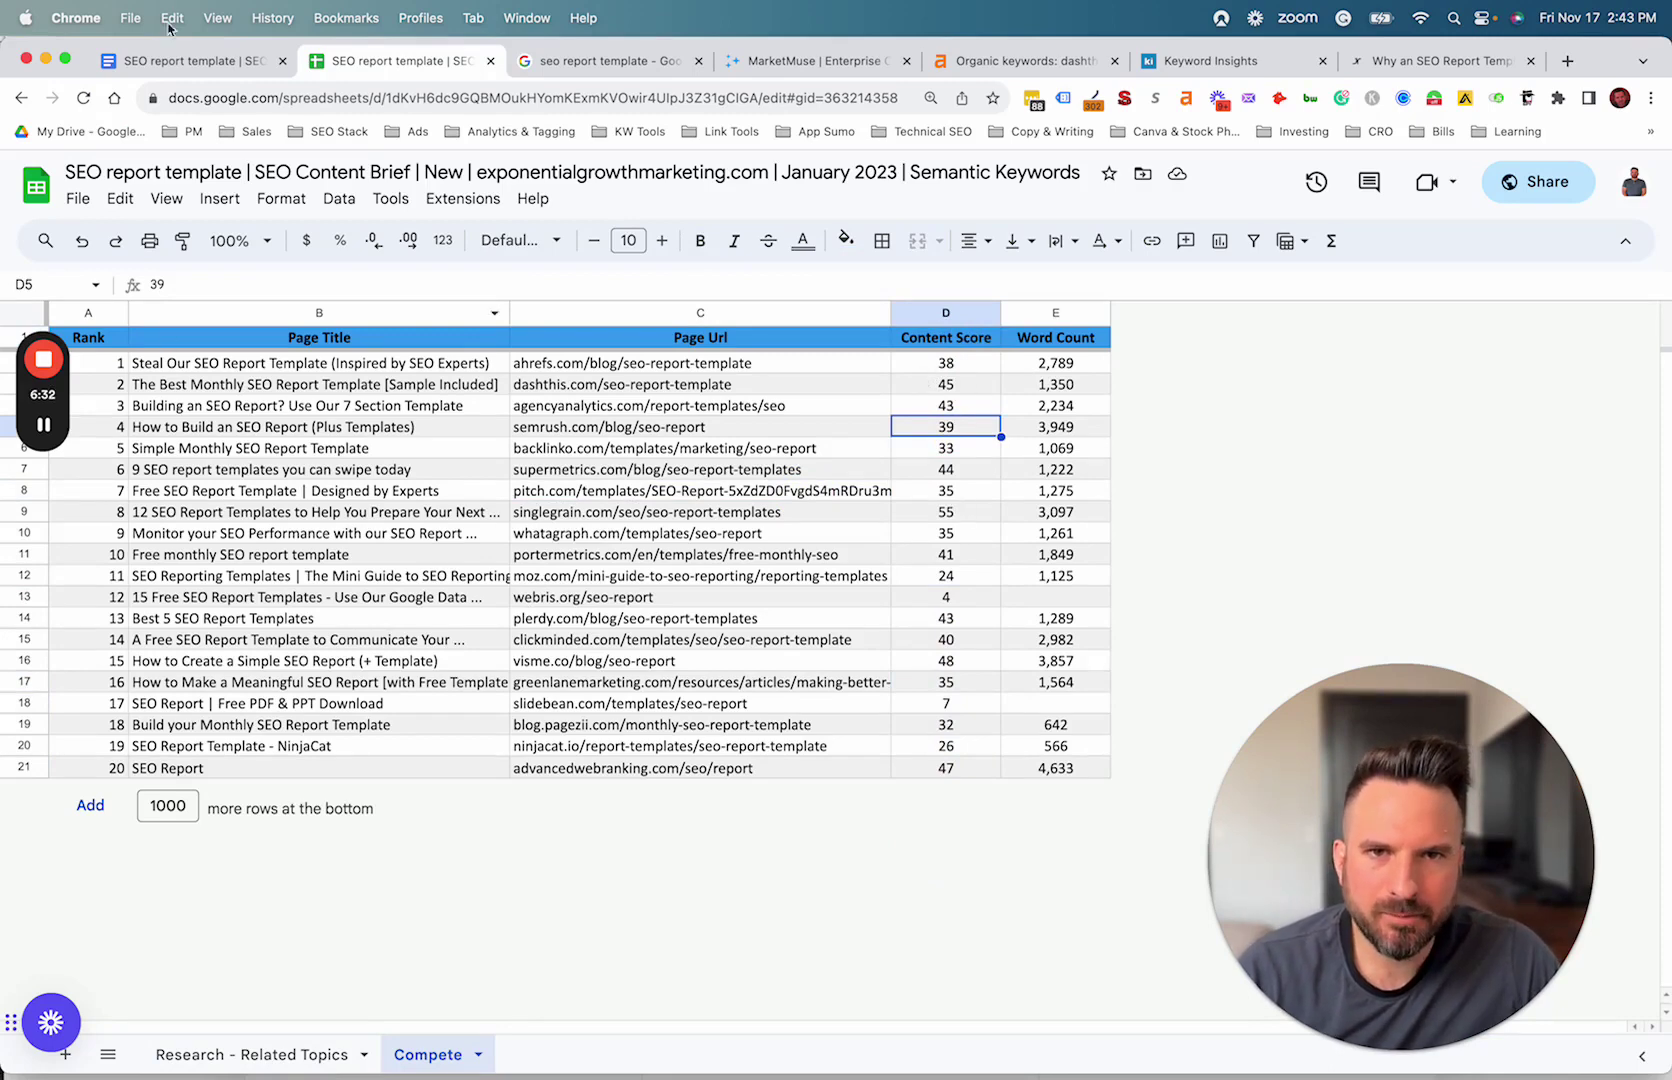
Return to the content brief document and highlight the blog URL slug for review.
click(180, 61)
scroll(860, 611, down, 5)
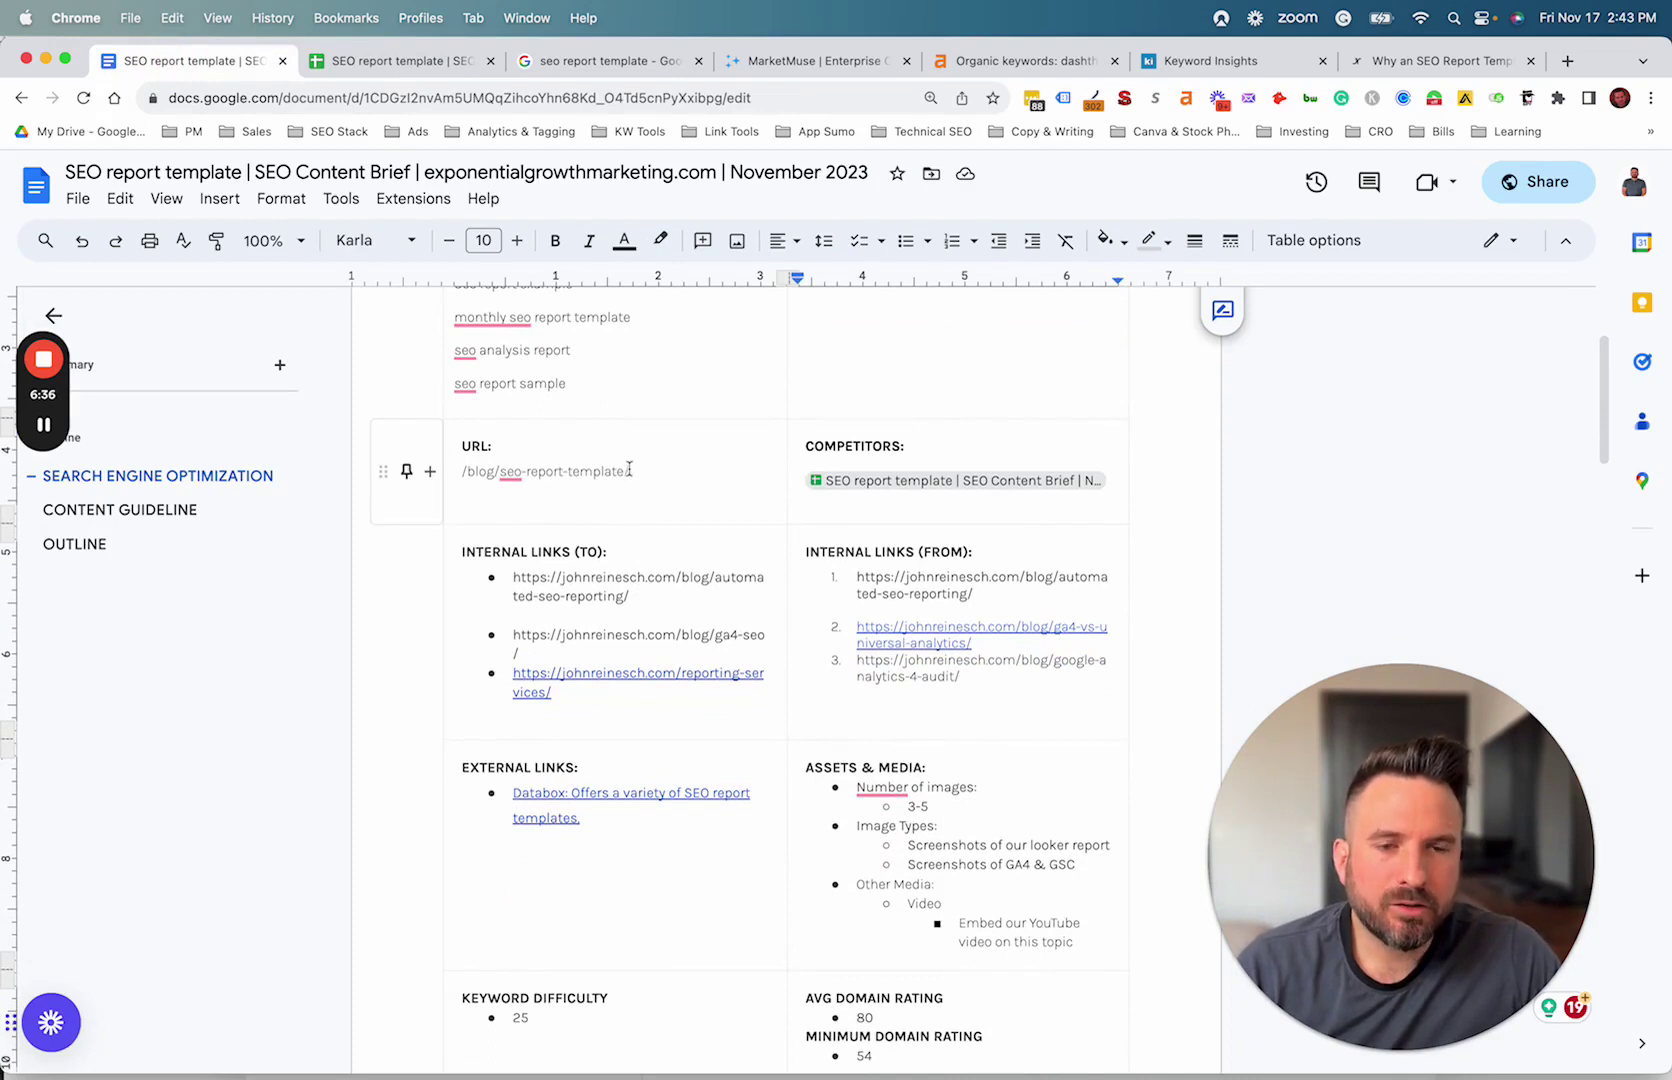
drag(670, 471, 499, 471)
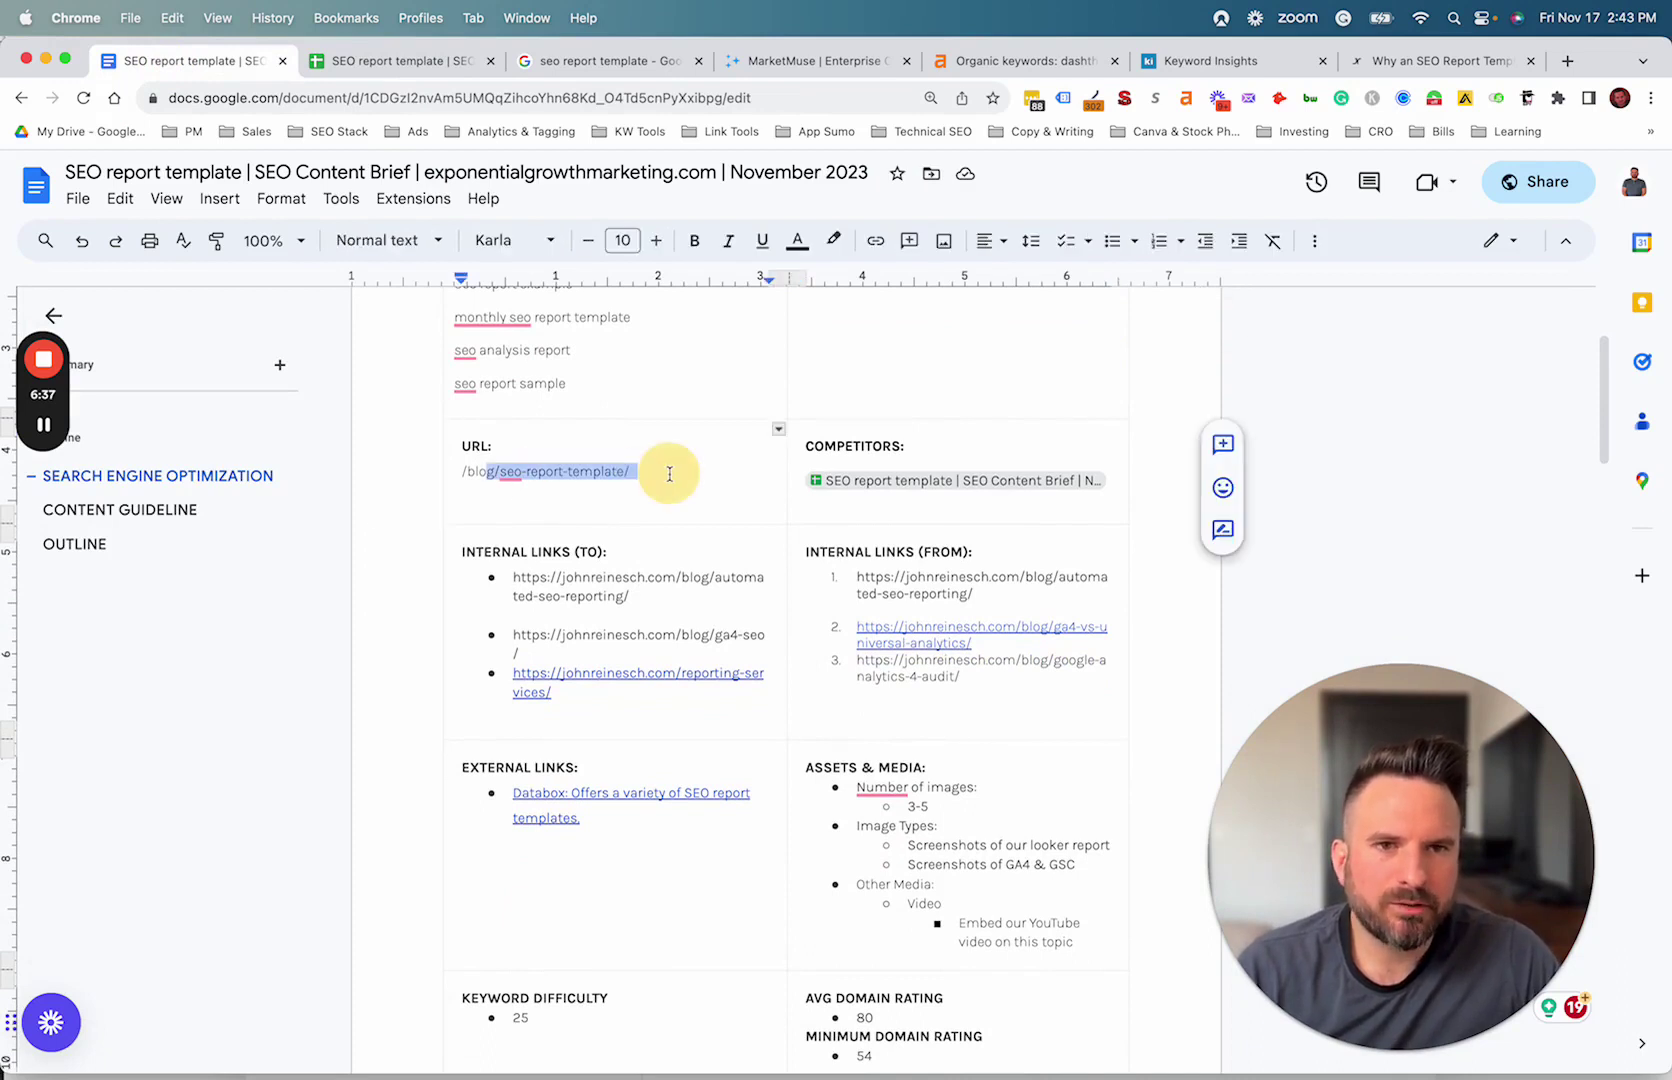
Clear the URL highlight and review the brief's internal link, external link and assets sections.
click(530, 471)
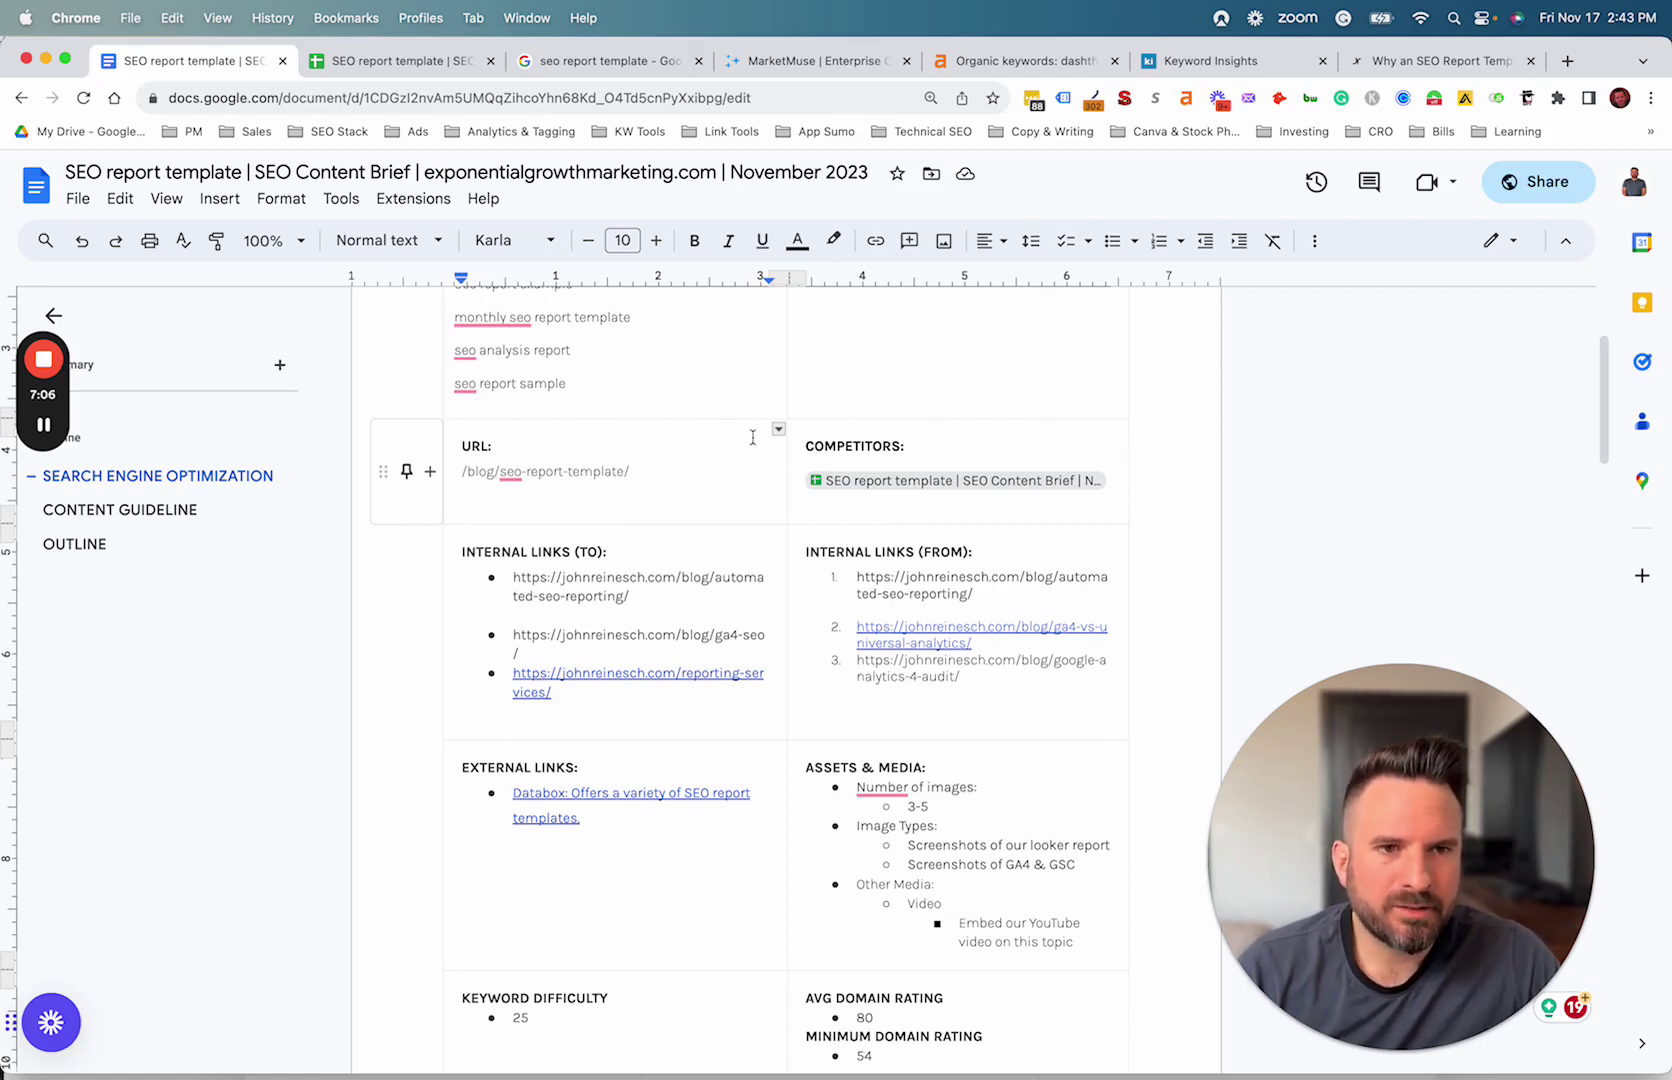
scroll(919, 580, down, 3)
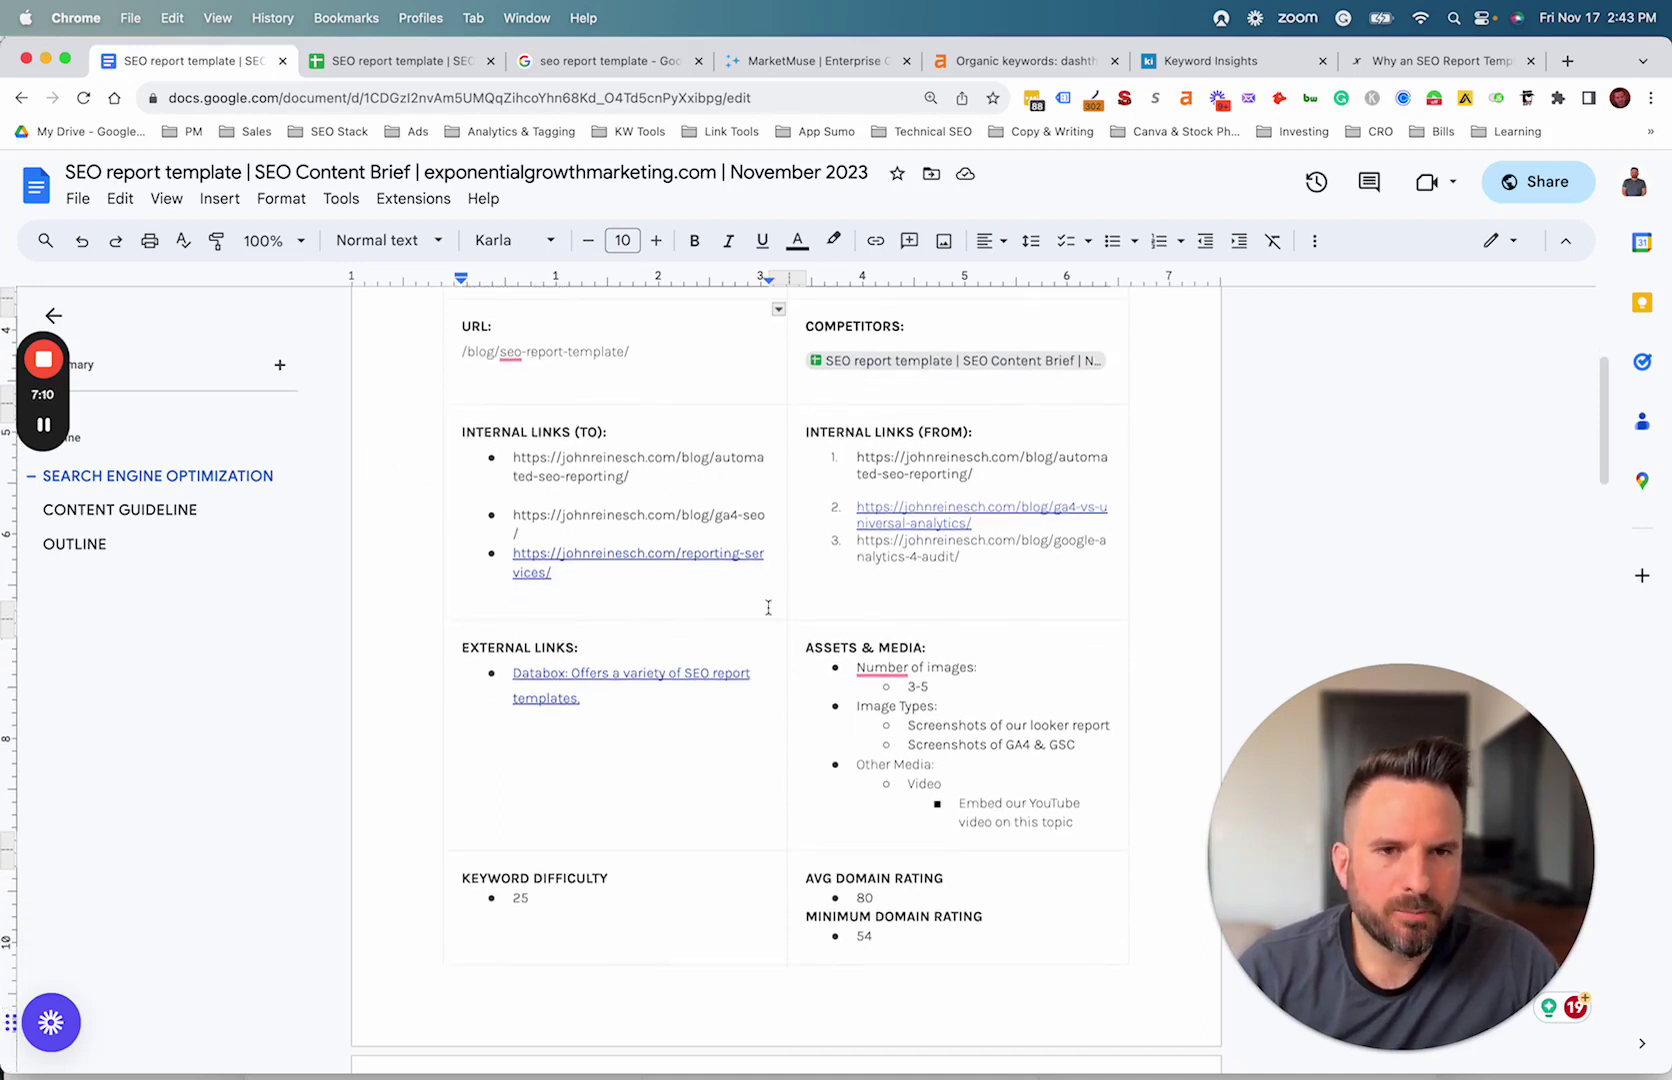
scroll(826, 479, down, 2)
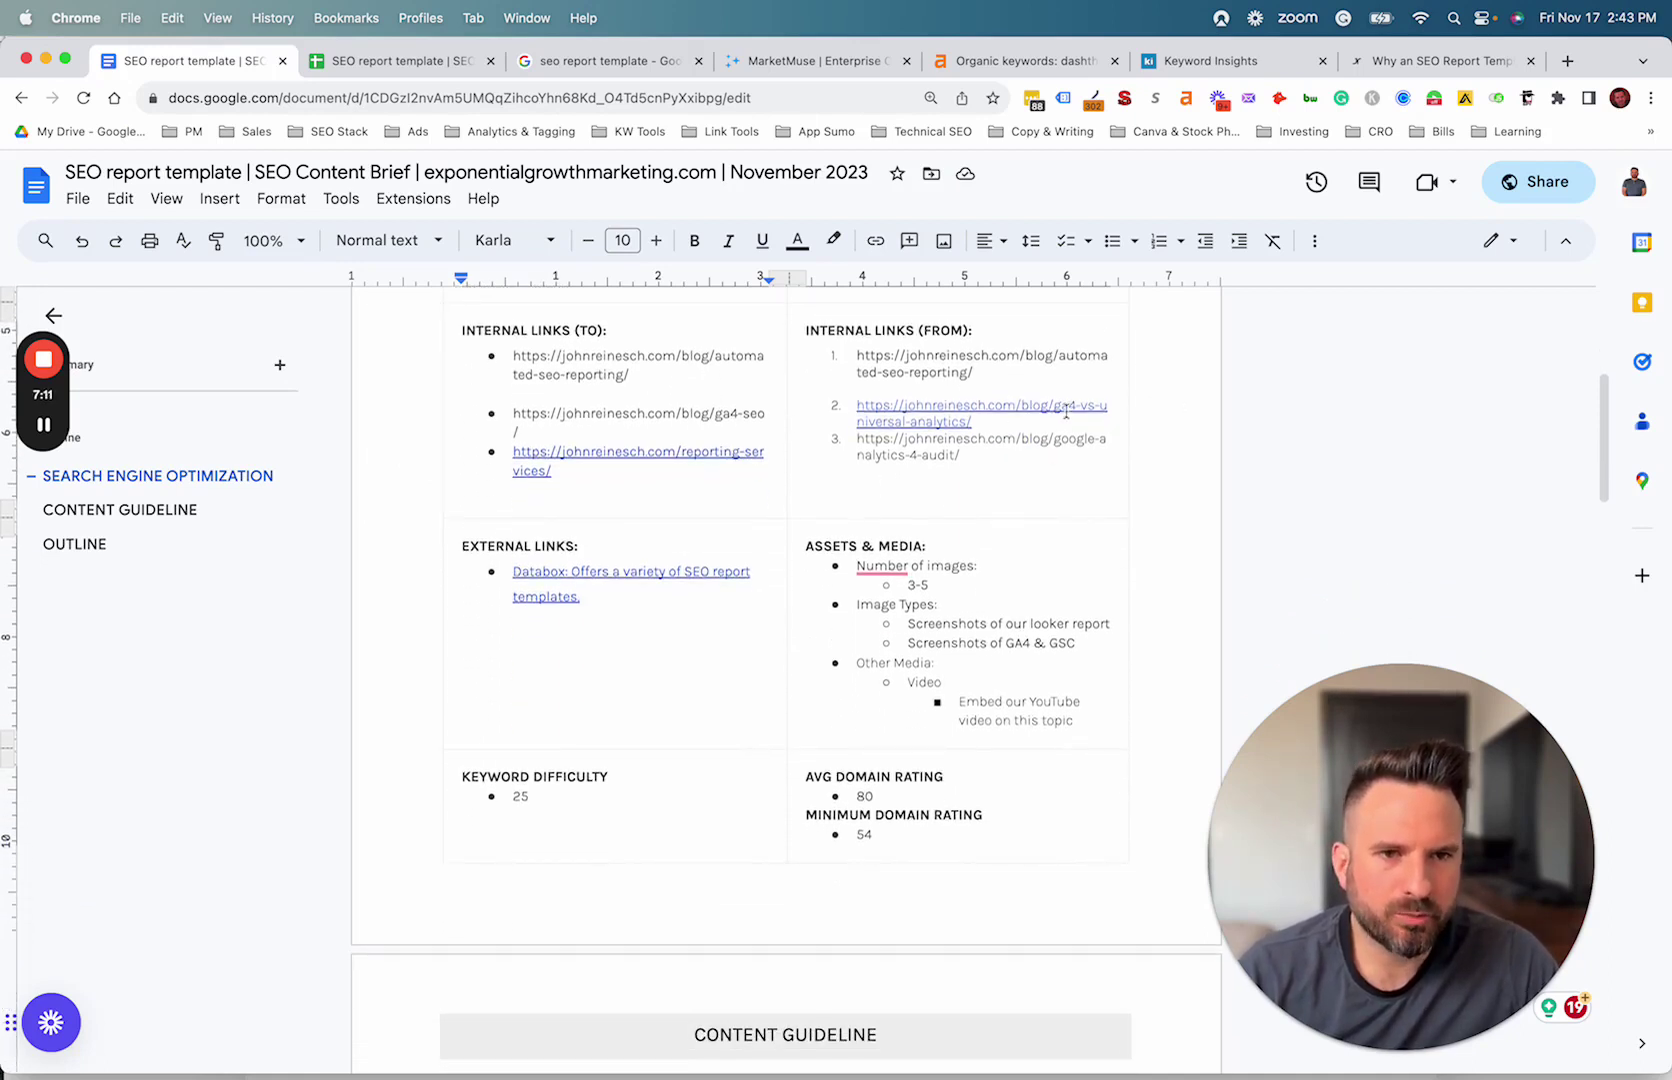
scroll(581, 467, down, 2)
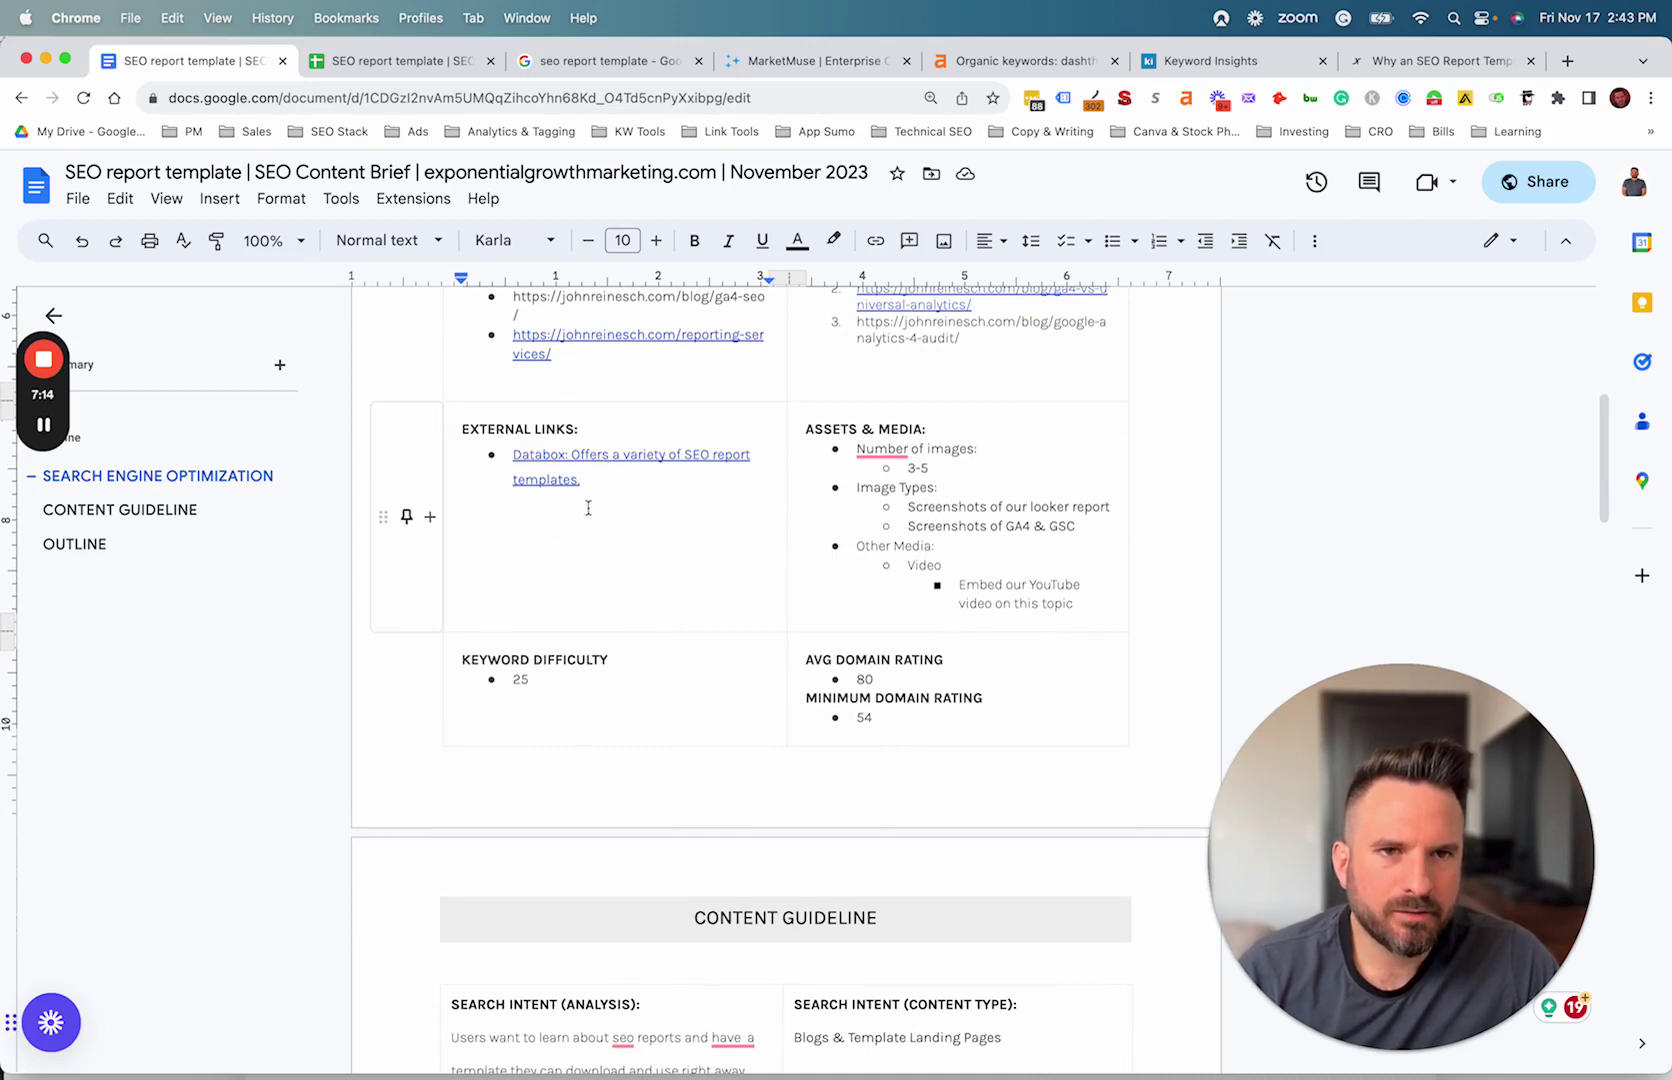
scroll(826, 466, down, 2)
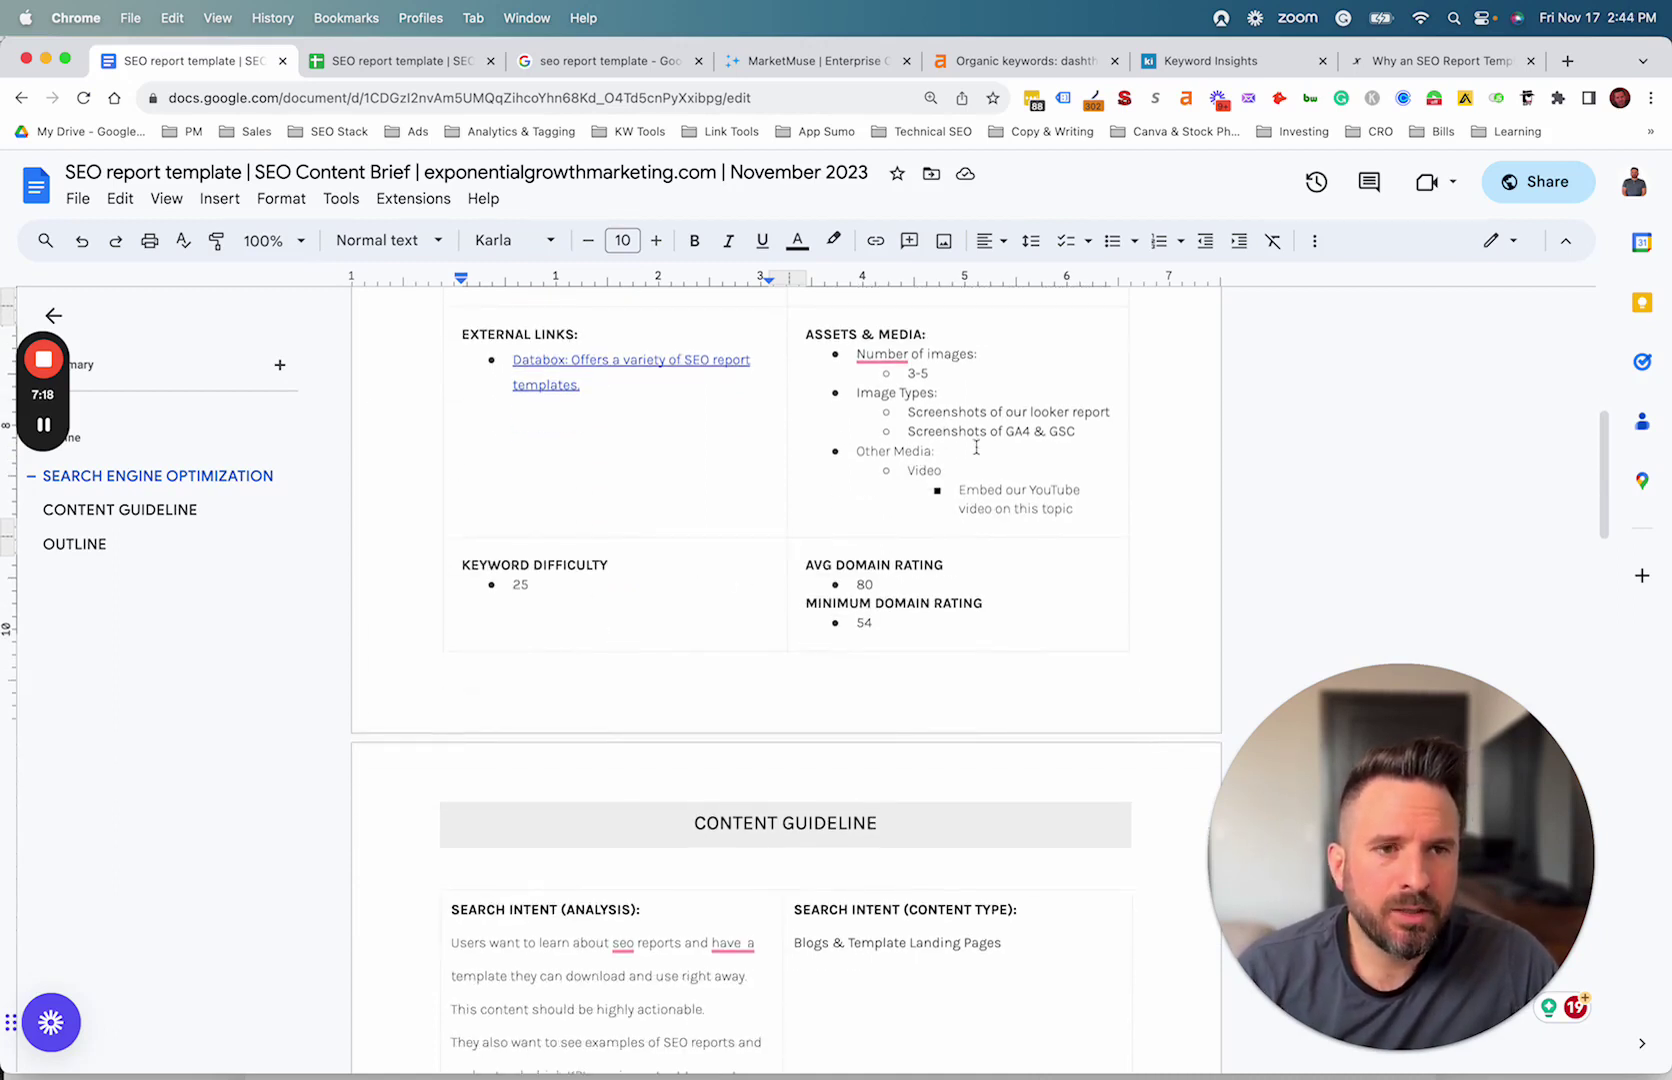
Highlight the screenshot image types and the YouTube video embed note under Assets & Media for review.
drag(902, 414, 1108, 433)
click(1043, 432)
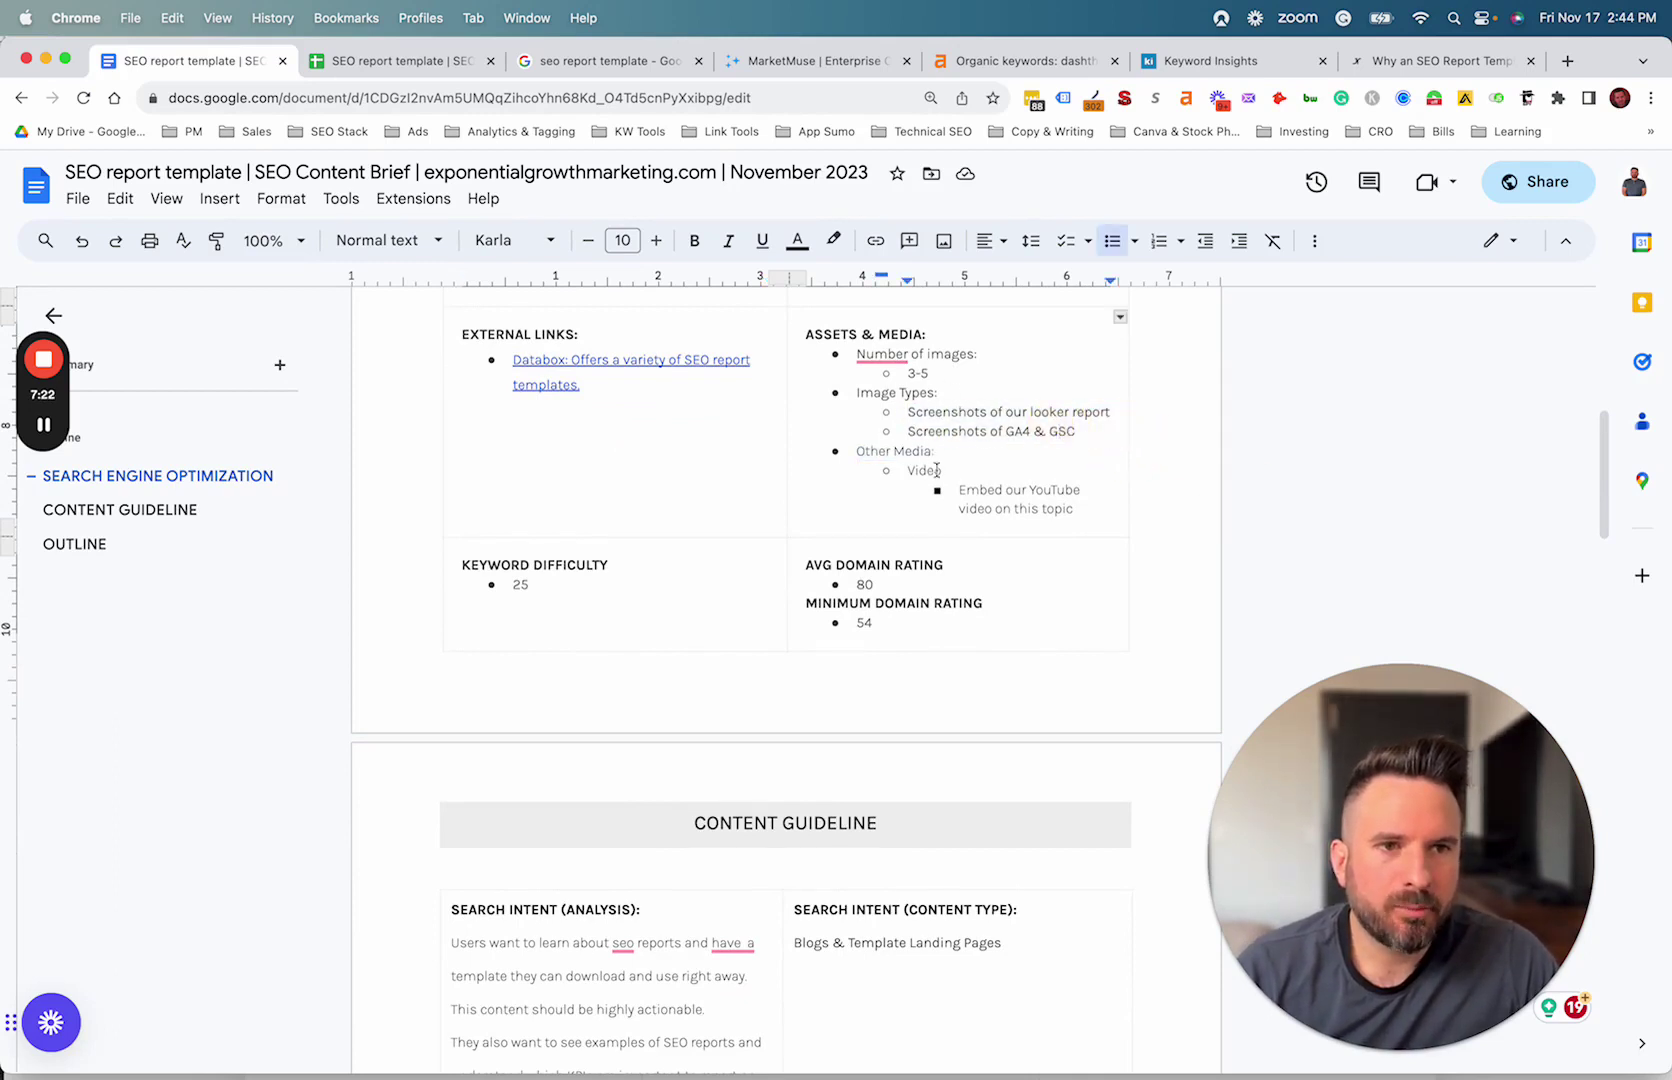
drag(954, 486, 1058, 506)
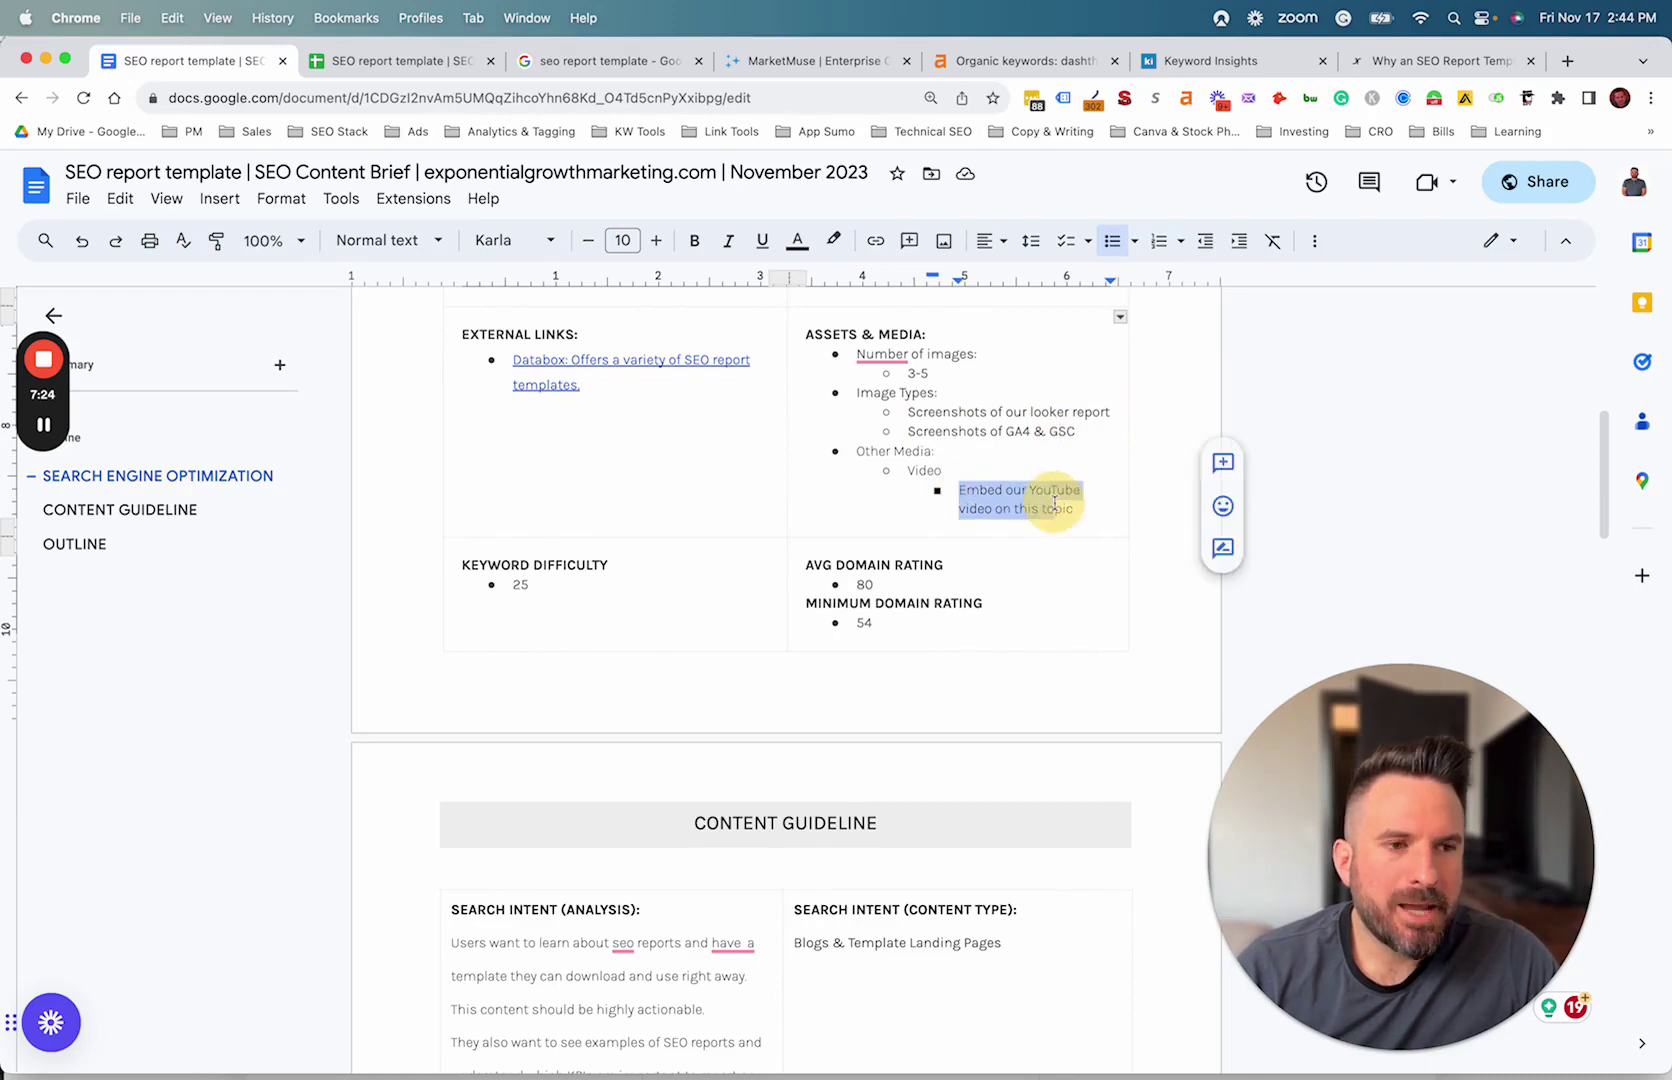
click(1000, 504)
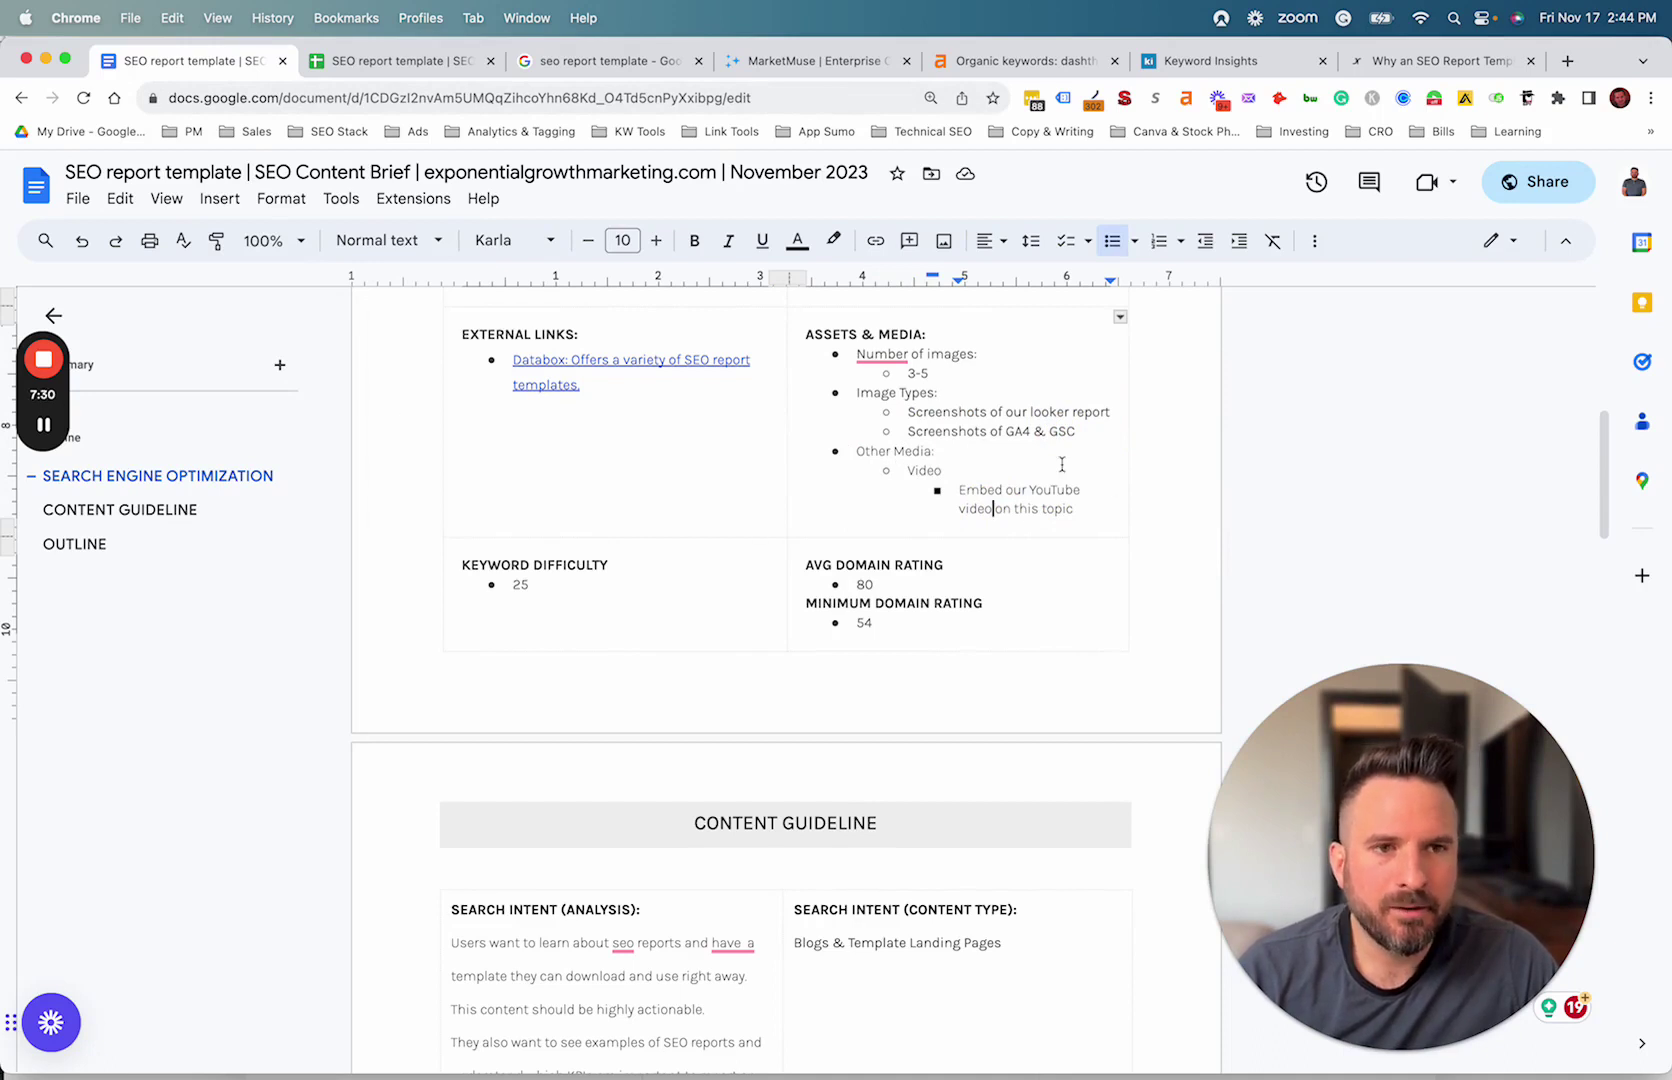
Review the keyword difficulty and domain ratings, and highlight the search intent analysis text in the Content Guideline section.
scroll(1040, 500, down, 1)
scroll(956, 456, down, 3)
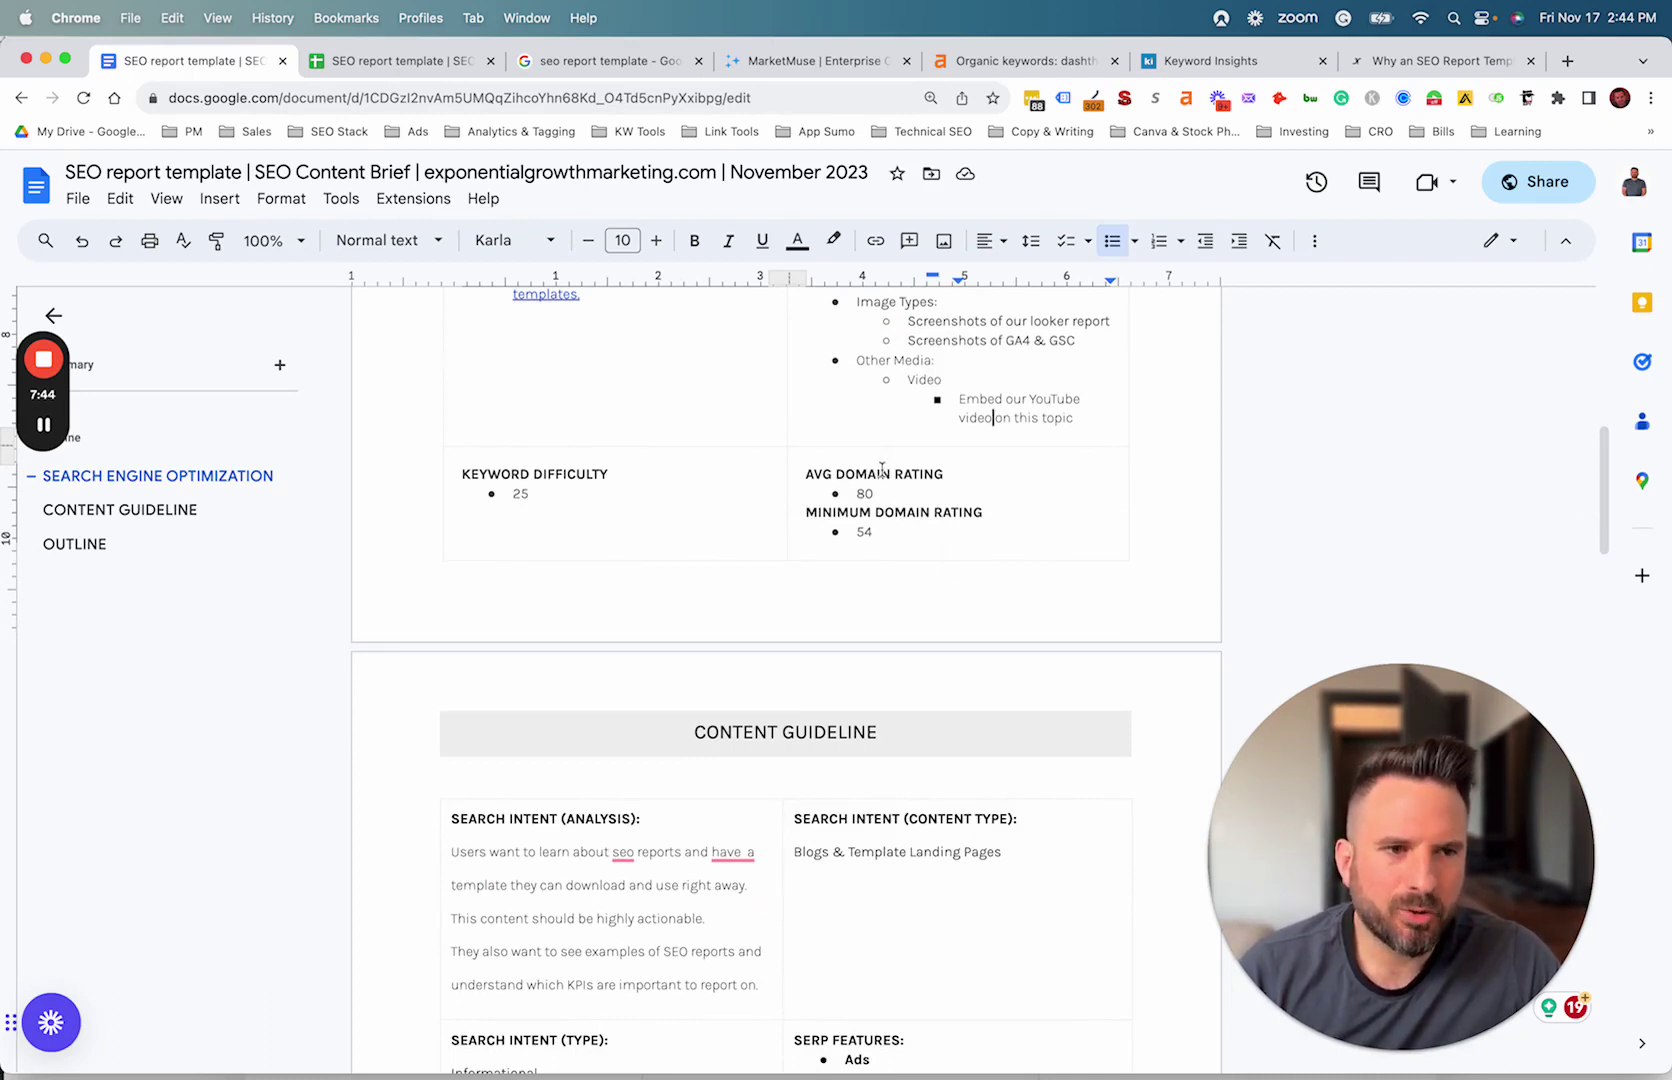
scroll(937, 455, down, 5)
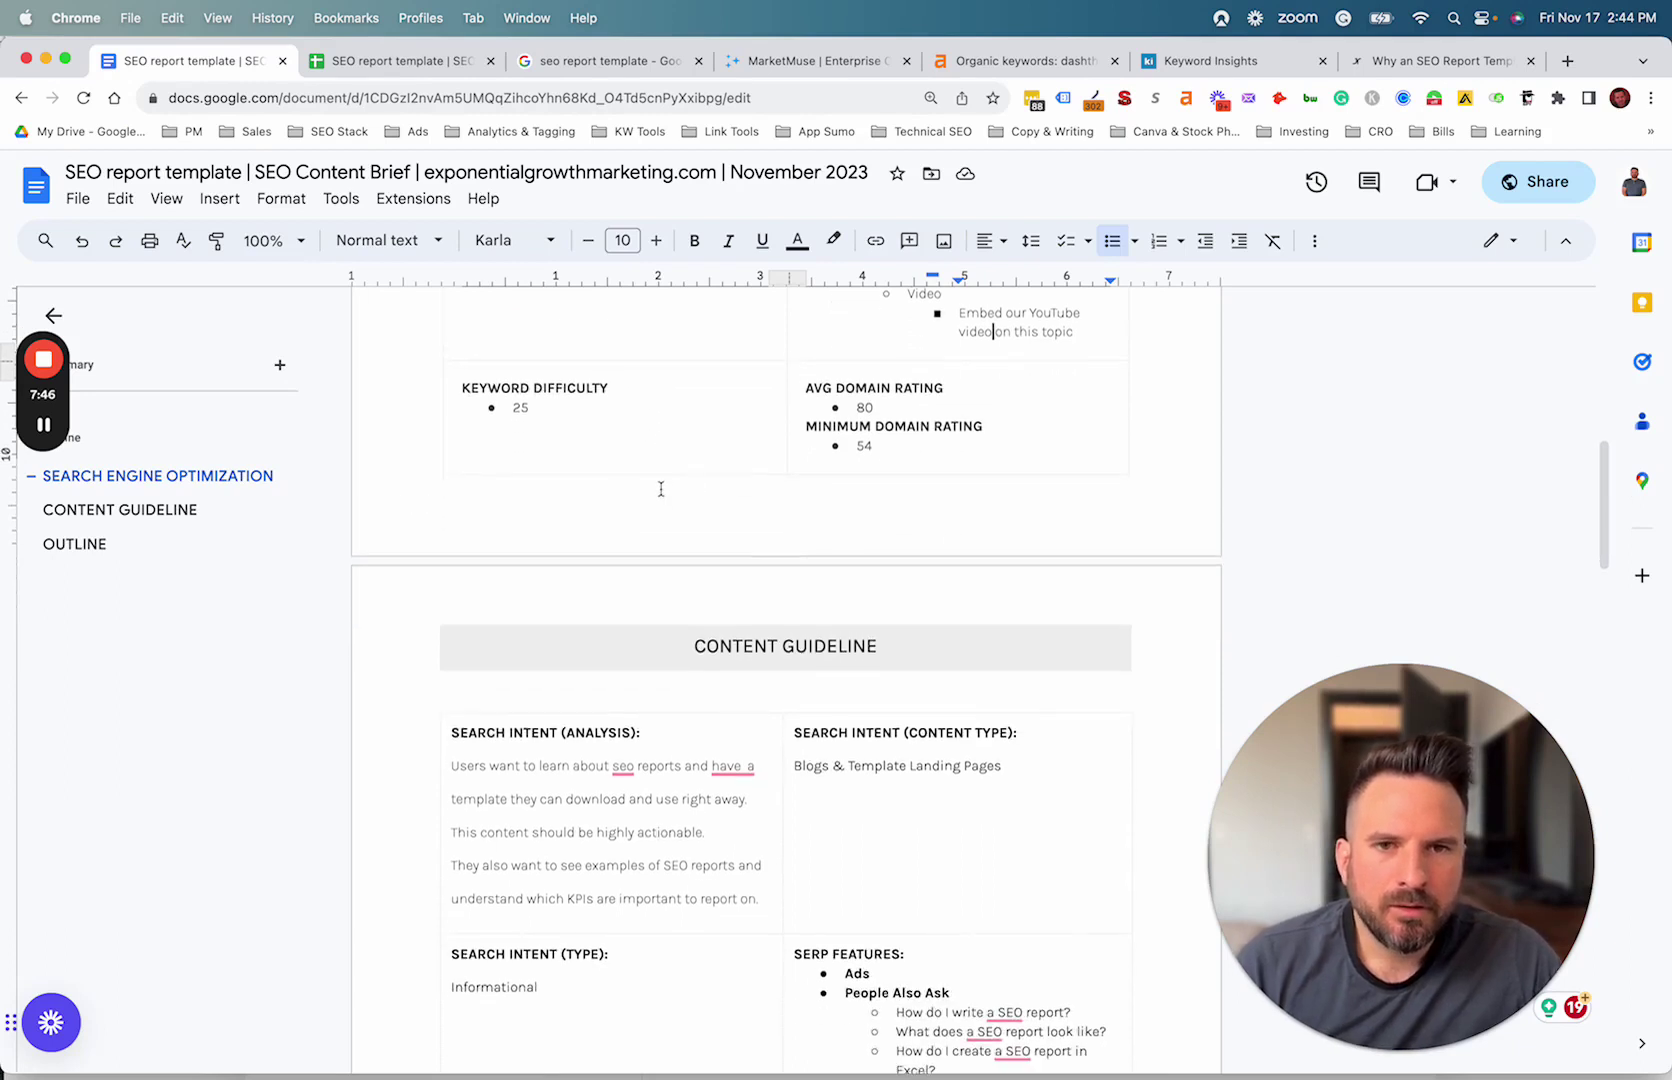
scroll(937, 455, down, 5)
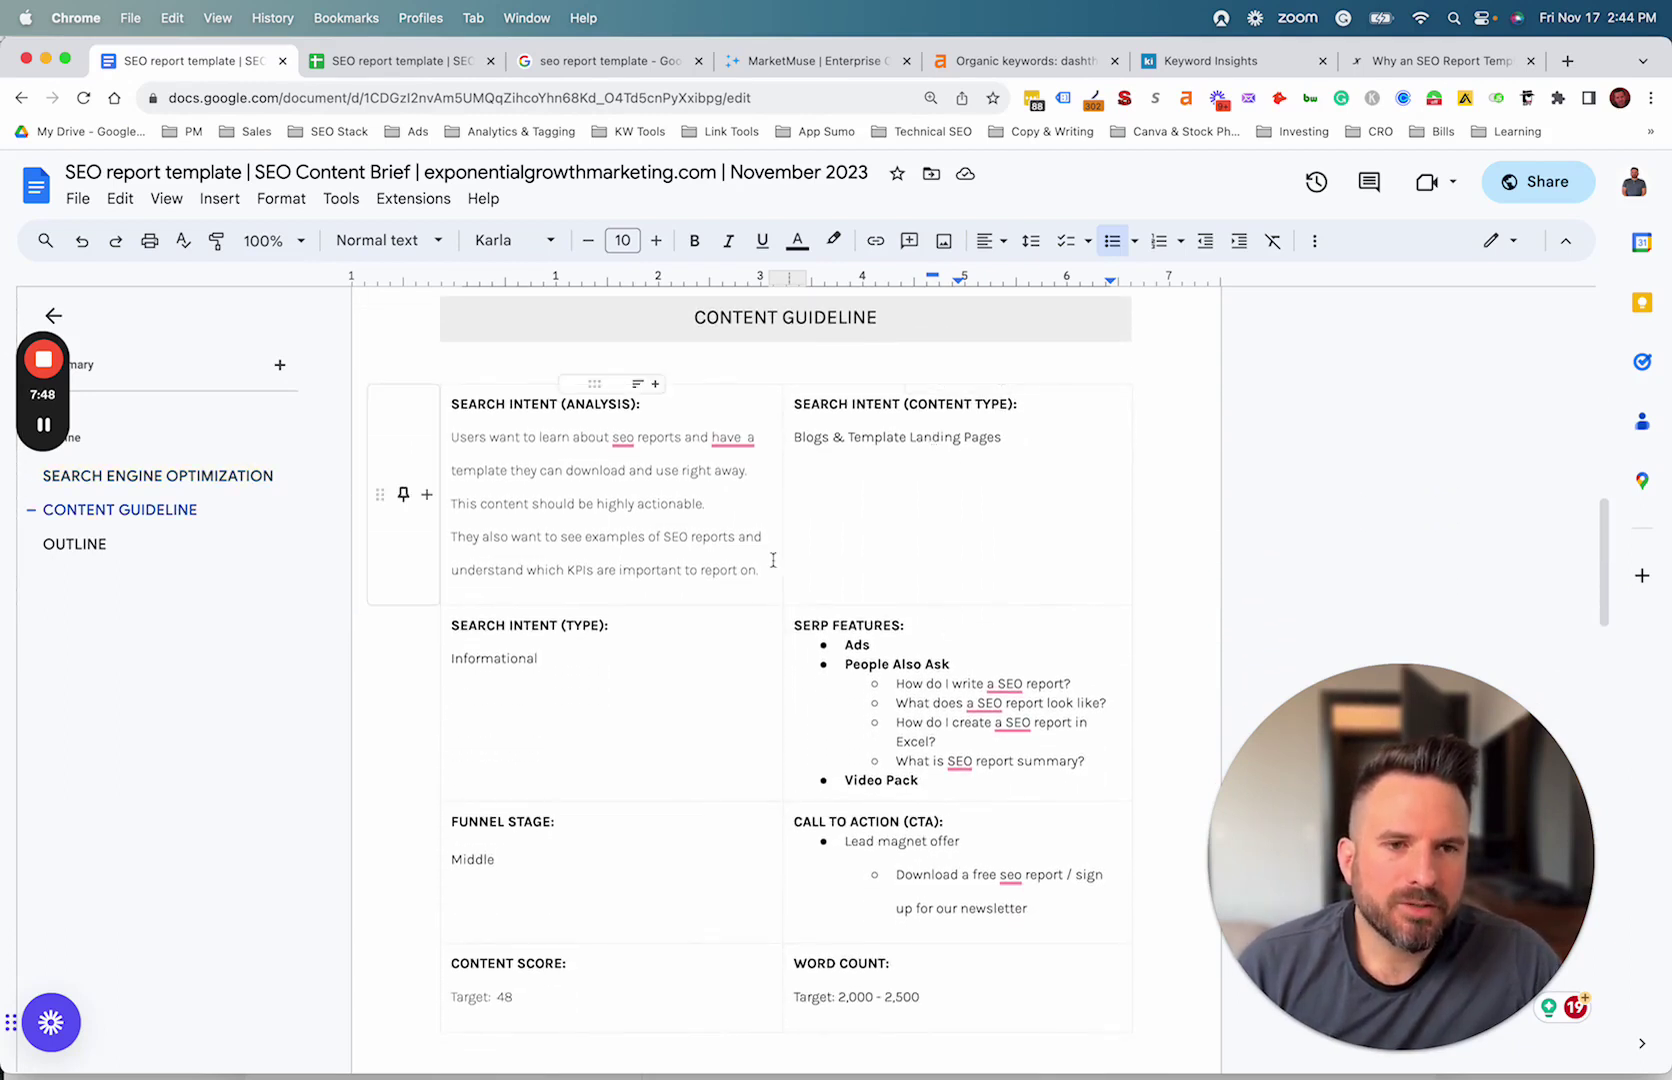
scroll(930, 546, down, 1)
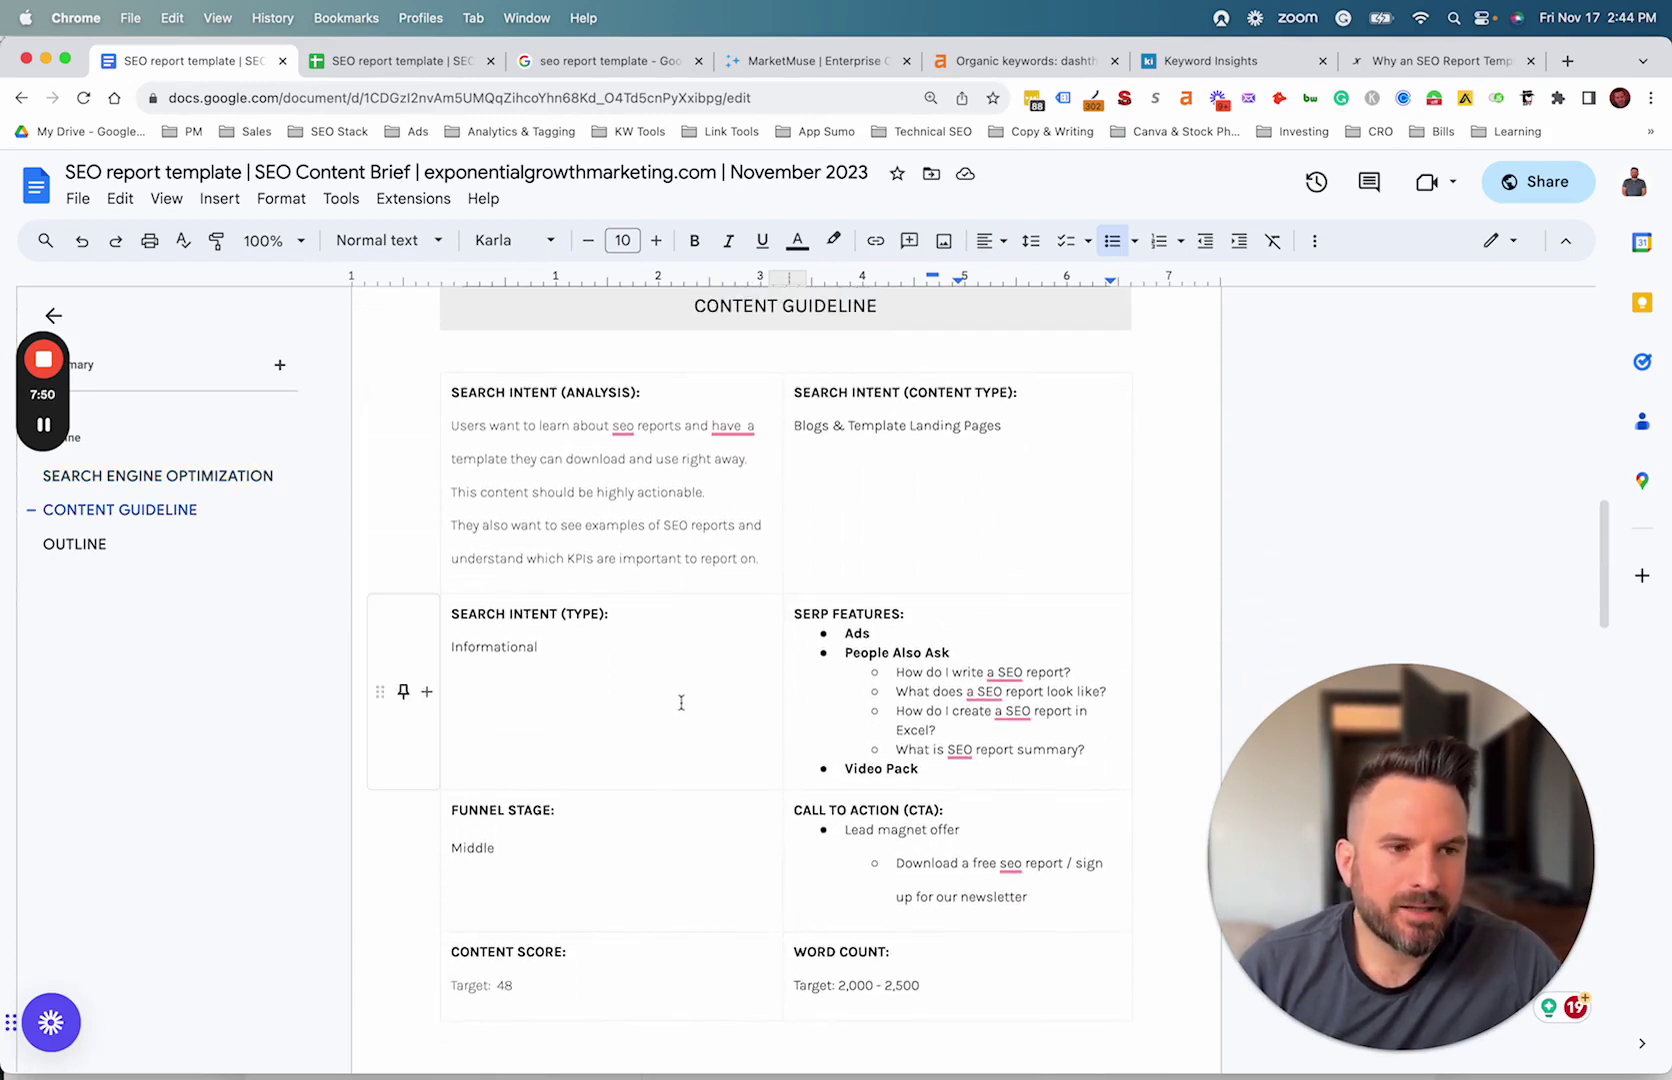
drag(506, 425, 660, 528)
click(582, 494)
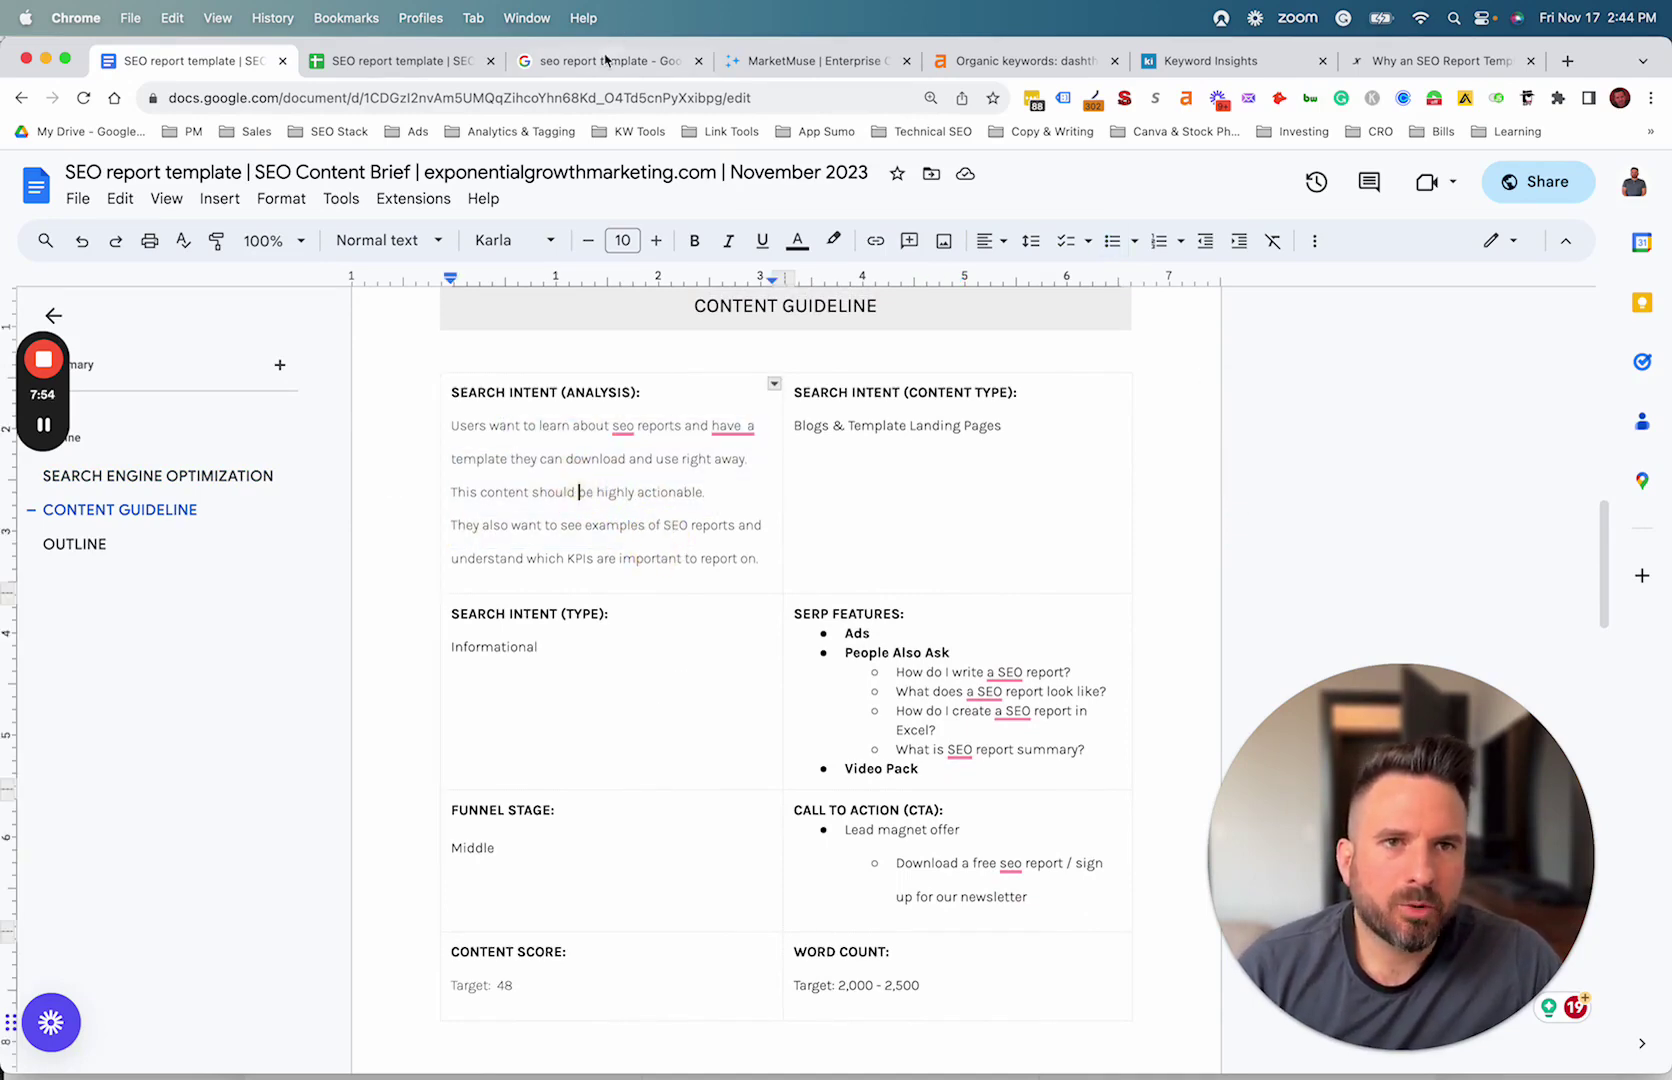
Examine the sponsored and organic Google results for "seo report template" to judge the search intent.
click(575, 61)
scroll(558, 370, down, 10)
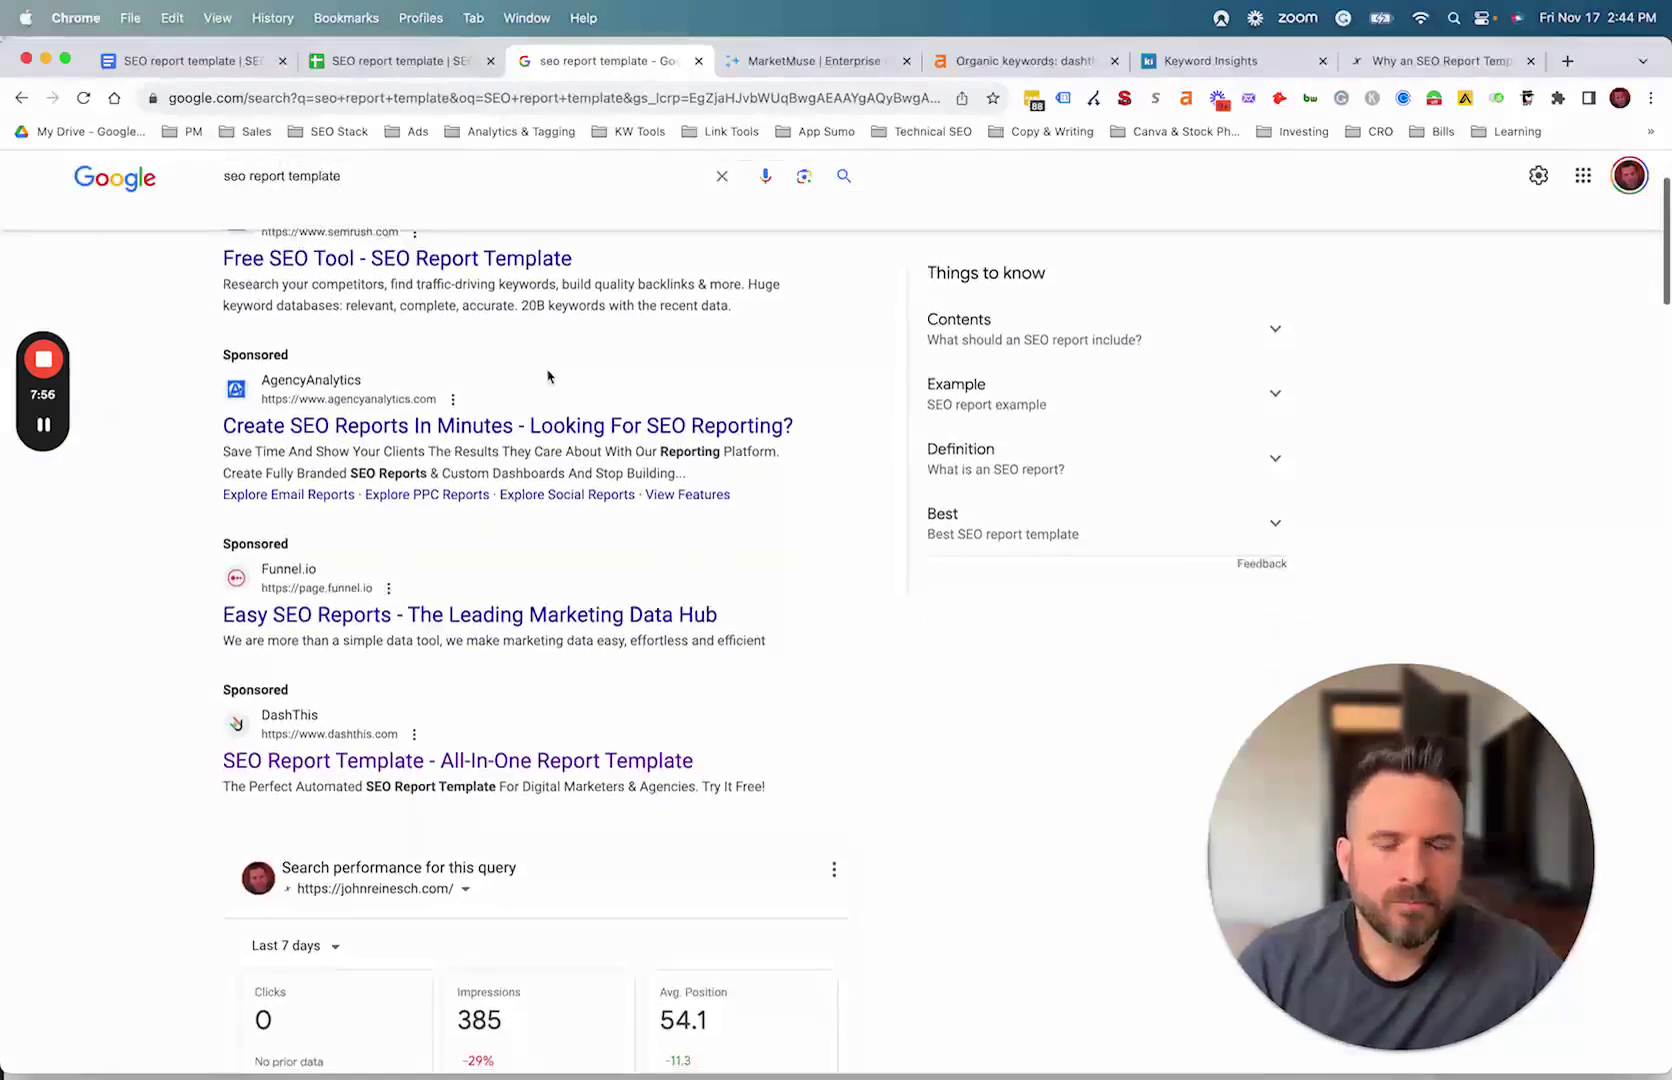
scroll(545, 388, down, 3)
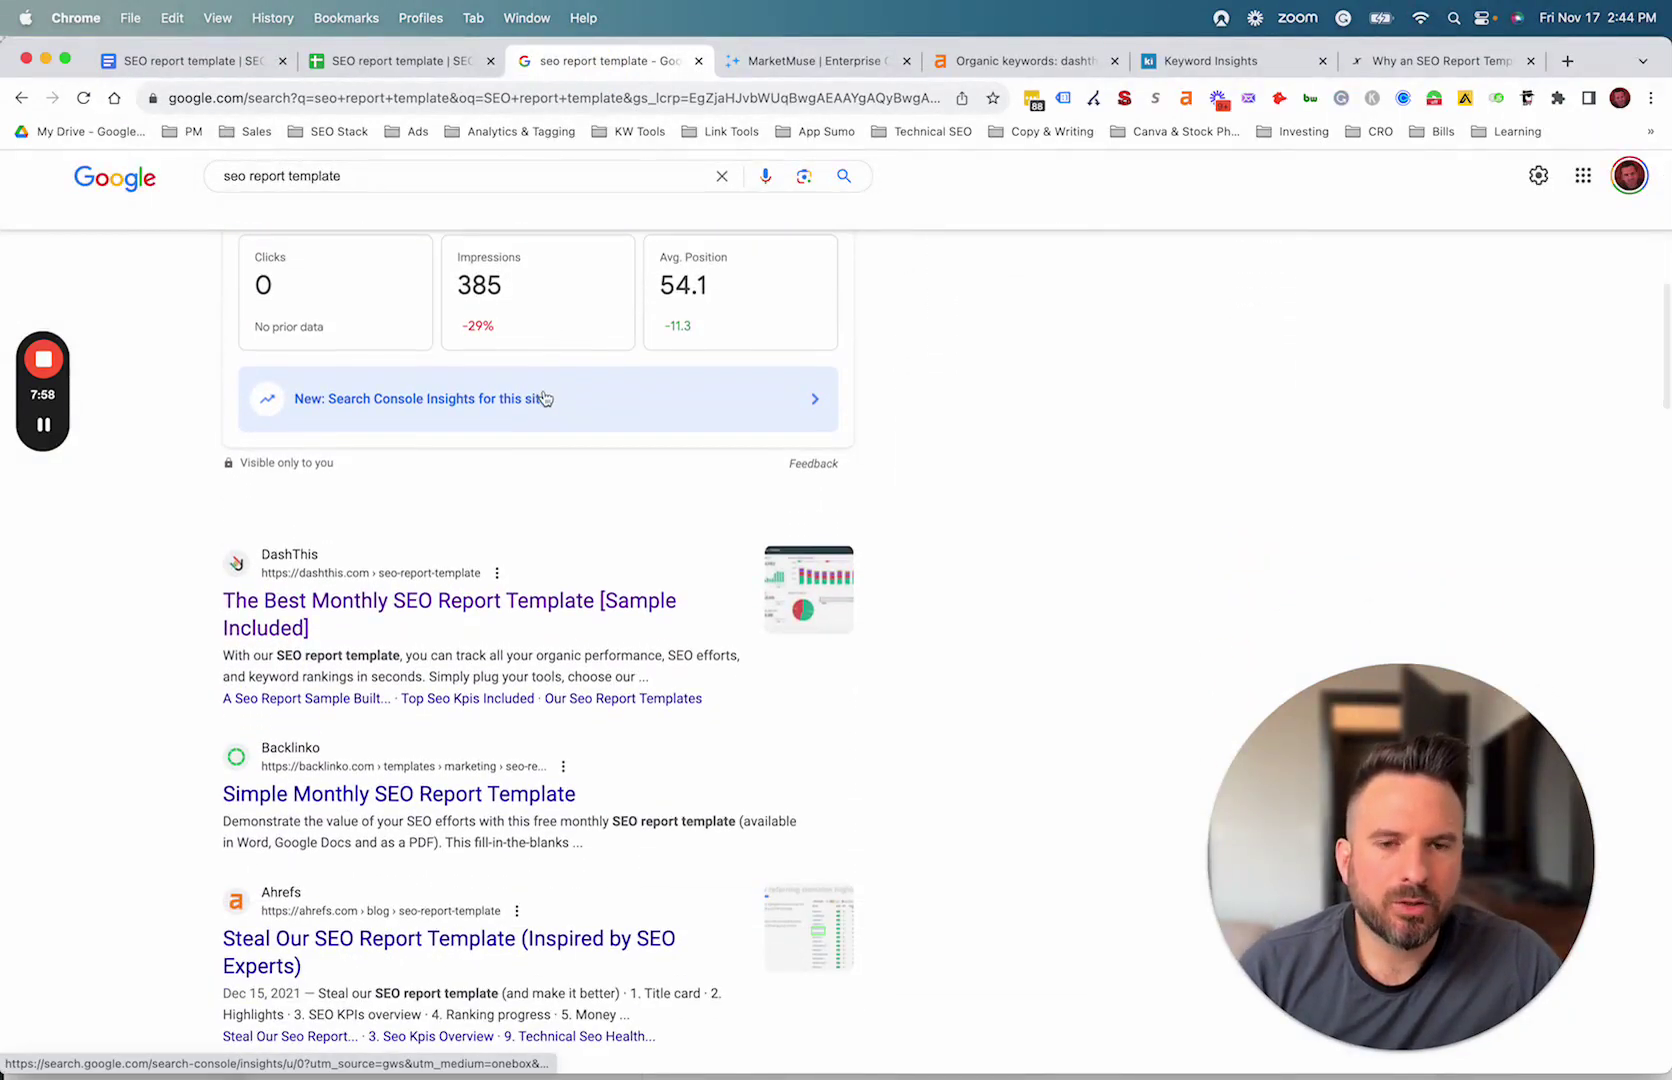
scroll(388, 500, up, 2)
scroll(380, 462, up, 3)
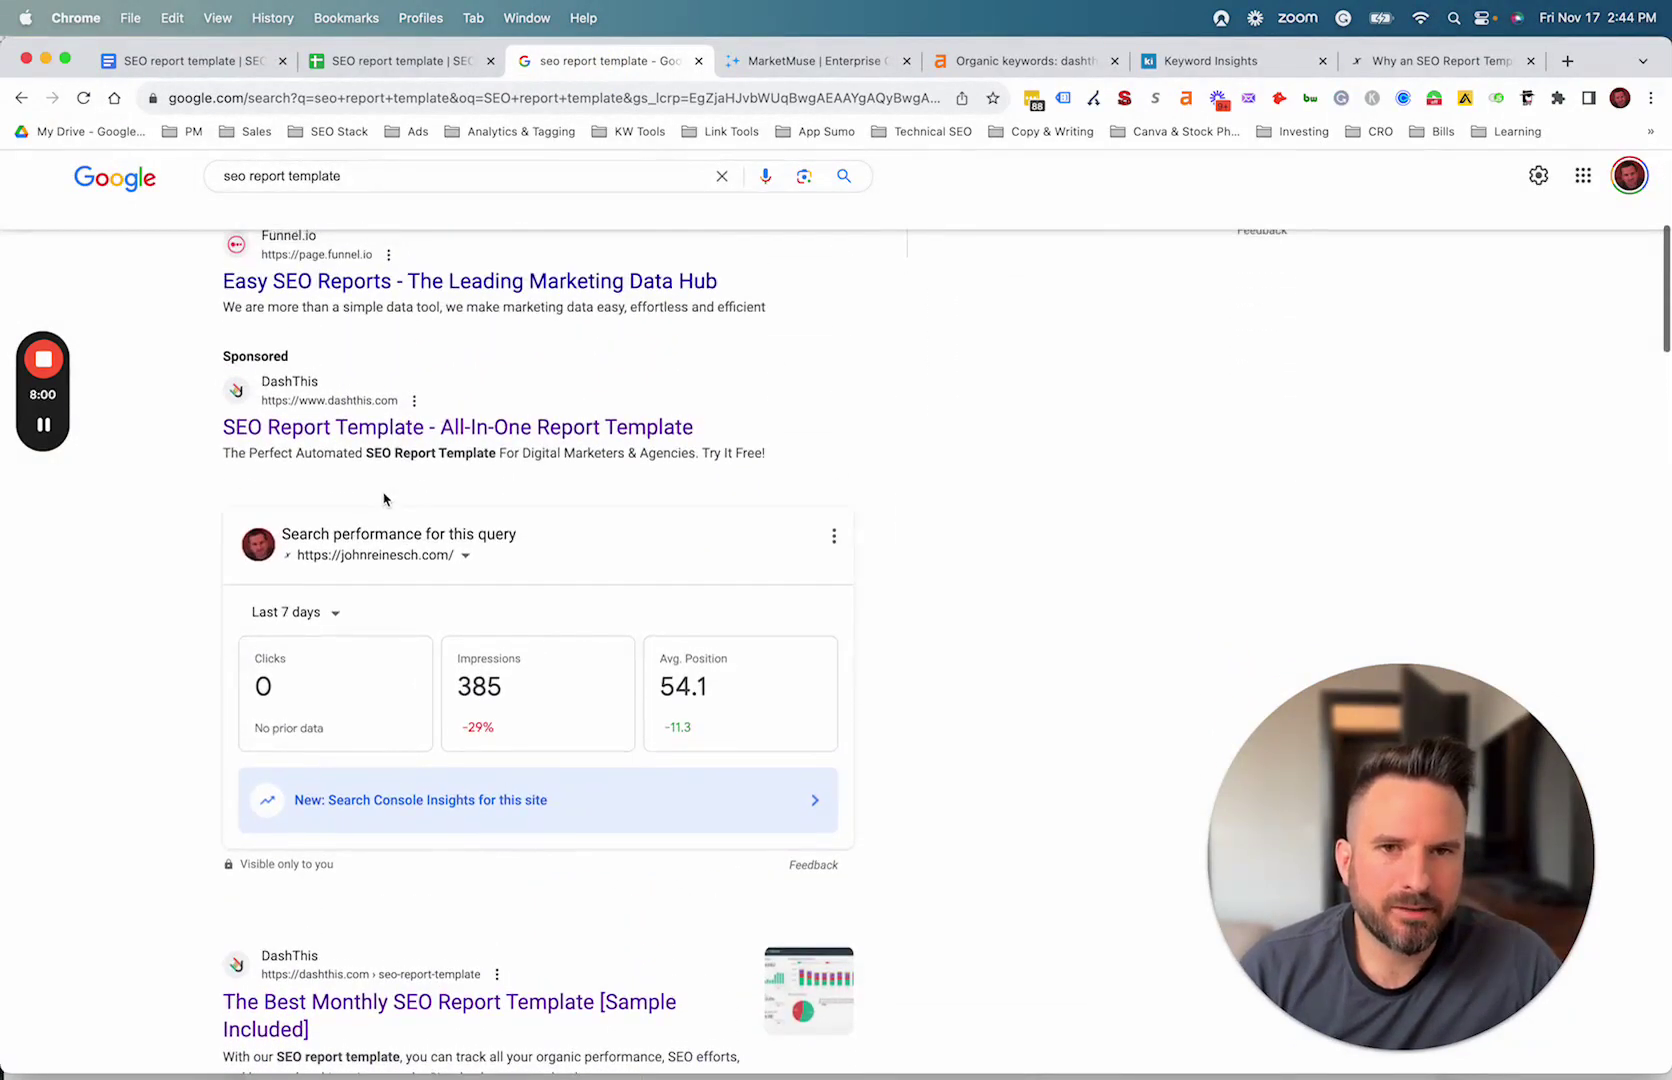
scroll(373, 511, down, 3)
scroll(548, 615, down, 2)
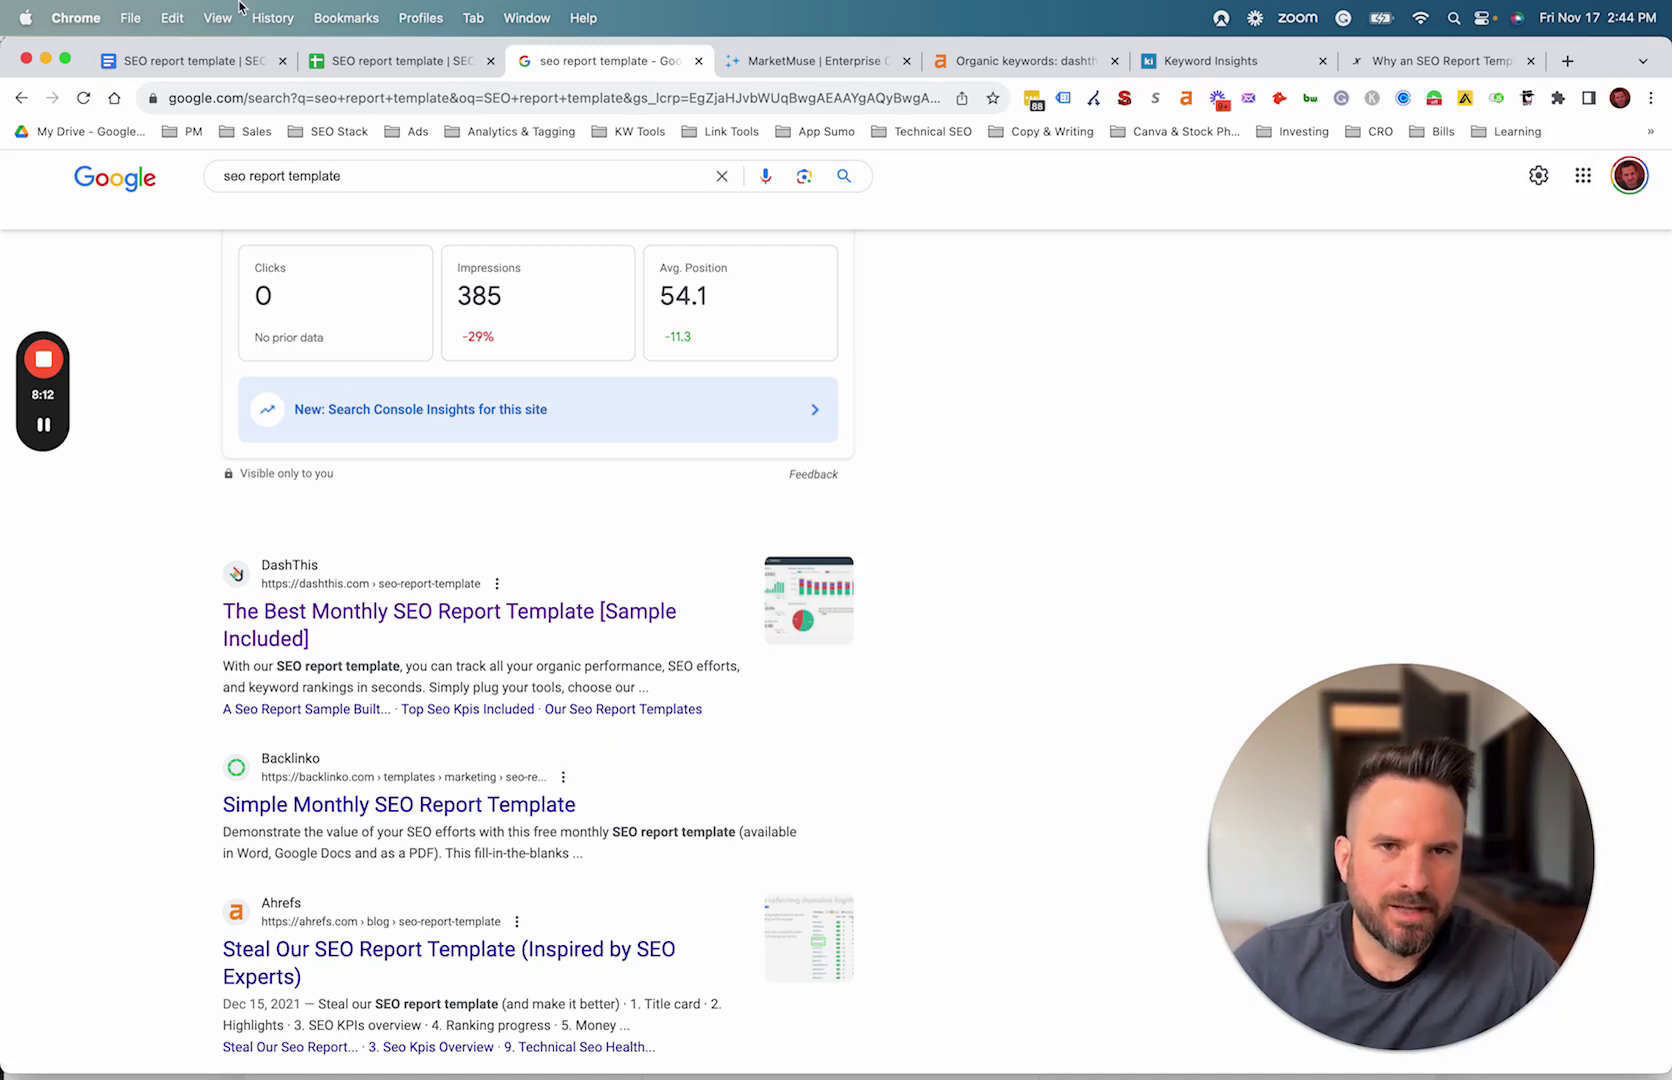
scroll(380, 840, down, 2)
scroll(419, 871, down, 2)
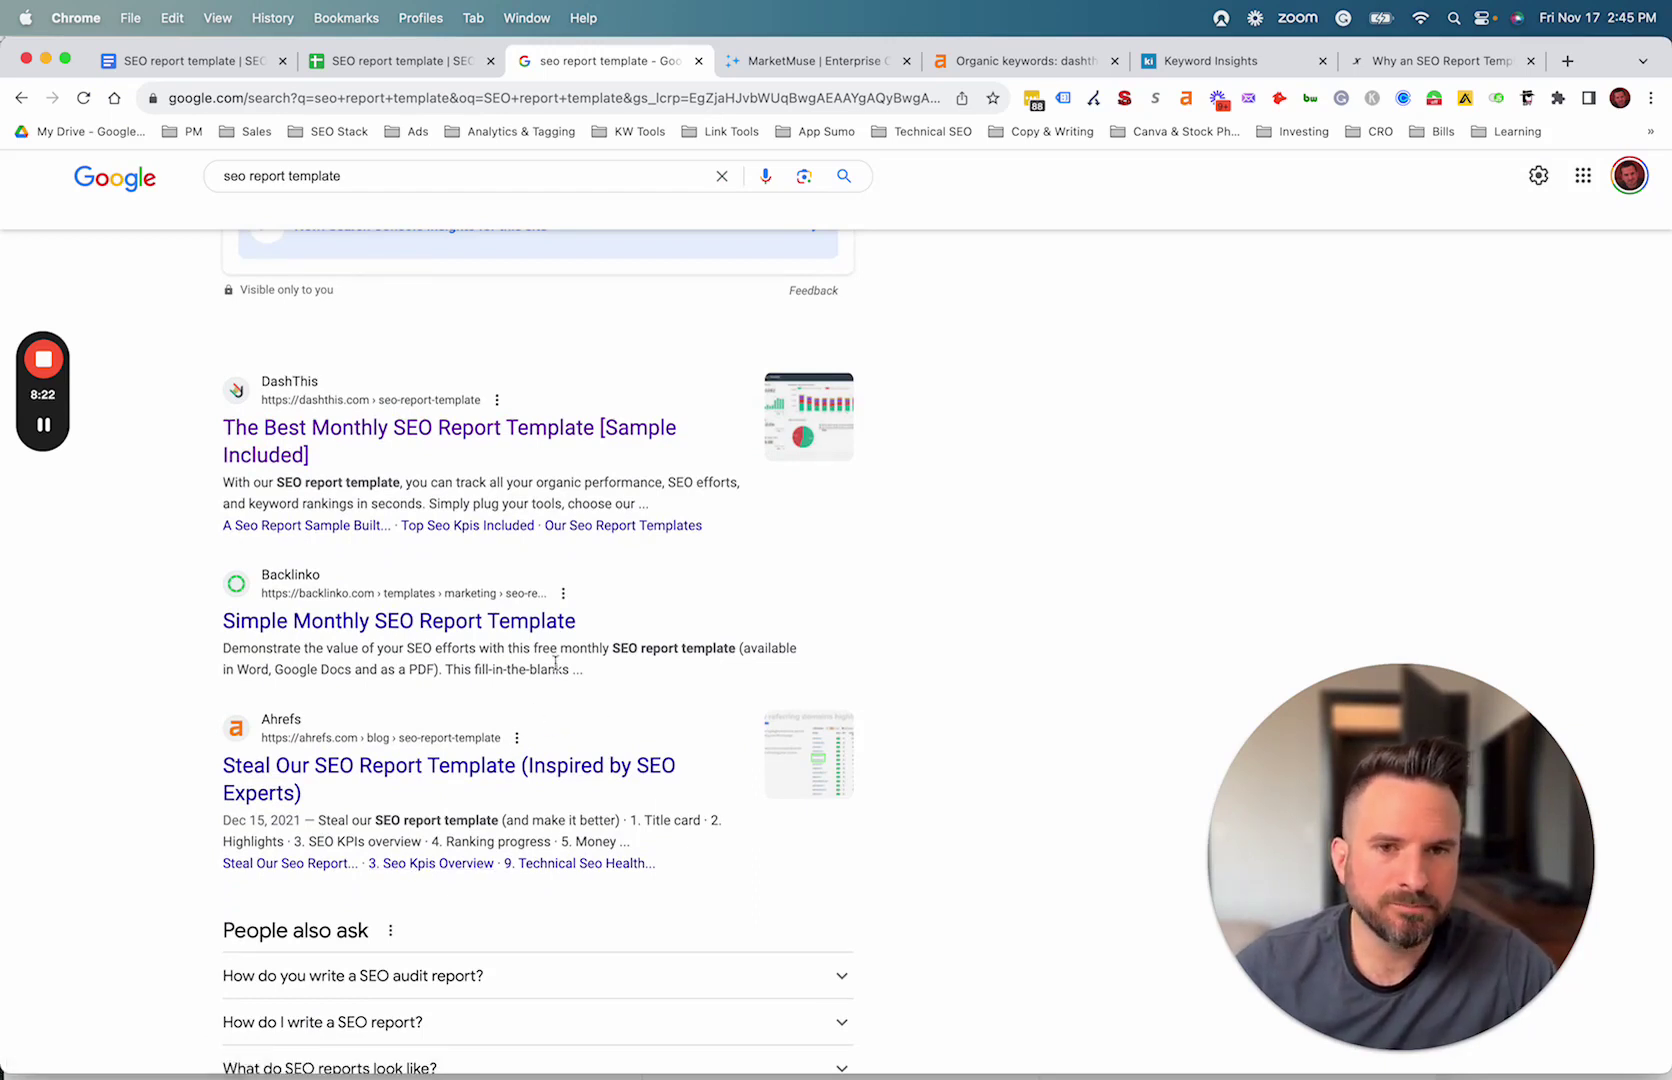
scroll(417, 545, down, 1)
Return to the content brief document and highlight the "Blogs & Template Landing Pages" content type for review.
click(205, 60)
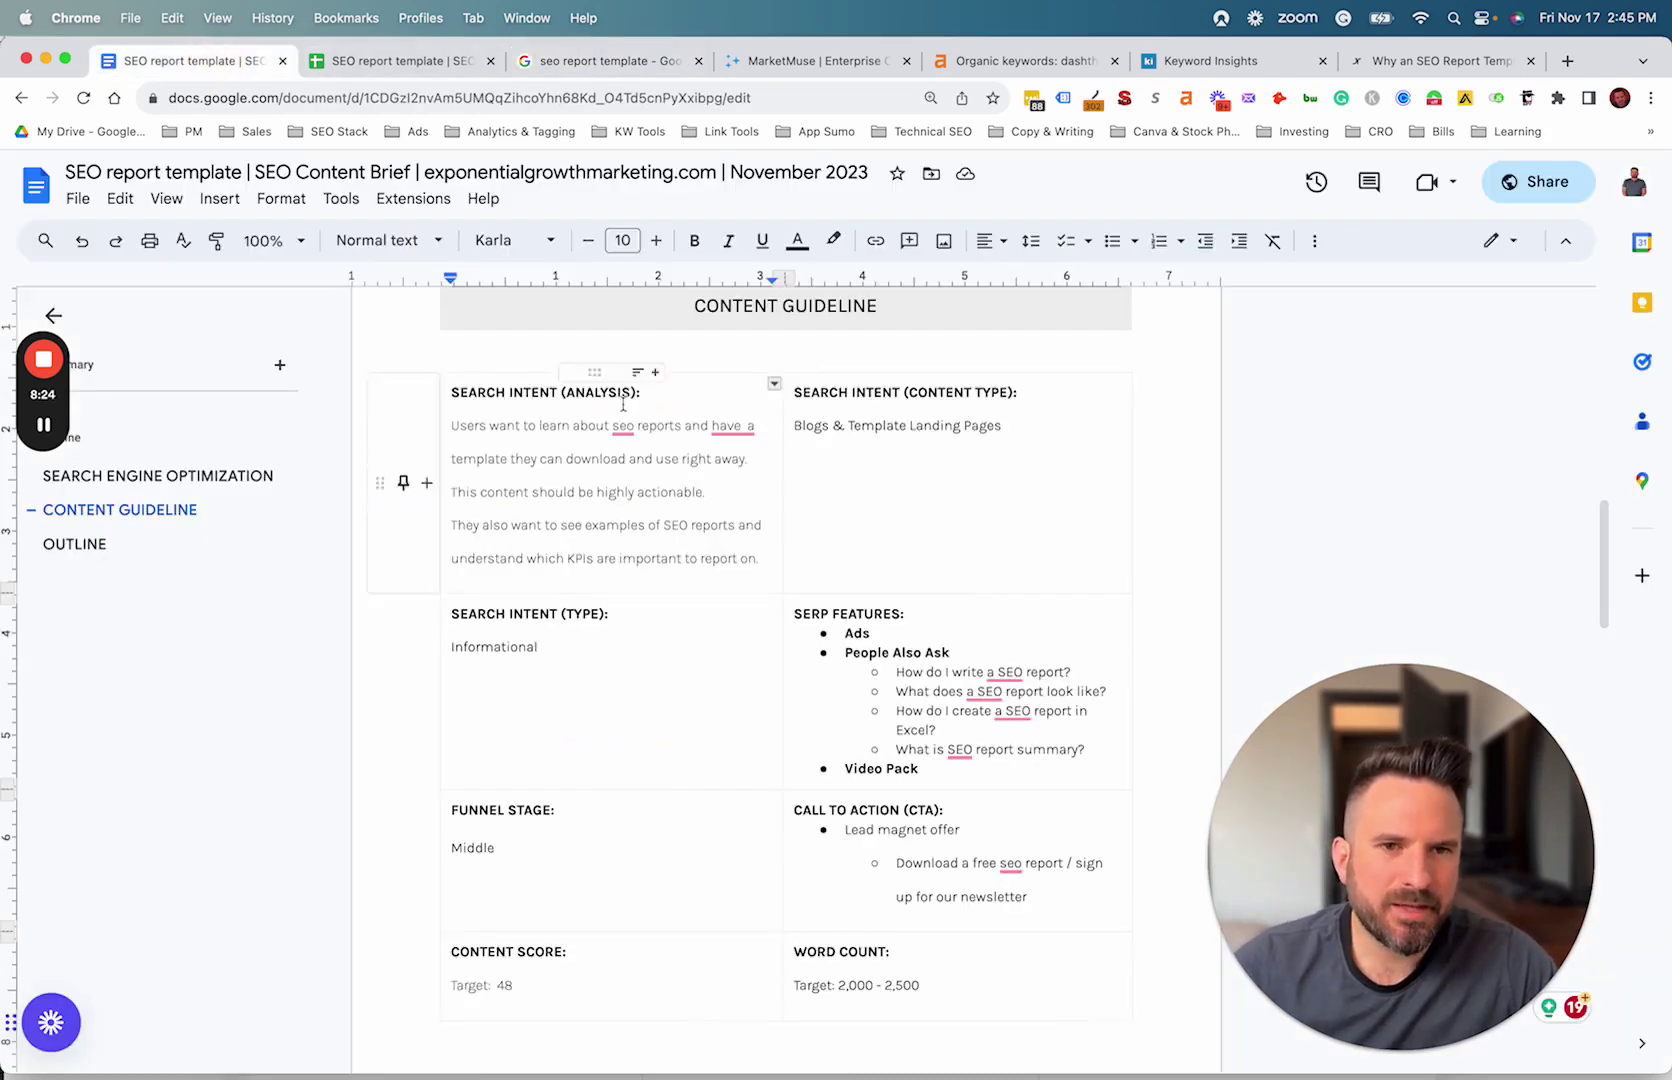
drag(795, 425, 1015, 423)
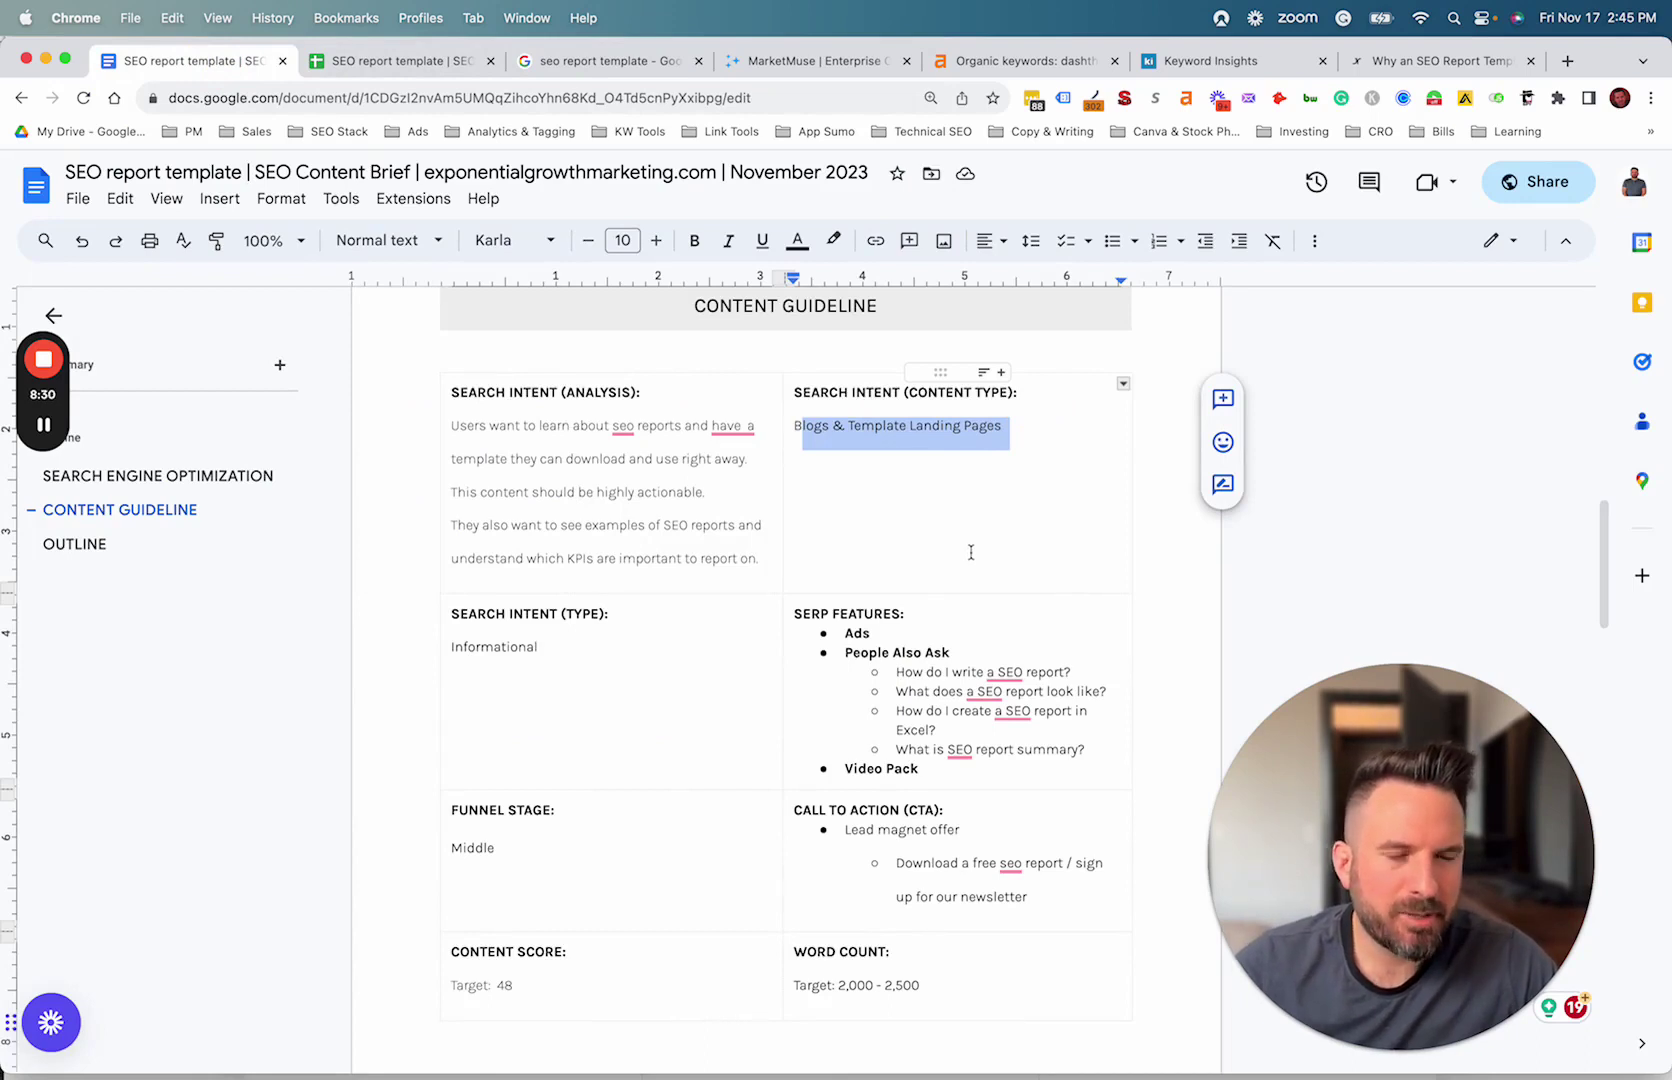
click(910, 427)
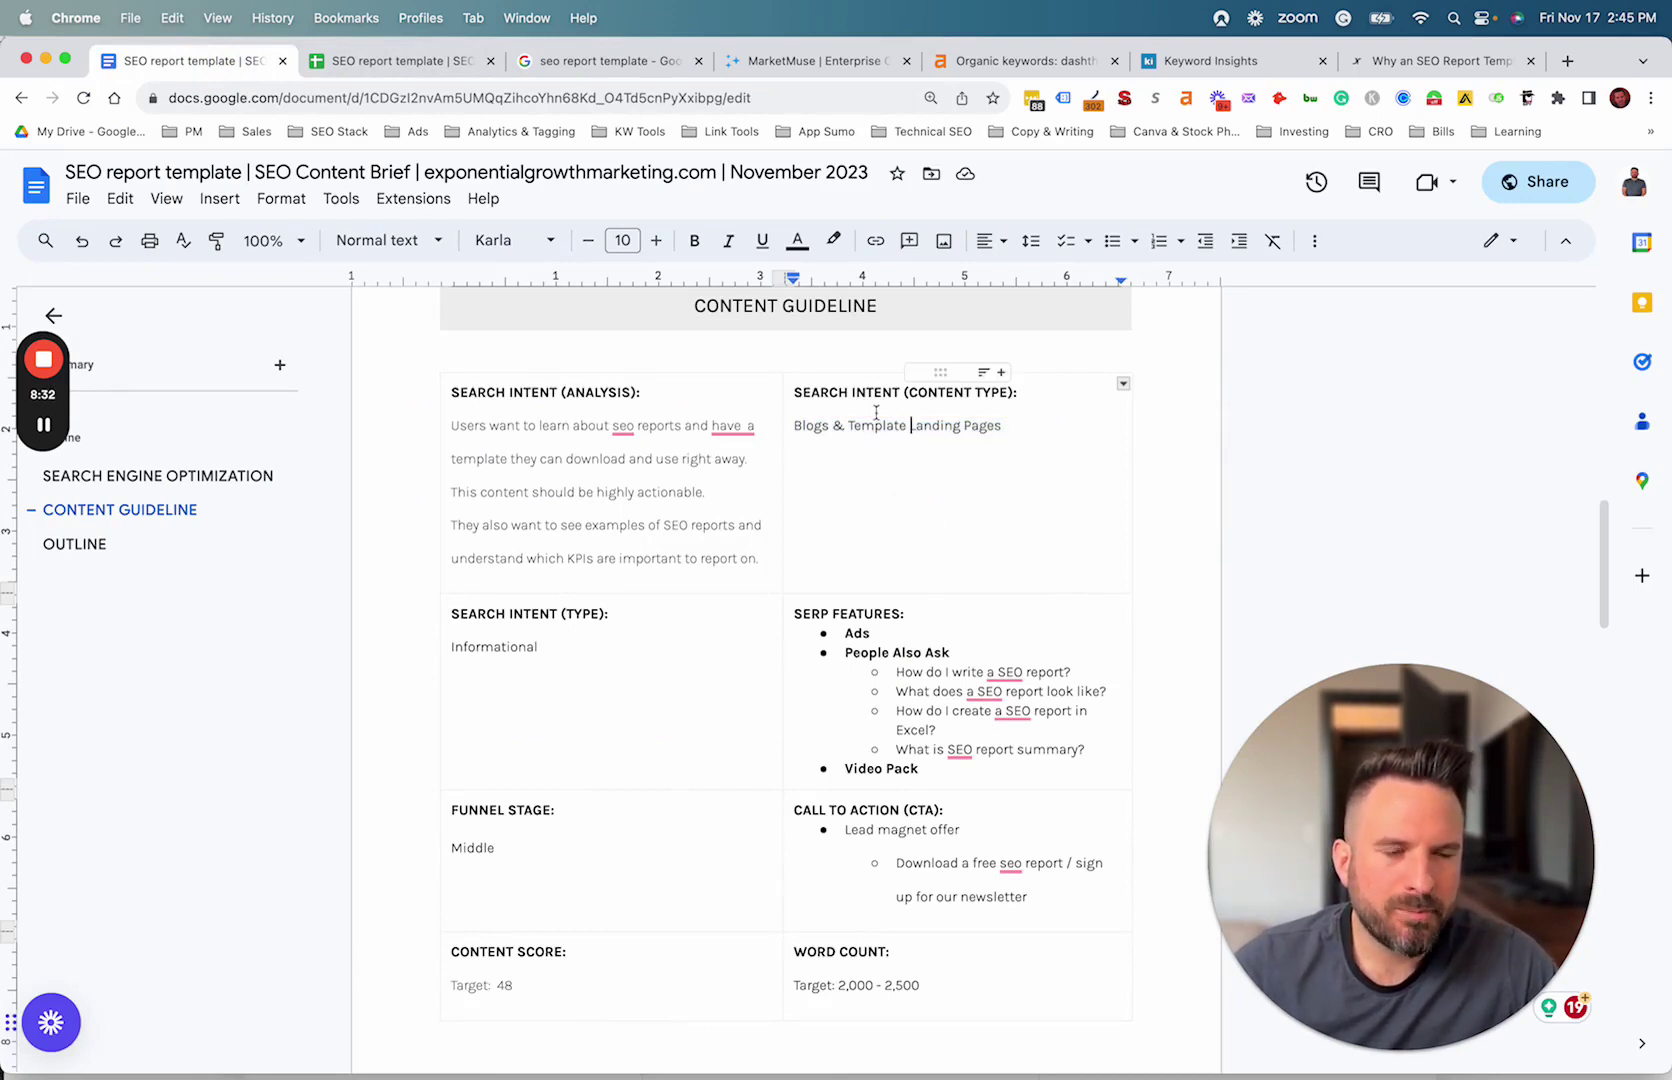
Review the SERP Features cell, highlighting the Ads, People Also Ask and Video Pack entries.
scroll(870, 490, down, 1)
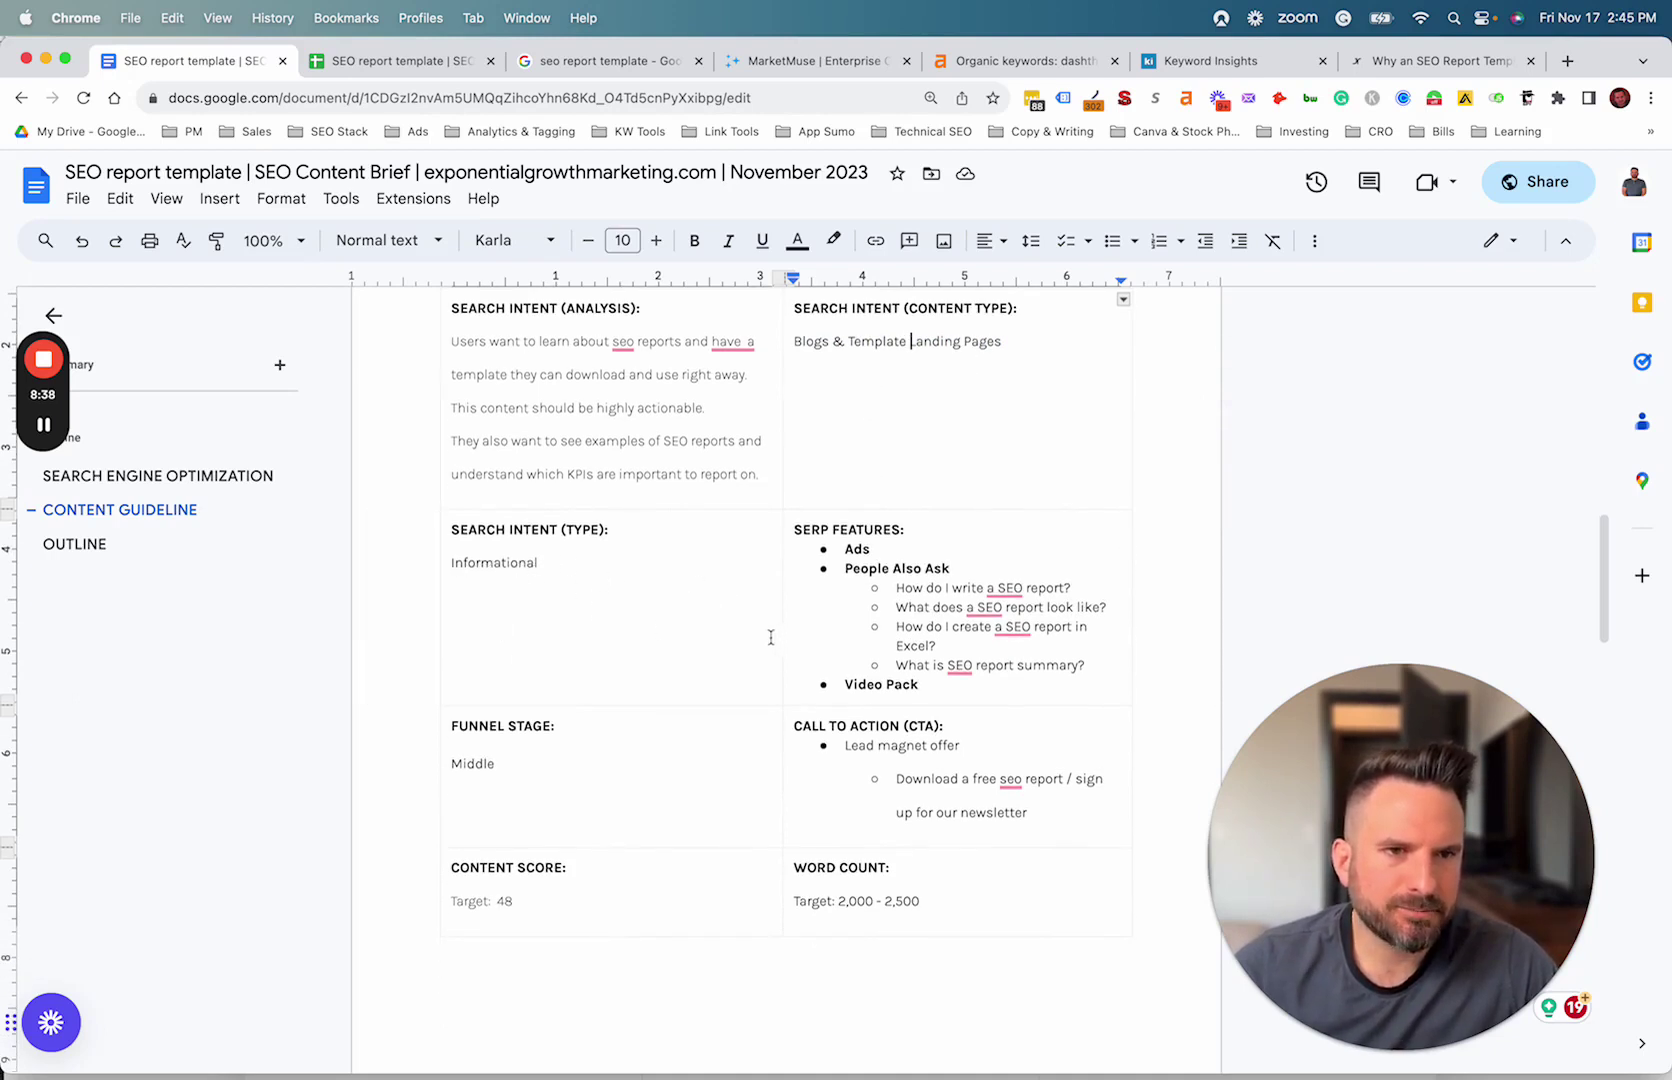
scroll(780, 665, down, 1)
scroll(780, 668, down, 1)
drag(842, 466, 1008, 590)
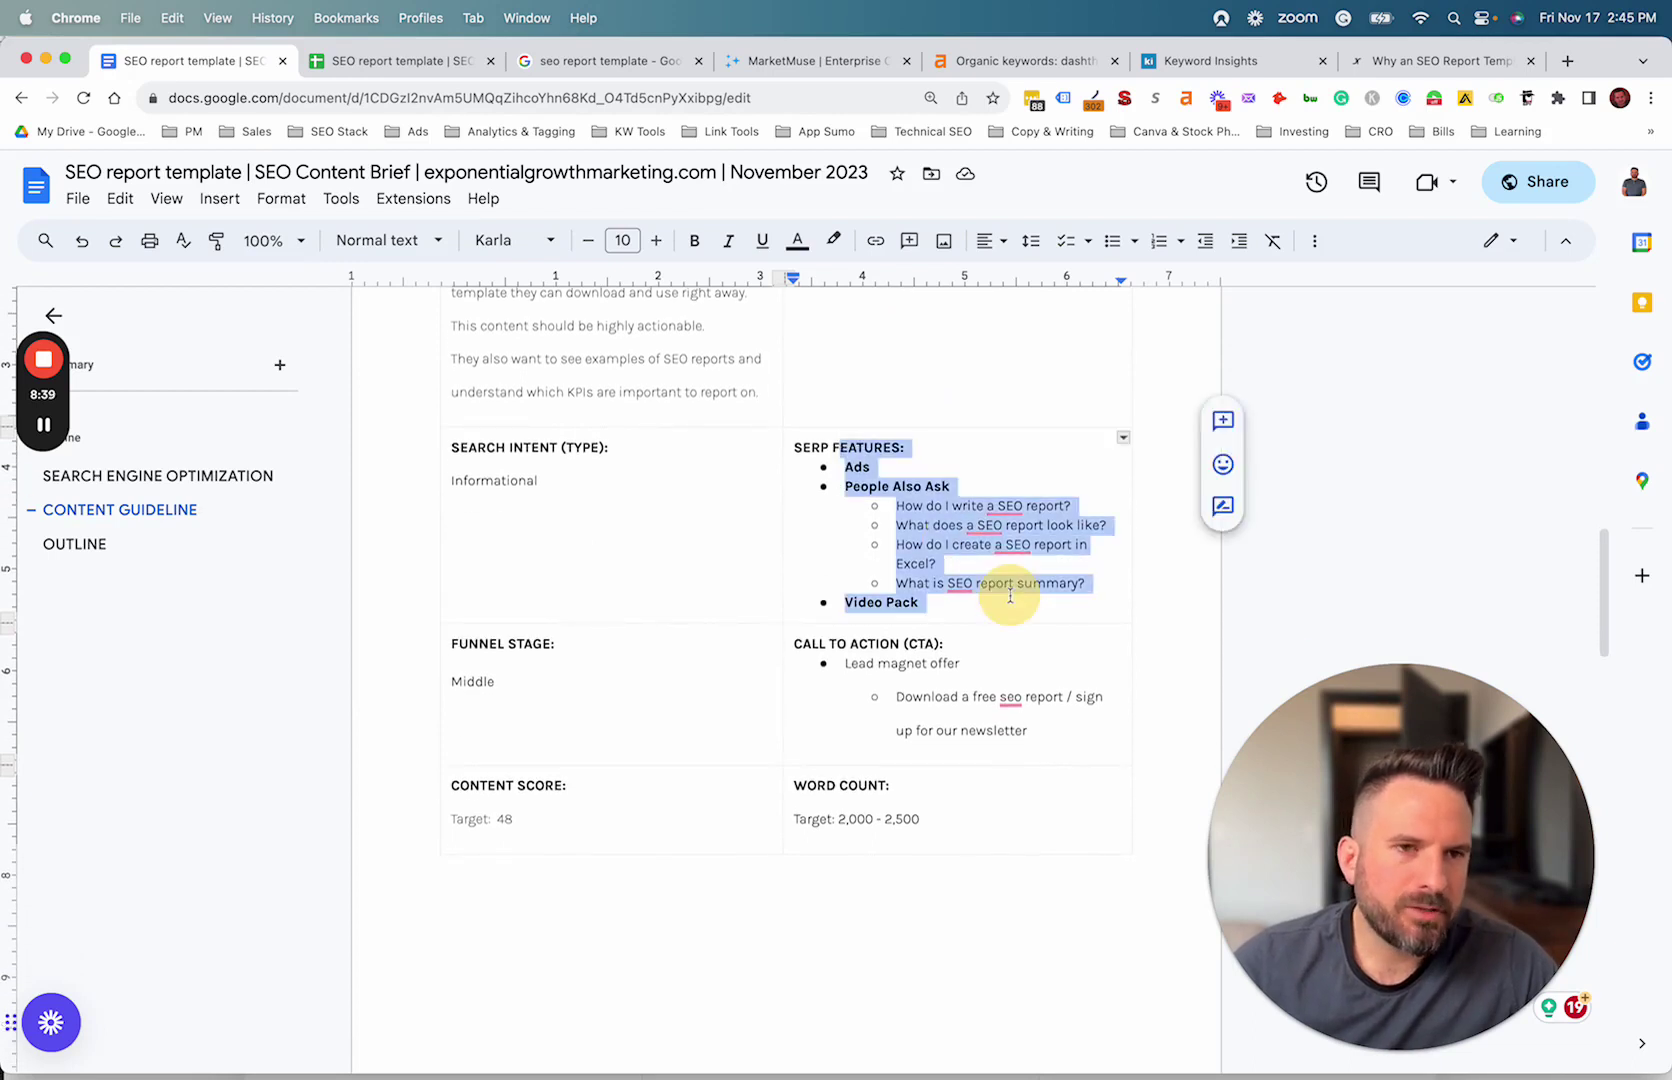
click(890, 467)
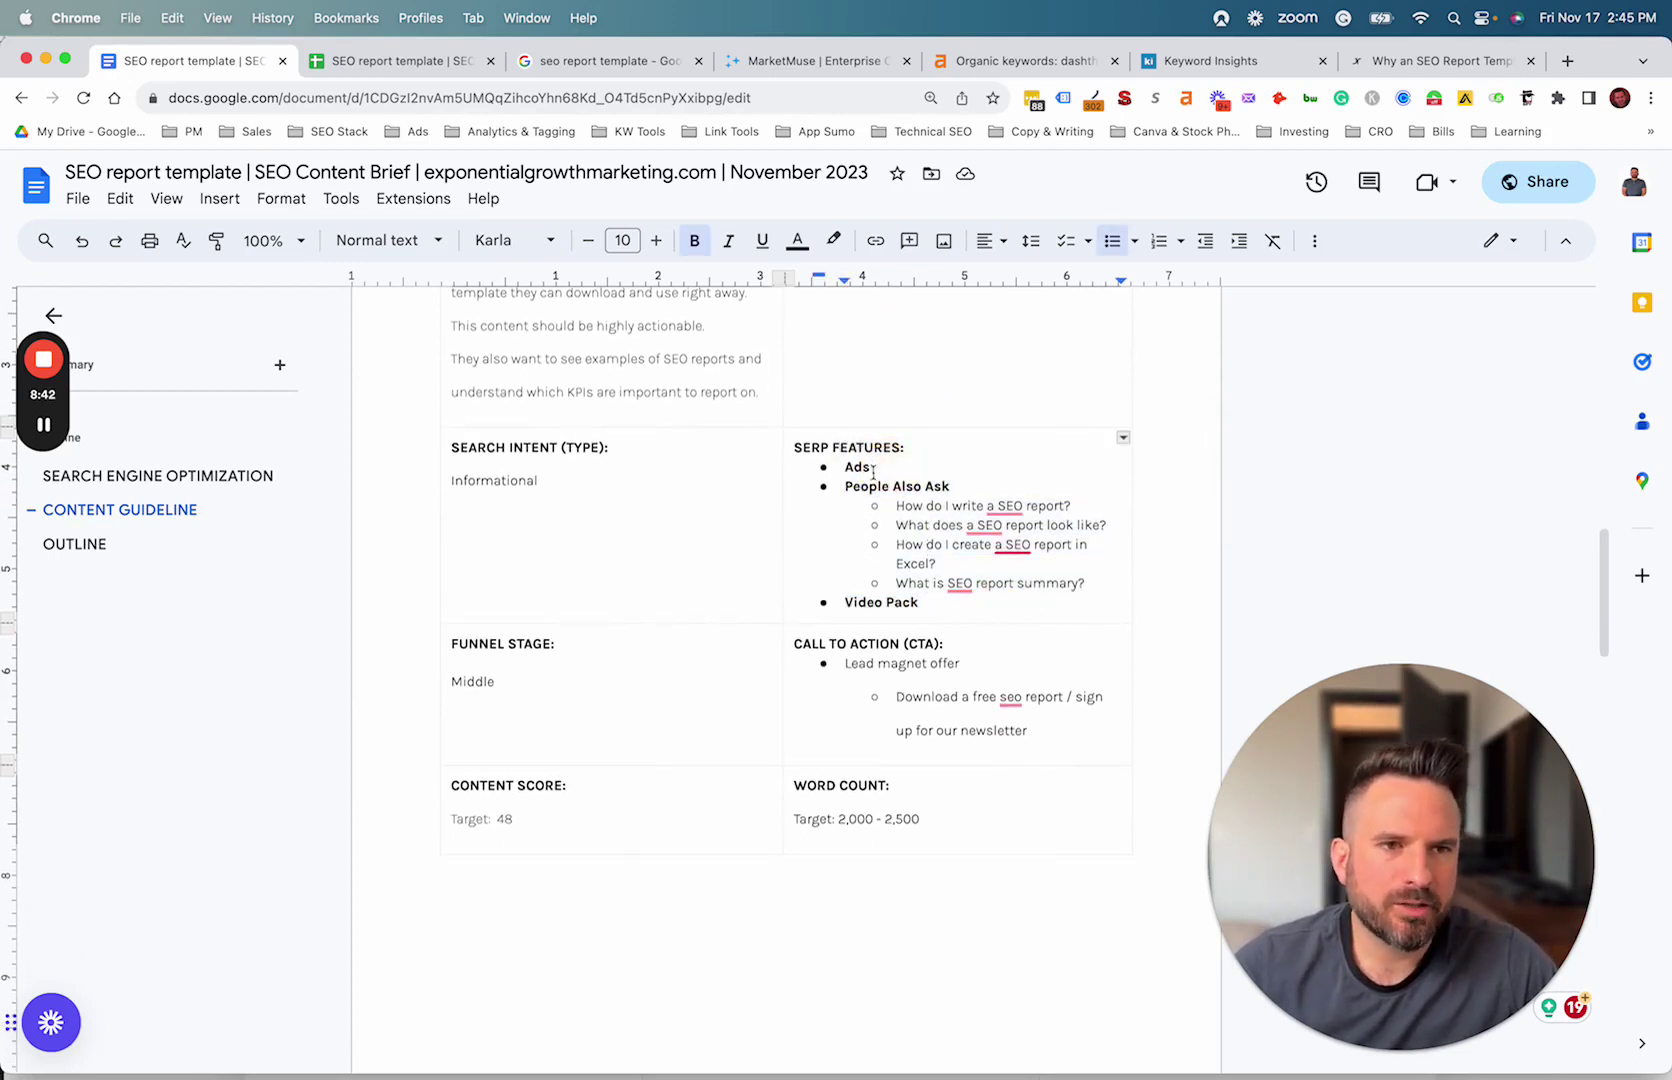
drag(845, 467, 1035, 497)
click(911, 452)
drag(867, 603, 1007, 603)
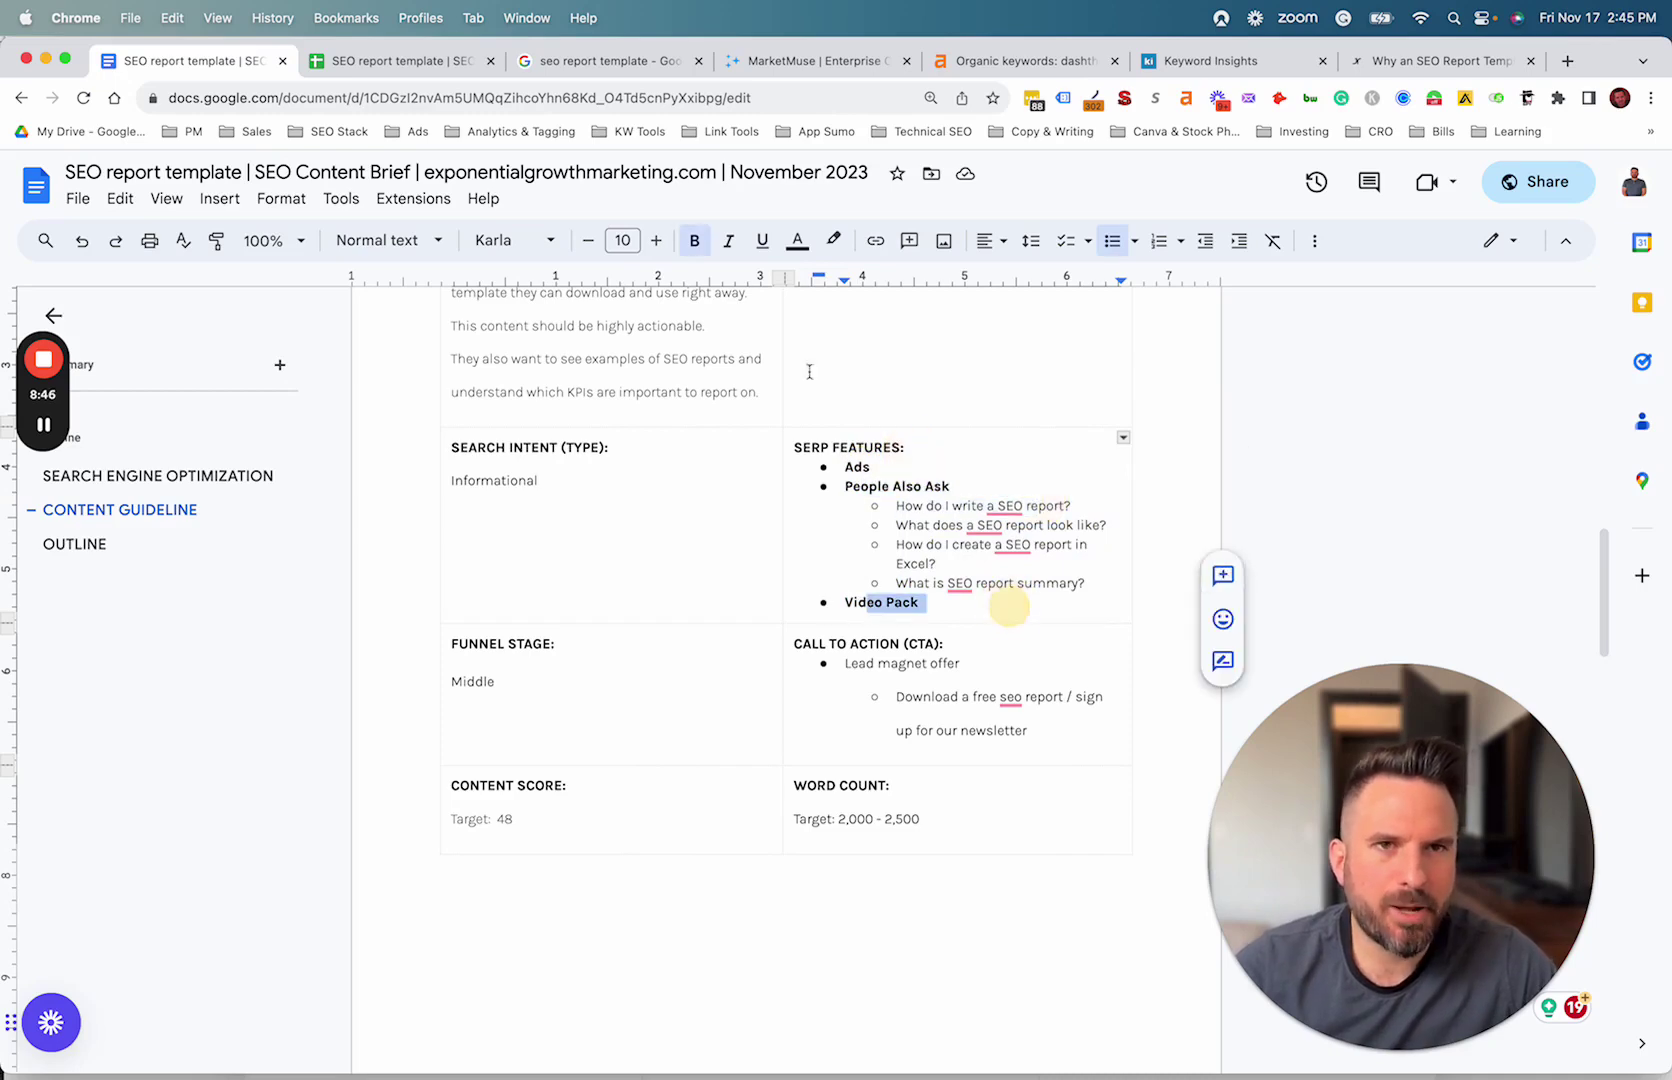
Switch to the Google results and highlight the "Steal Our SEO Report Dashboard" entry in the Videos block for review.
click(600, 61)
scroll(405, 525, down, 8)
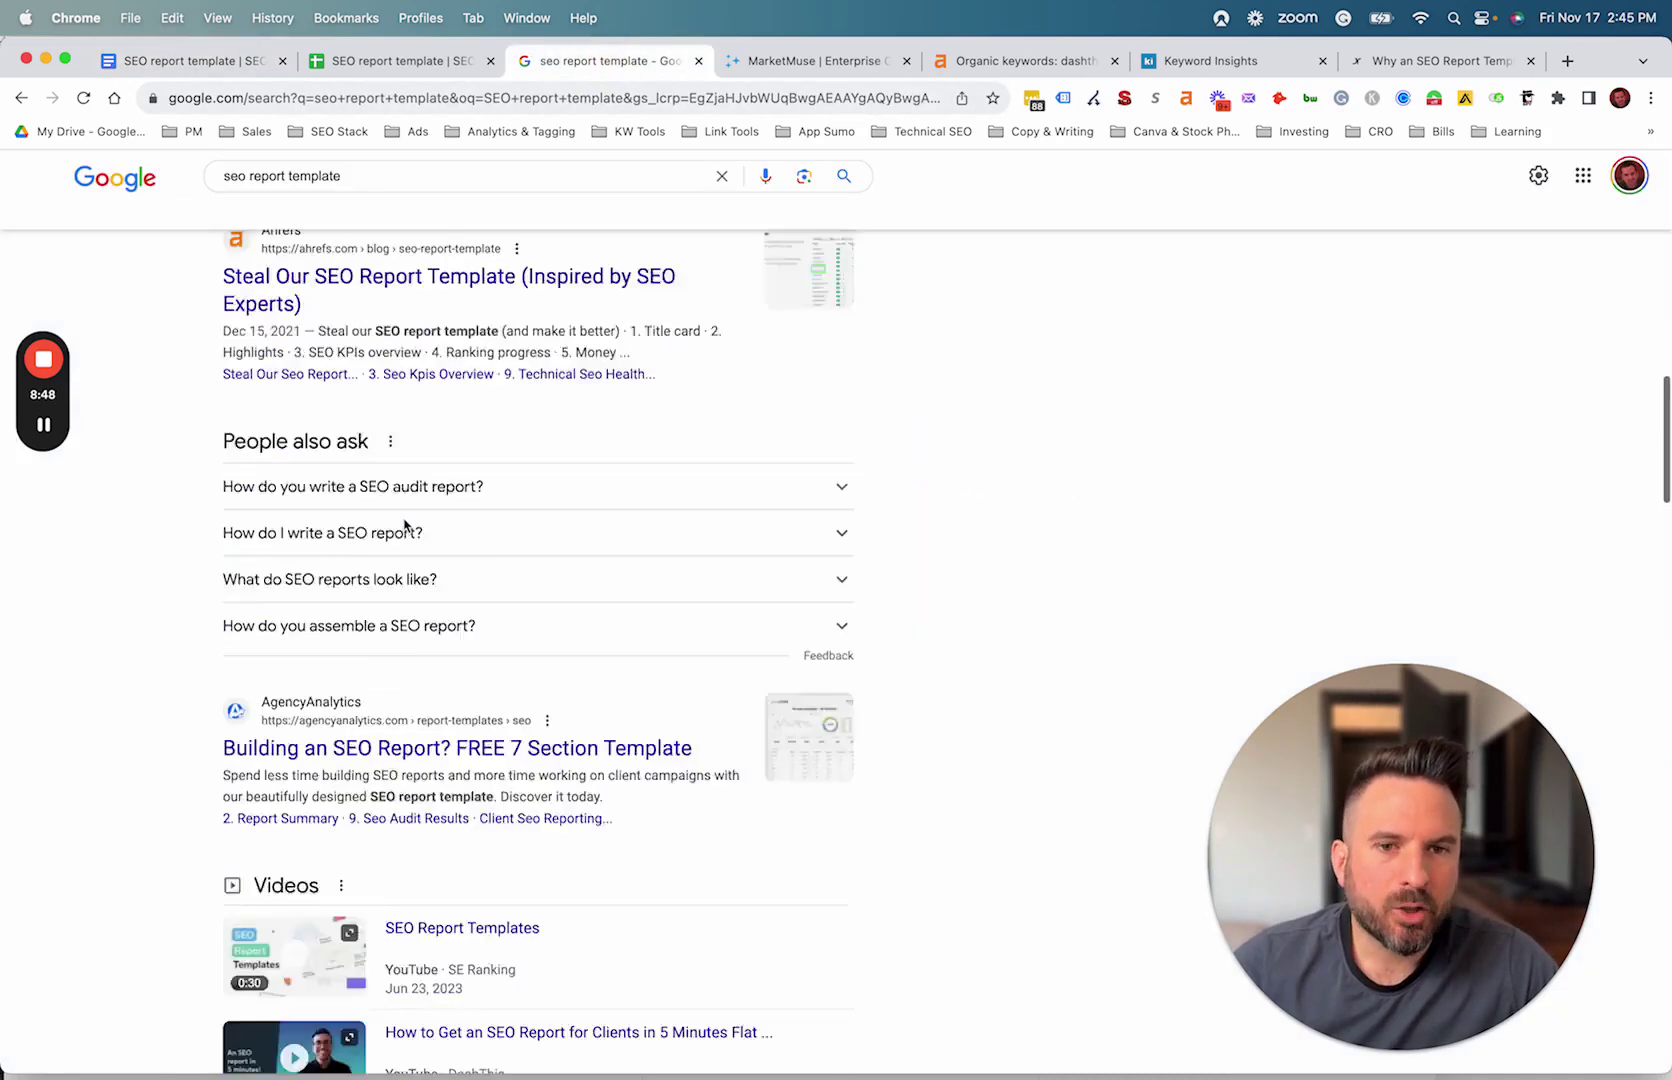
scroll(290, 630, down, 2)
drag(135, 762, 670, 845)
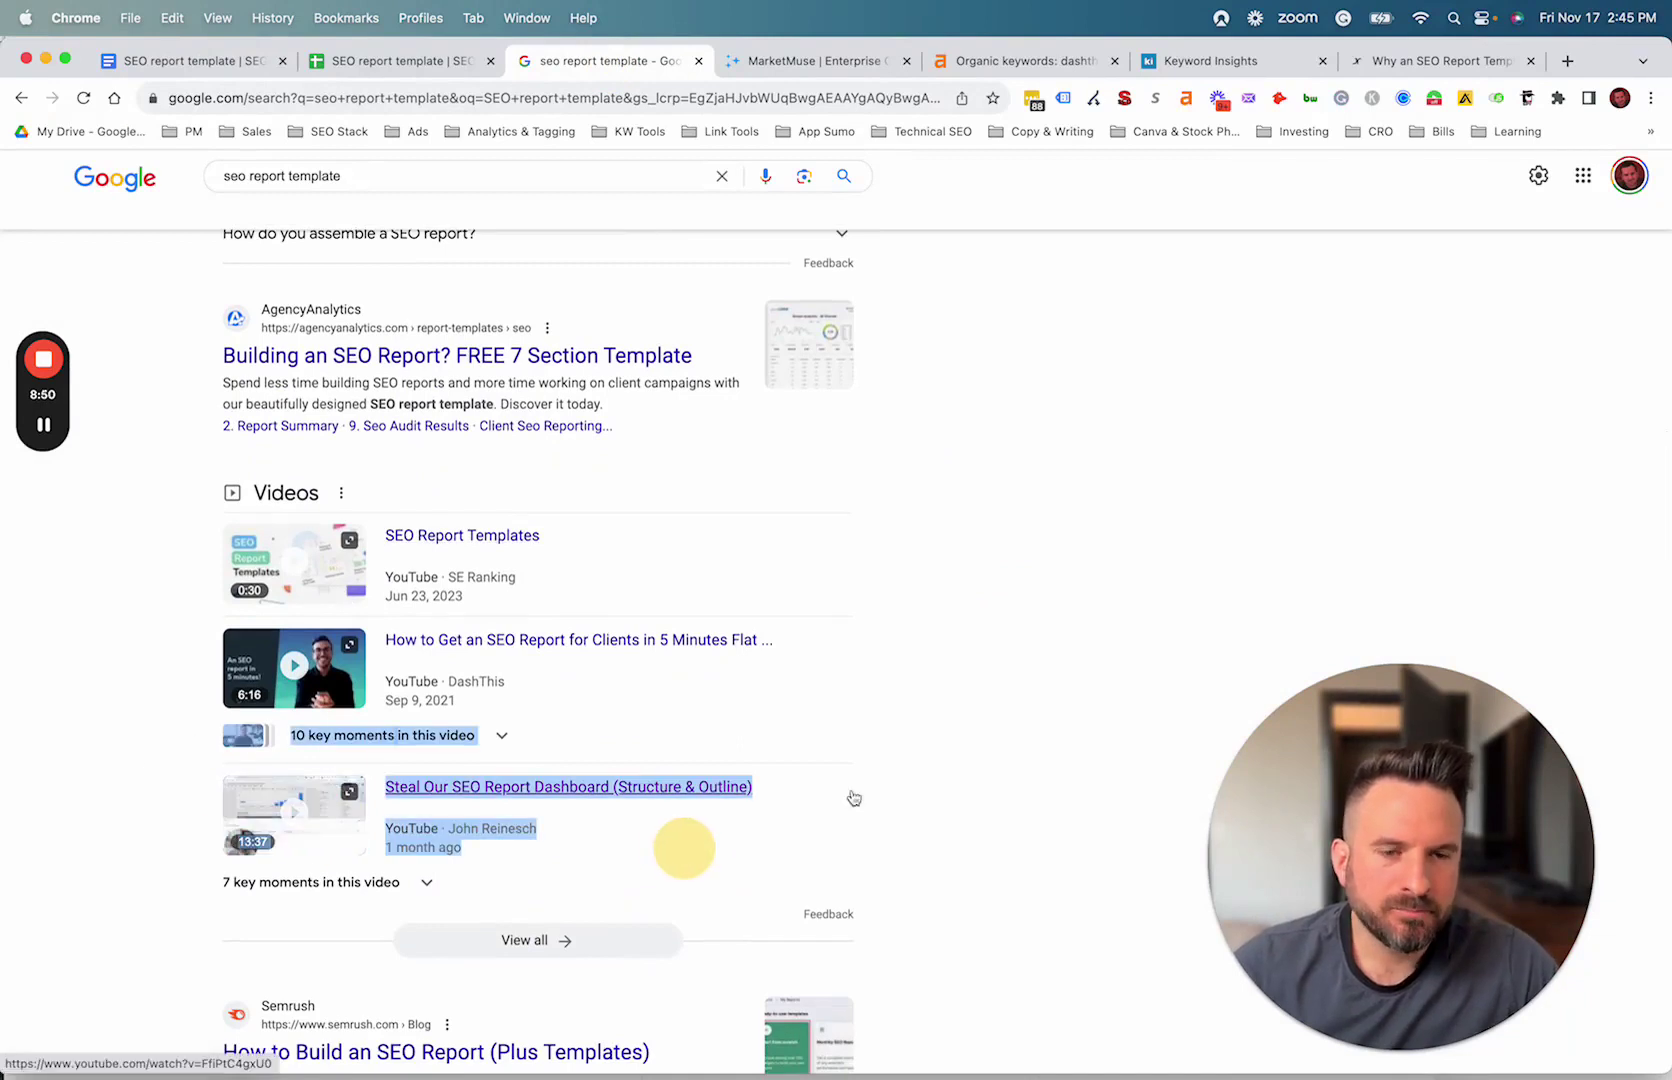
click(1078, 730)
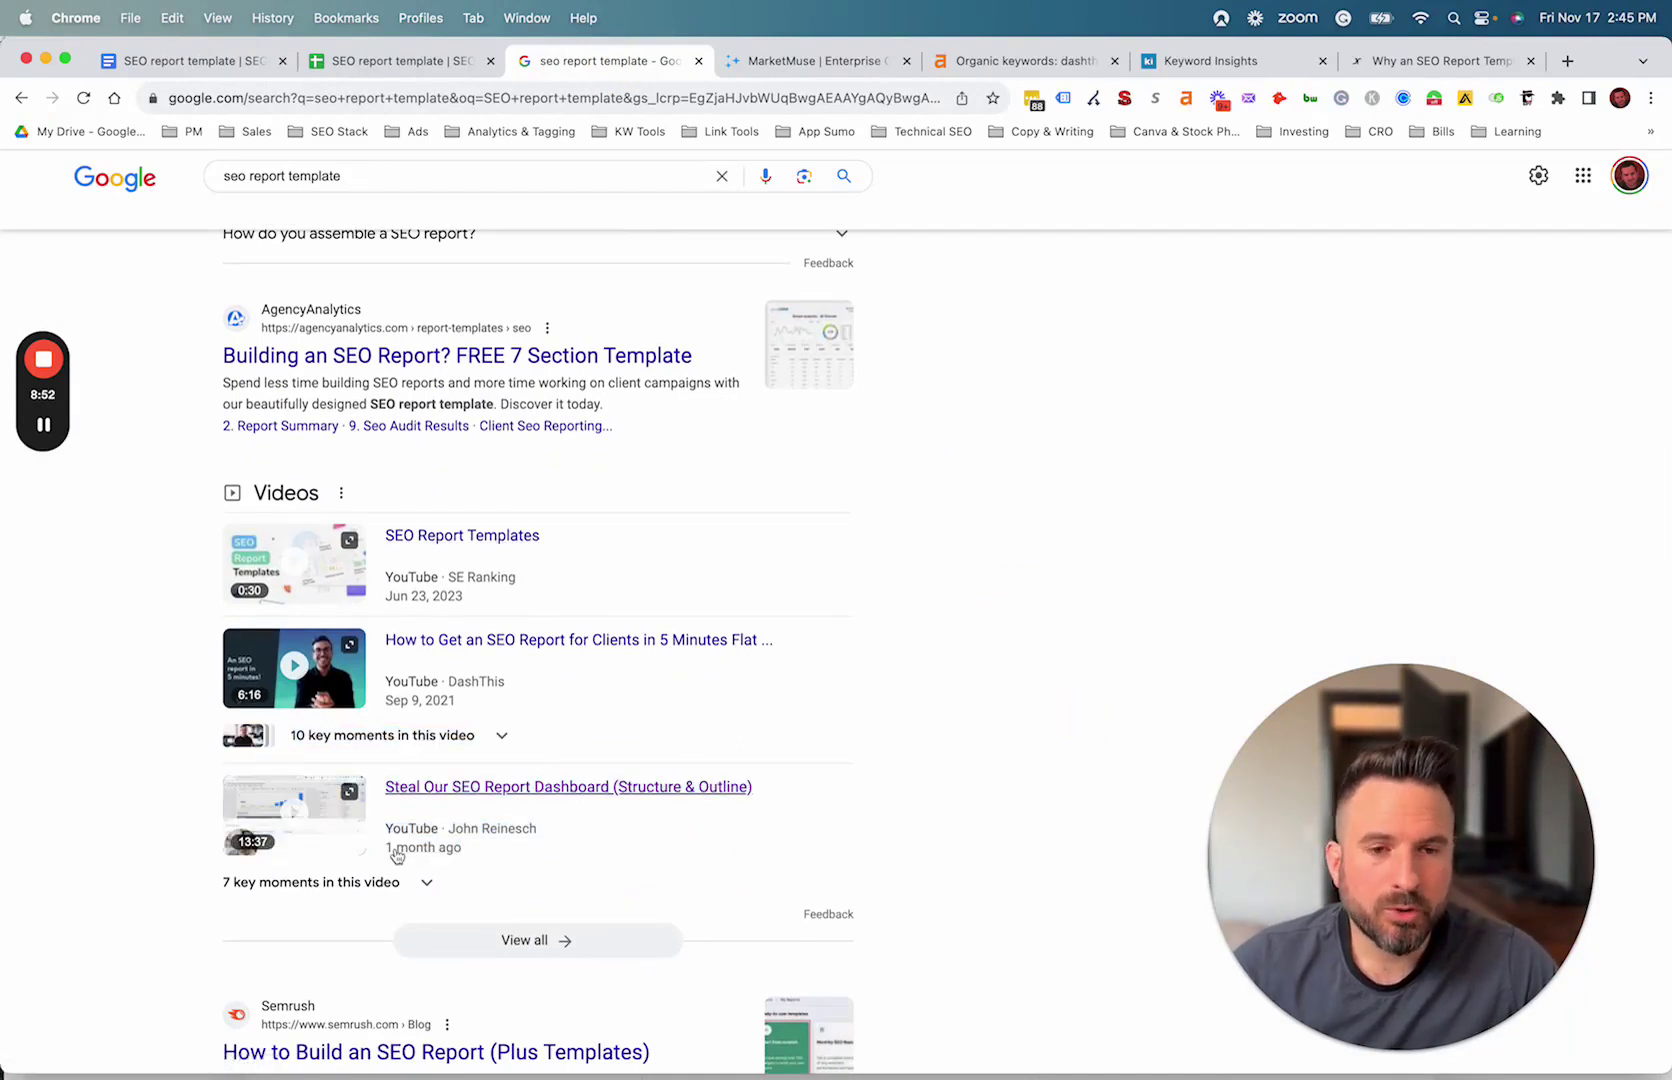
drag(161, 814, 642, 815)
scroll(410, 808, down, 5)
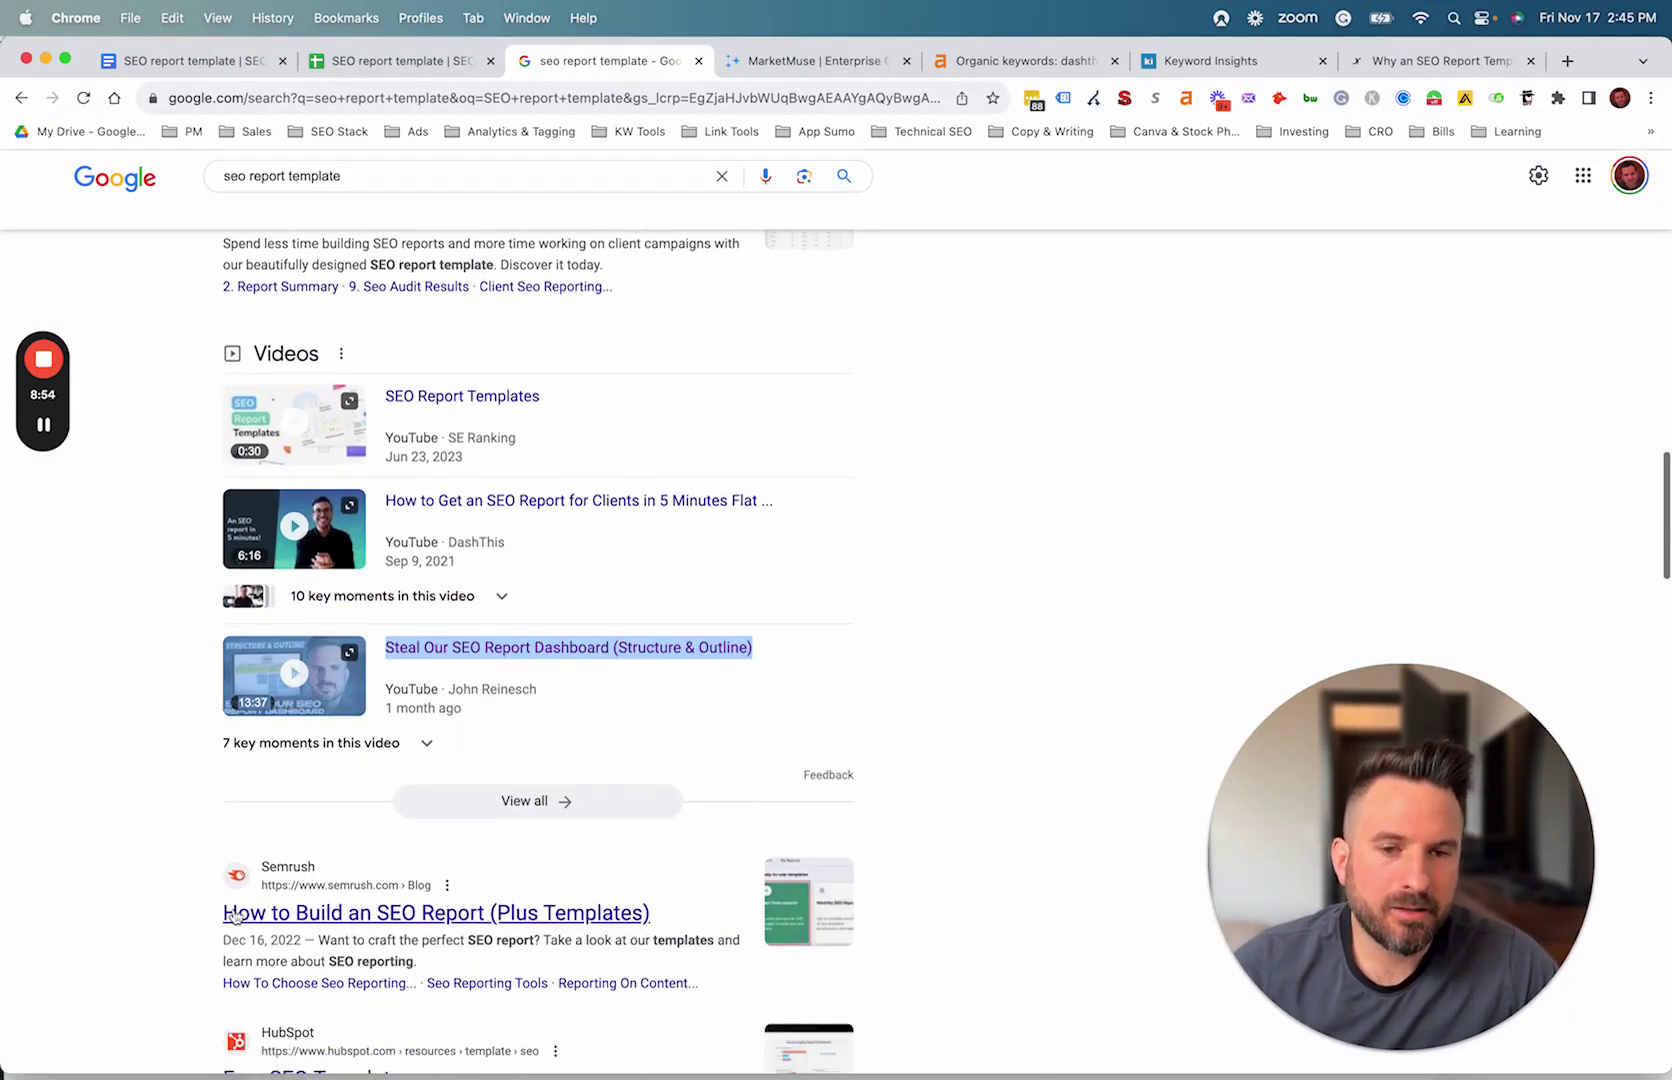
click(104, 597)
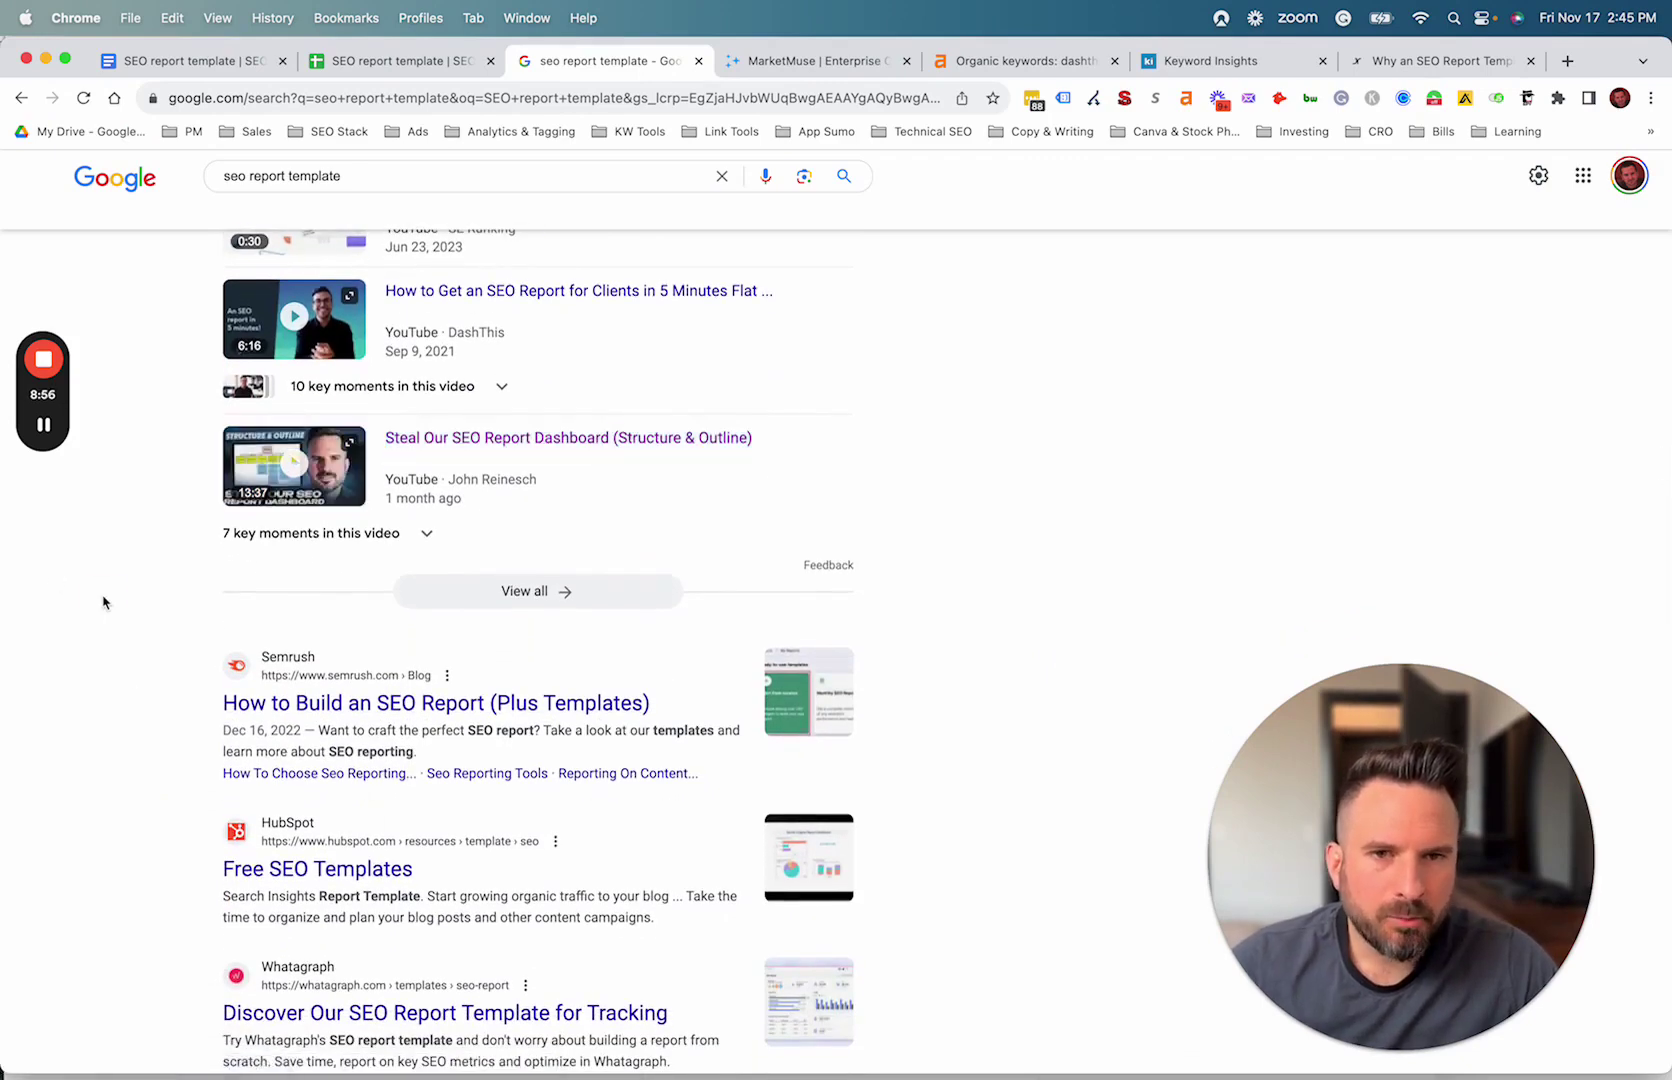
Compare the People also ask questions with the Videos block in the Google results.
scroll(98, 615, up, 5)
scroll(390, 440, up, 4)
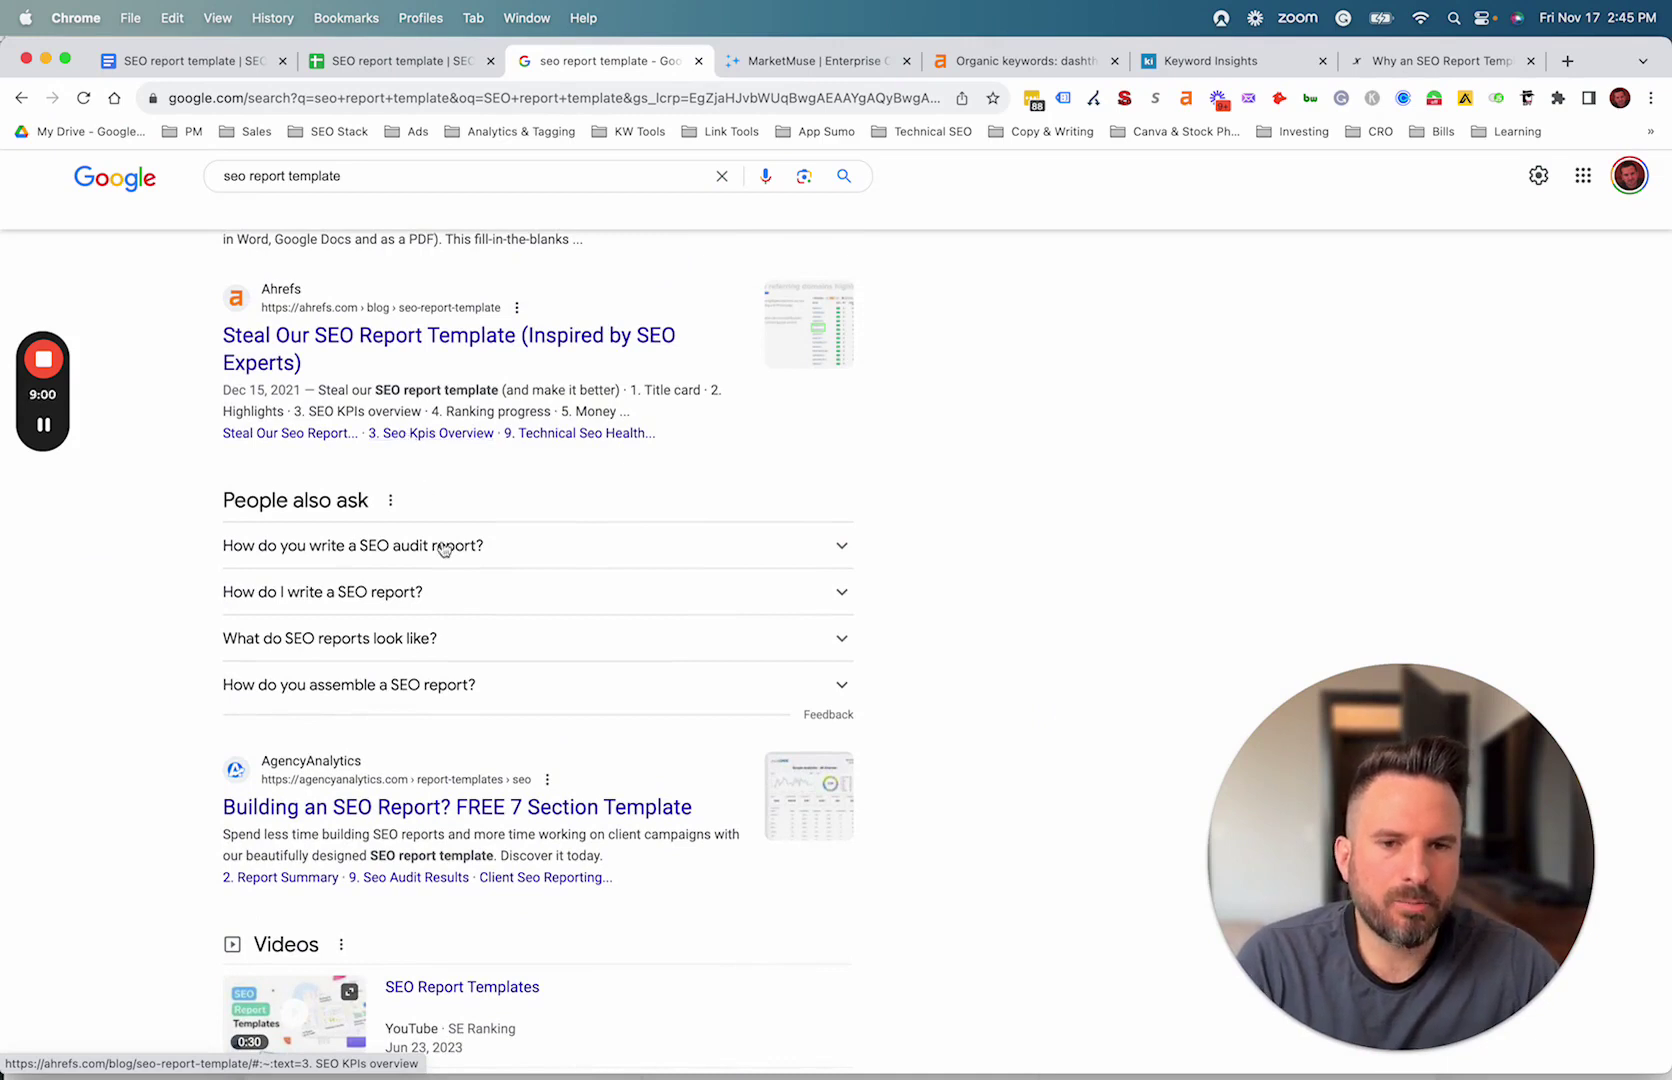
scroll(784, 585, down, 4)
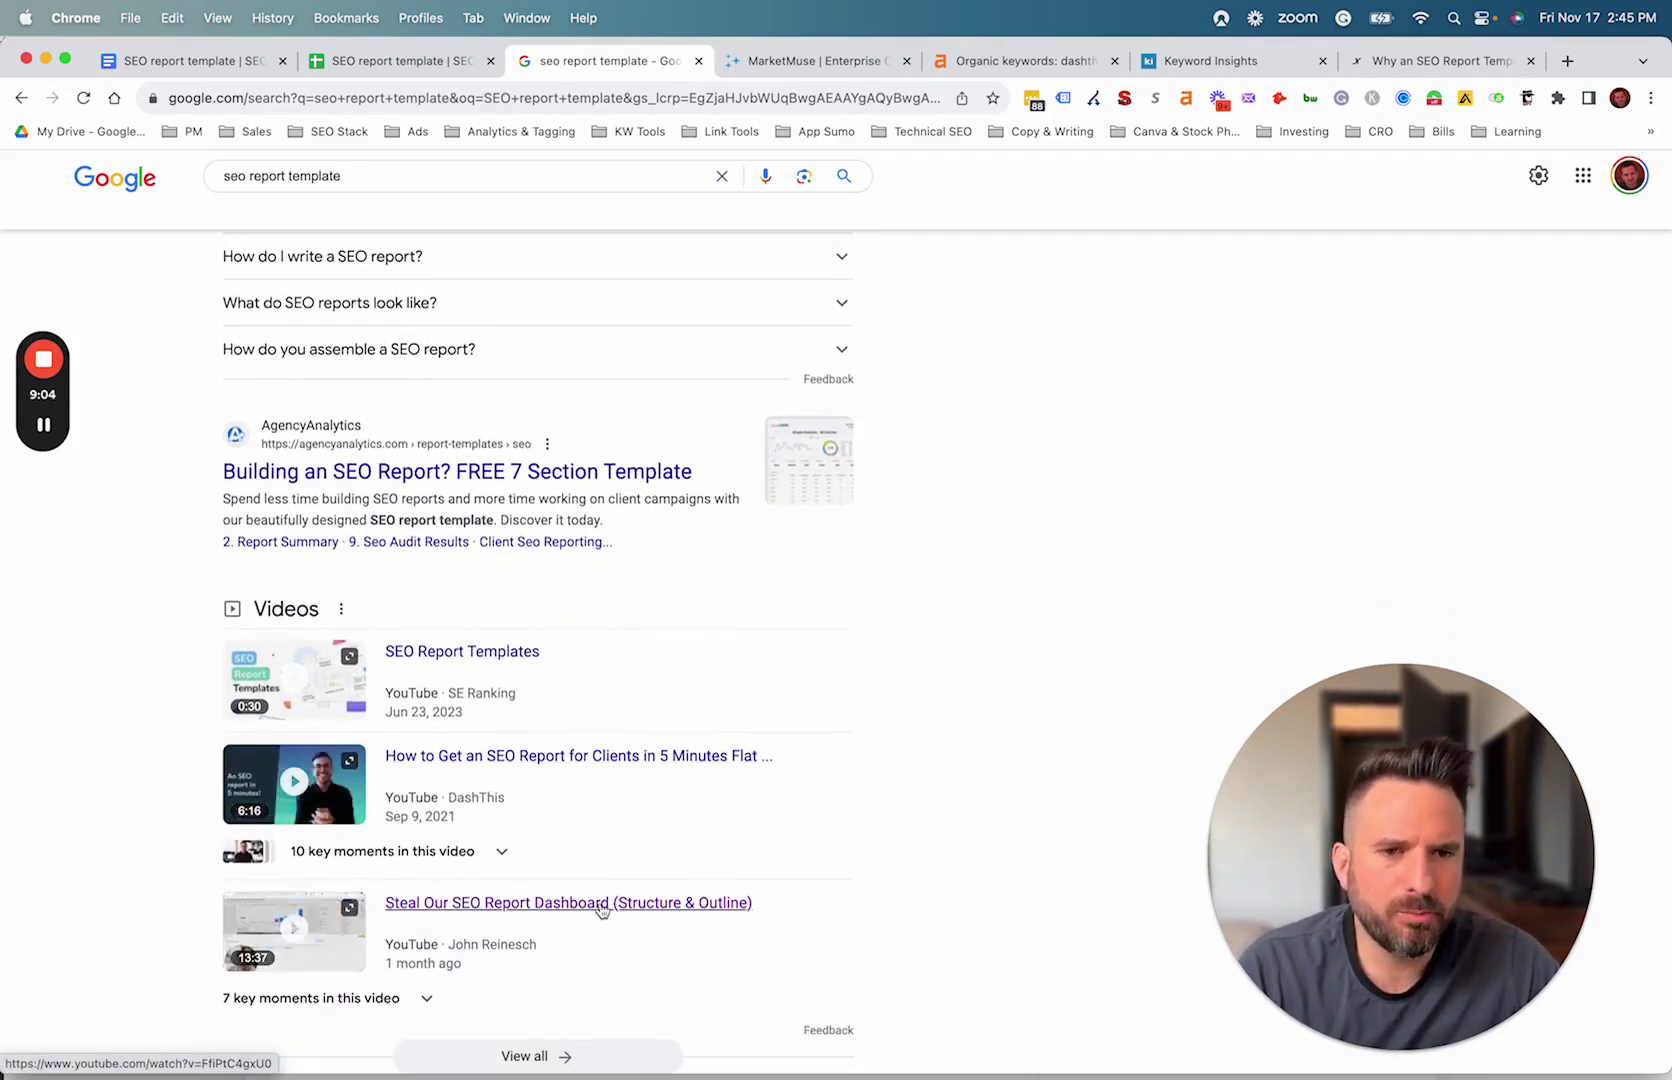
scroll(575, 594, up, 3)
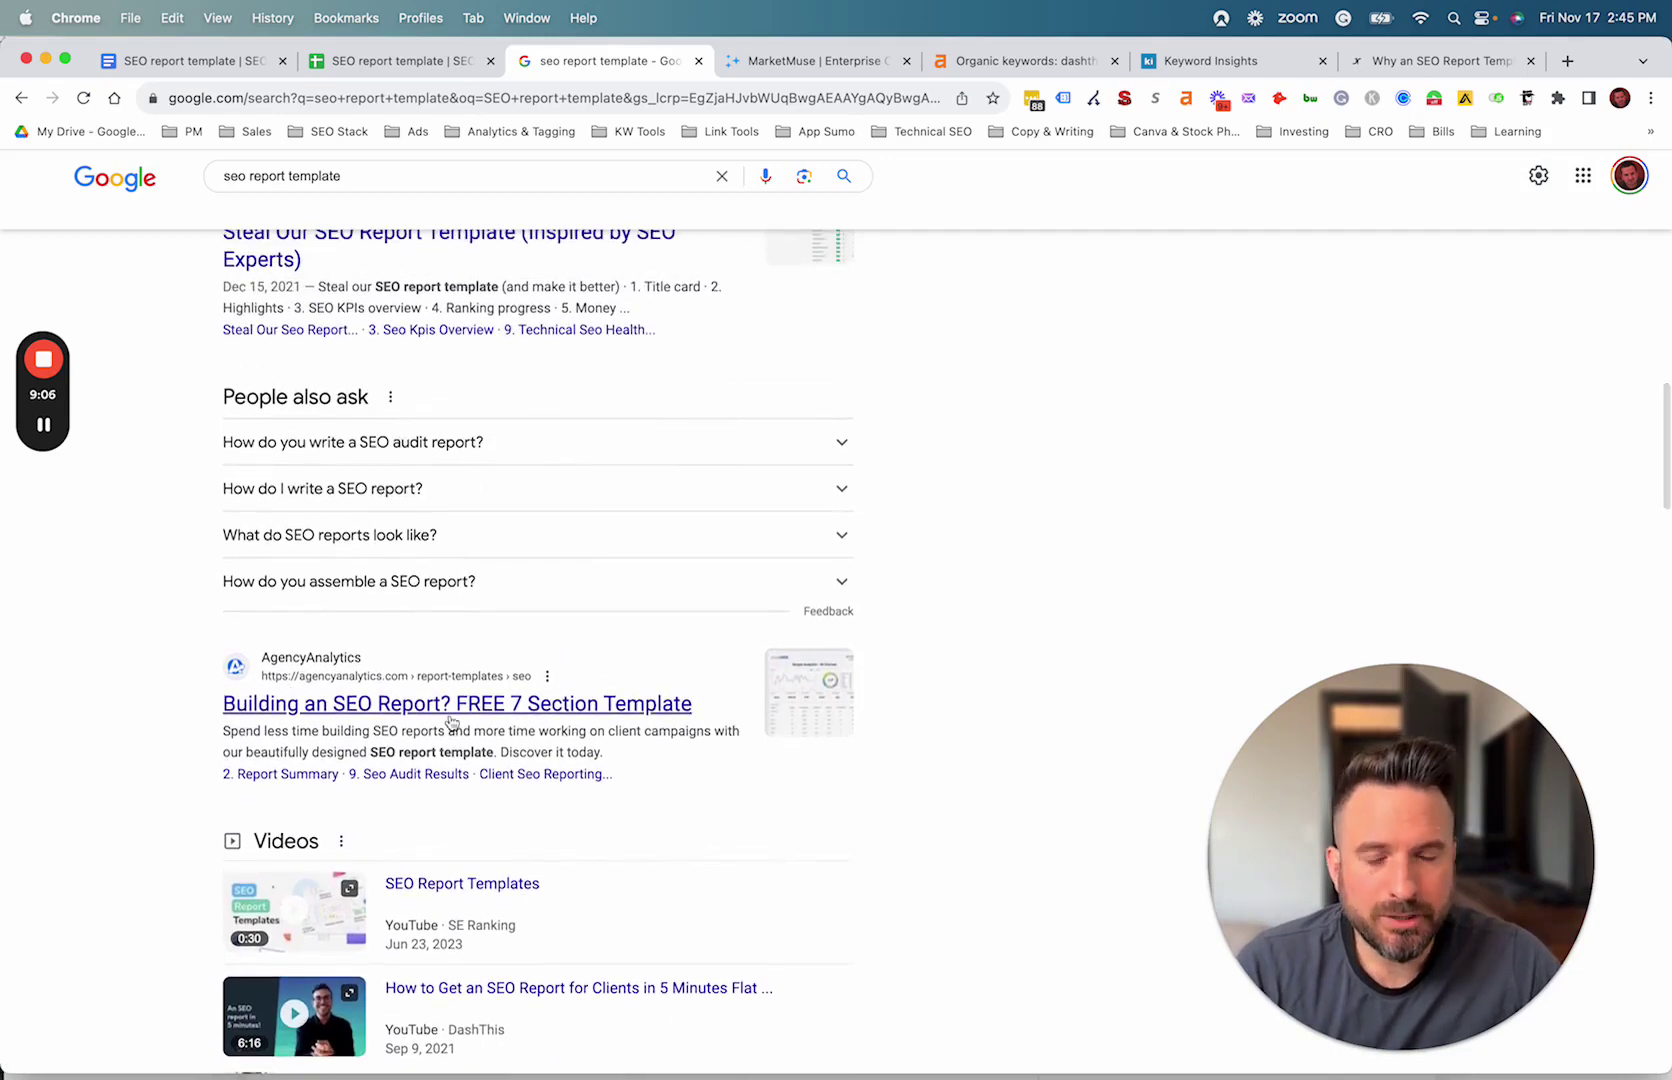
scroll(791, 605, up, 3)
scroll(1000, 727, down, 4)
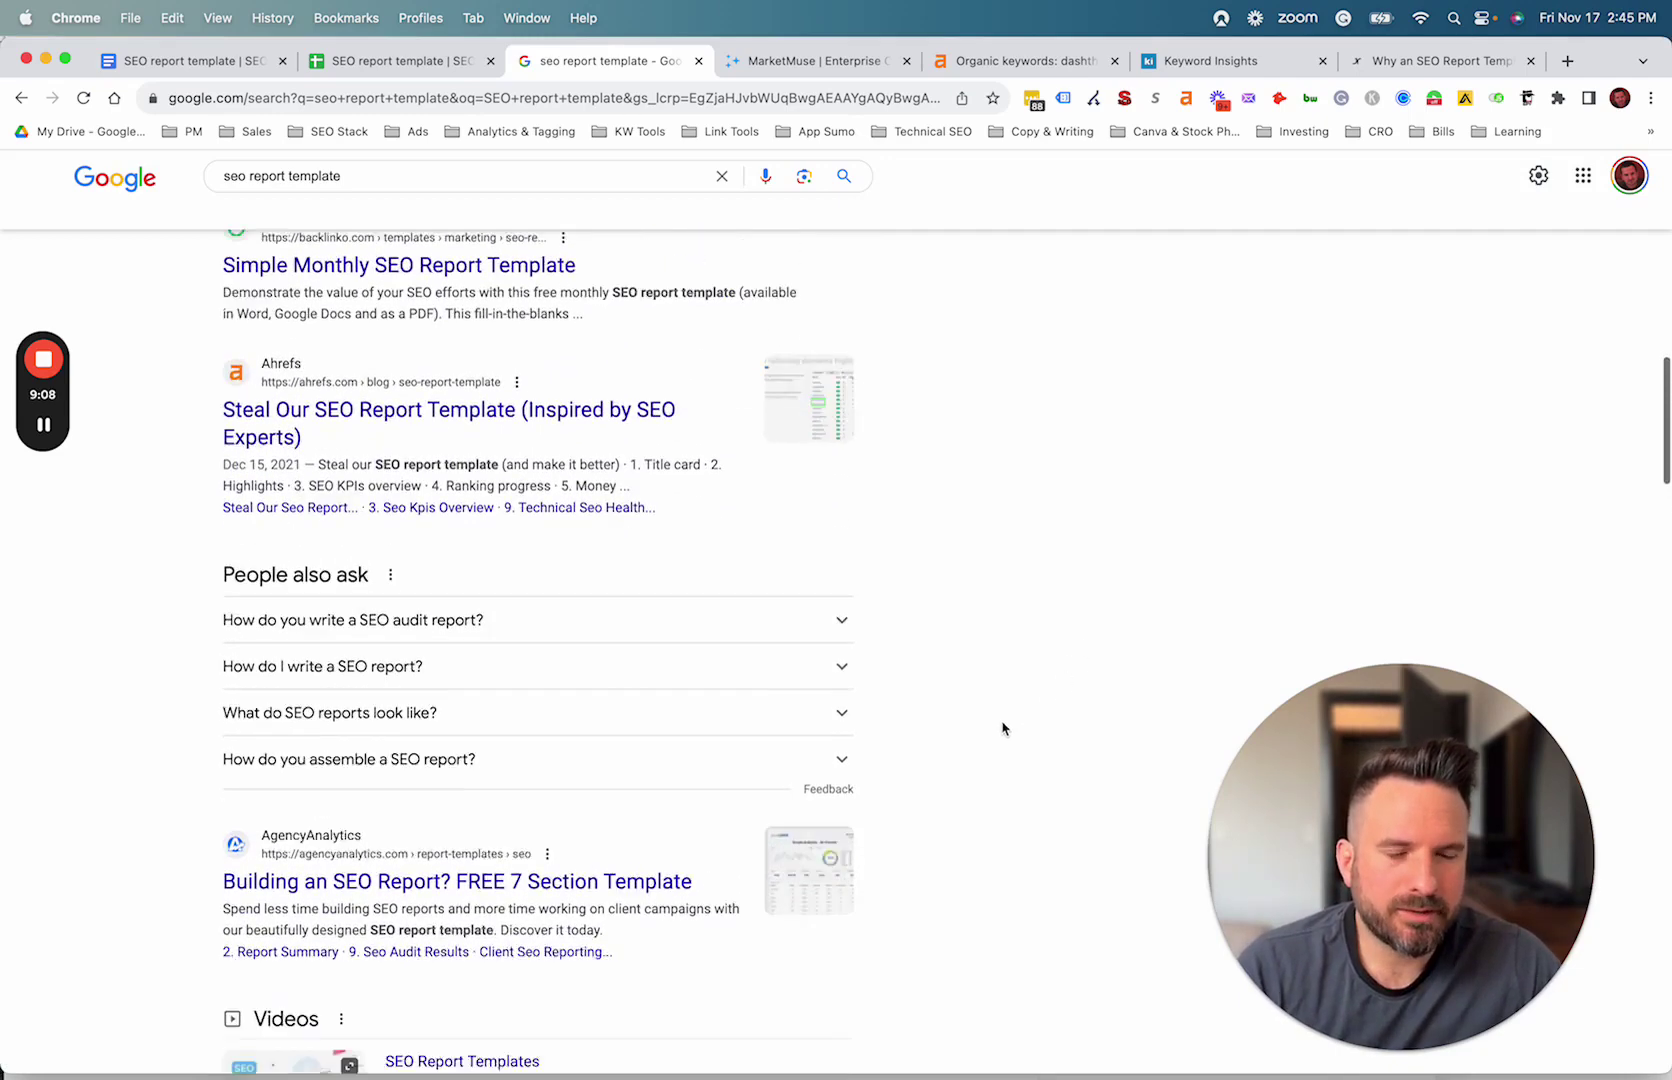
scroll(570, 830, down, 2)
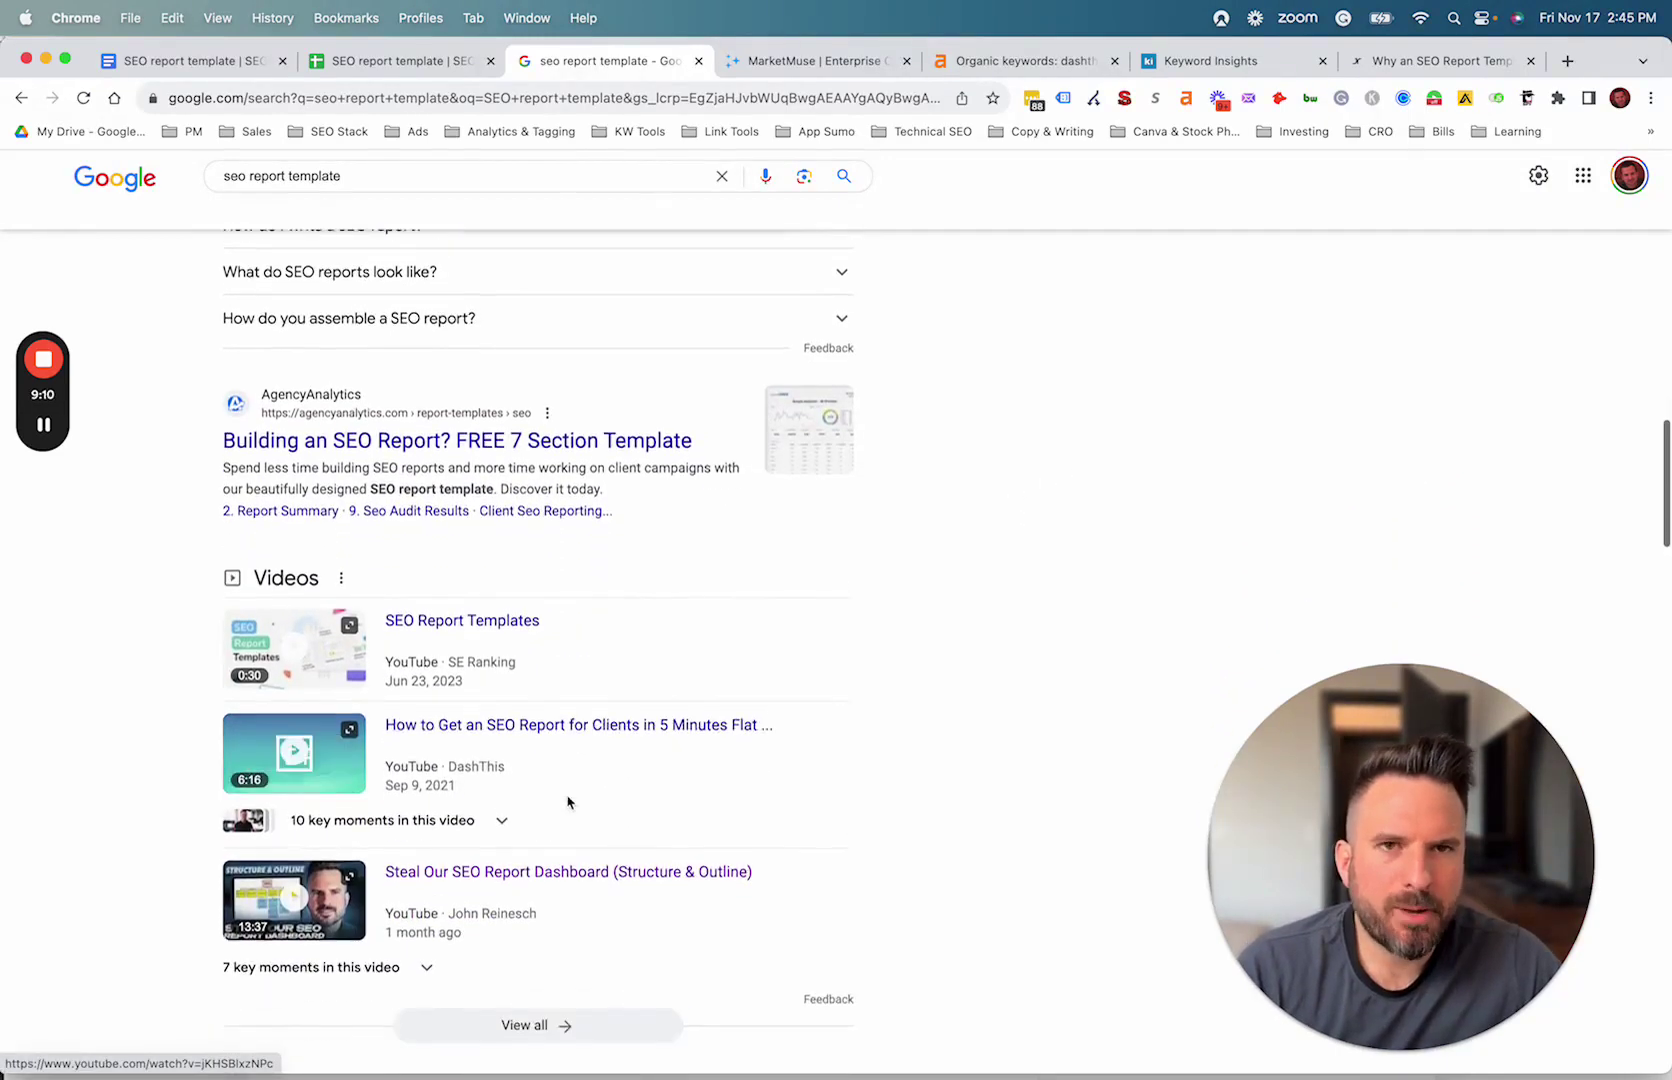
Return to the content brief and highlight the lead magnet offer in the Call to Action cell for review.
scroll(567, 795, up, 9)
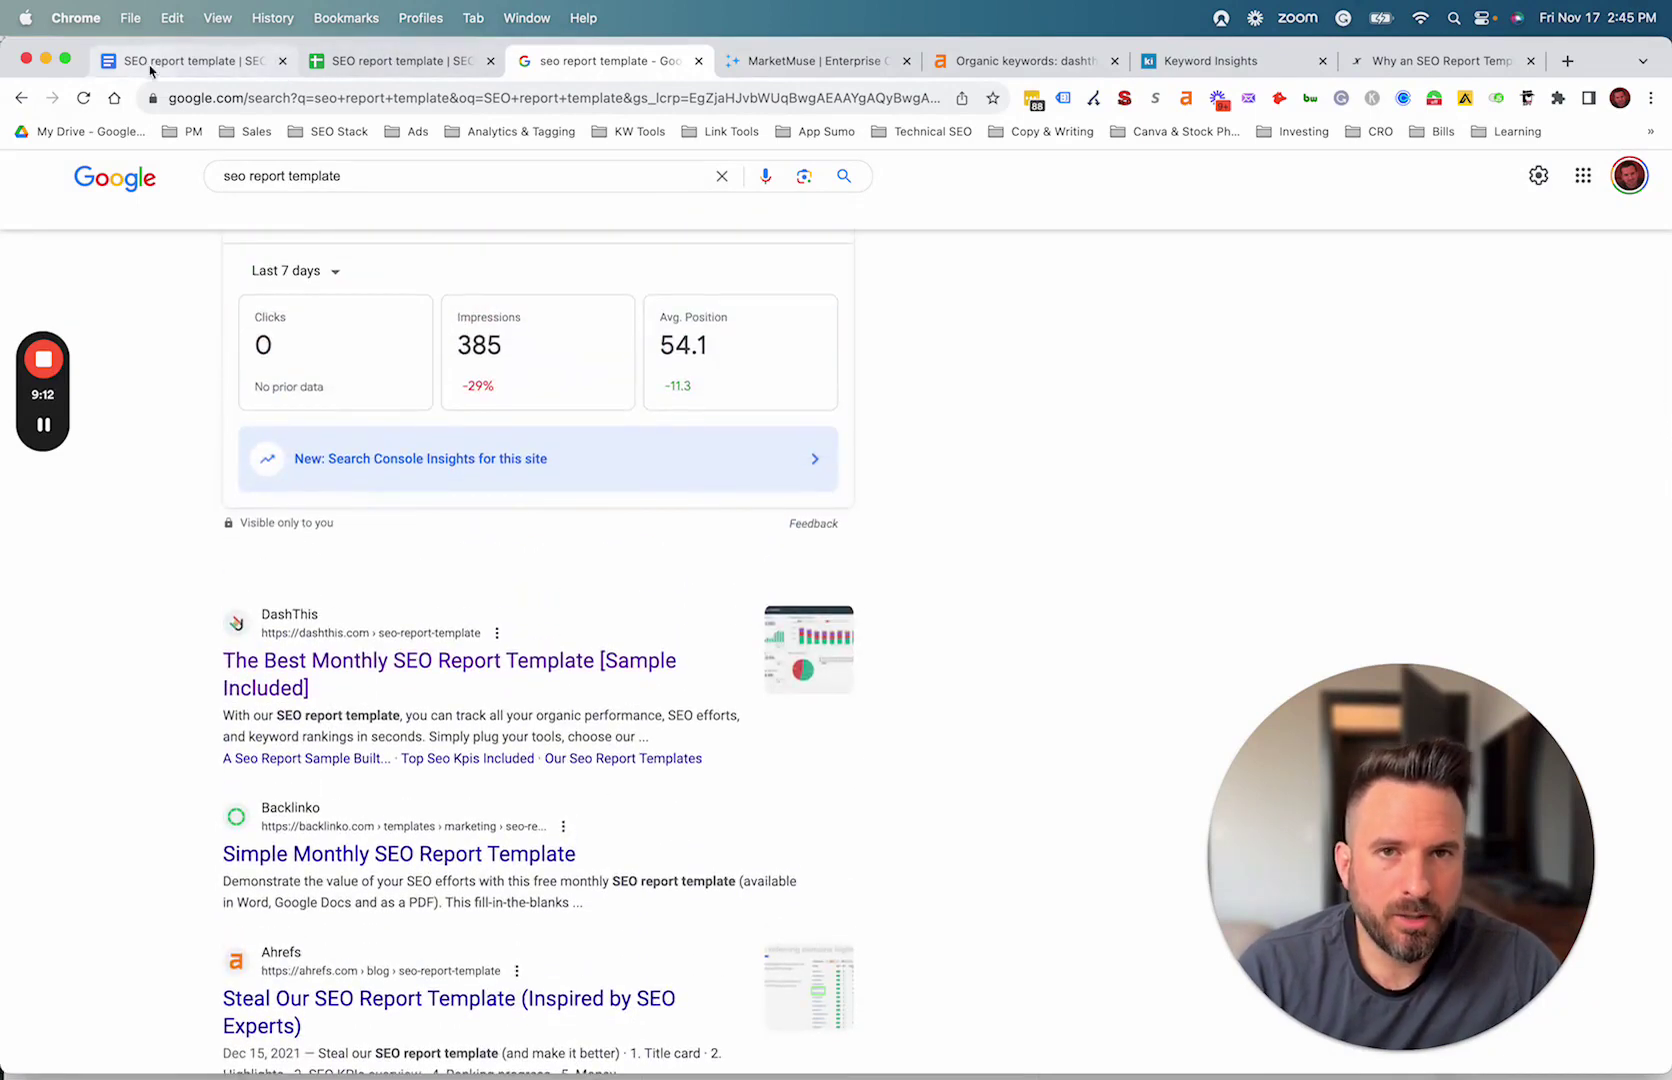
click(218, 62)
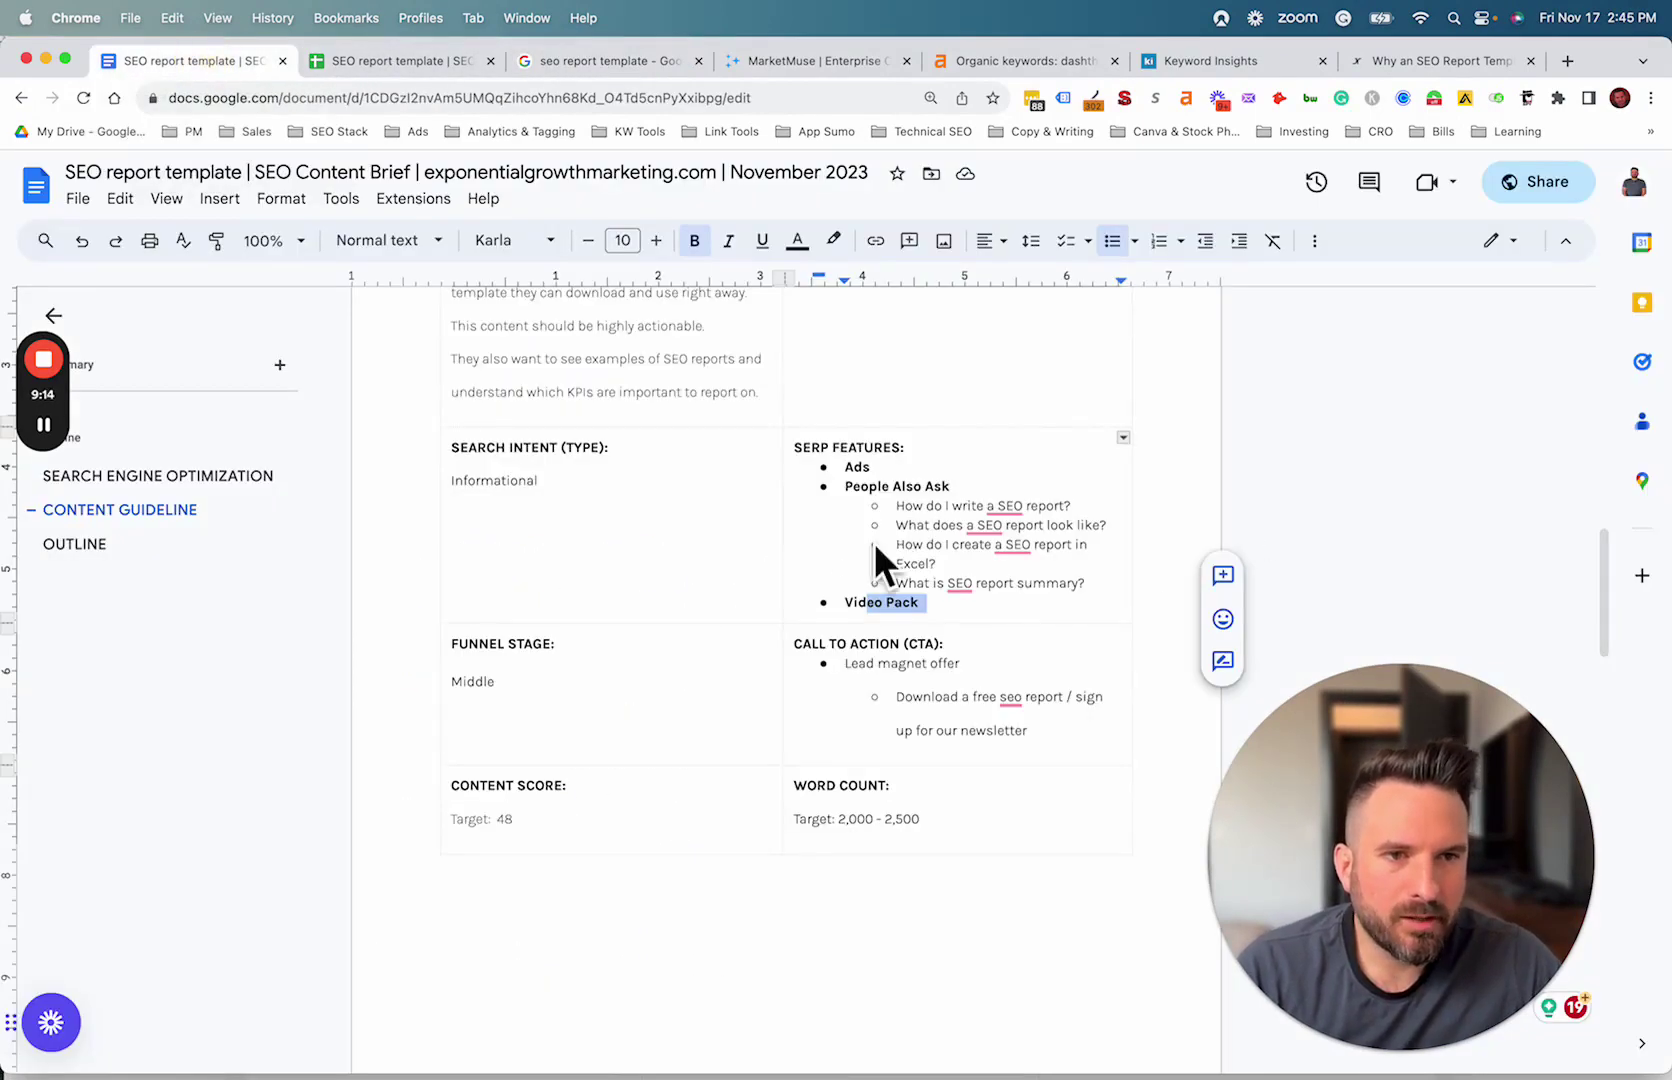
scroll(925, 612, down, 1)
click(985, 615)
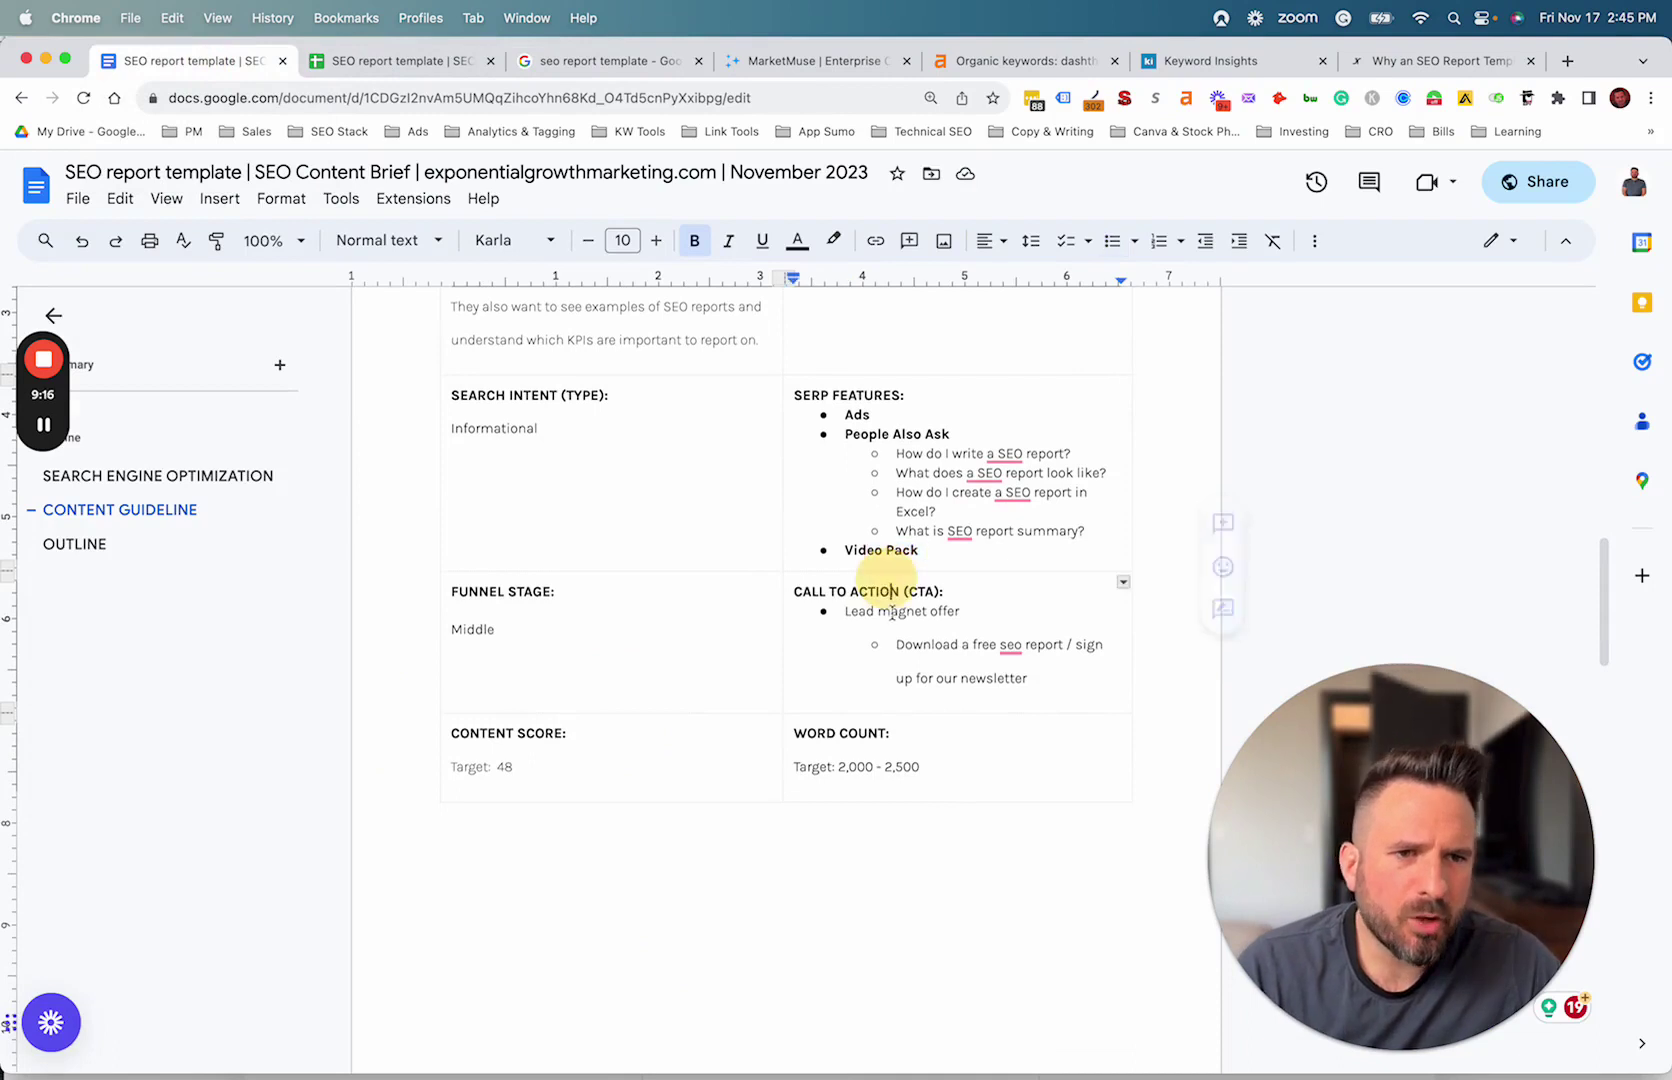
scroll(873, 609, down, 2)
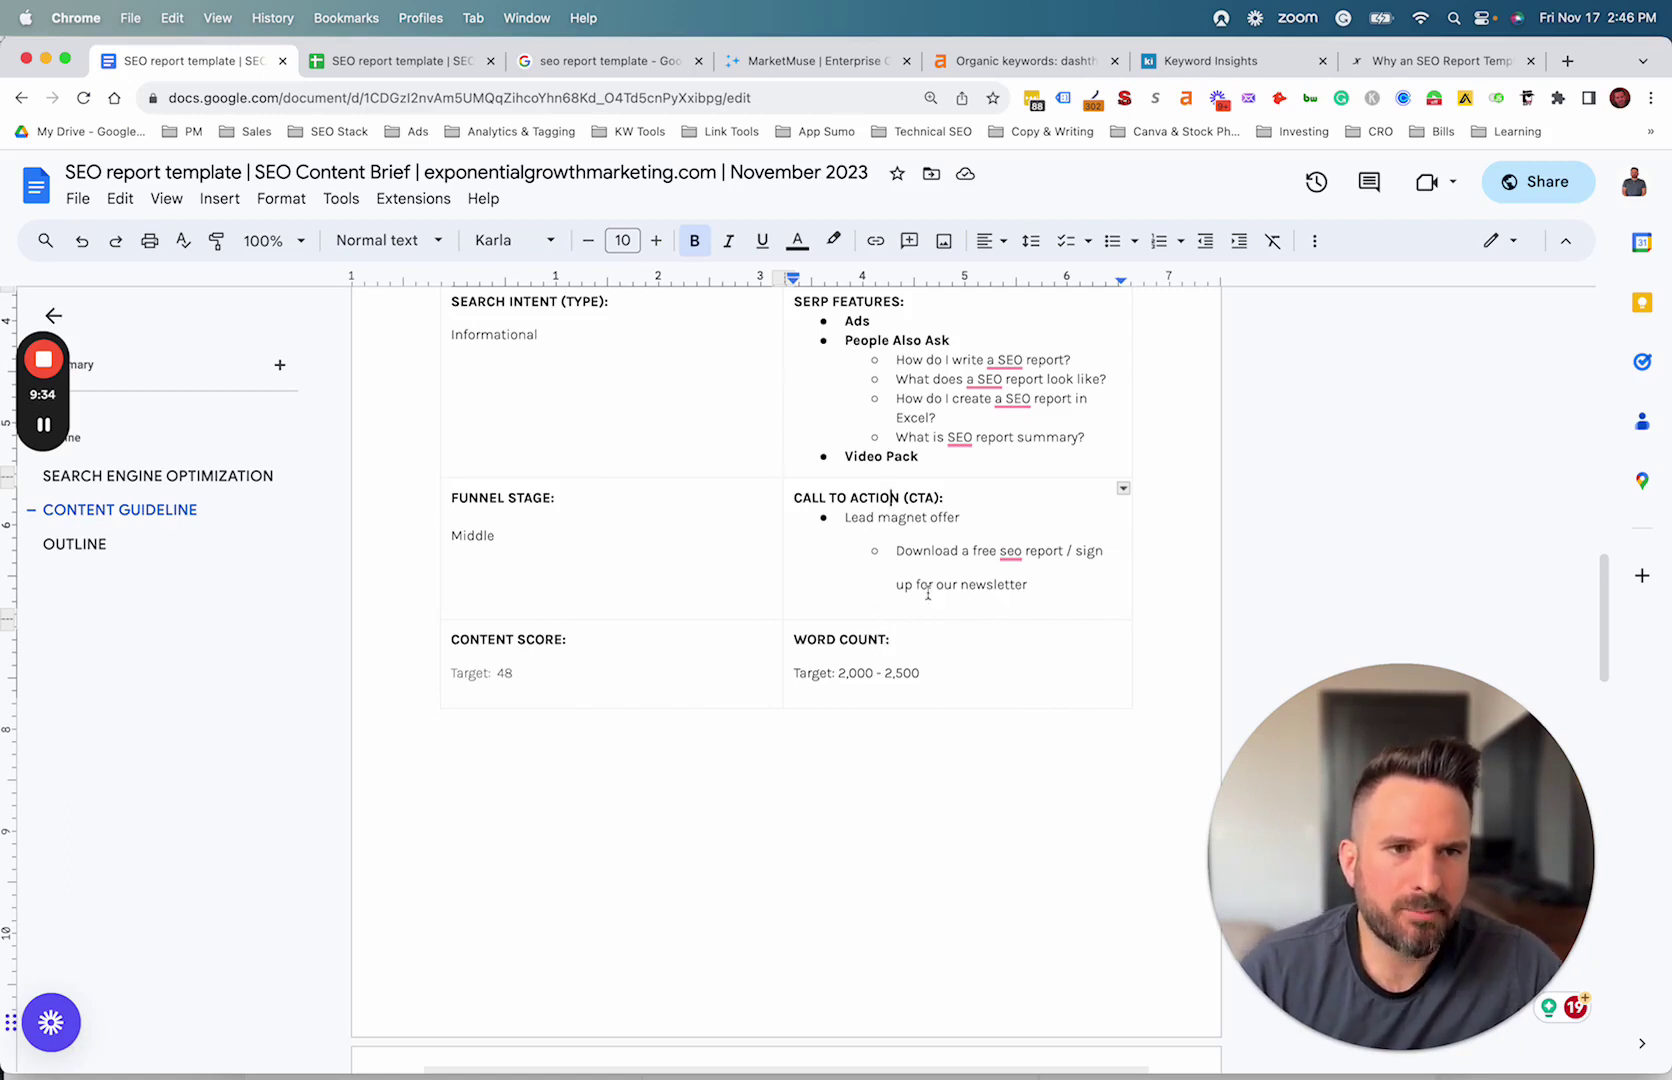
drag(882, 520, 1011, 580)
click(968, 551)
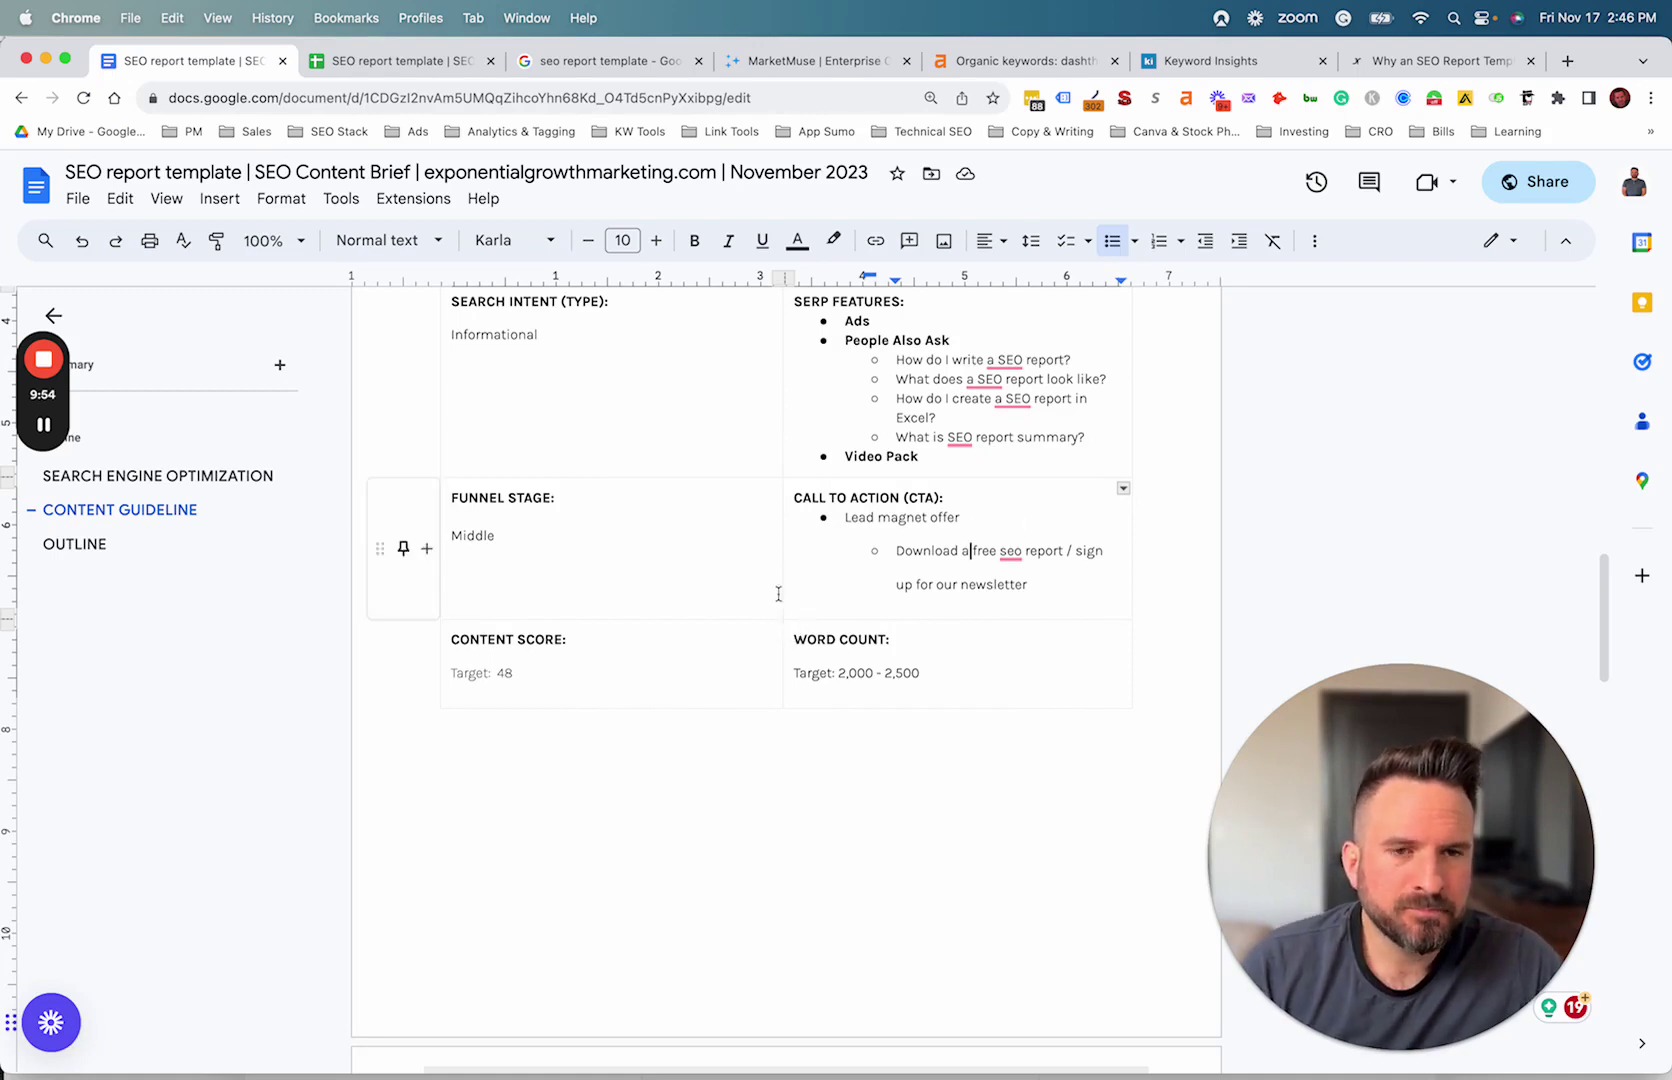
Review the Funnel Stage and Content Score cells, highlighting the content score target.
scroll(985, 520, down, 2)
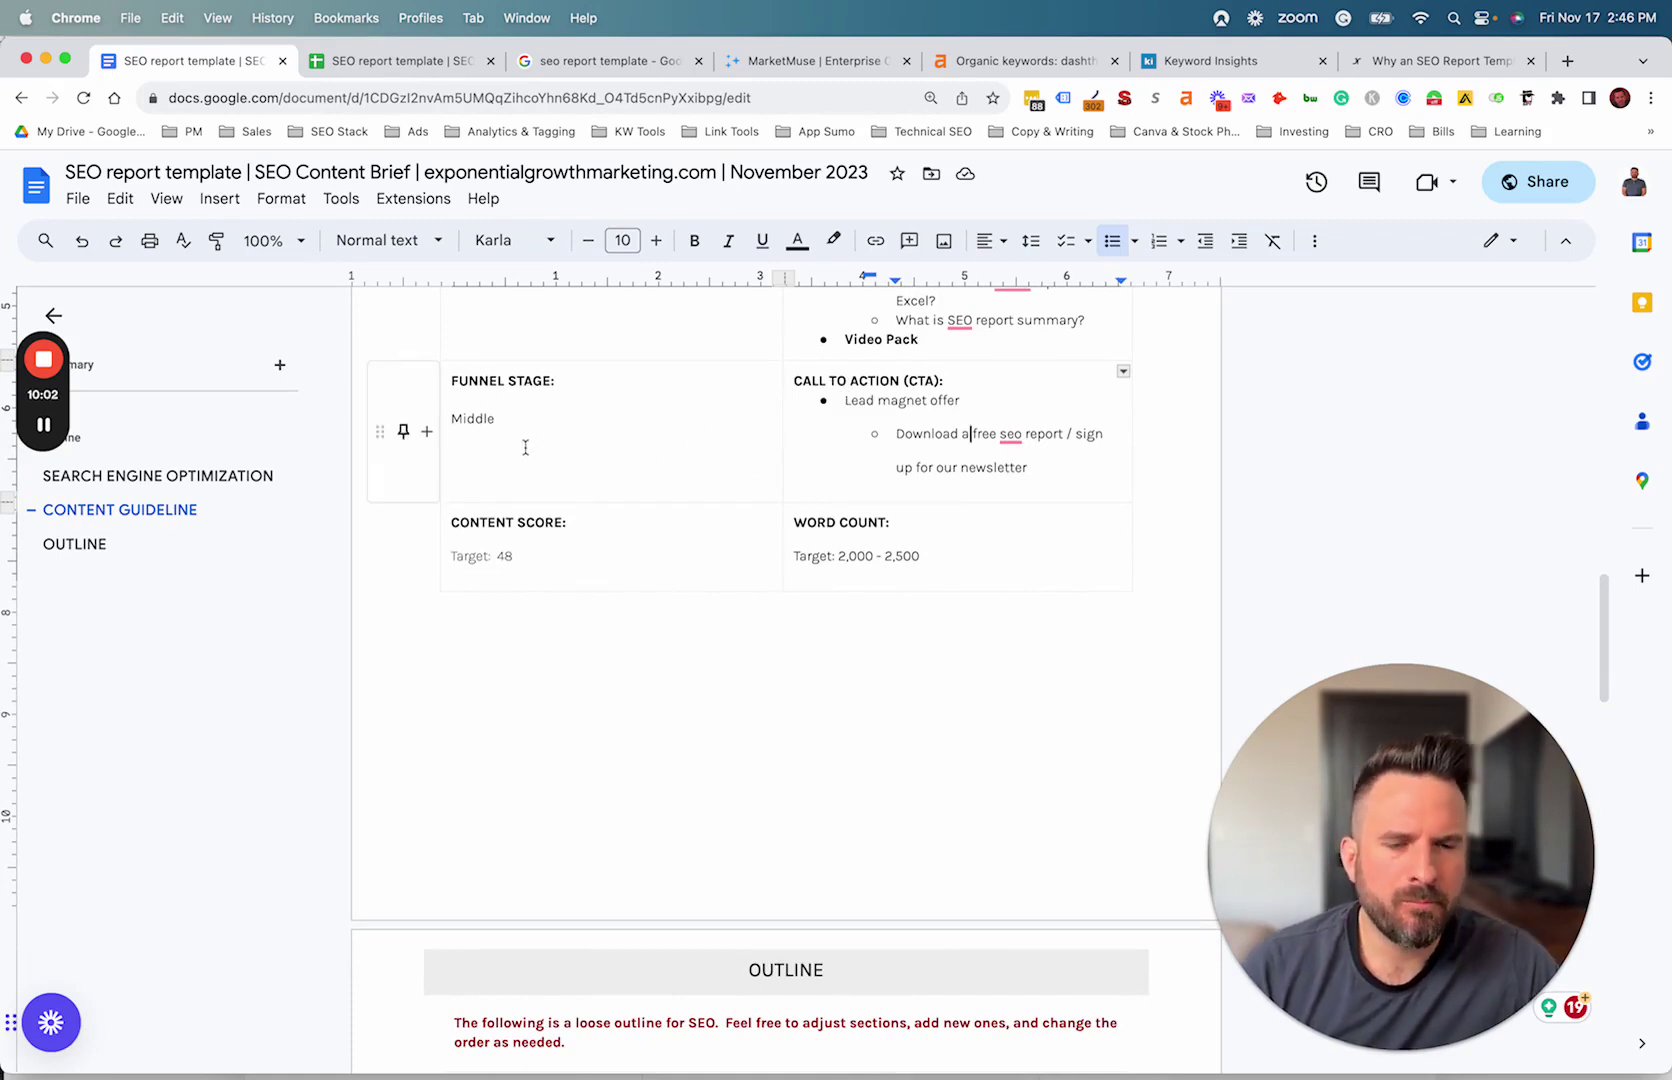
double_click(593, 425)
scroll(737, 445, down, 2)
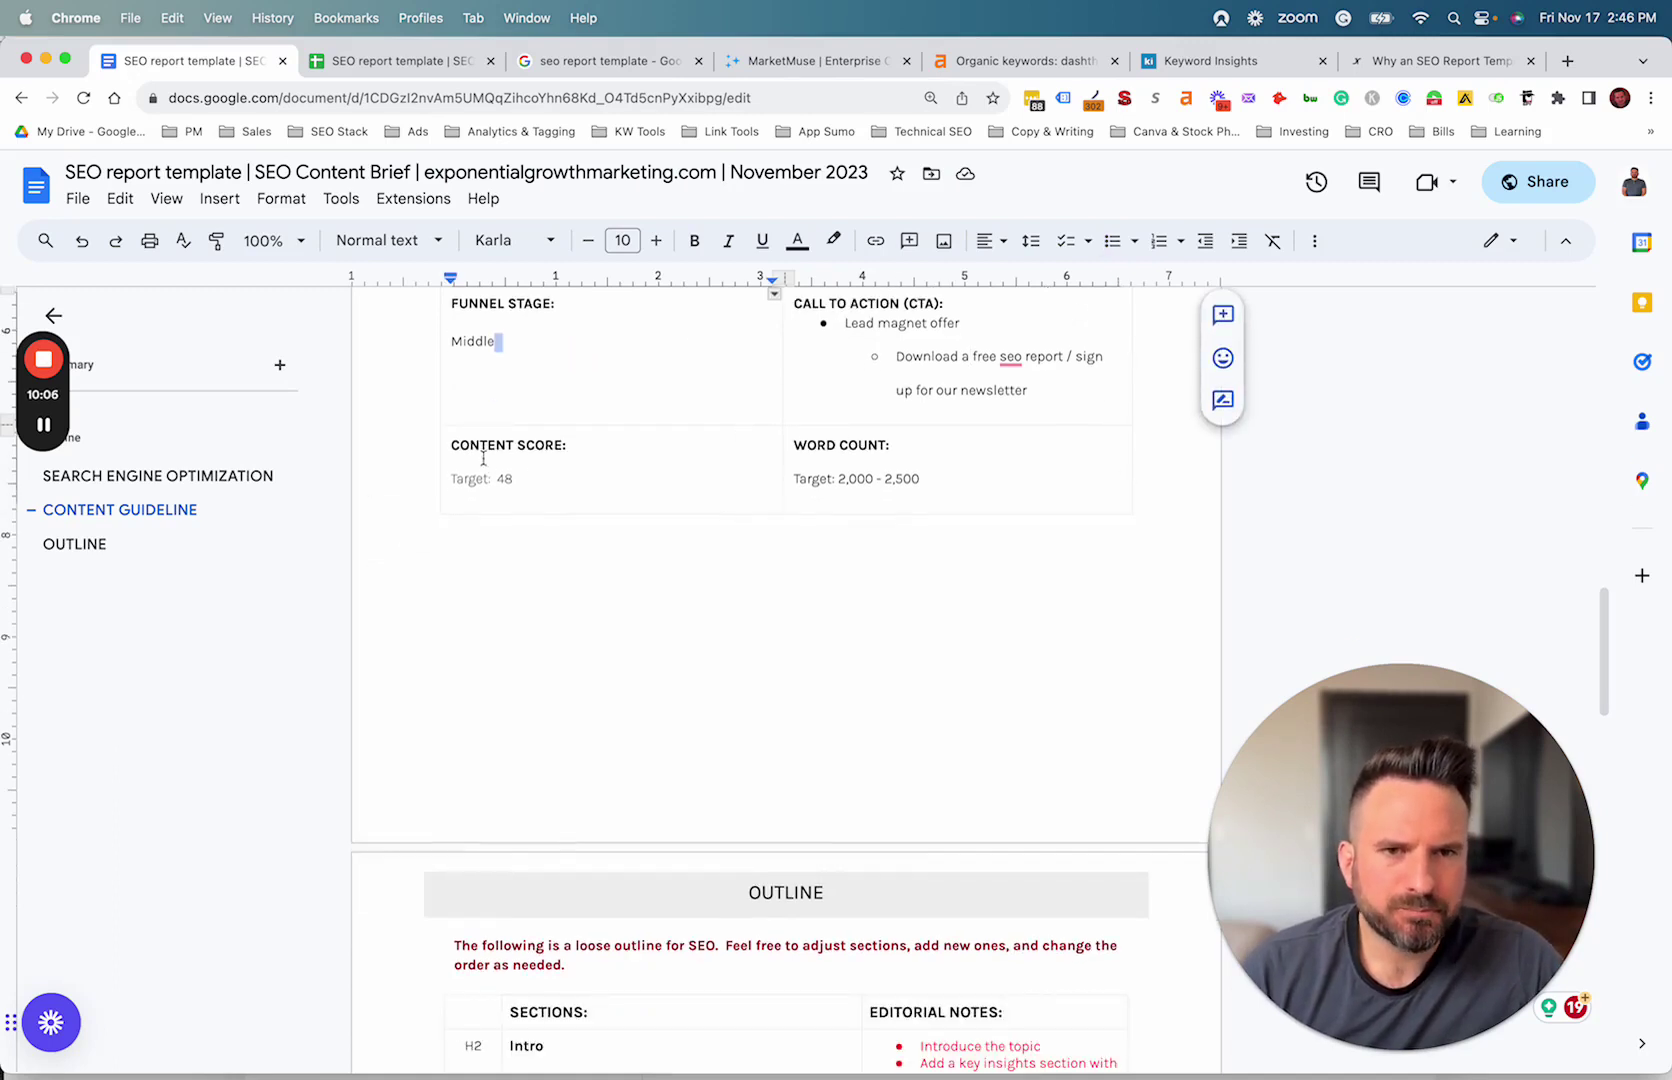
double_click(538, 478)
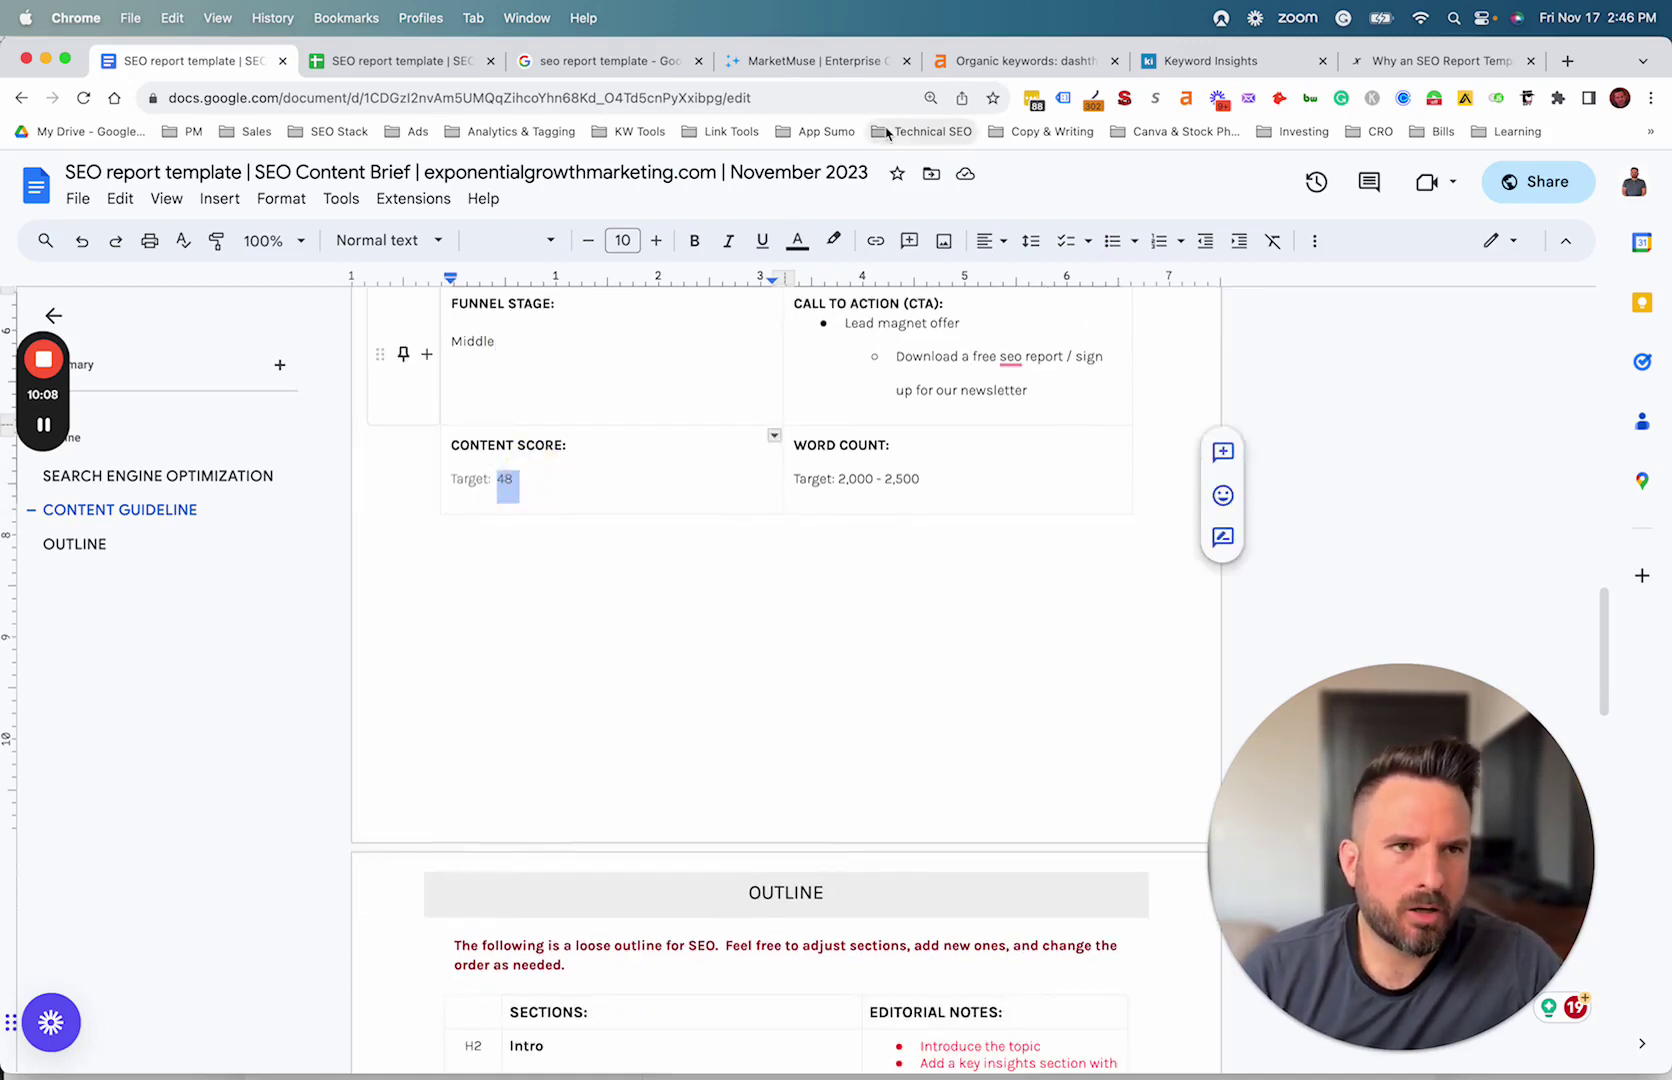
click(507, 478)
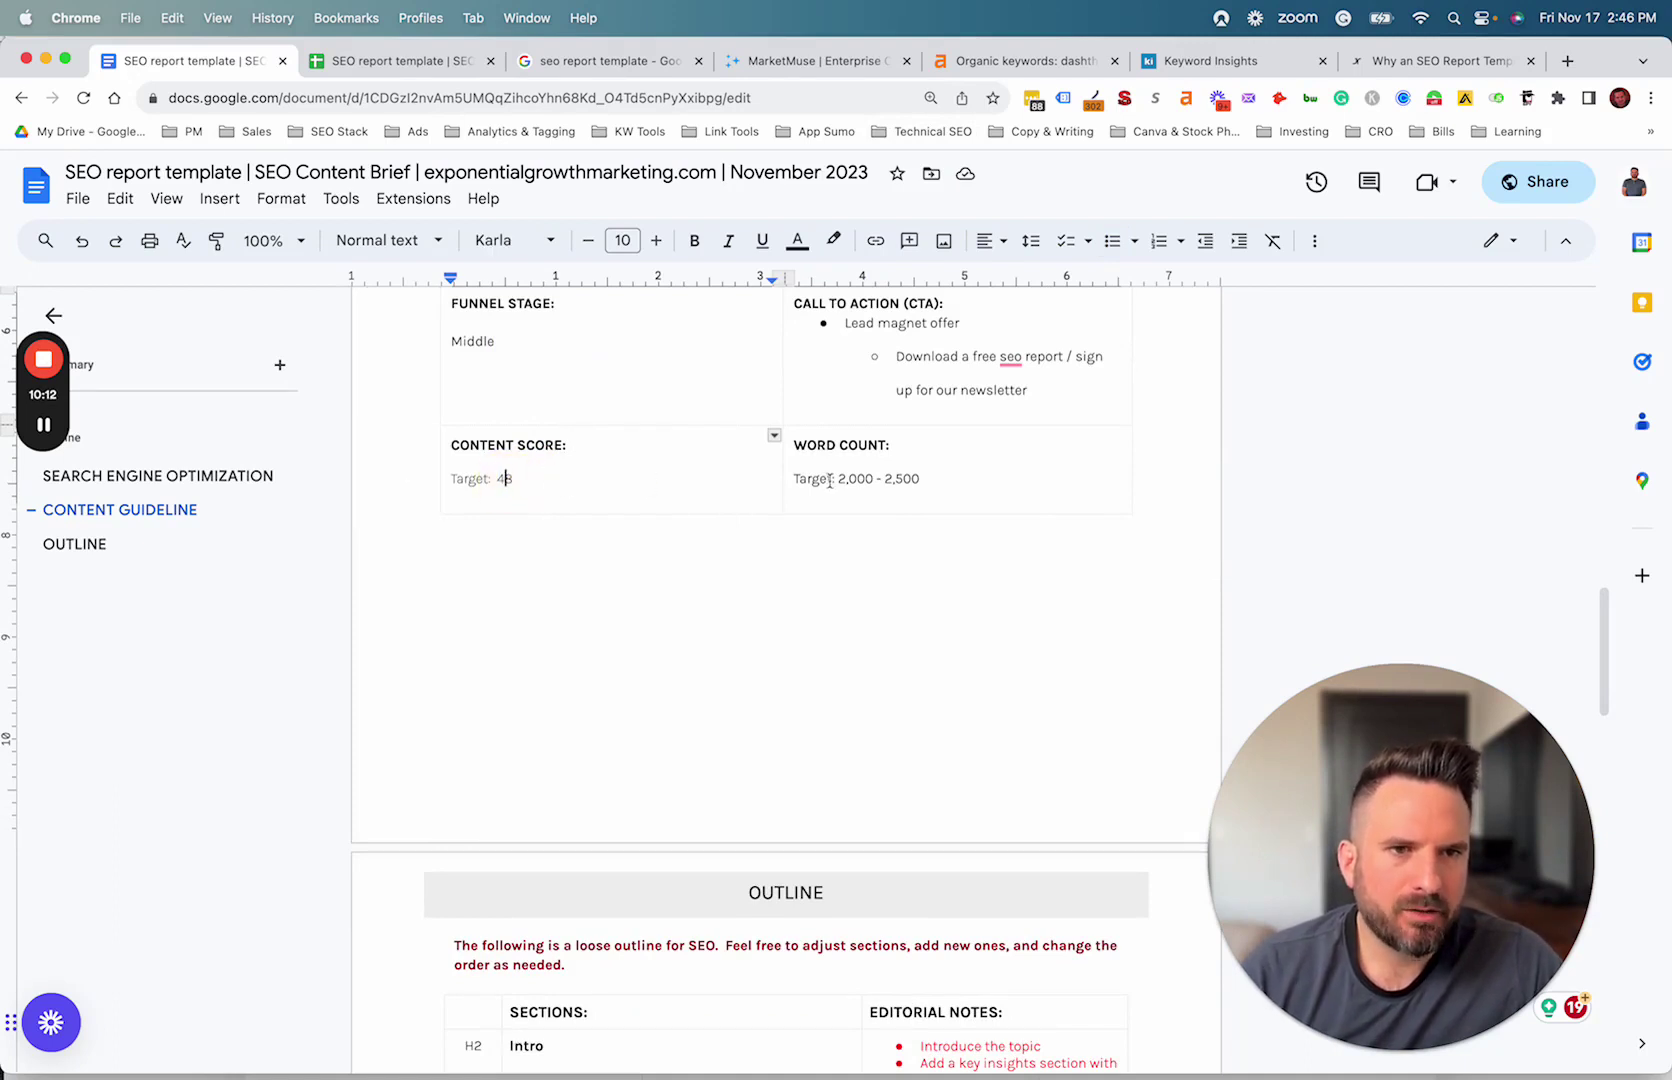
Highlight the brief's word count target and compare it with the competitor word counts in E2:E16 of the Compete sheet.
drag(828, 480, 1000, 480)
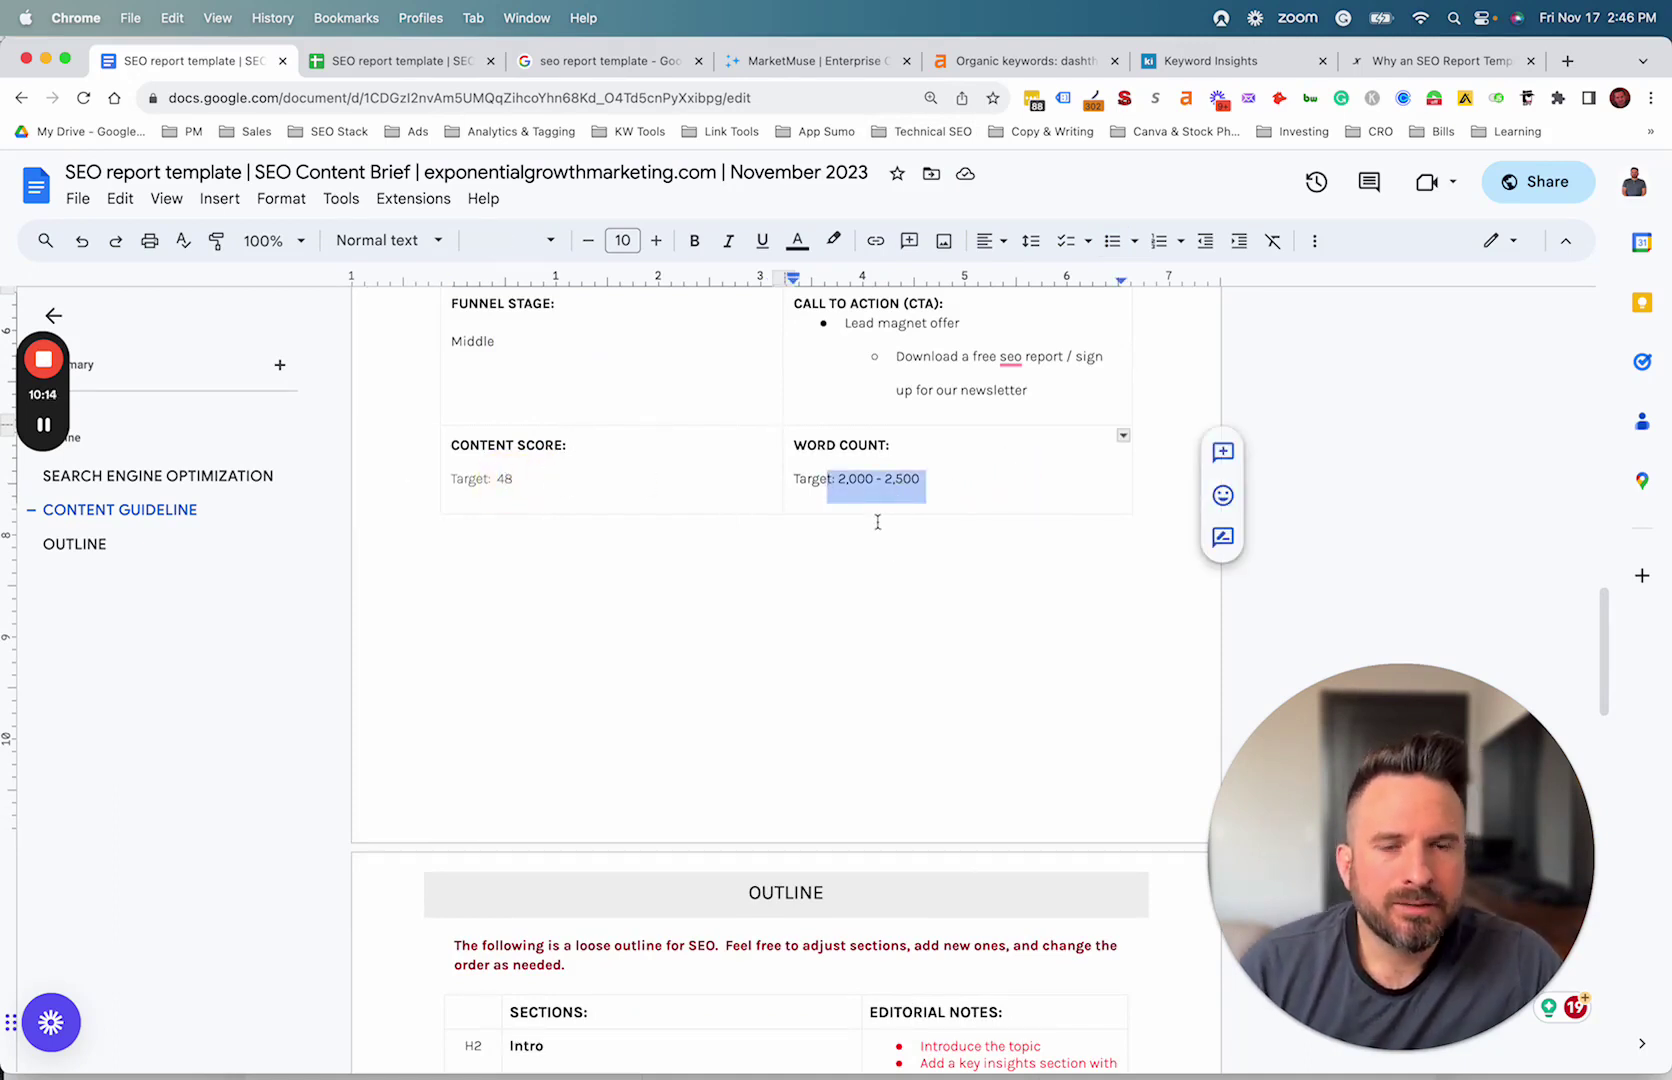
click(812, 482)
scroll(1000, 484, down, 1)
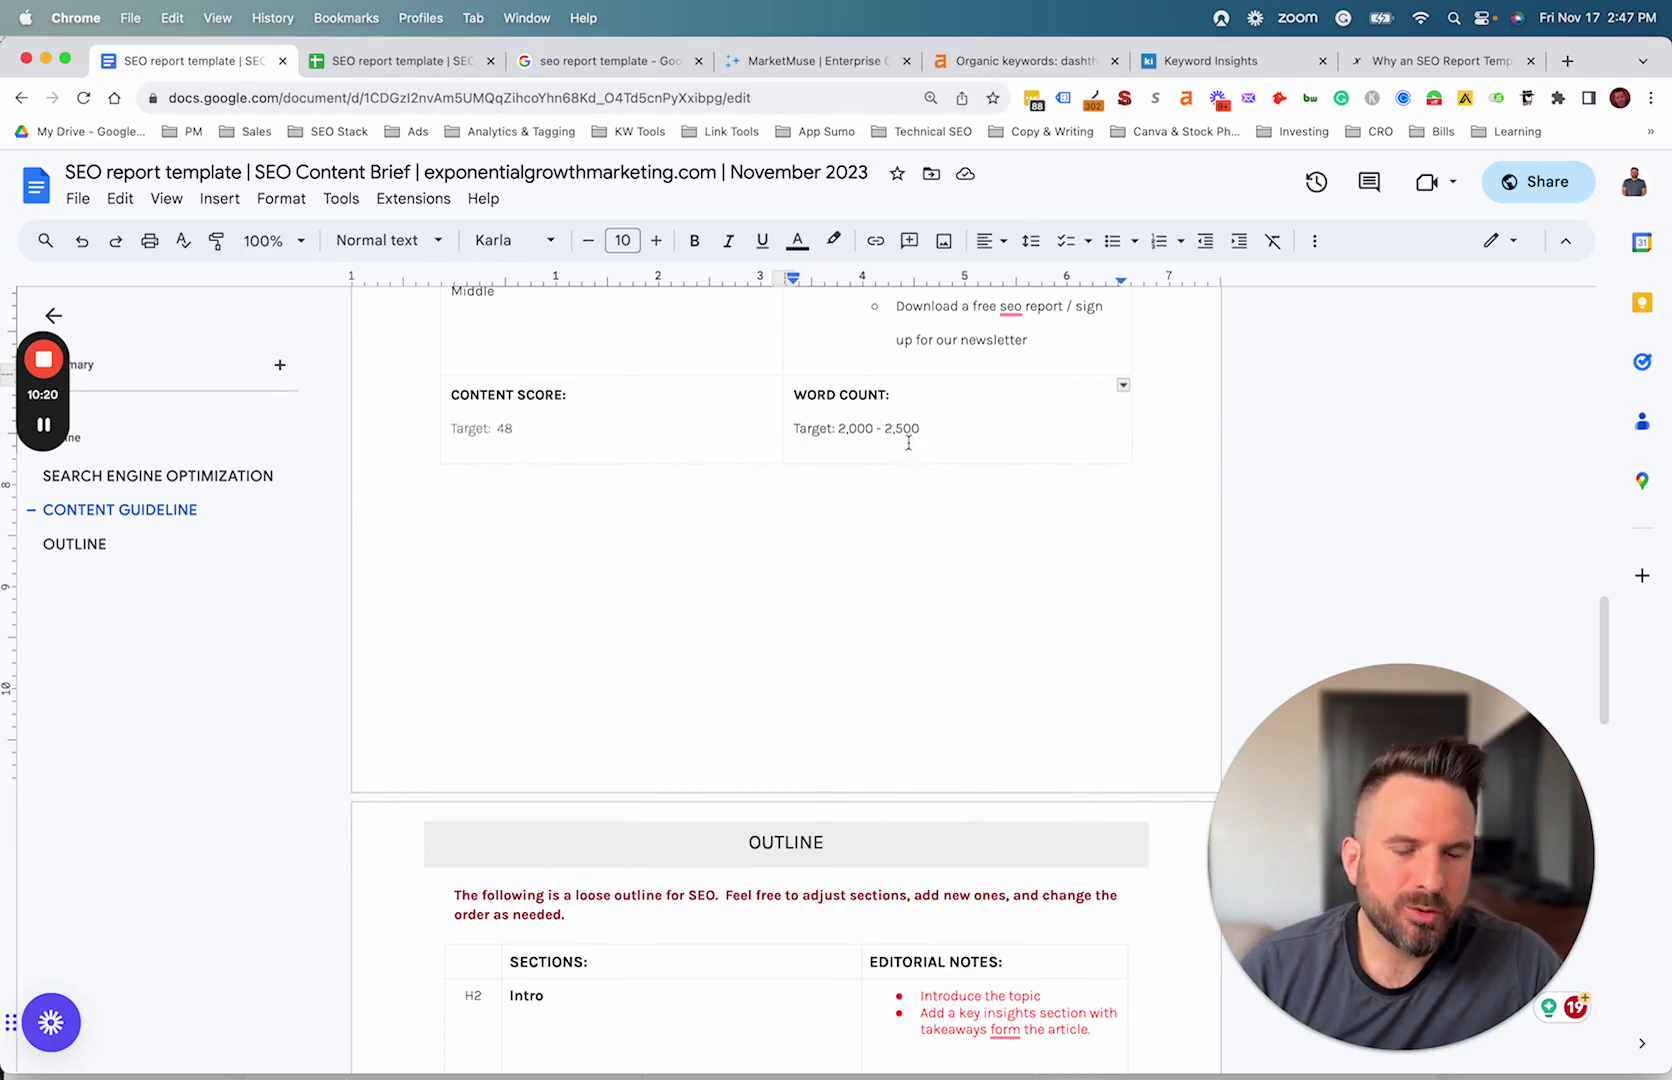
click(380, 61)
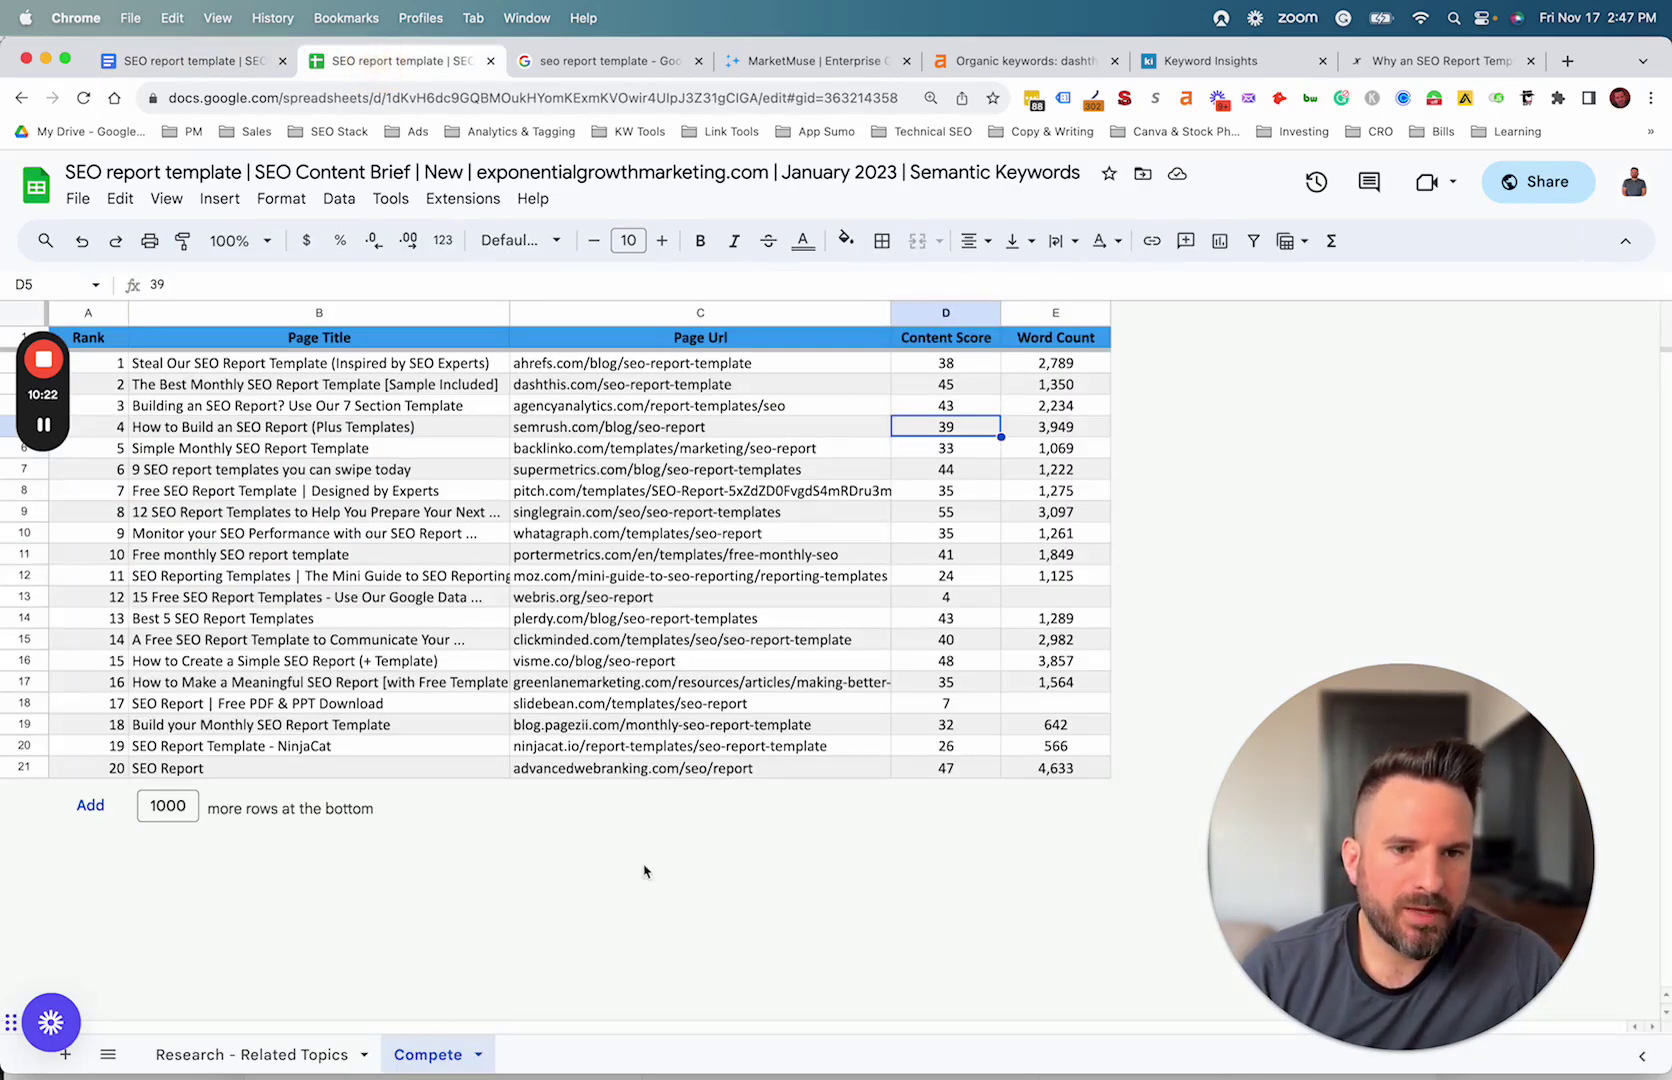
drag(1056, 366, 1056, 662)
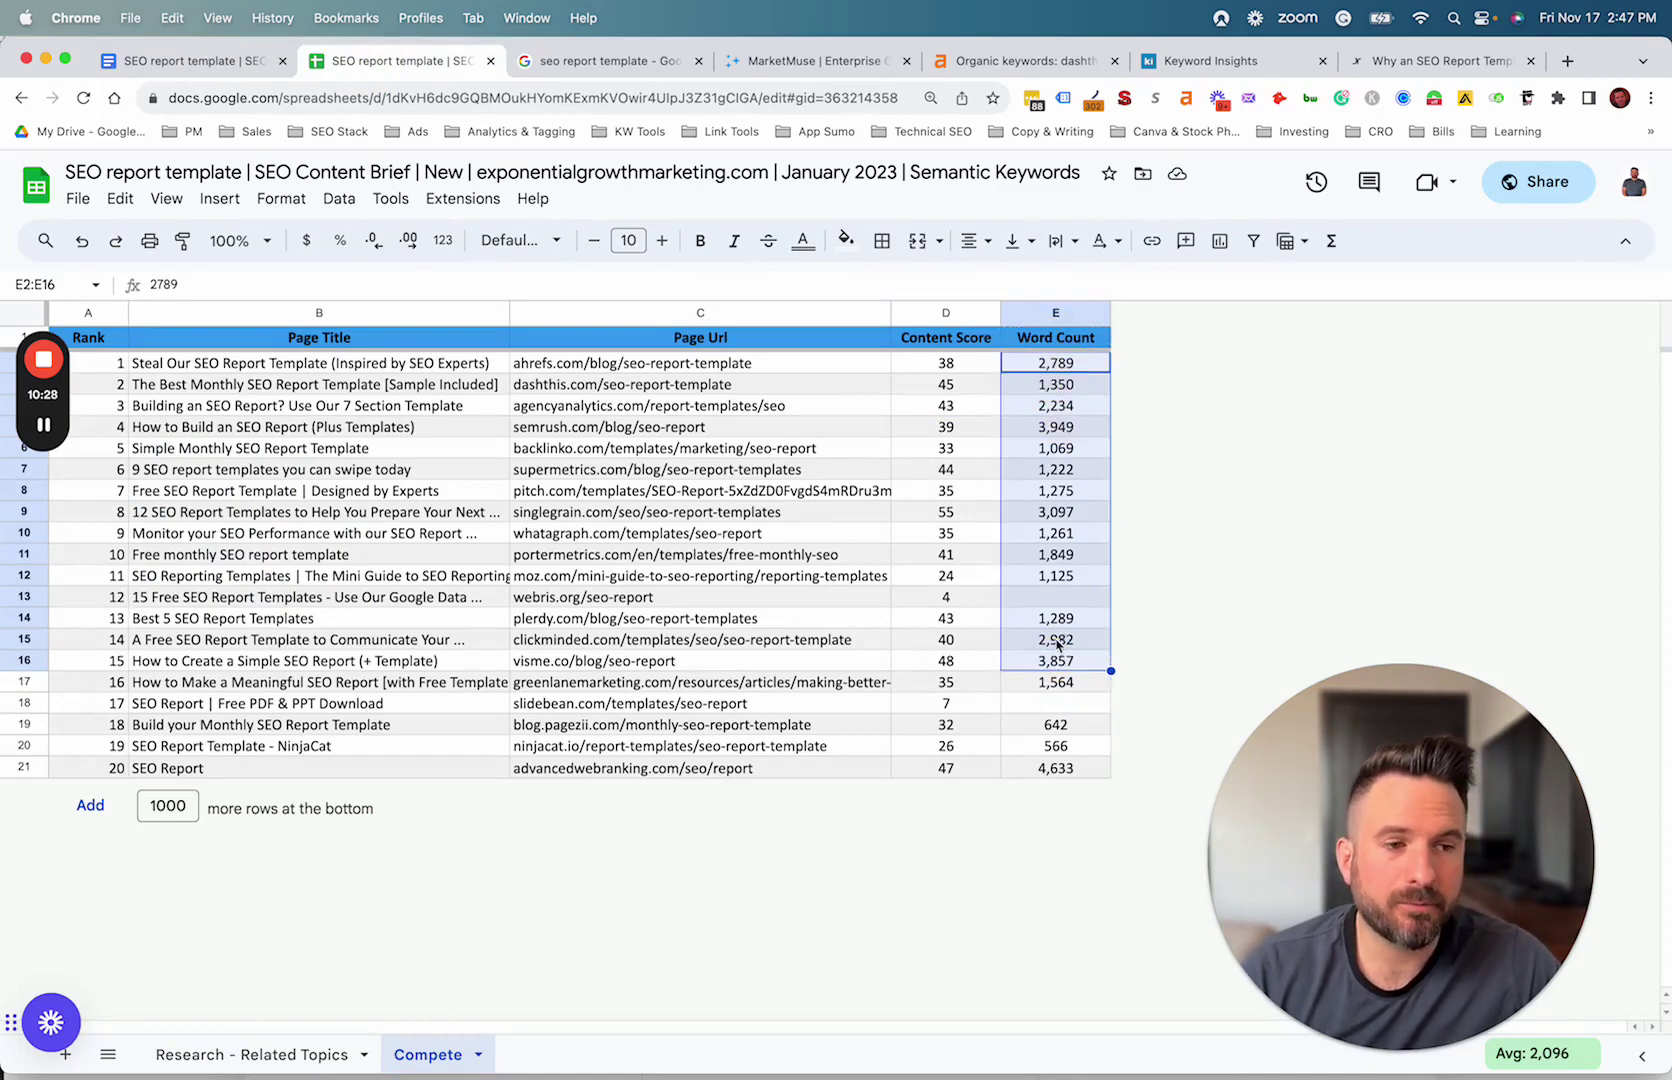
Return to the content brief and review the Outline's sections and editorial notes, stopping at "Why Use a Monthly SEO Report Template?".
click(208, 62)
scroll(726, 619, down, 2)
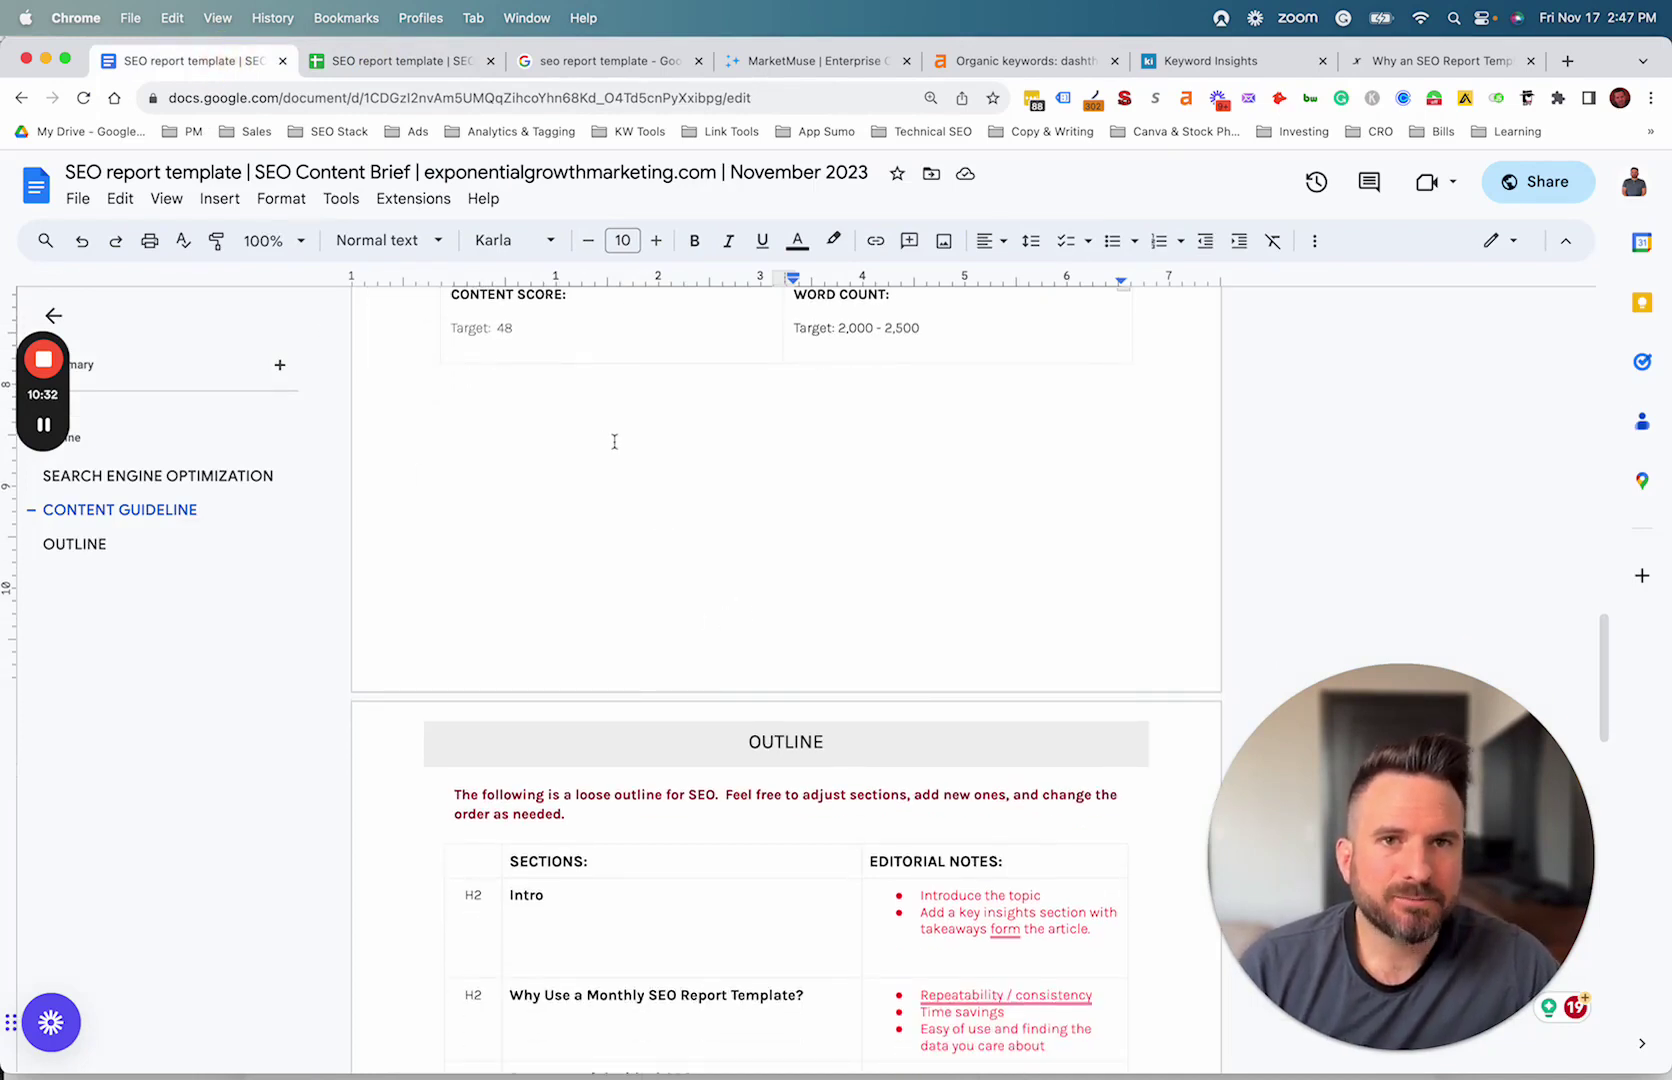
scroll(608, 534, down, 3)
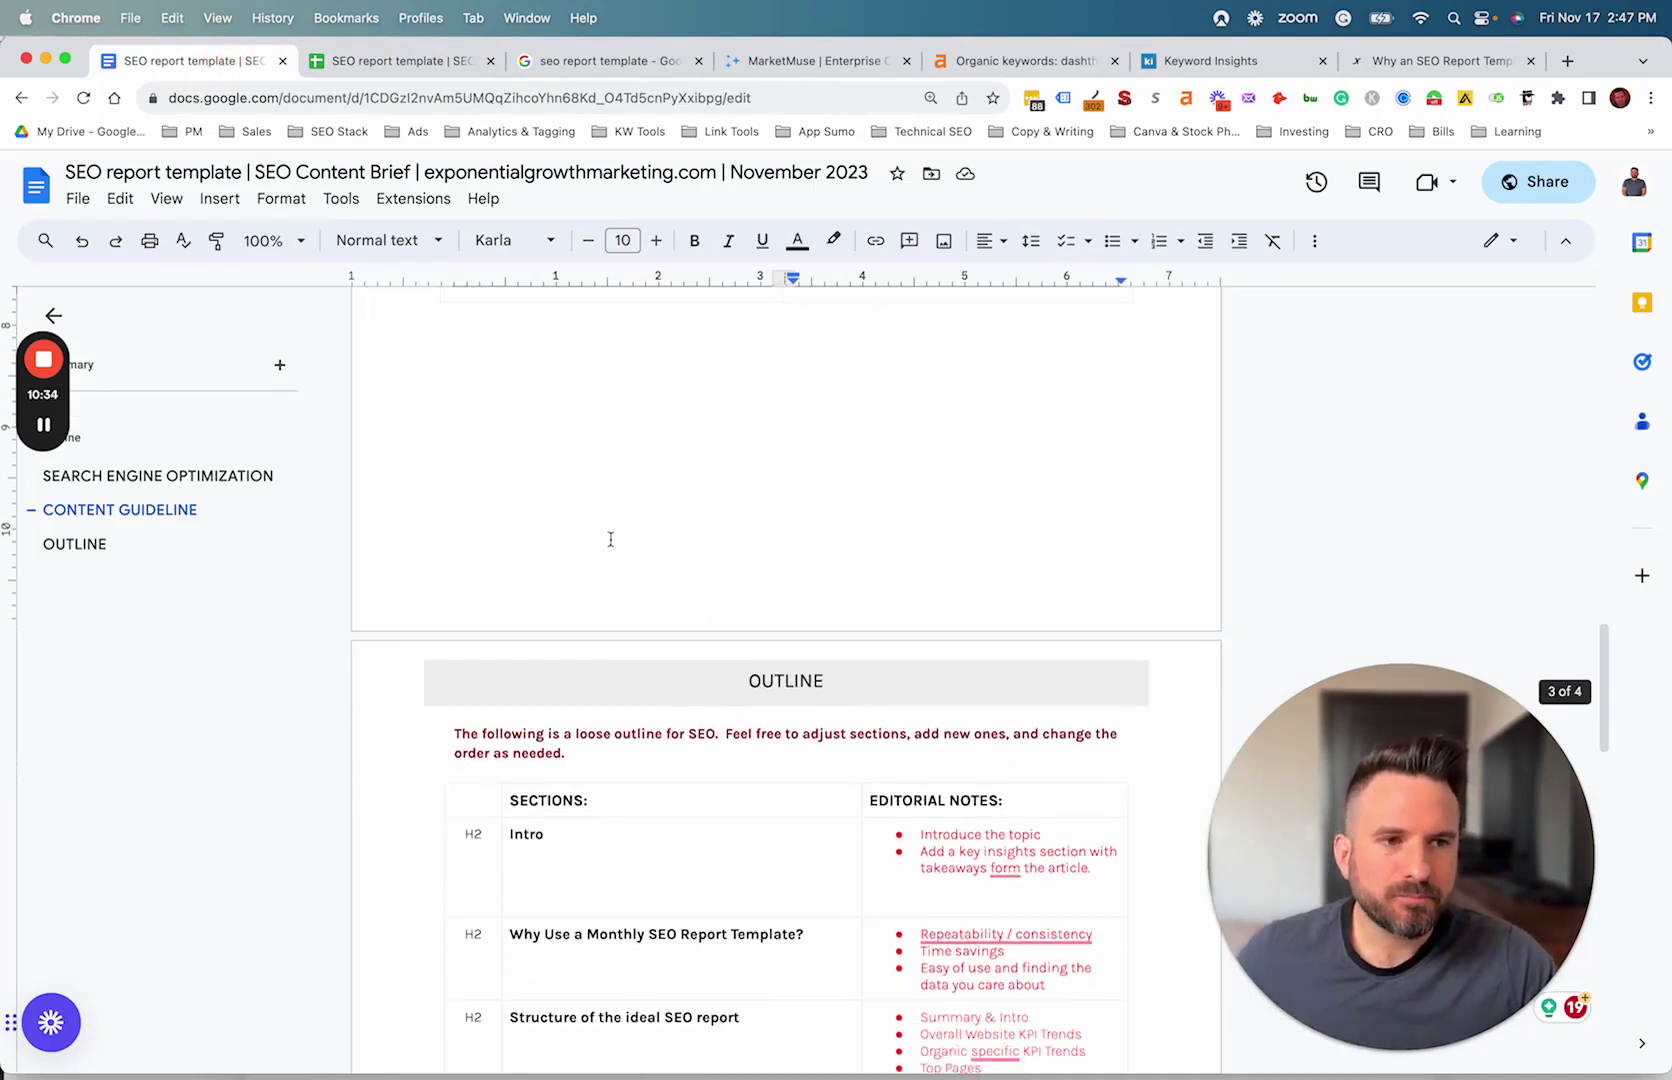
scroll(608, 549, down, 1)
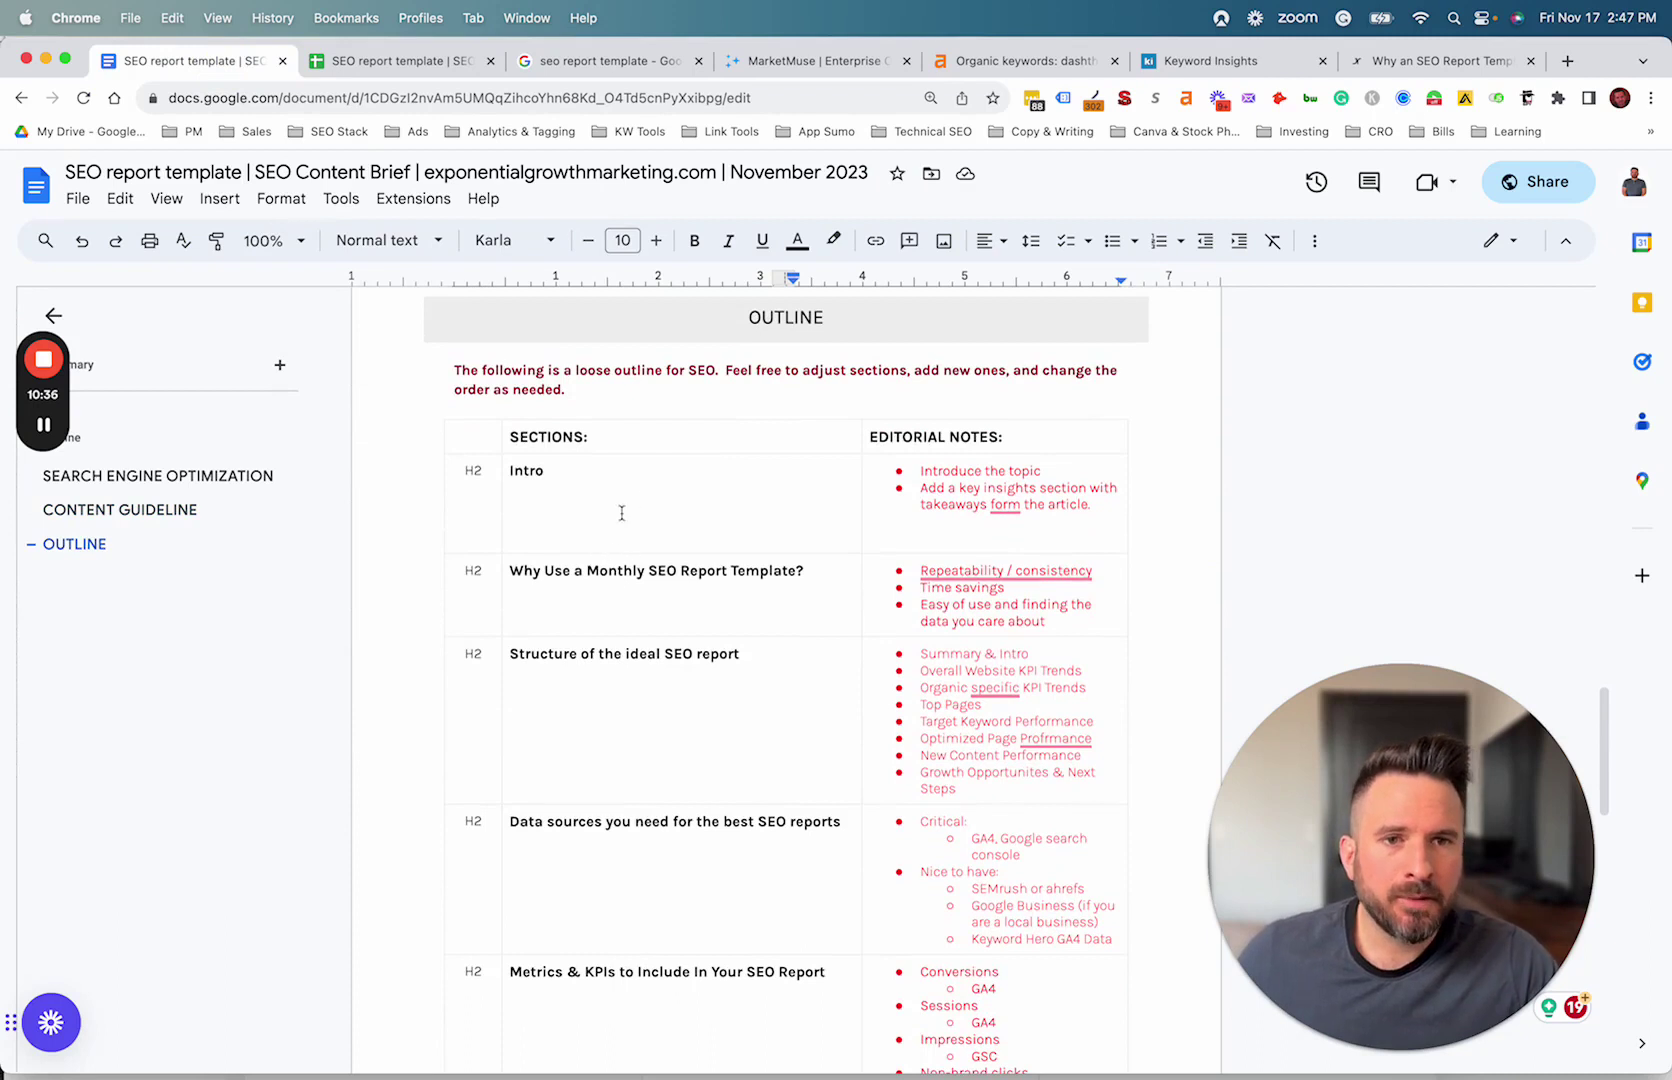
scroll(631, 480, down, 1)
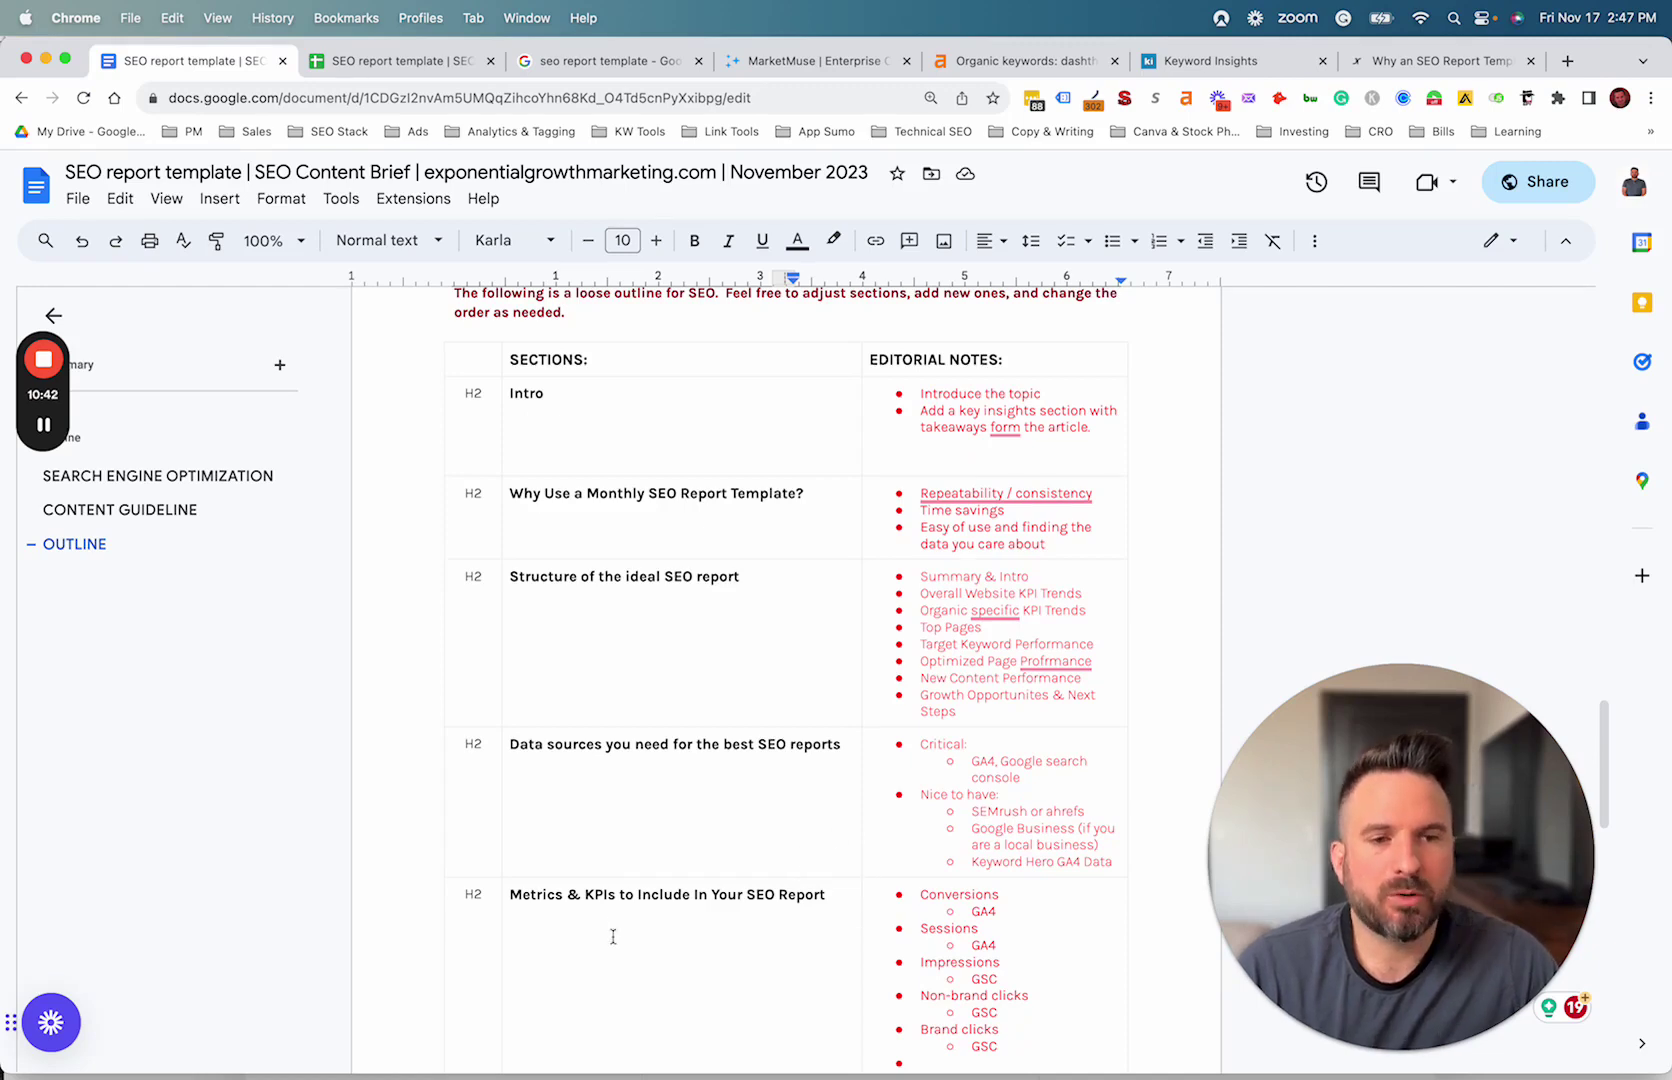
scroll(622, 728, up, 10)
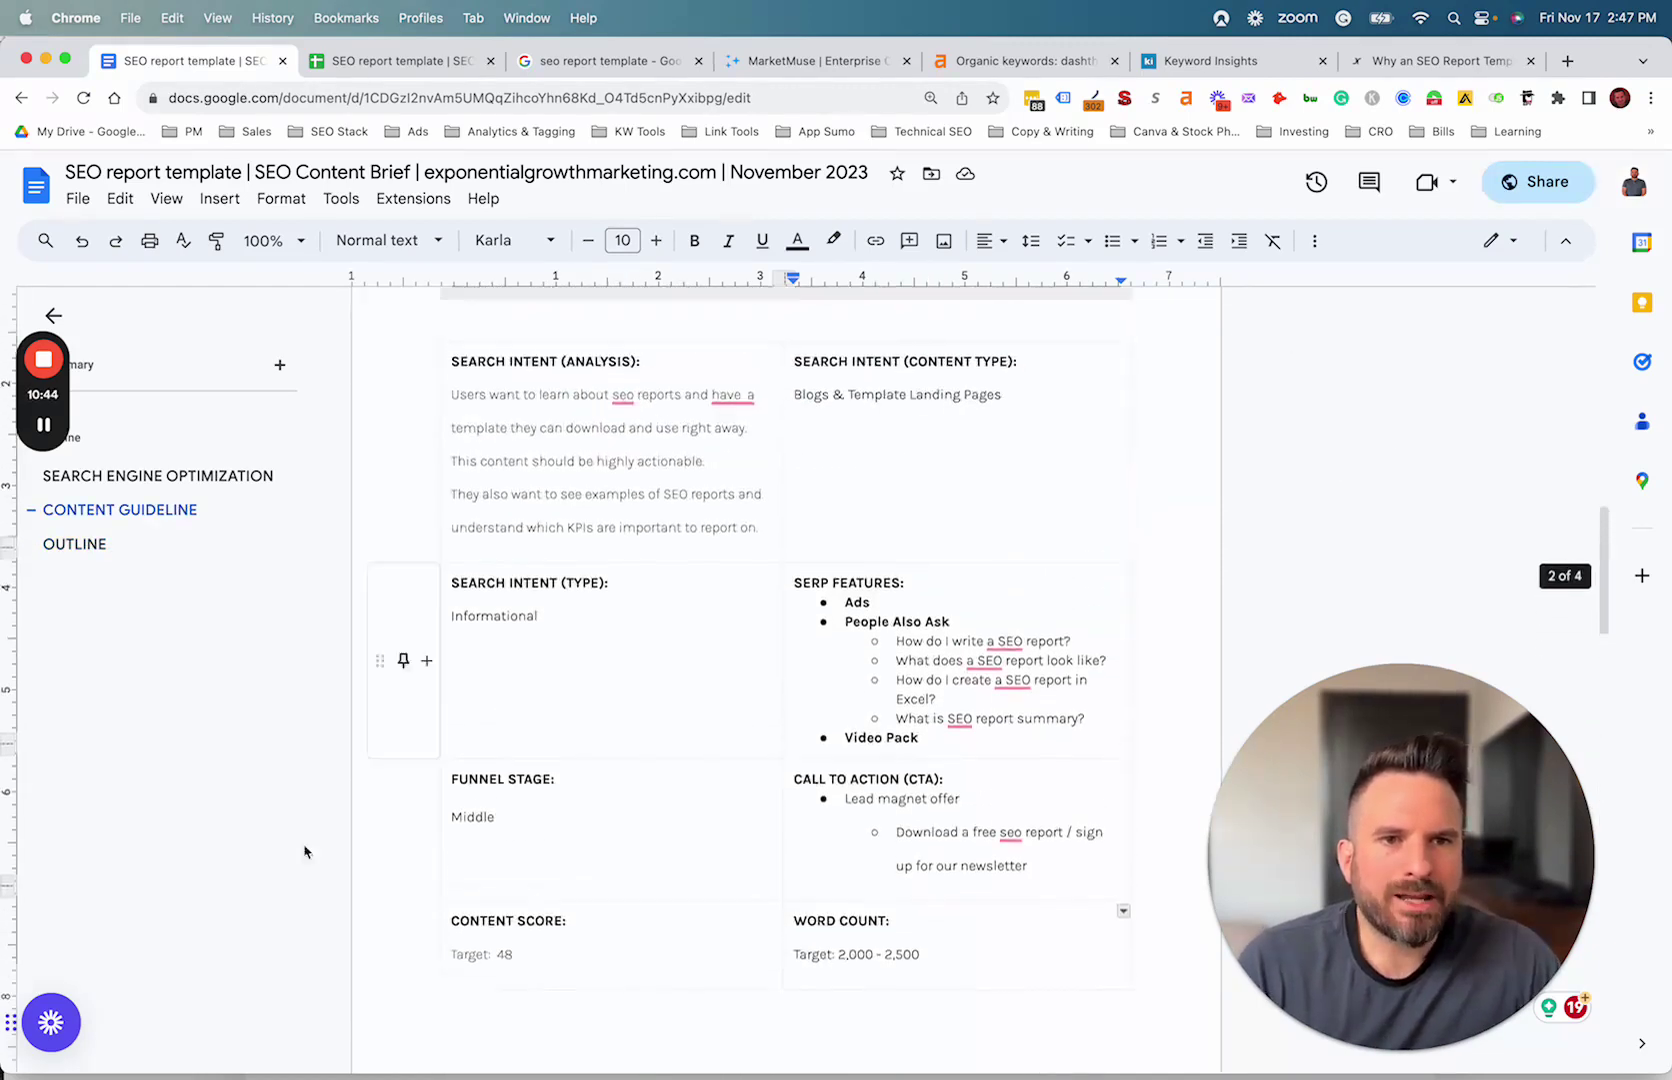
scroll(790, 575, down, 10)
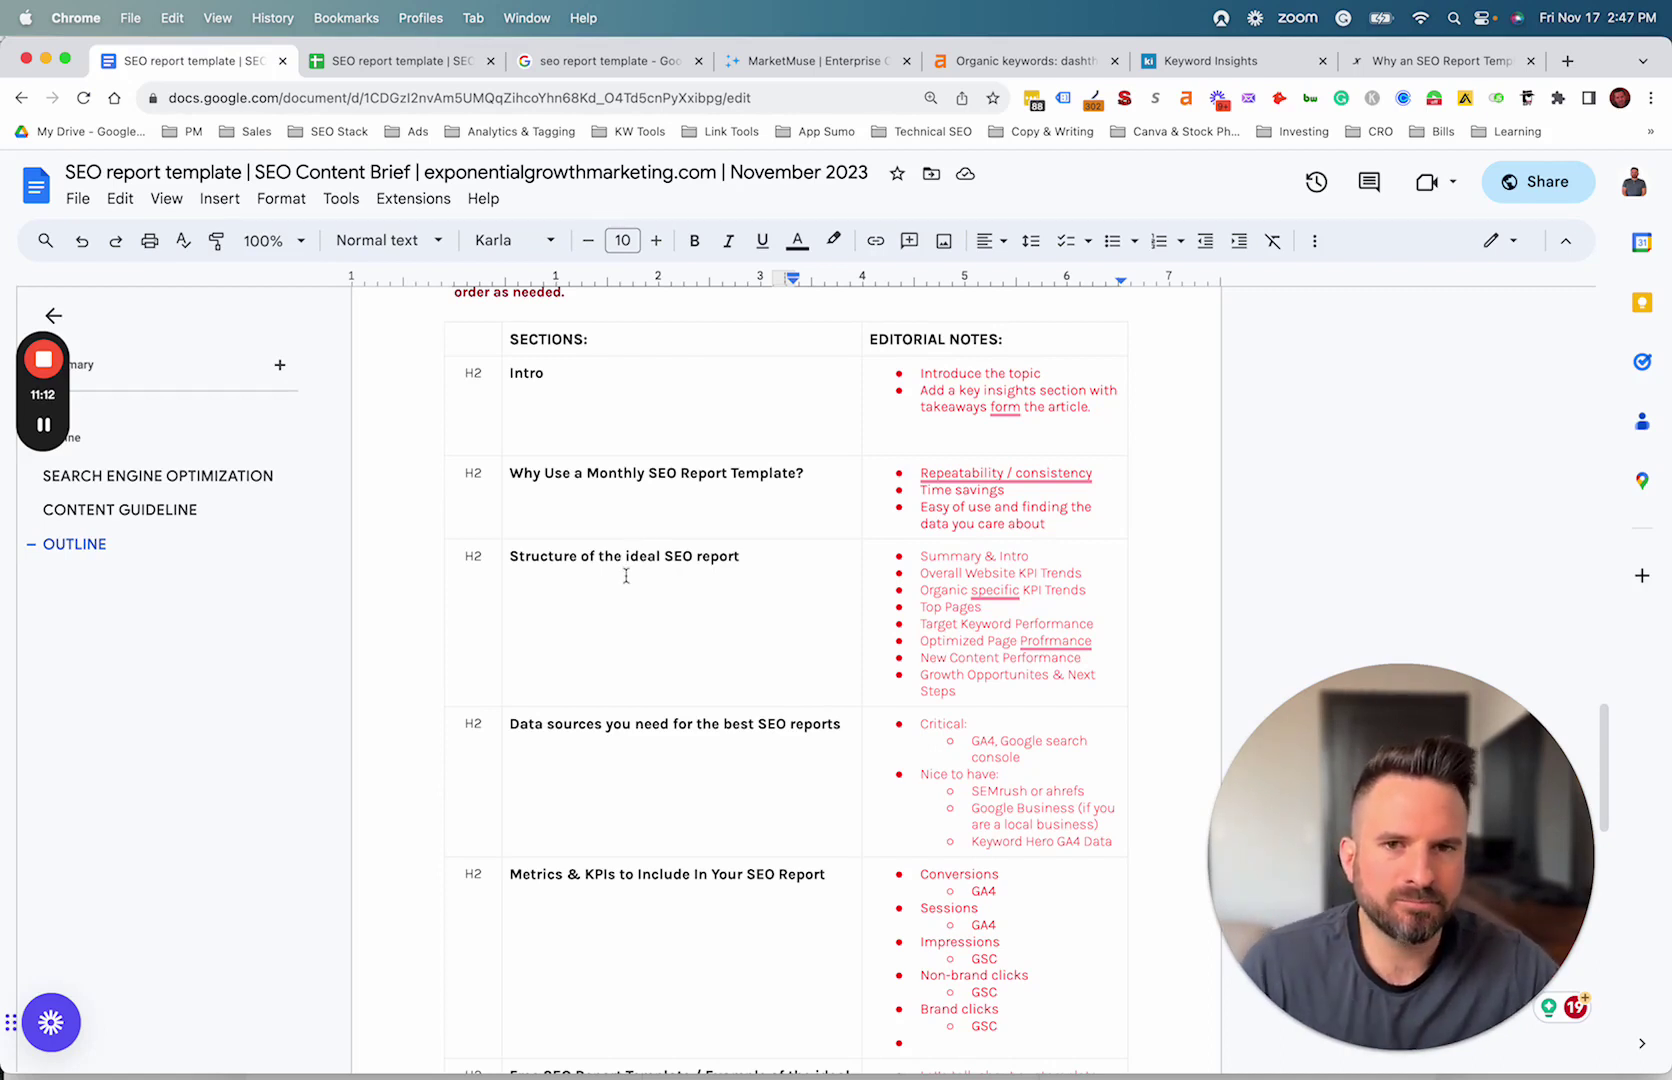
click(585, 475)
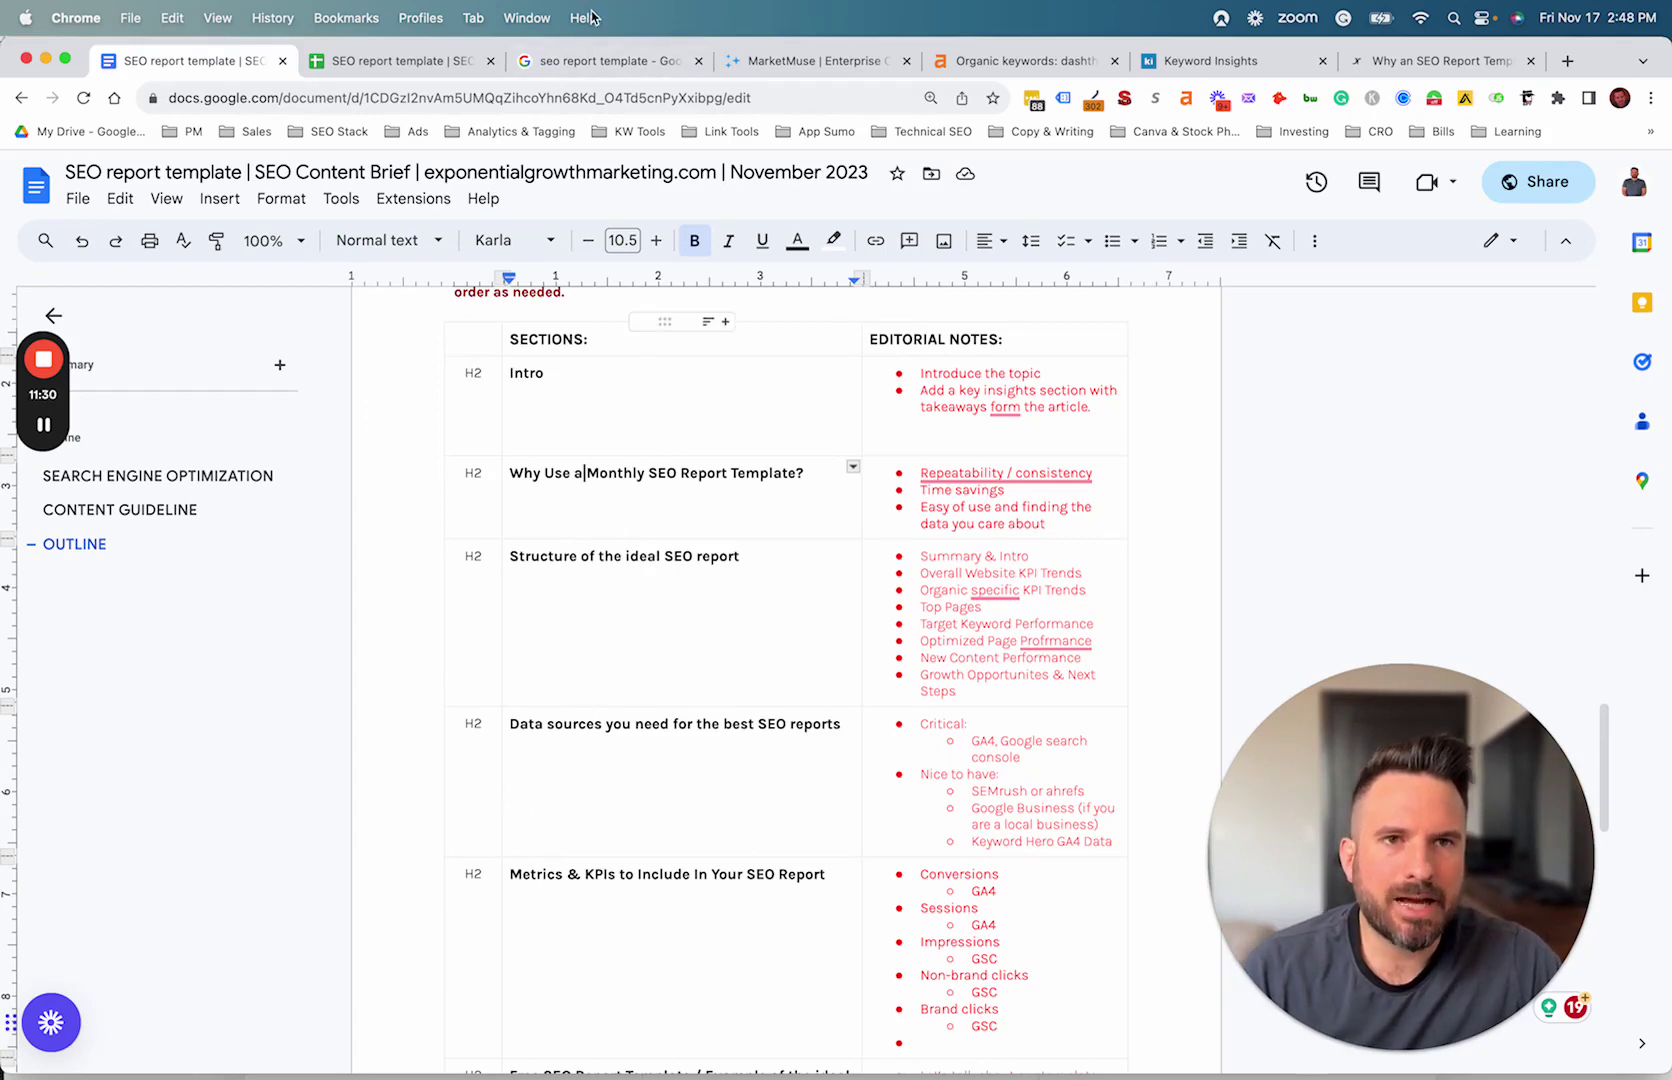
Open the DashThis result from the Google results and list the page's headers with SEO META in 1 CLICK.
click(588, 62)
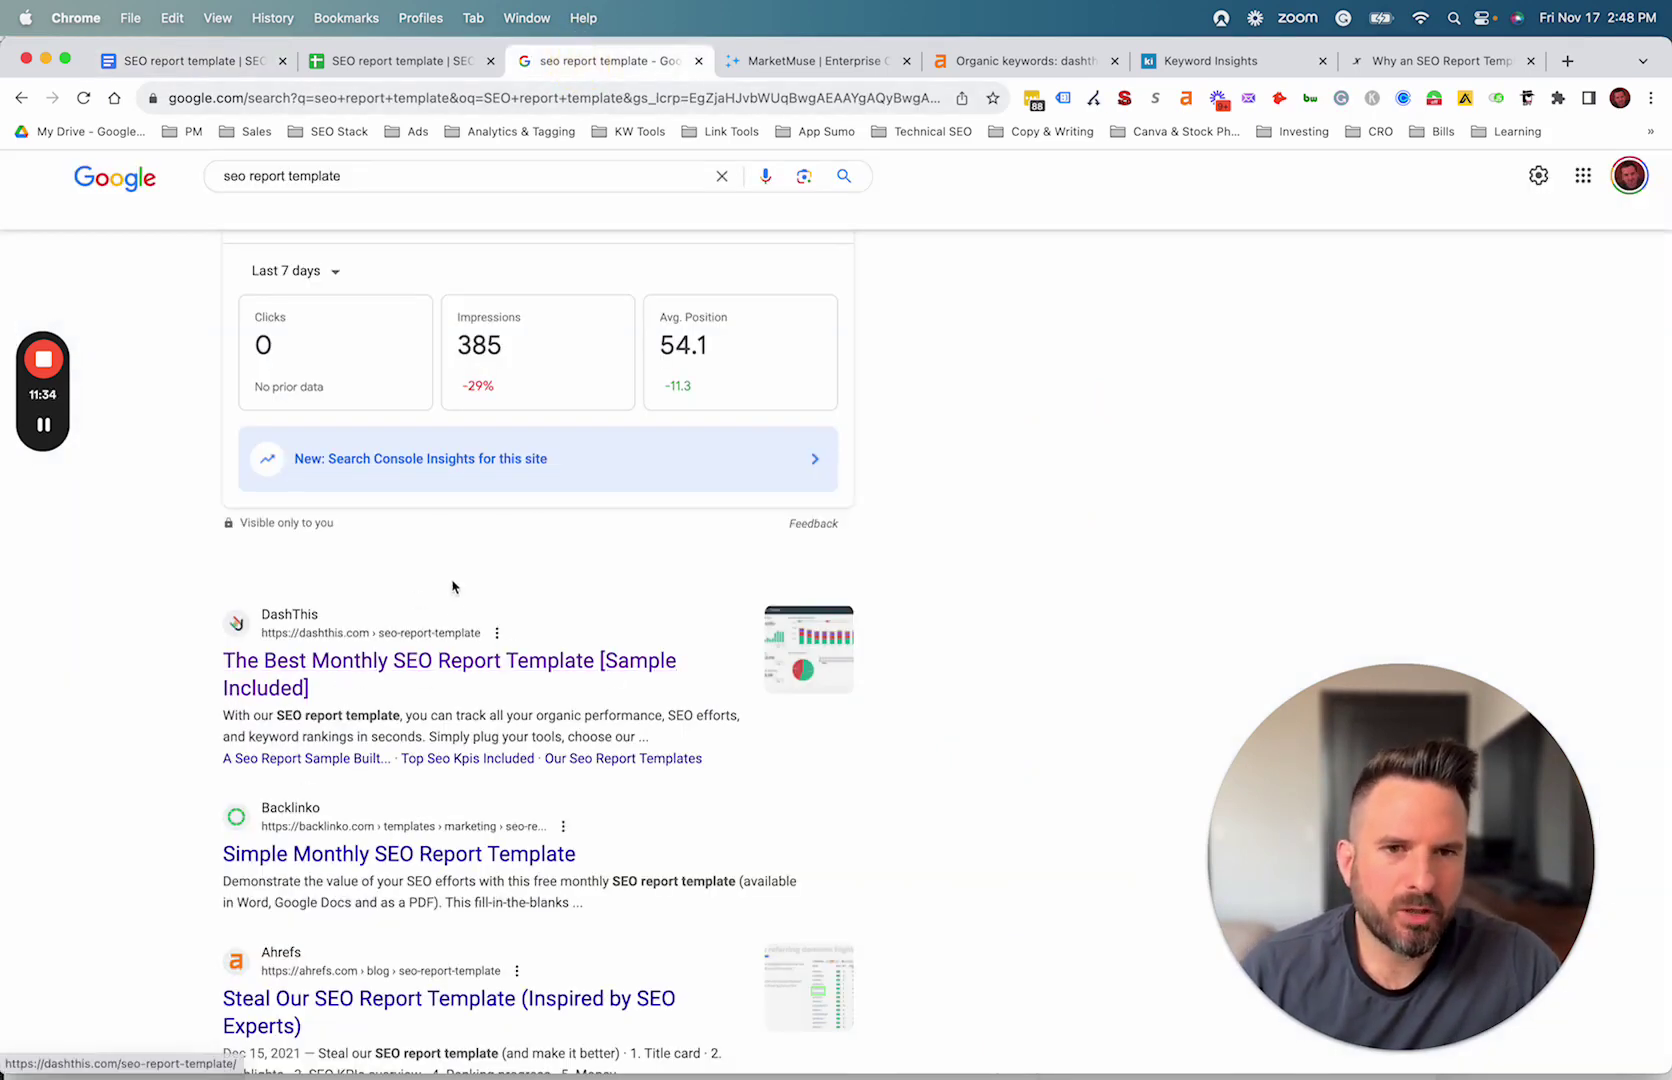
click(330, 668)
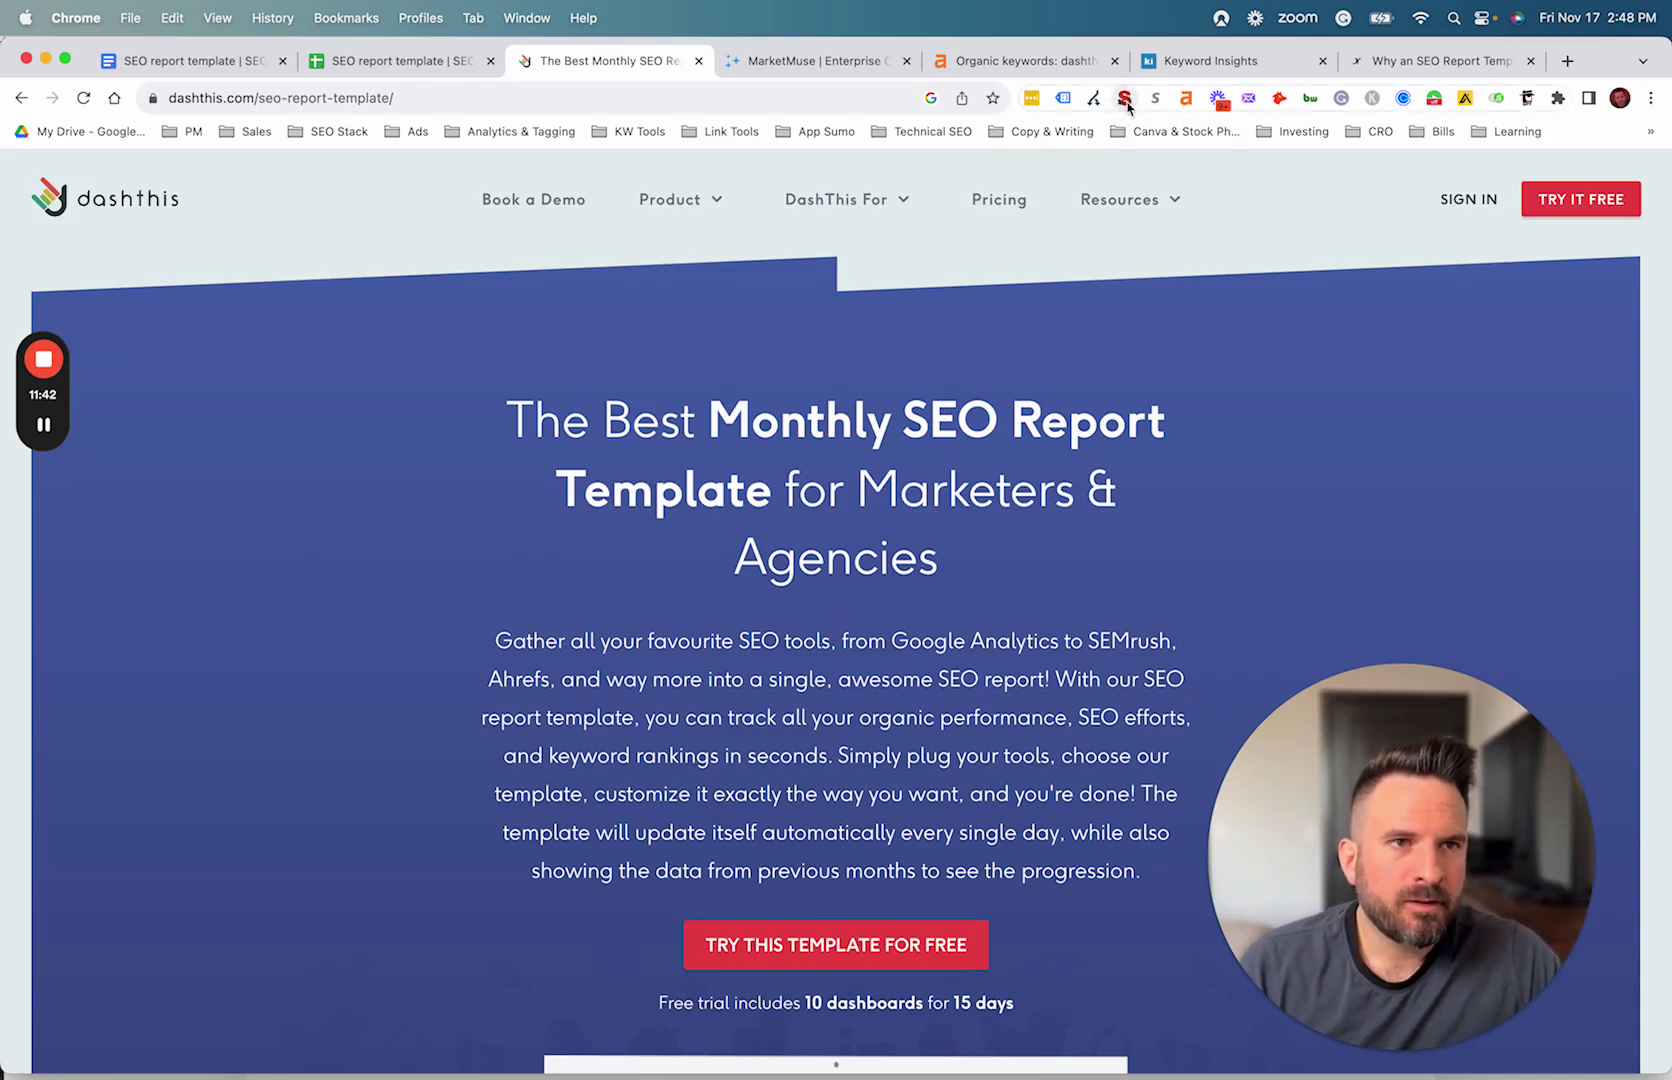
click(1124, 100)
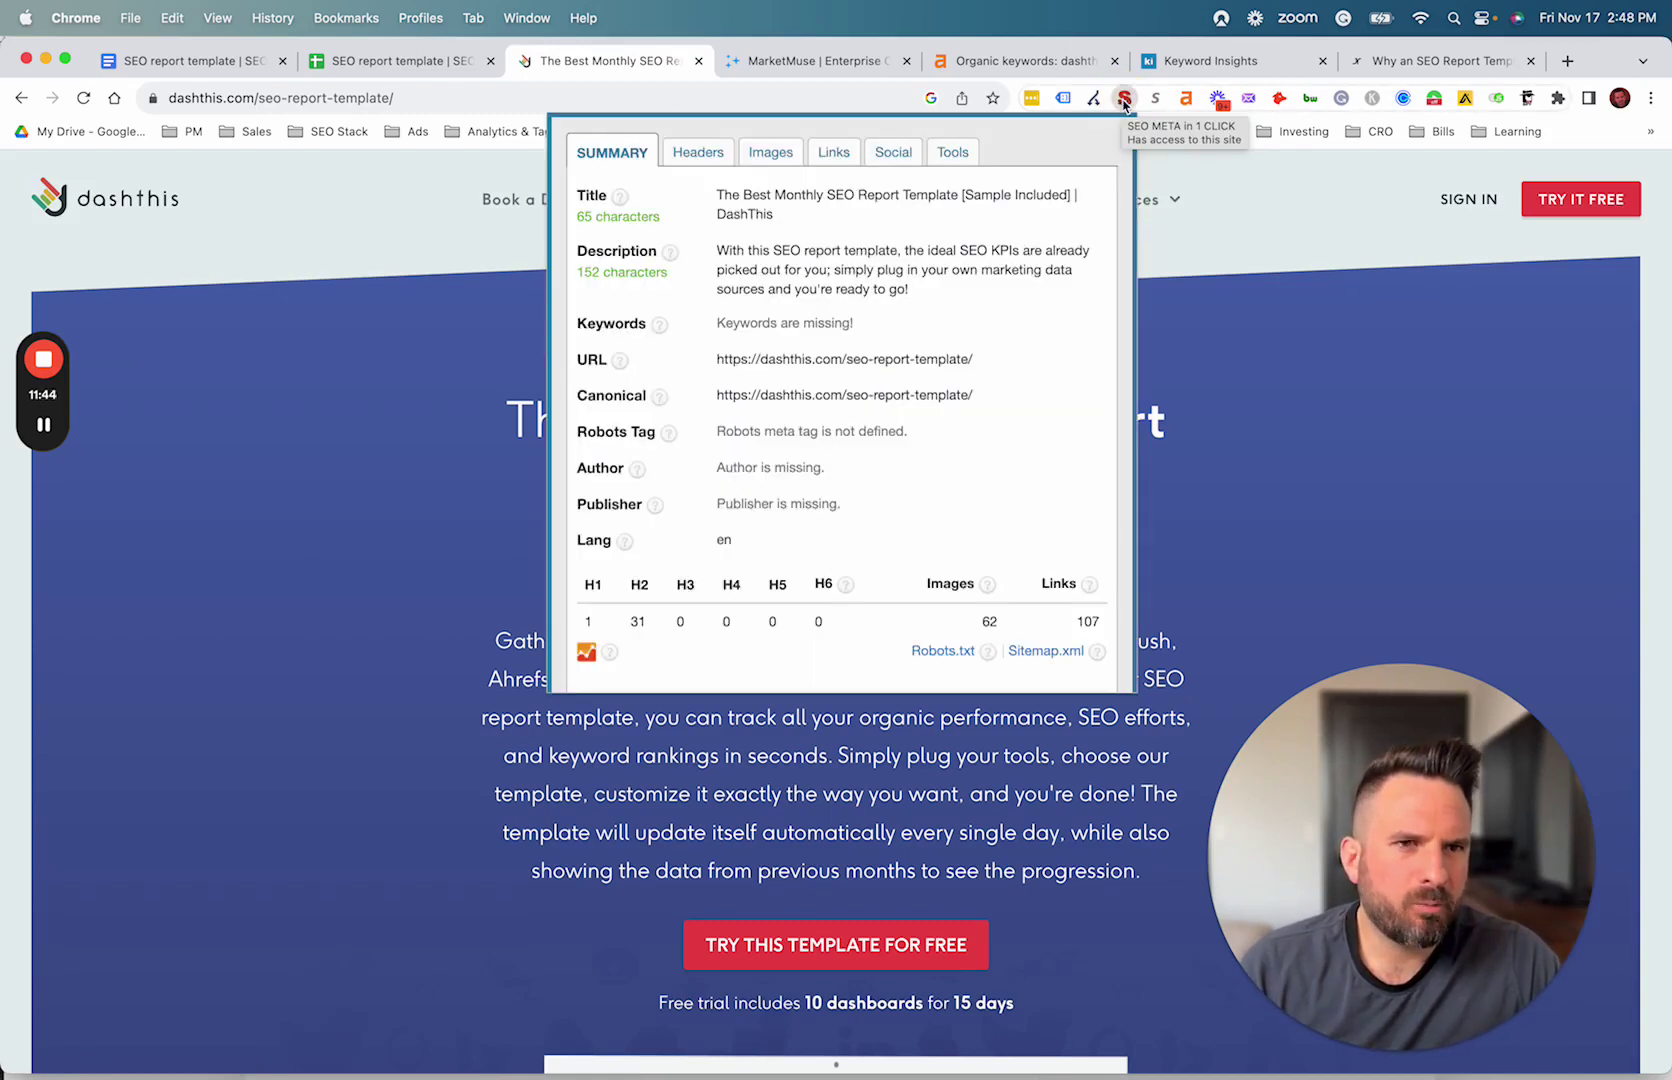
click(698, 156)
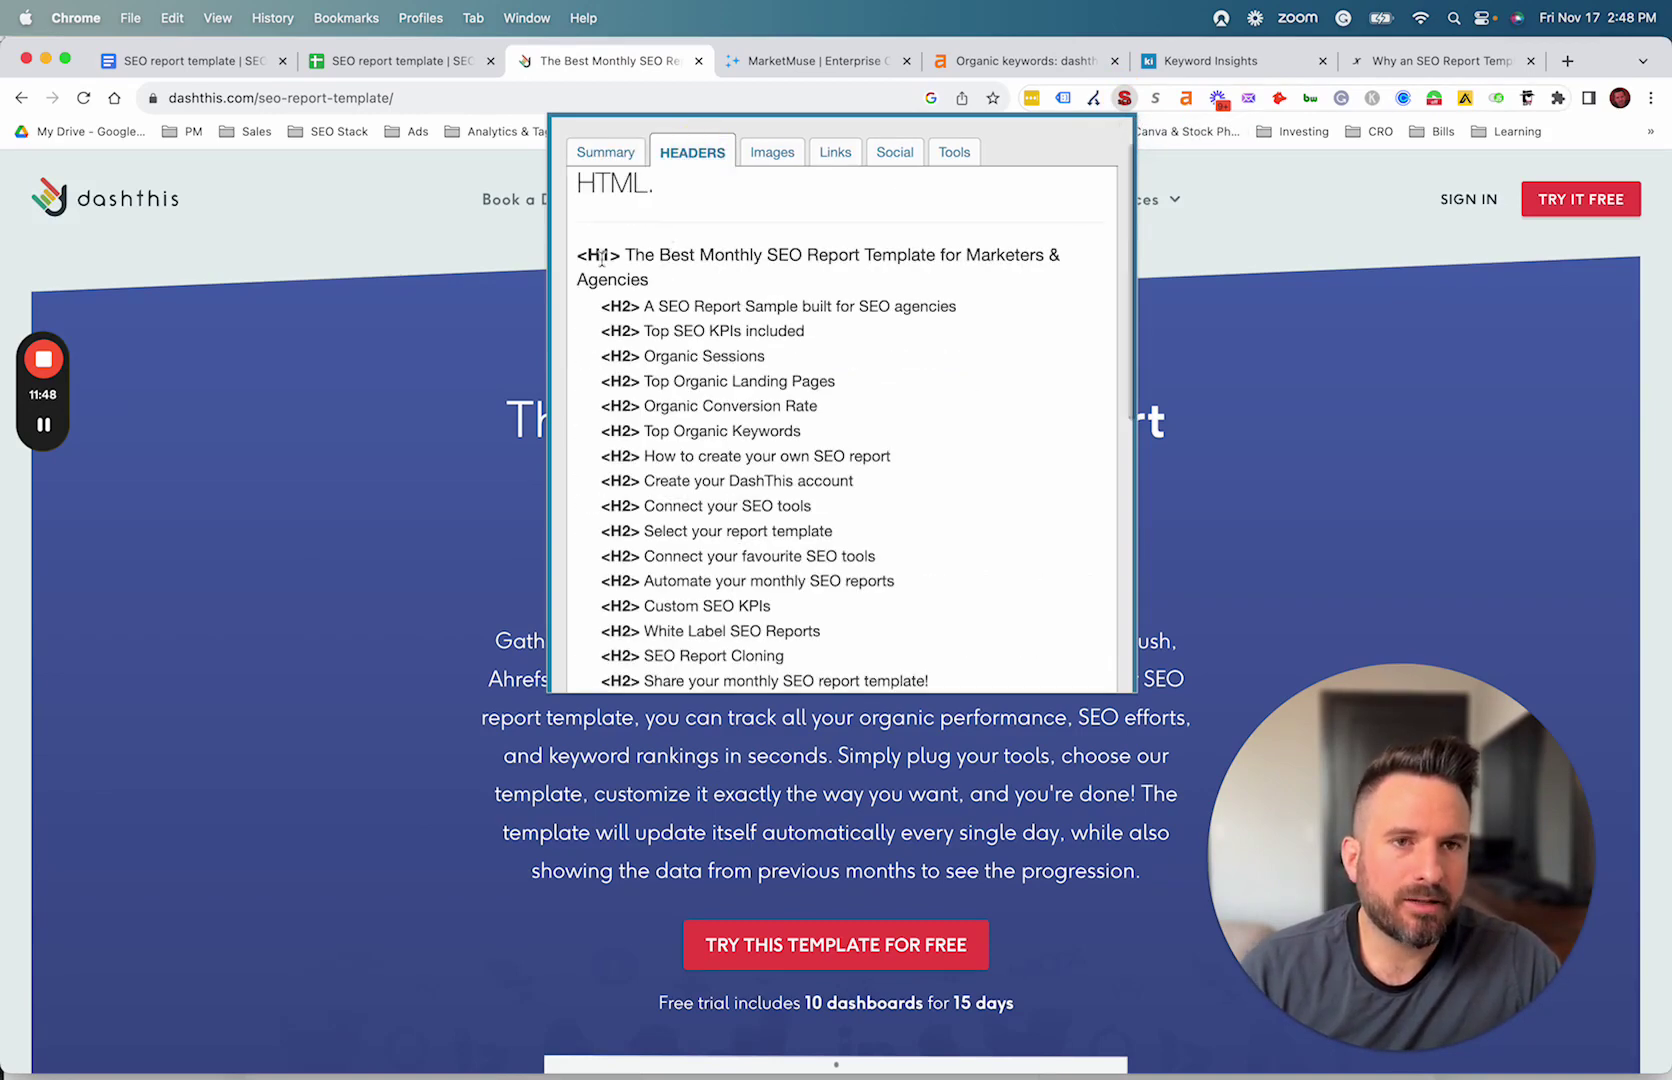
Highlight the DashThis page's header list from the H1 downward and review its structure.
drag(578, 250, 1040, 510)
scroll(955, 373, up, 5)
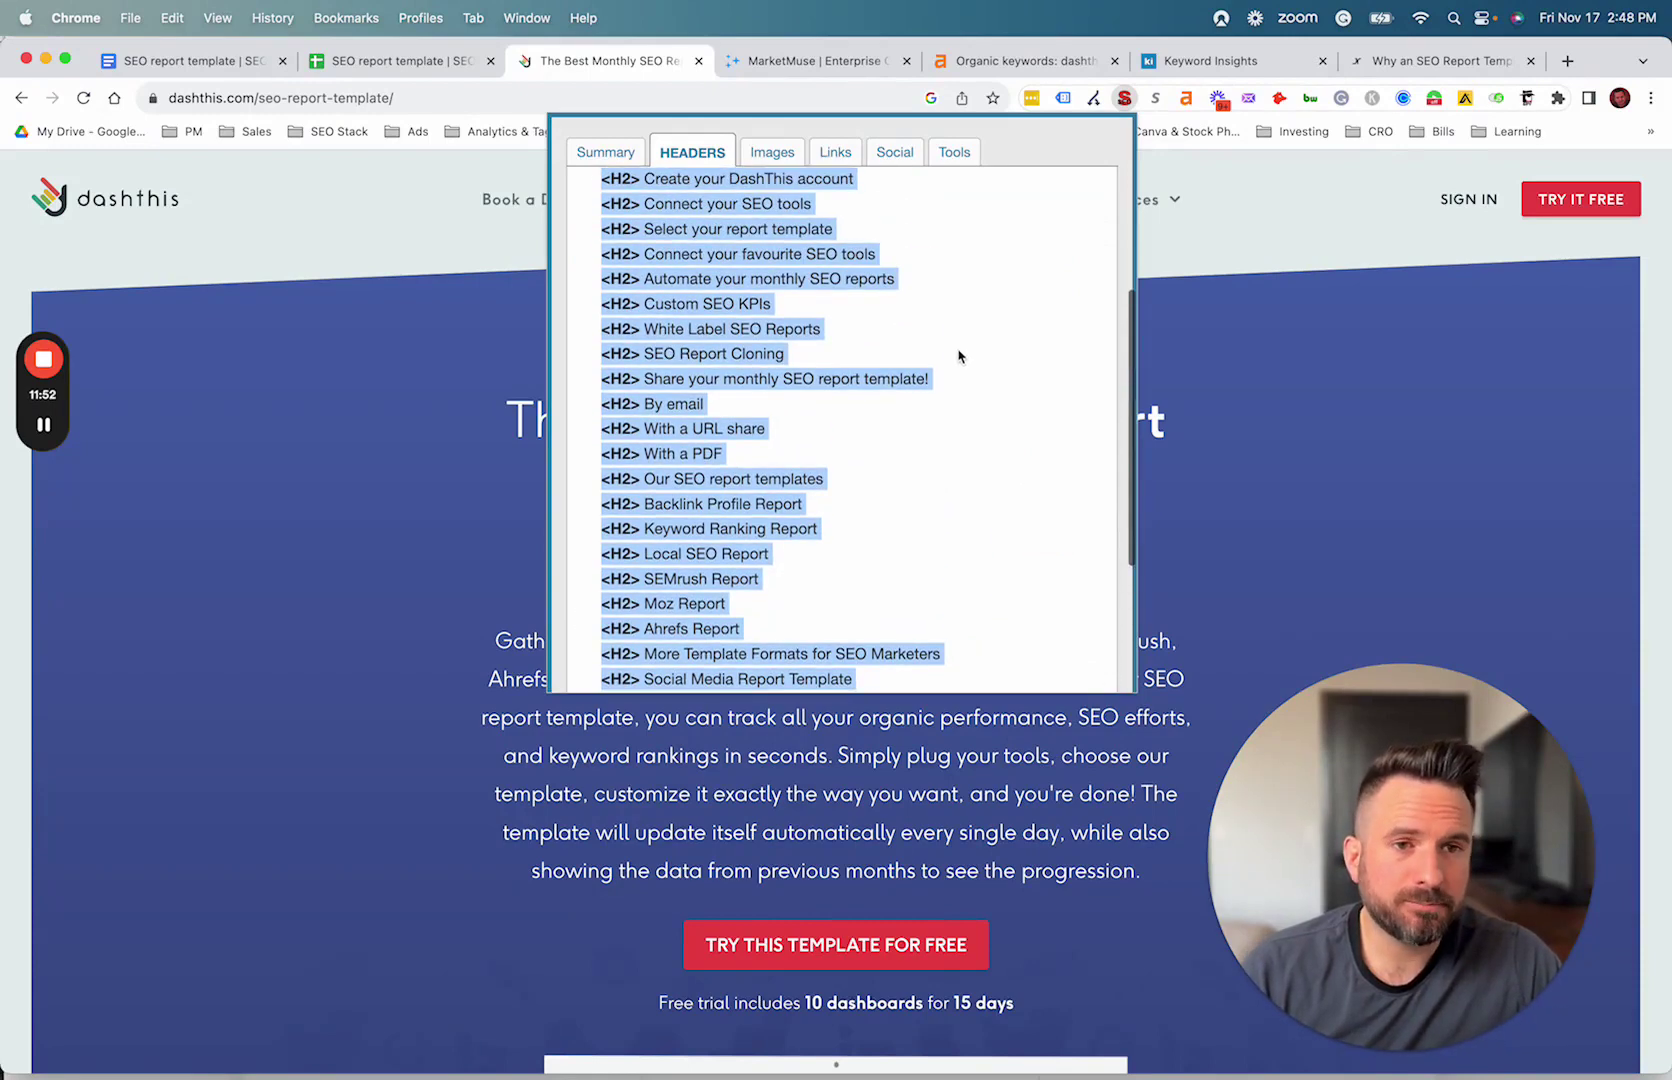
scroll(826, 338, up, 6)
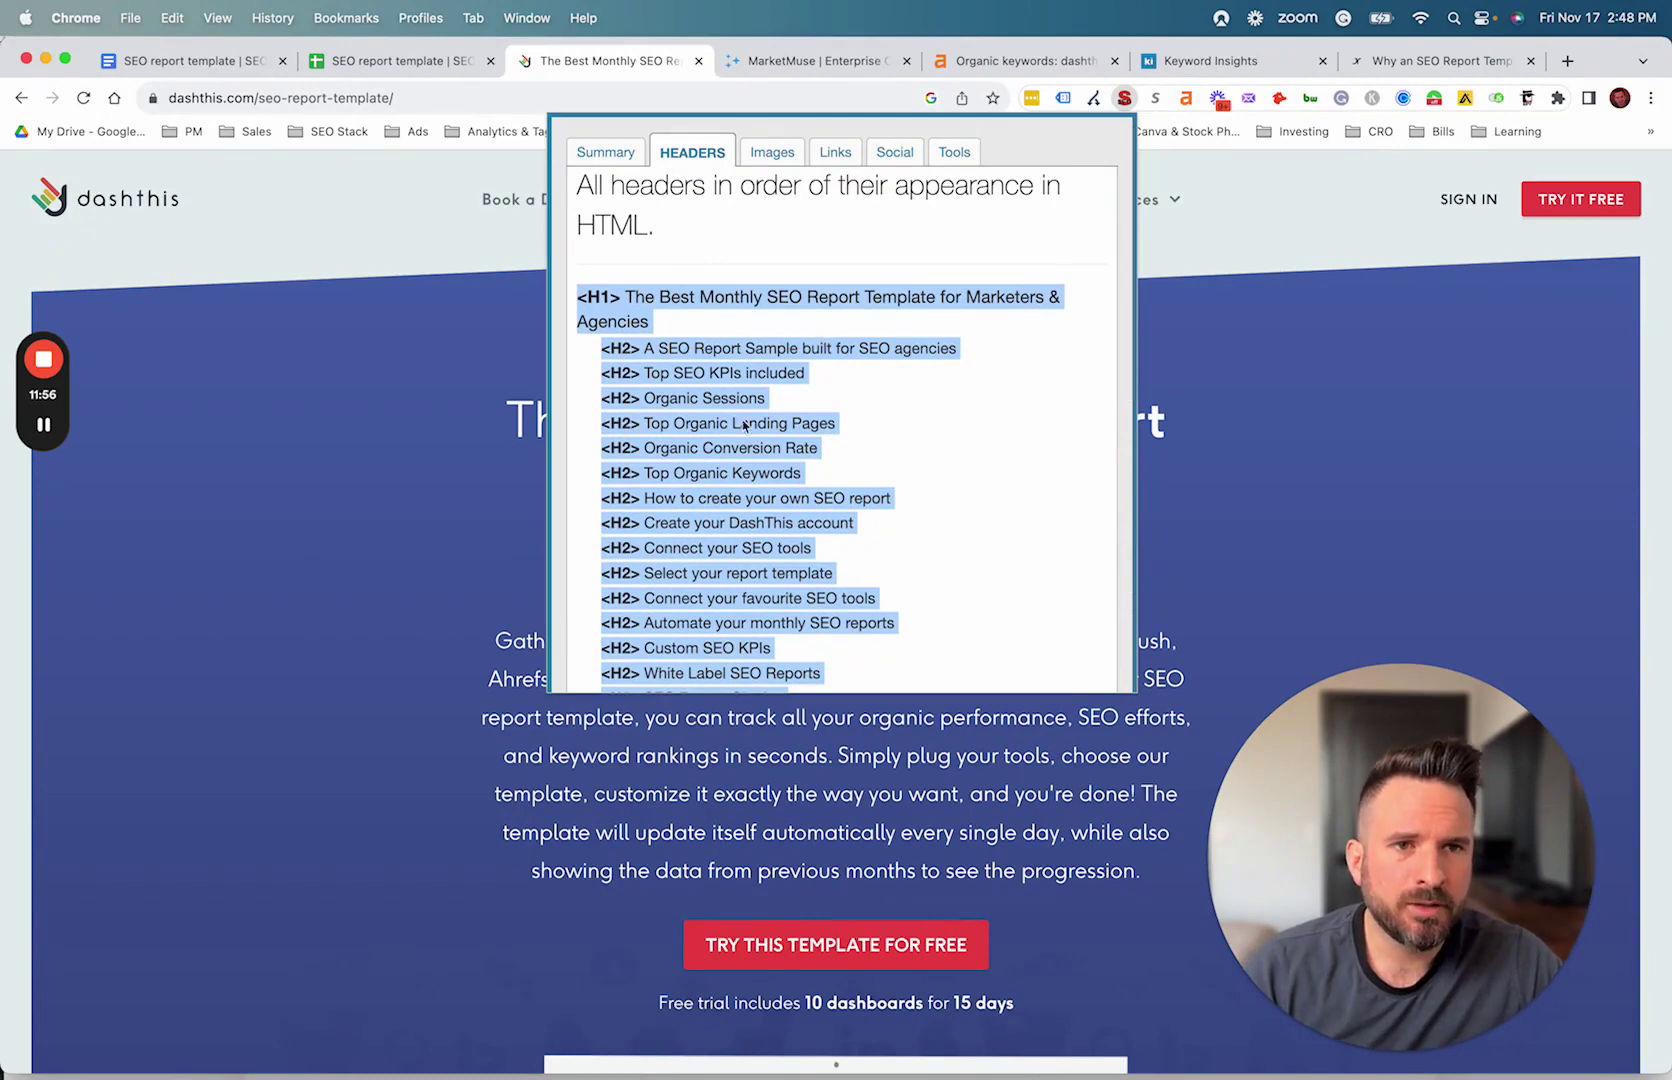
scroll(773, 427, down, 2)
scroll(773, 427, down, 1)
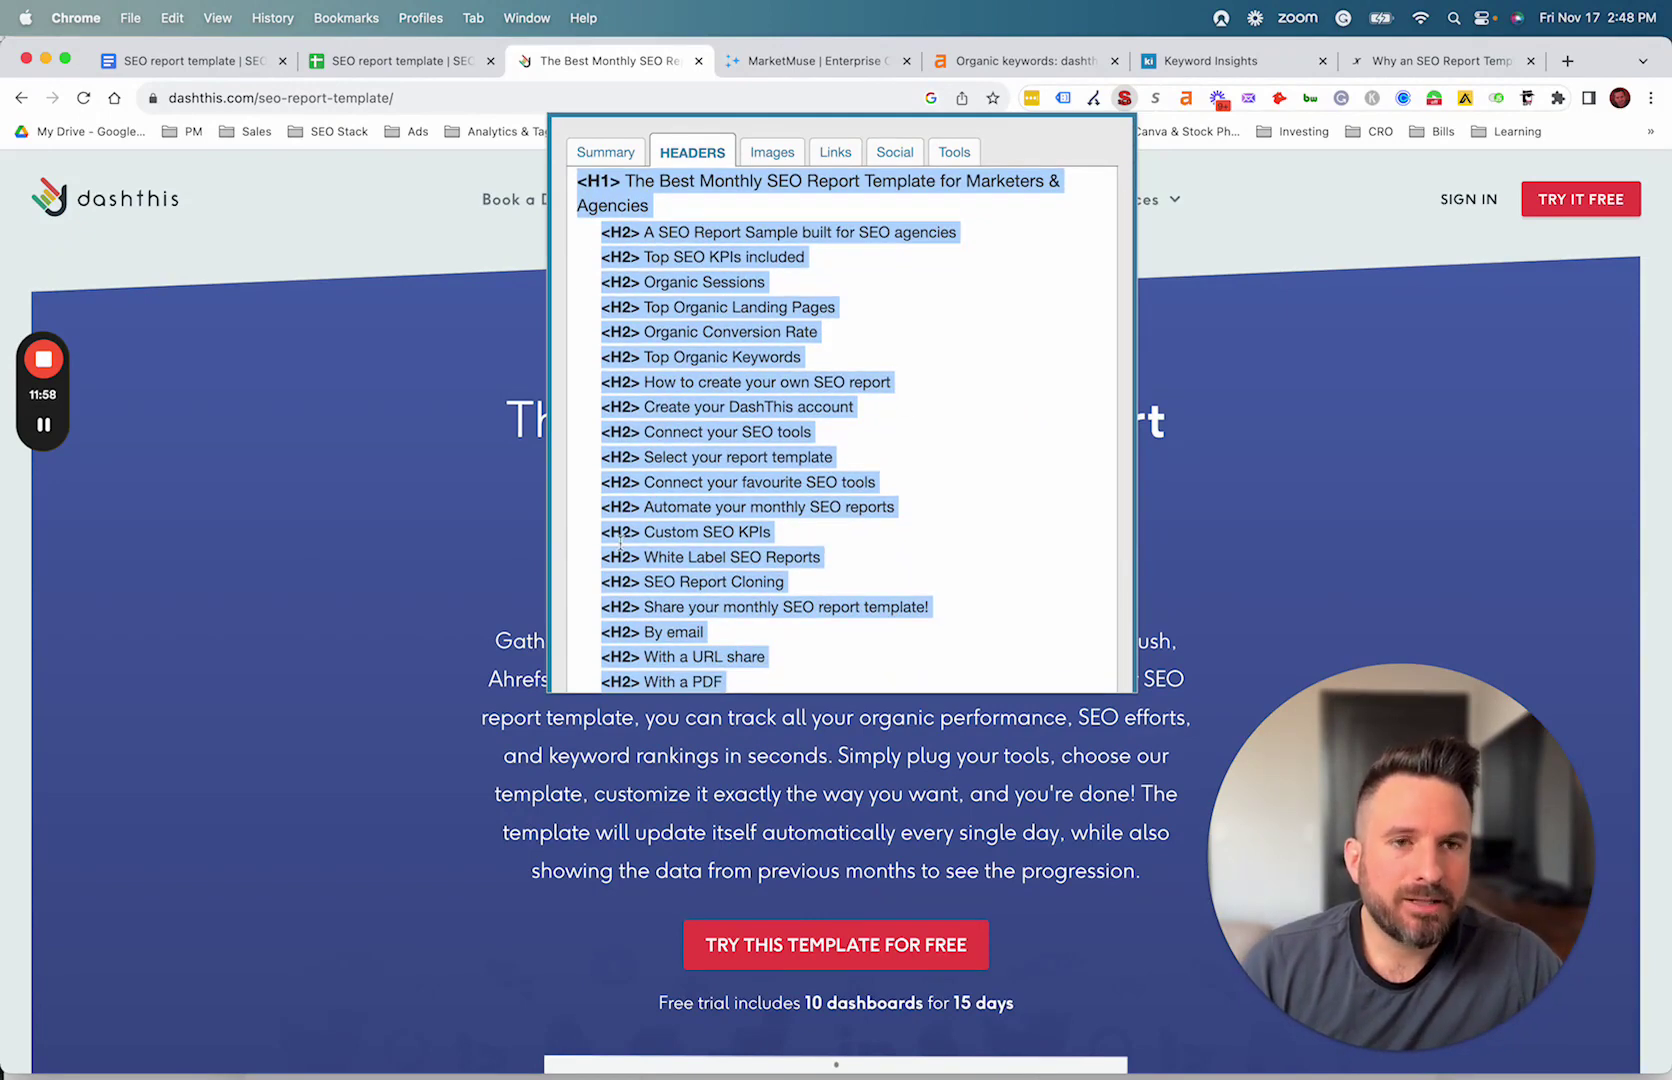
Highlight the "A SEO Report Sample built for SEO agencies" and "How to create your own SEO report" headers for review.
click(816, 172)
drag(680, 206, 958, 233)
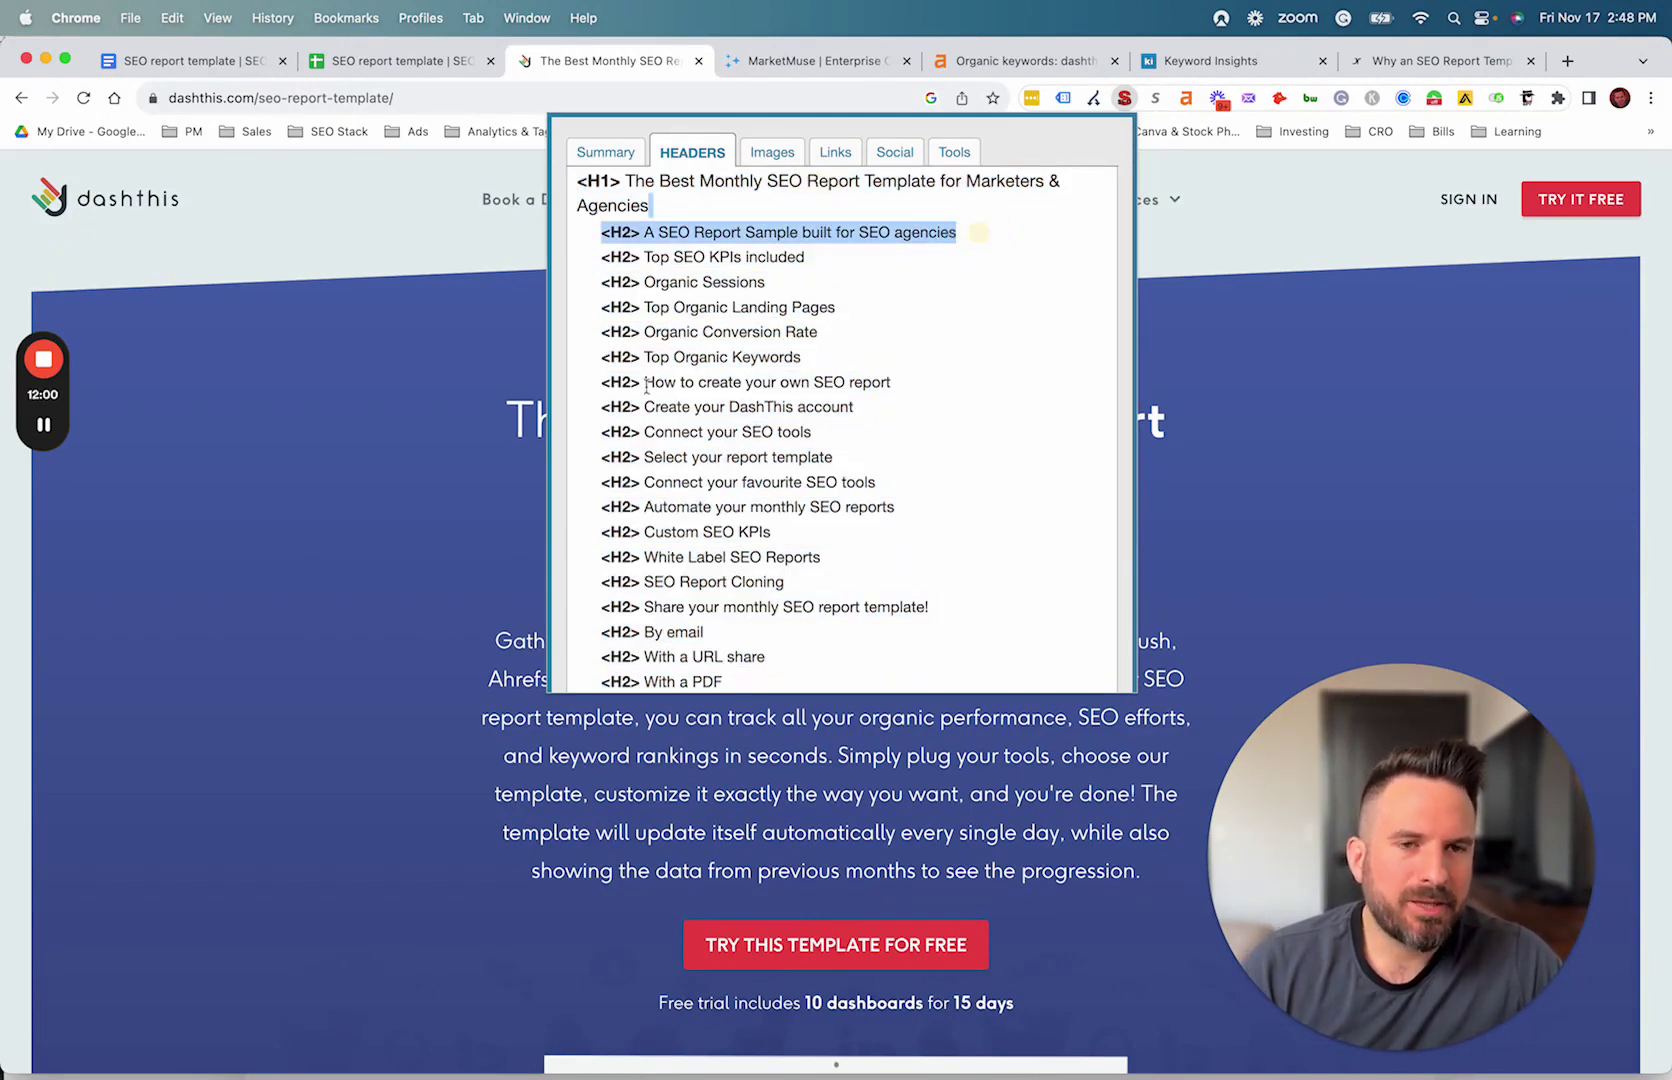
drag(621, 378, 881, 384)
click(874, 397)
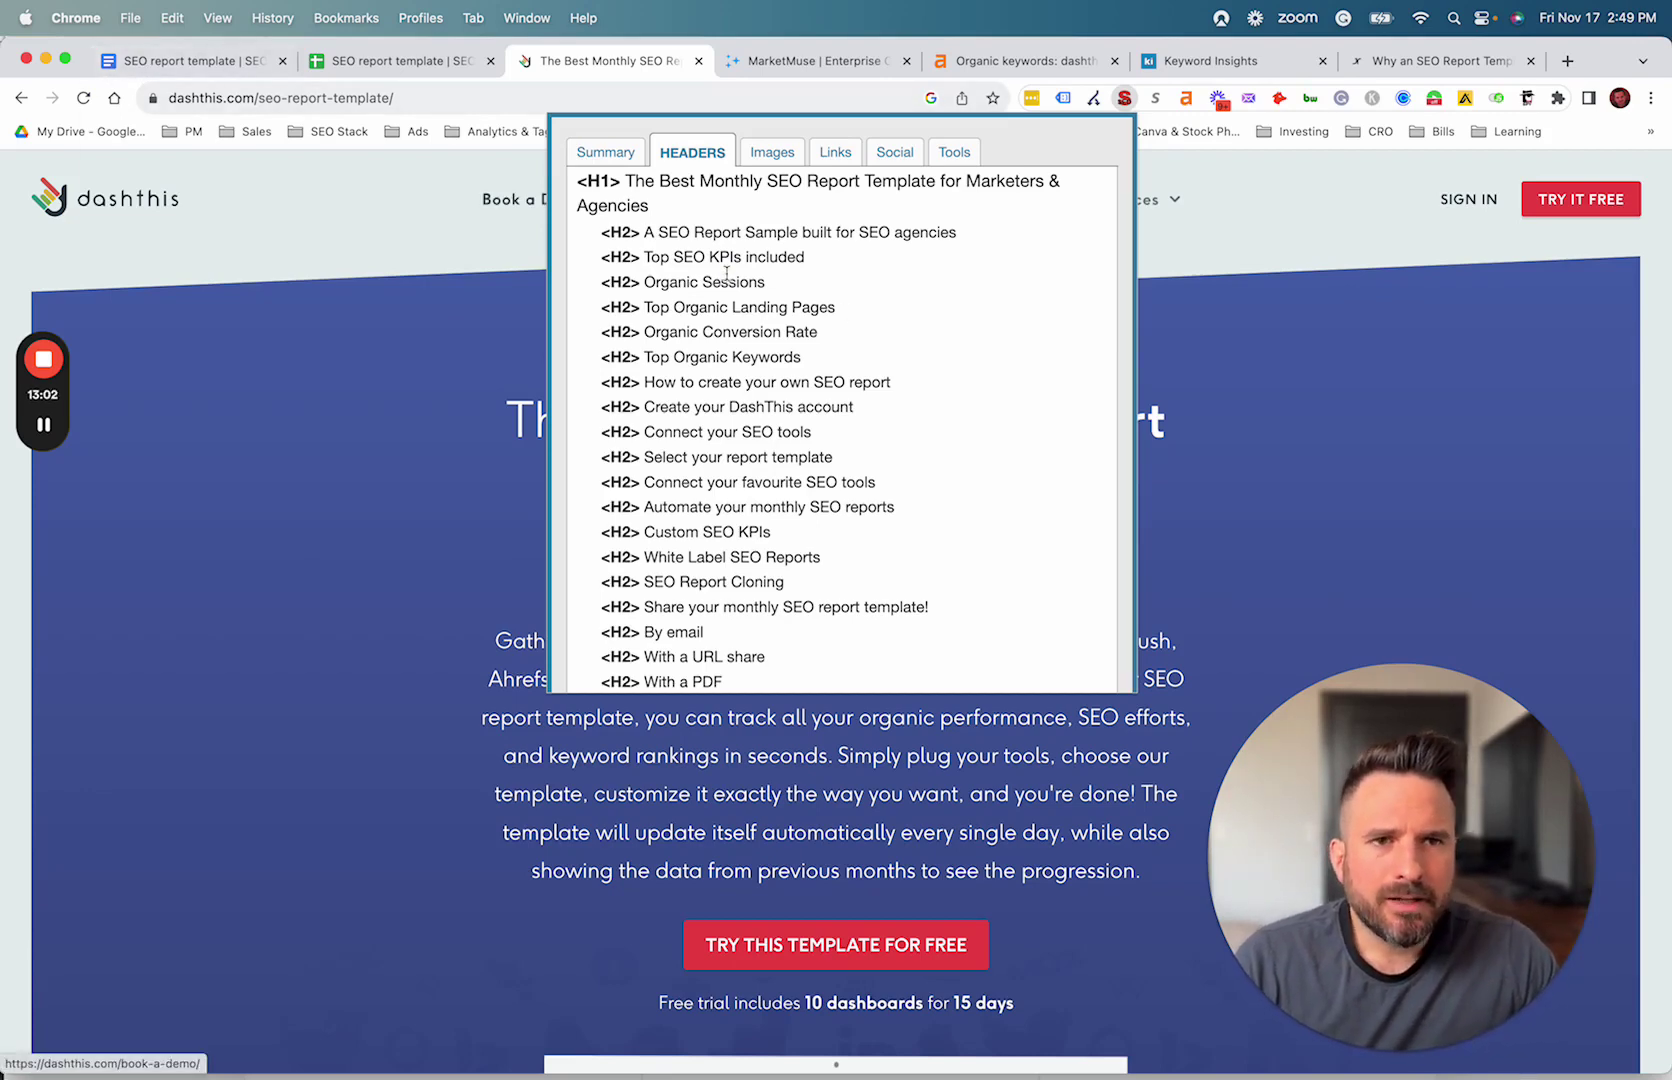
Highlight the headers from "Organic Conversion Rate" to "Automate your monthly SEO reports" and review the list again from its H1.
scroll(765, 335, down, 2)
drag(666, 228, 797, 430)
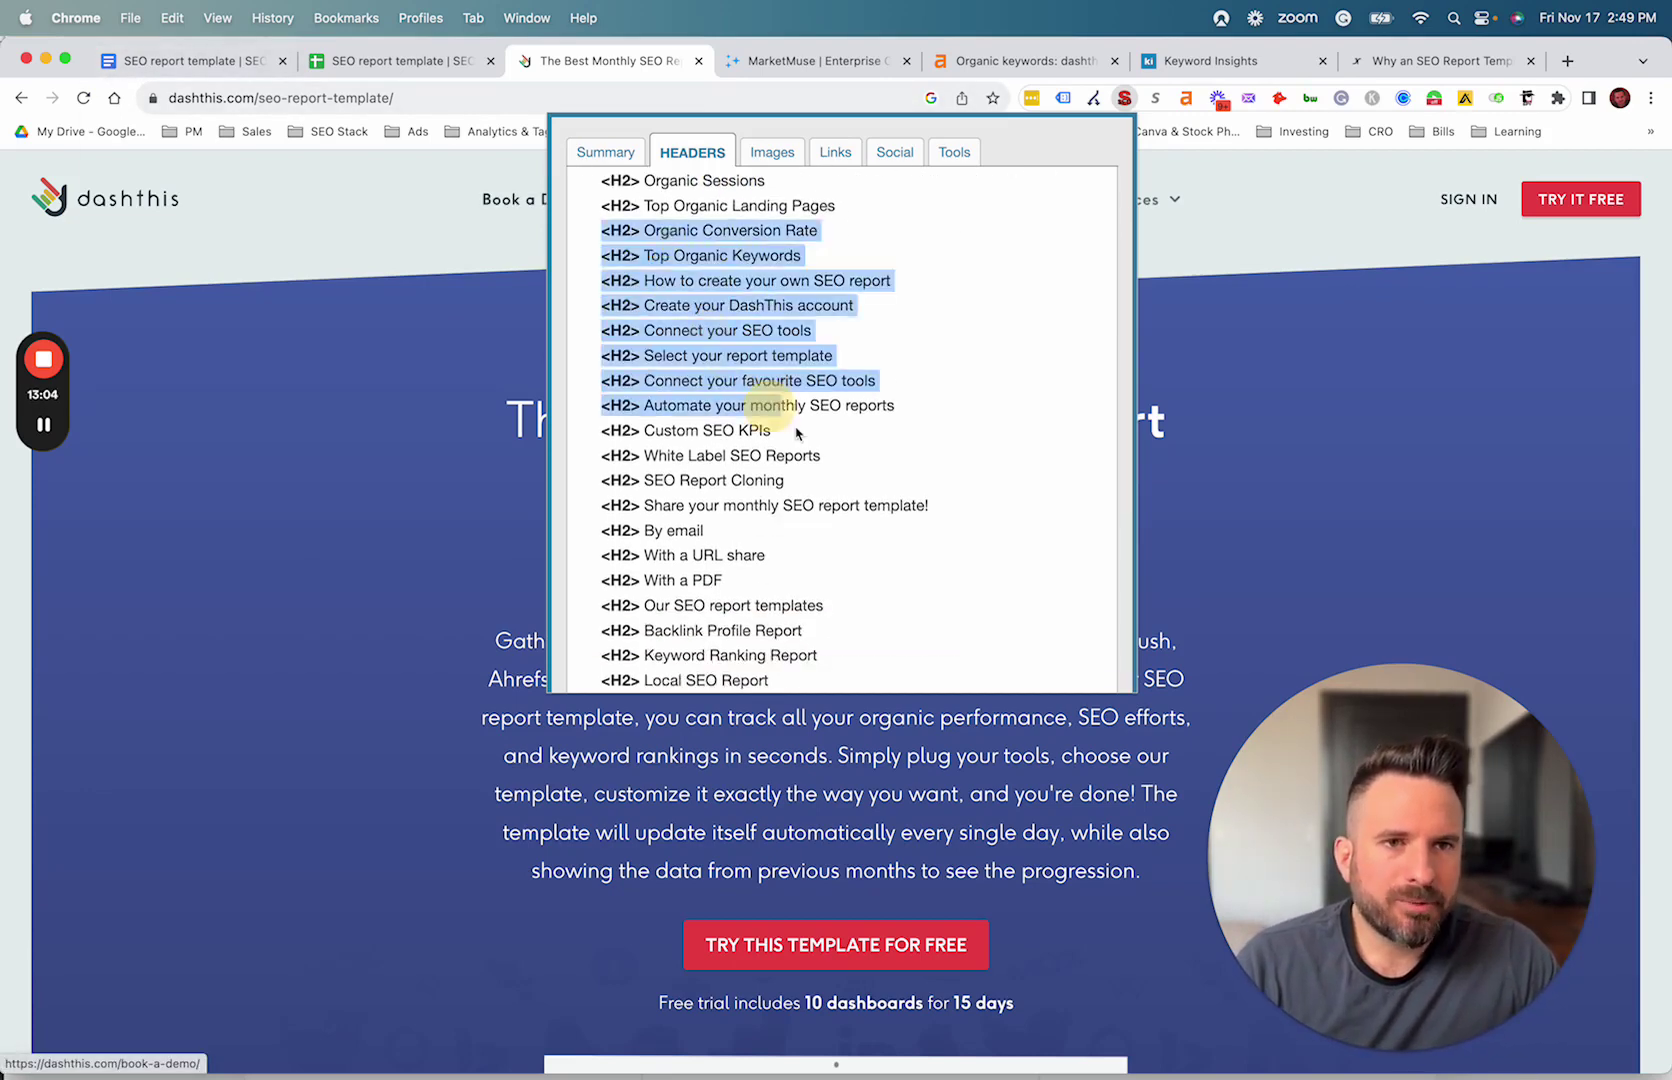
click(797, 430)
scroll(800, 477, up, 3)
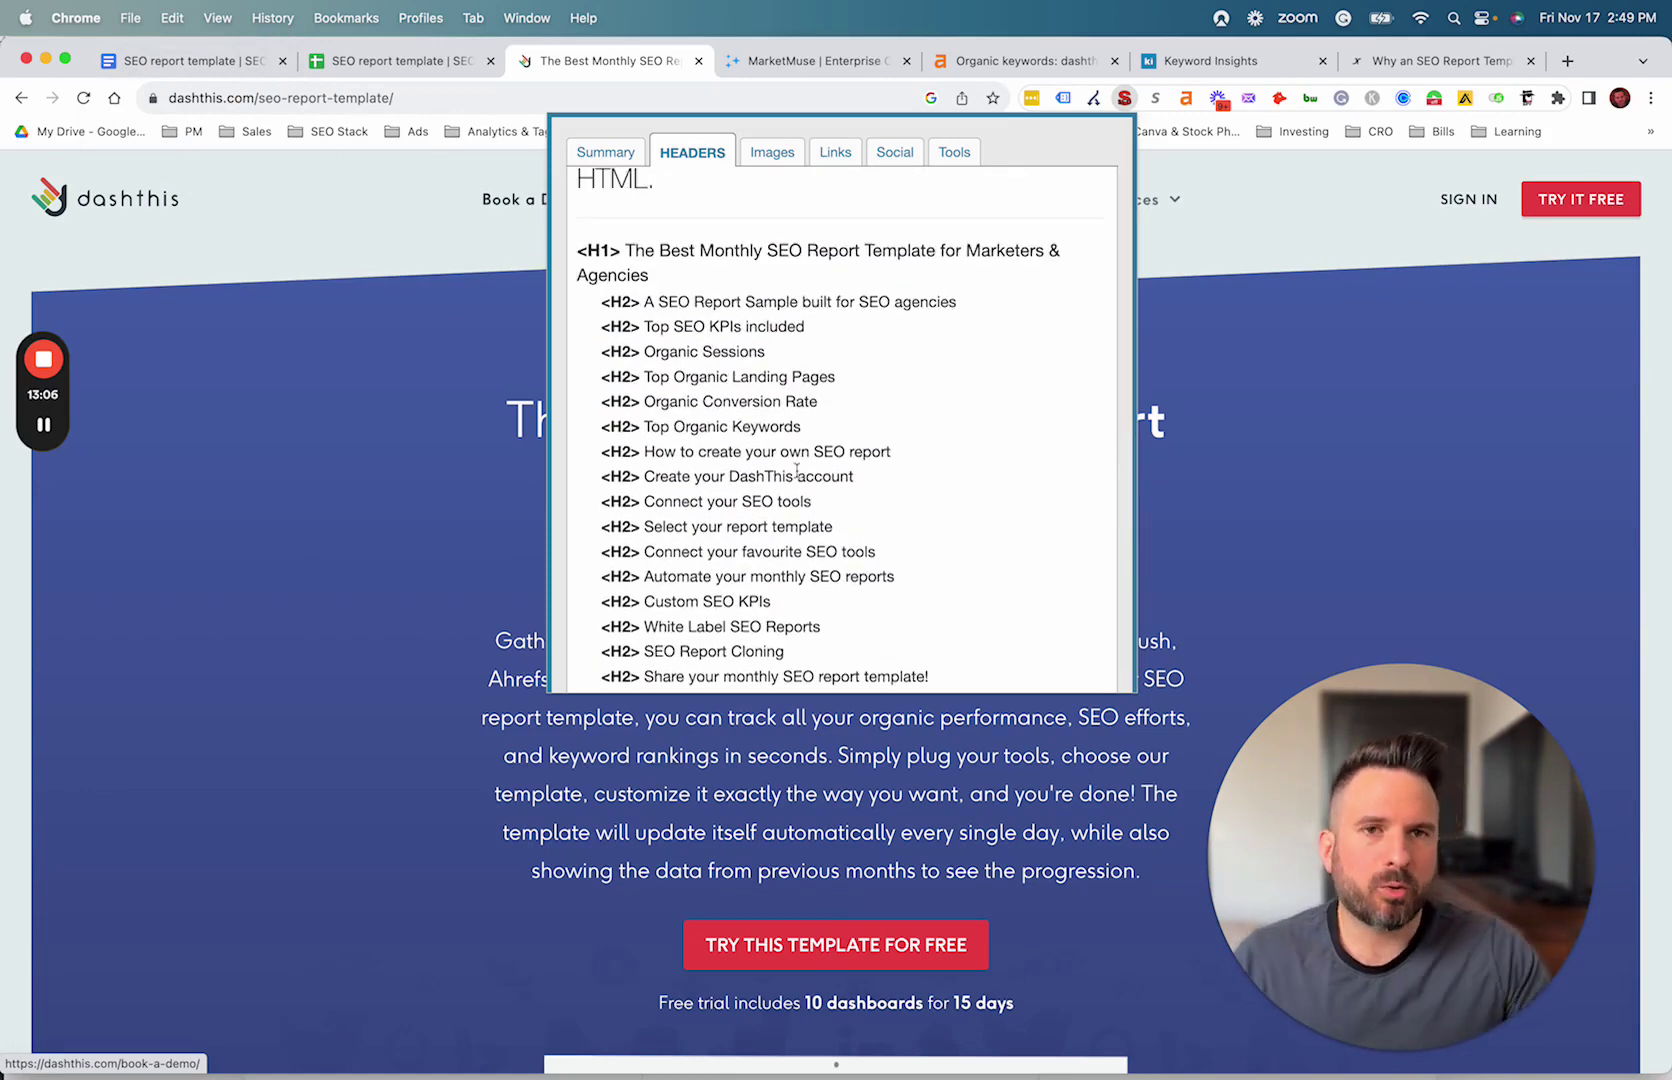
Return to the content brief and review the remaining Outline sections through the Conclusion.
click(198, 63)
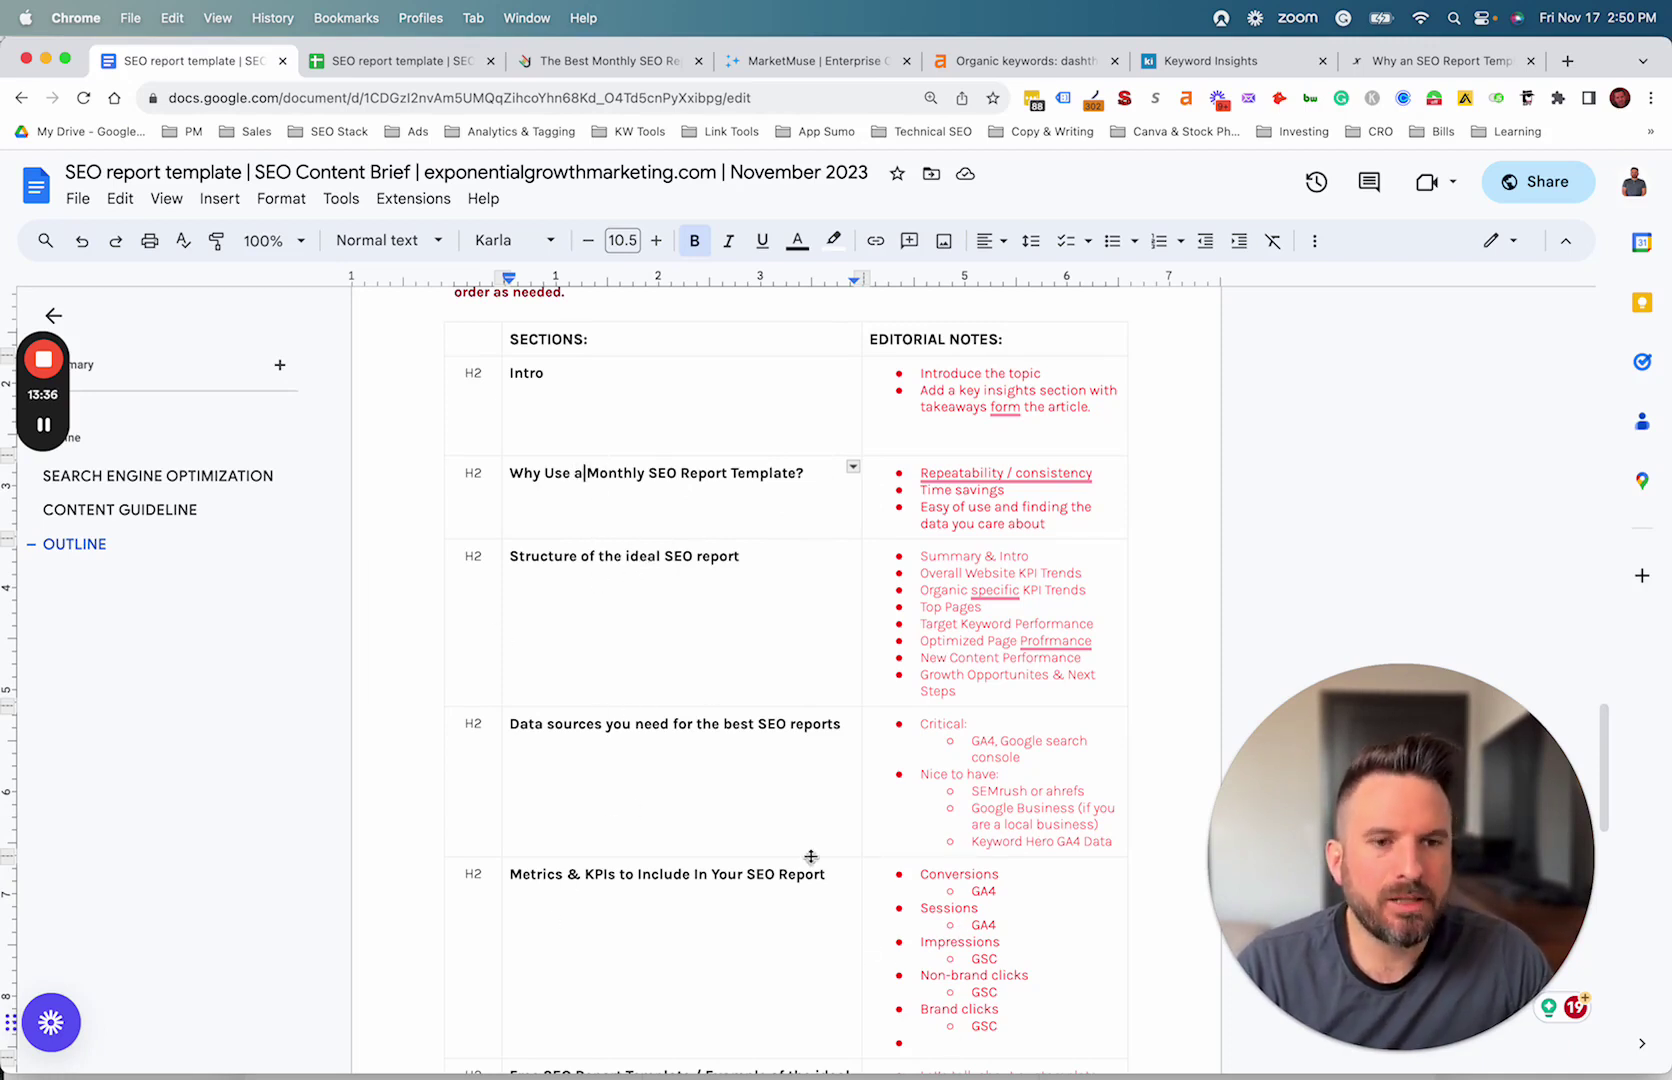
scroll(530, 792, down, 5)
scroll(527, 822, down, 1)
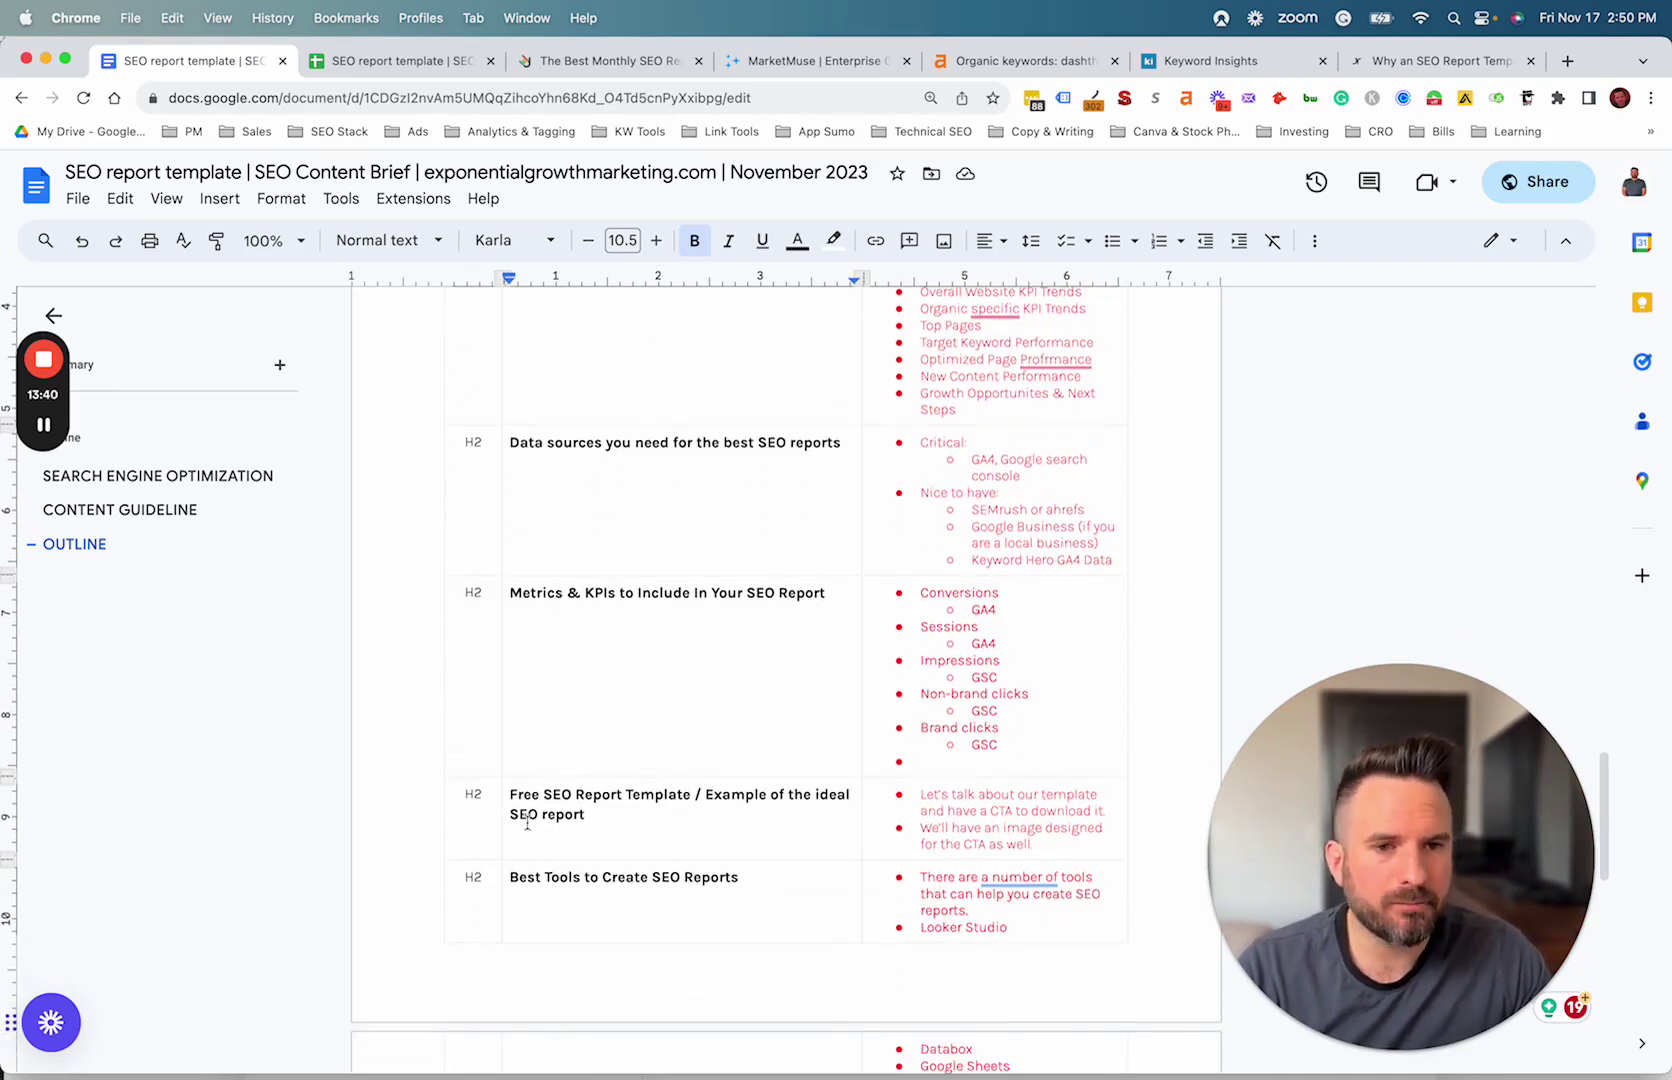
scroll(770, 835, down, 6)
scroll(787, 830, down, 2)
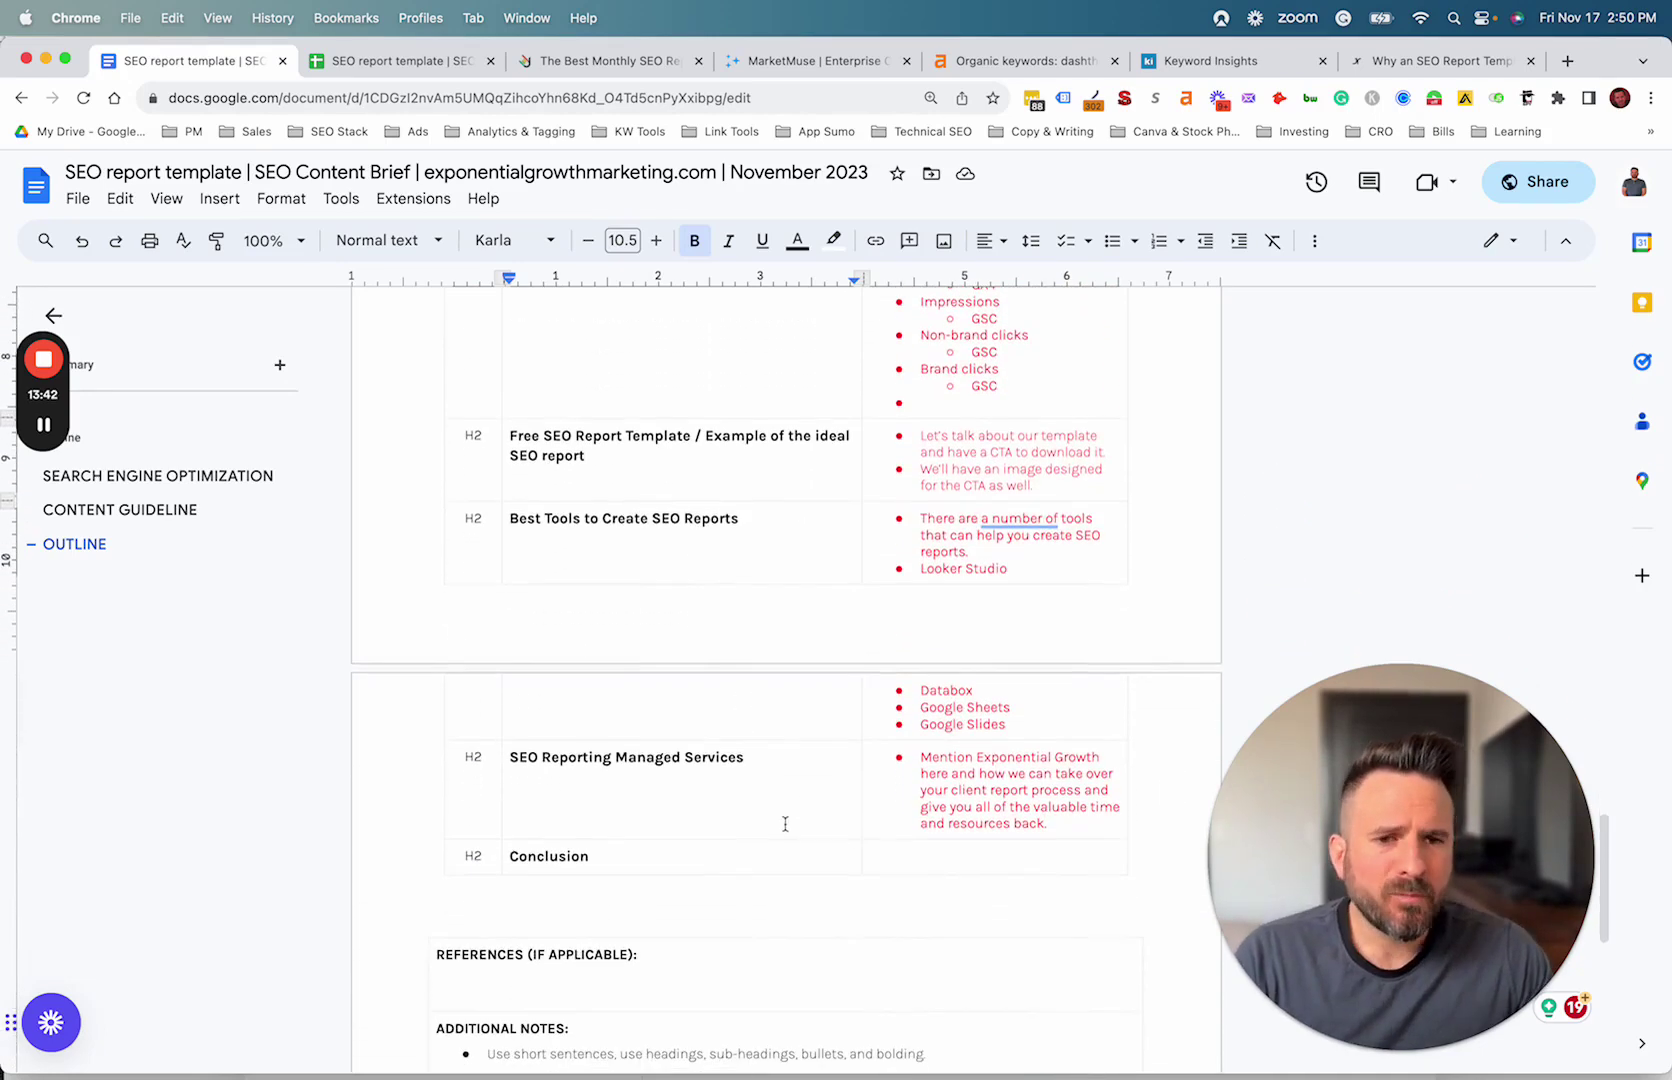
Review the Outline again from its end and go back to the Search Engine Optimization section of the brief.
scroll(777, 830, up, 6)
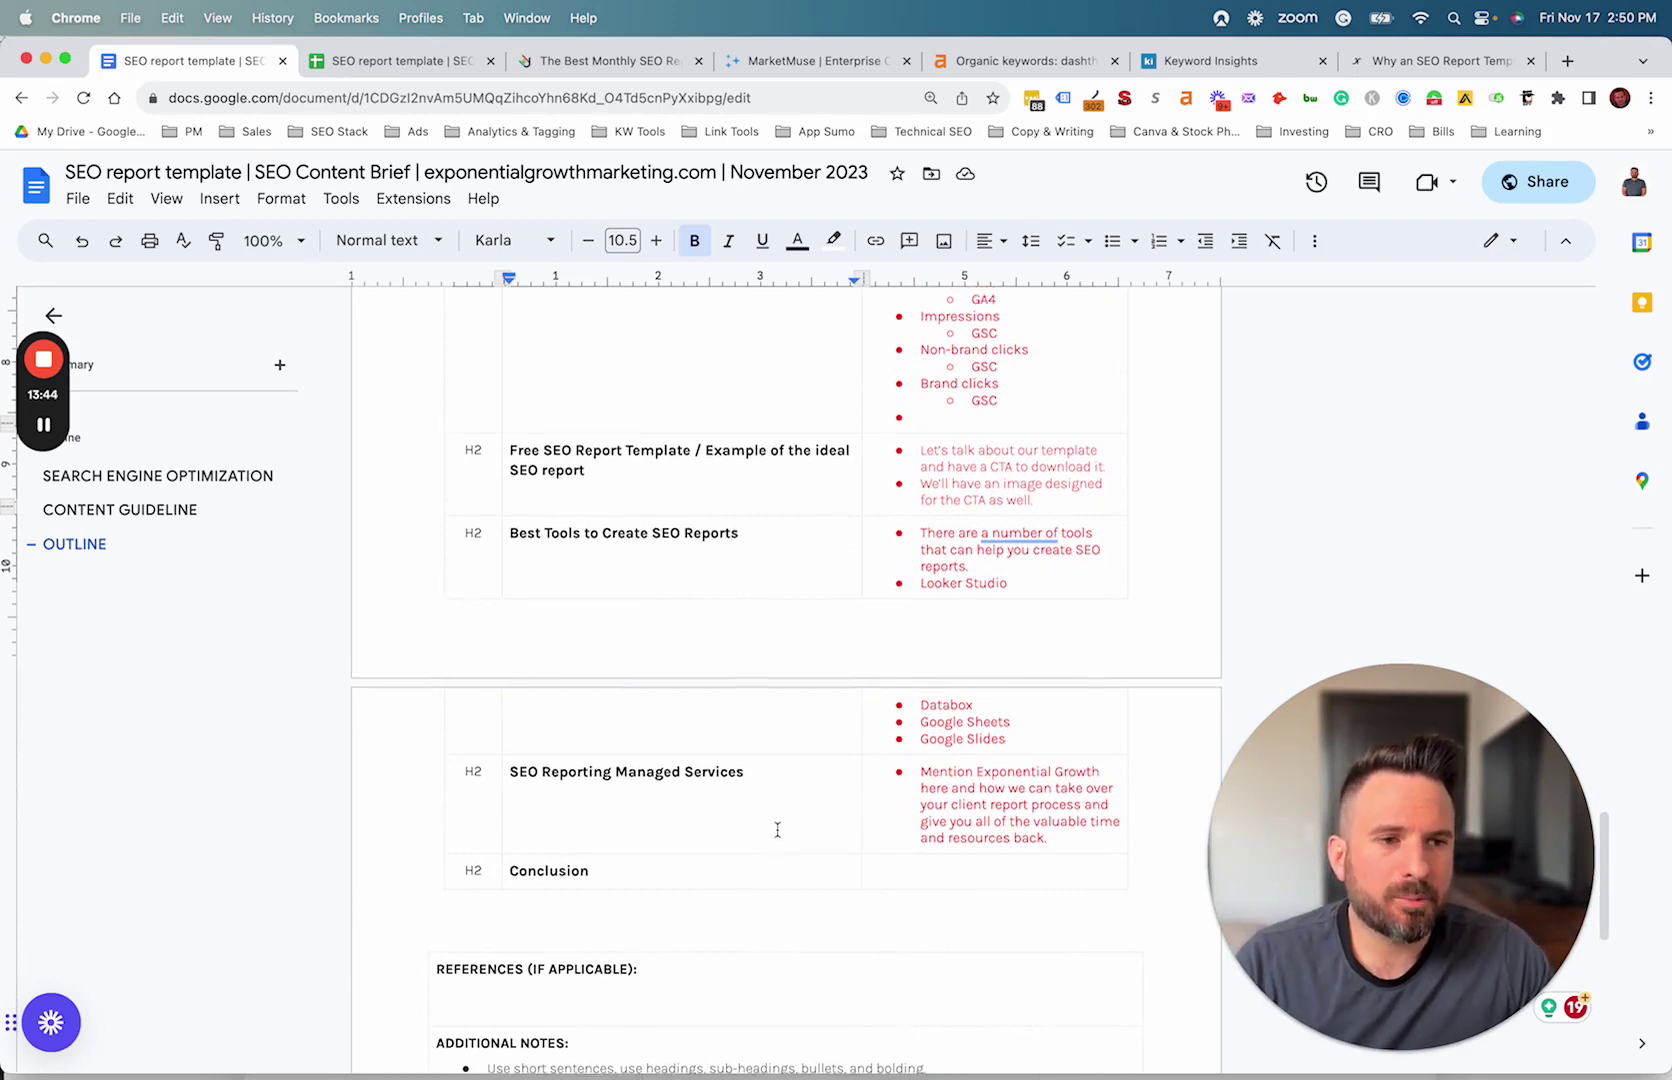
scroll(774, 855, up, 4)
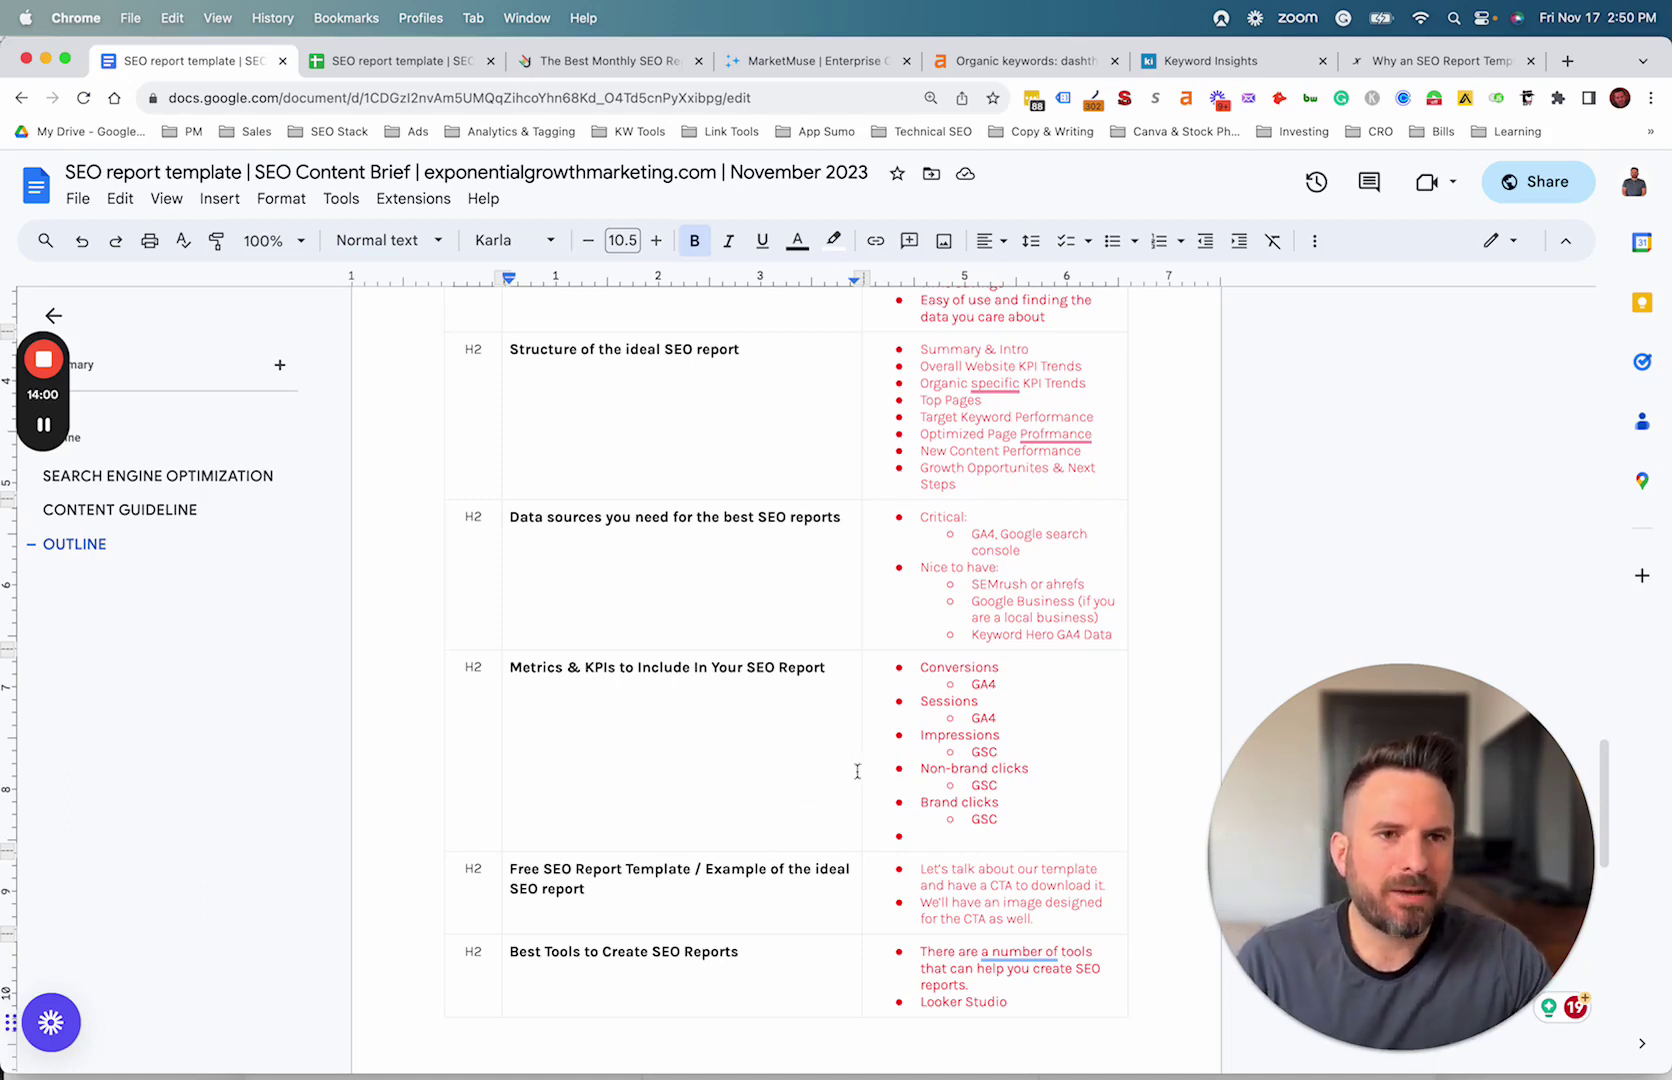
scroll(753, 640, up, 4)
scroll(753, 640, up, 2)
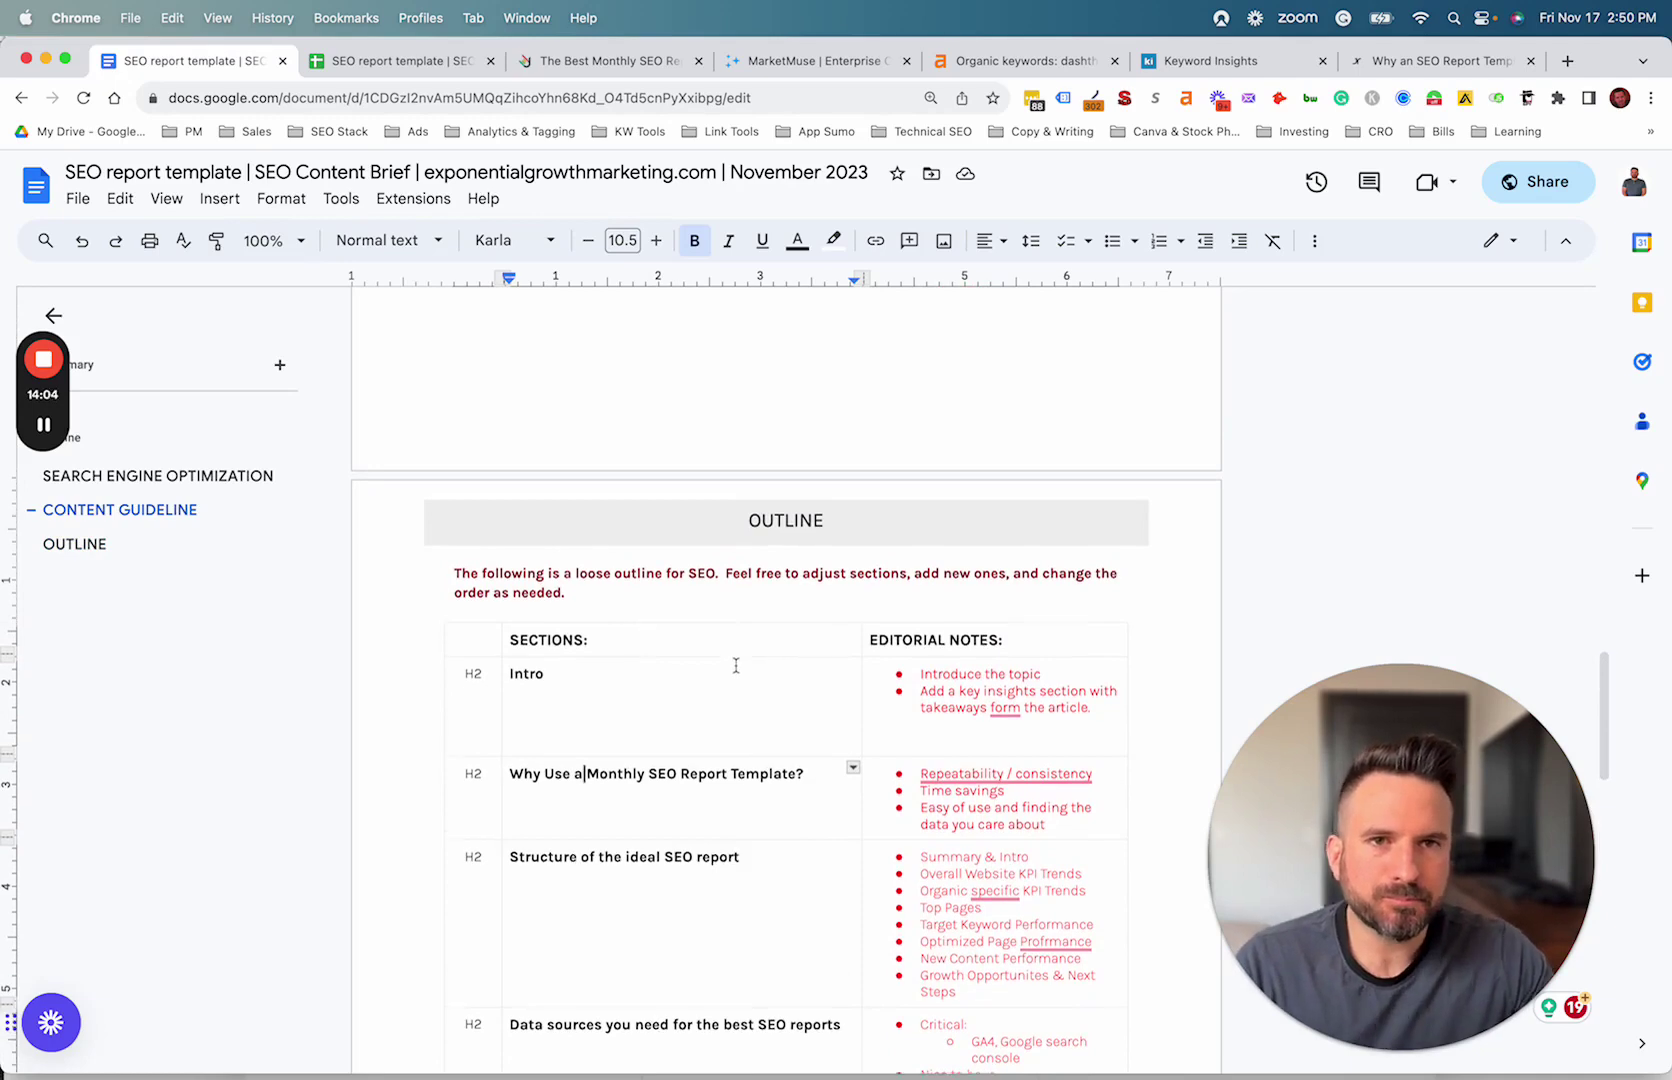
scroll(750, 650, up, 12)
scroll(830, 673, down, 1)
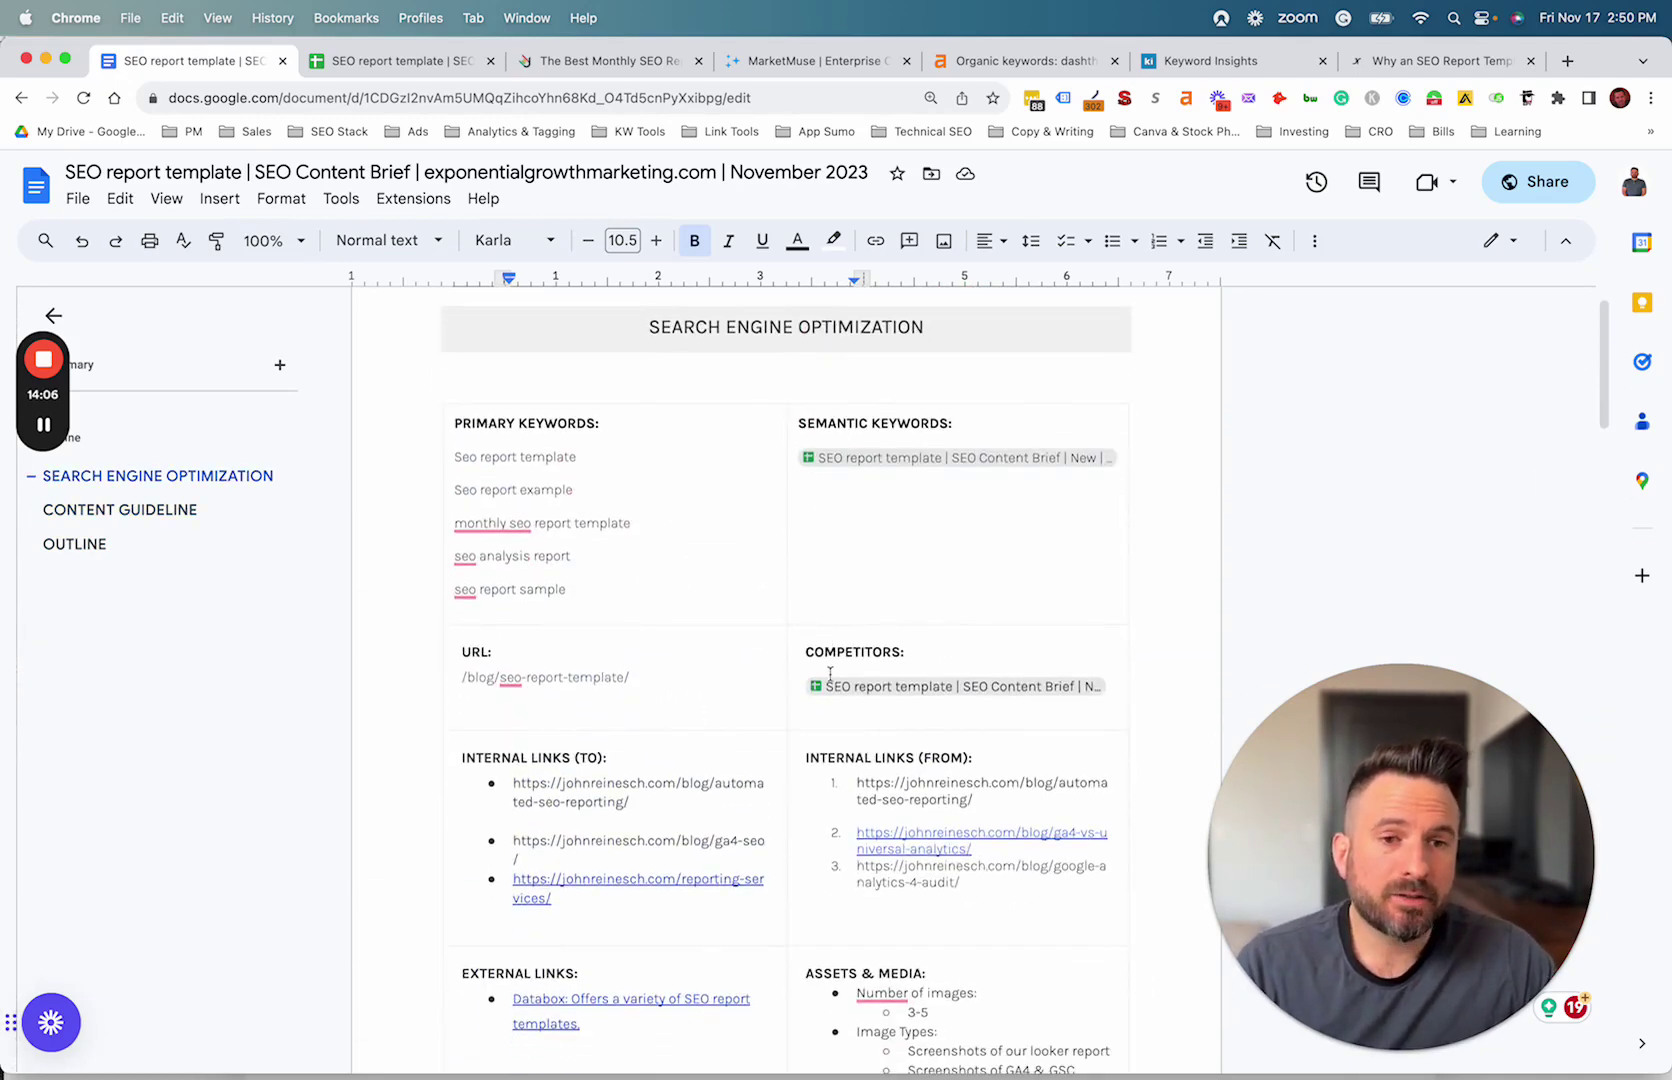